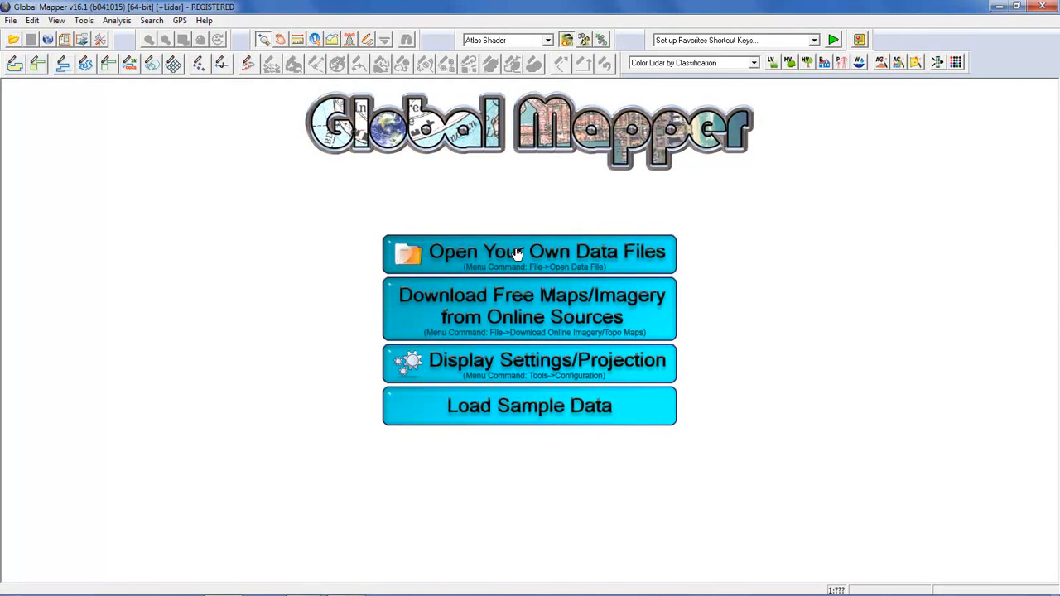
- Examine the file formats supported for opening data files, leaving without loading any file
left_click(515, 253)
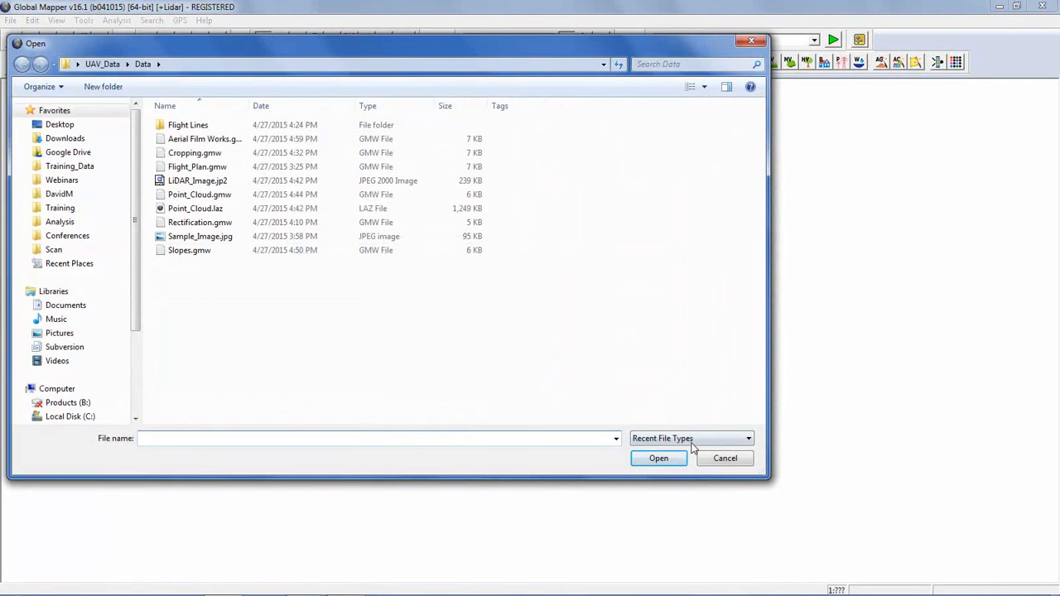
left_click(691, 440)
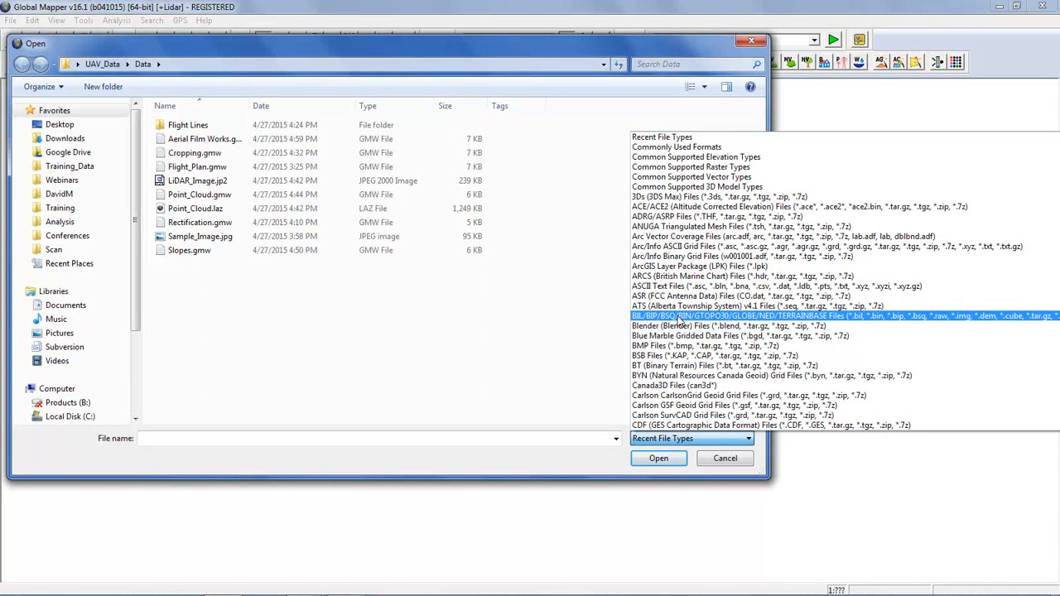
scroll(679, 321, "down", 5)
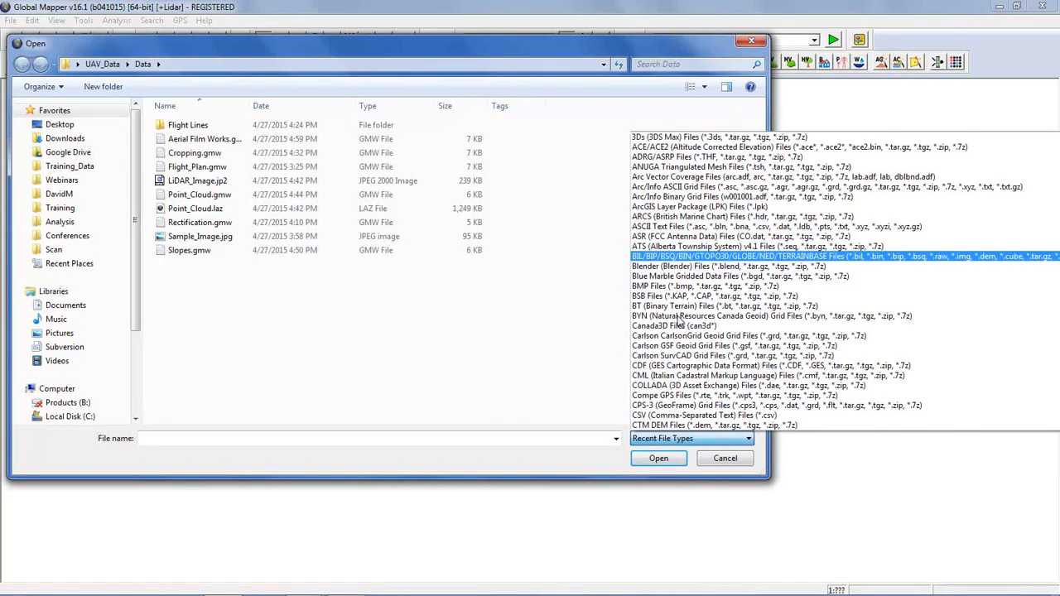
scroll(678, 321, "down", 9)
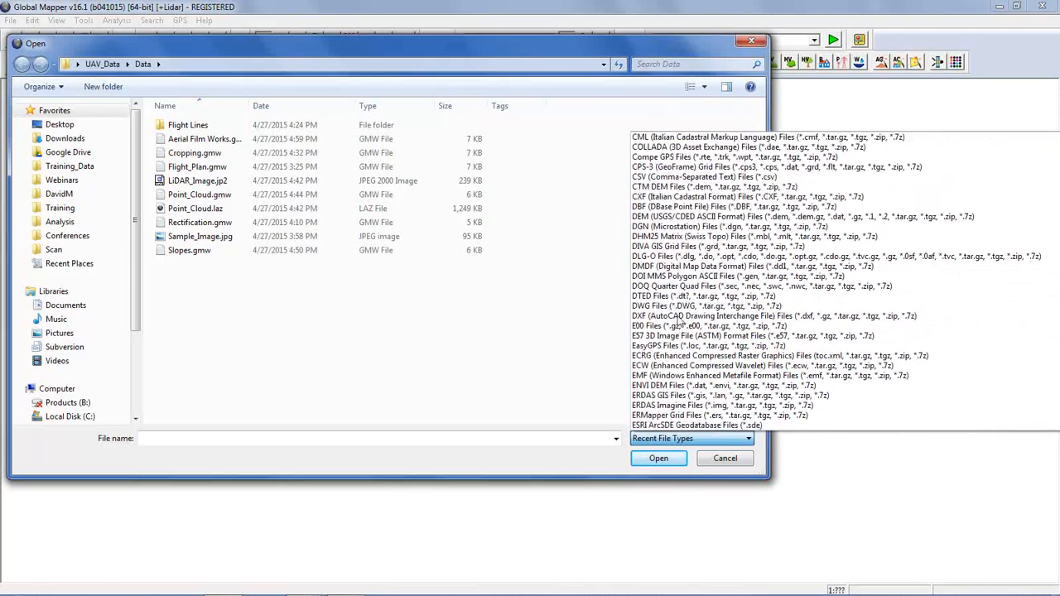
scroll(679, 321, "down", 6)
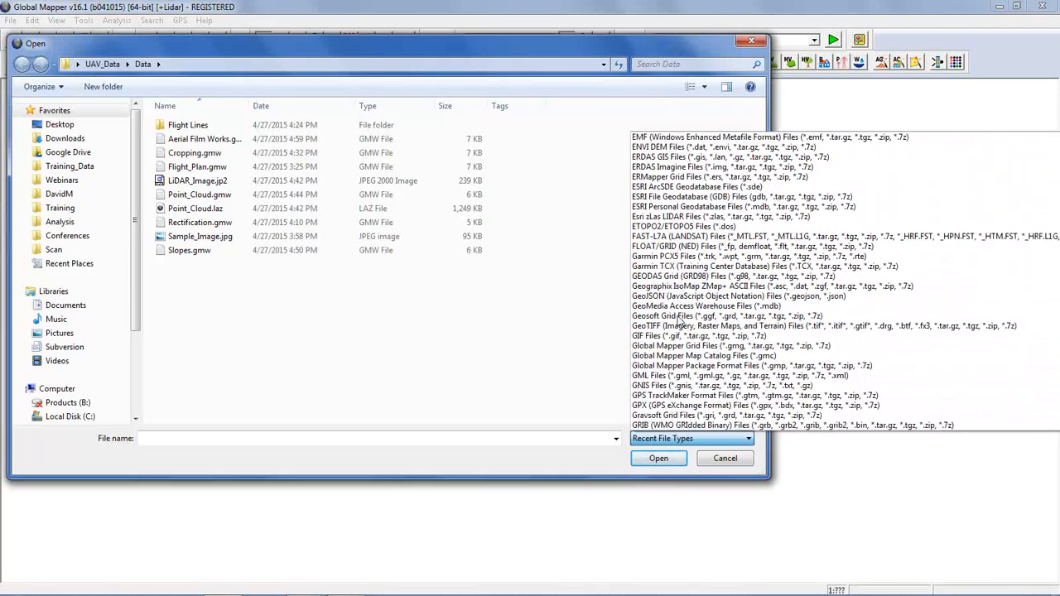
scroll(679, 321, "down", 3)
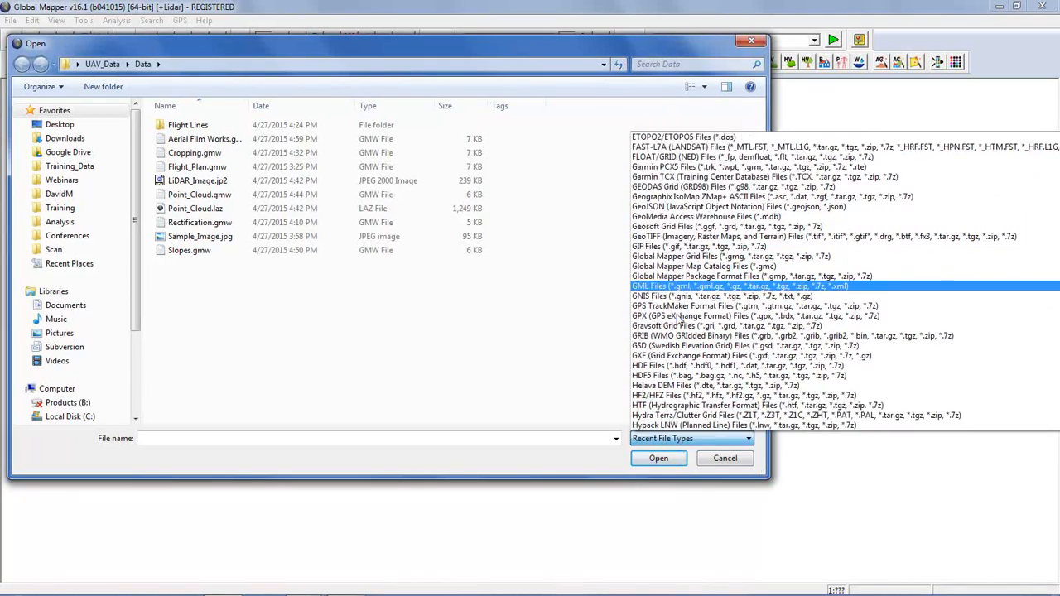
scroll(679, 321, "down", 1)
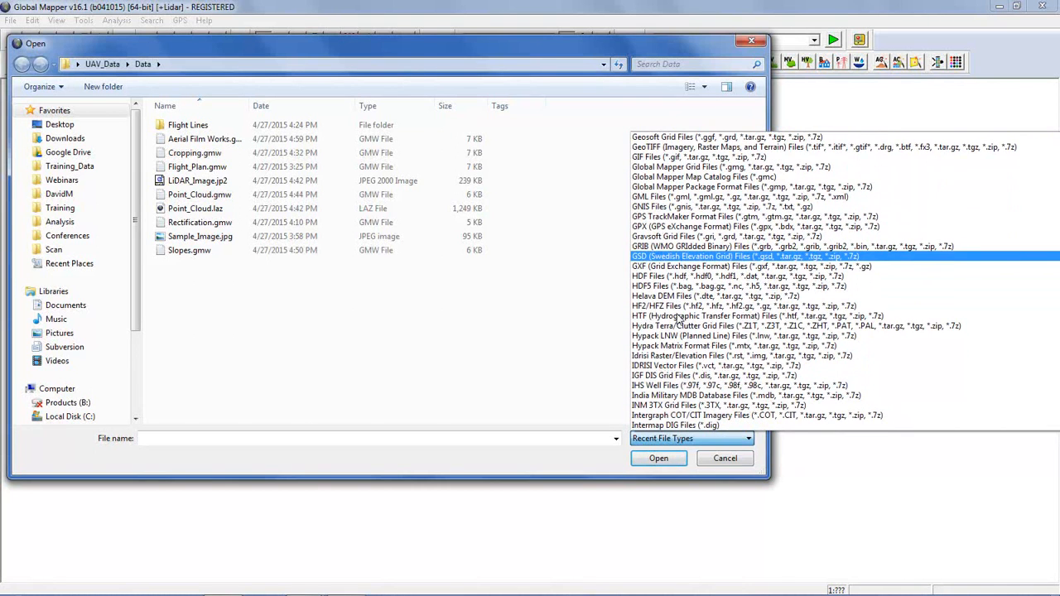
scroll(680, 319, "down", 7)
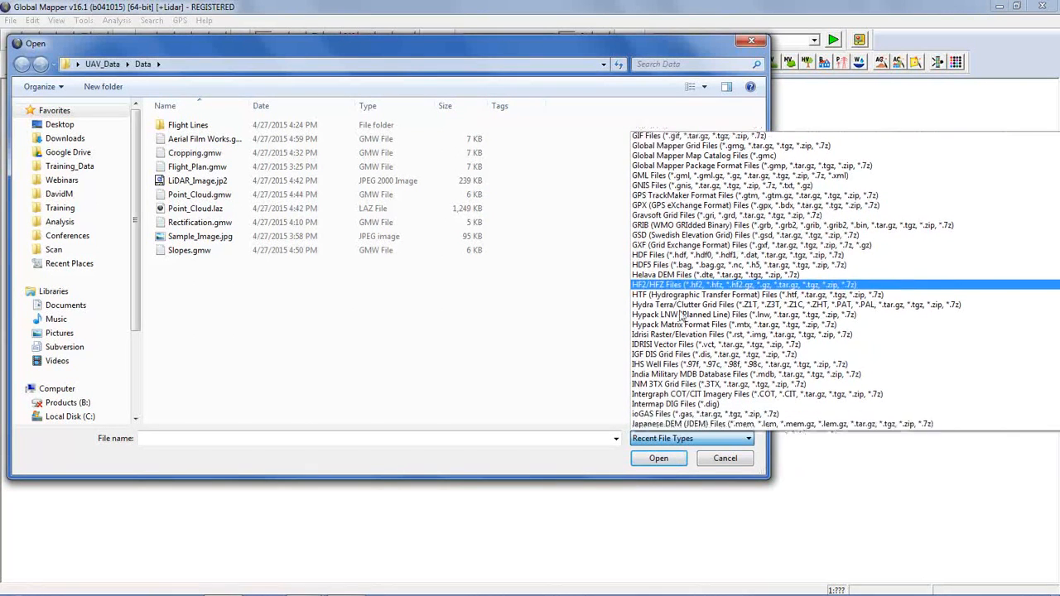
scroll(679, 317, "down", 4)
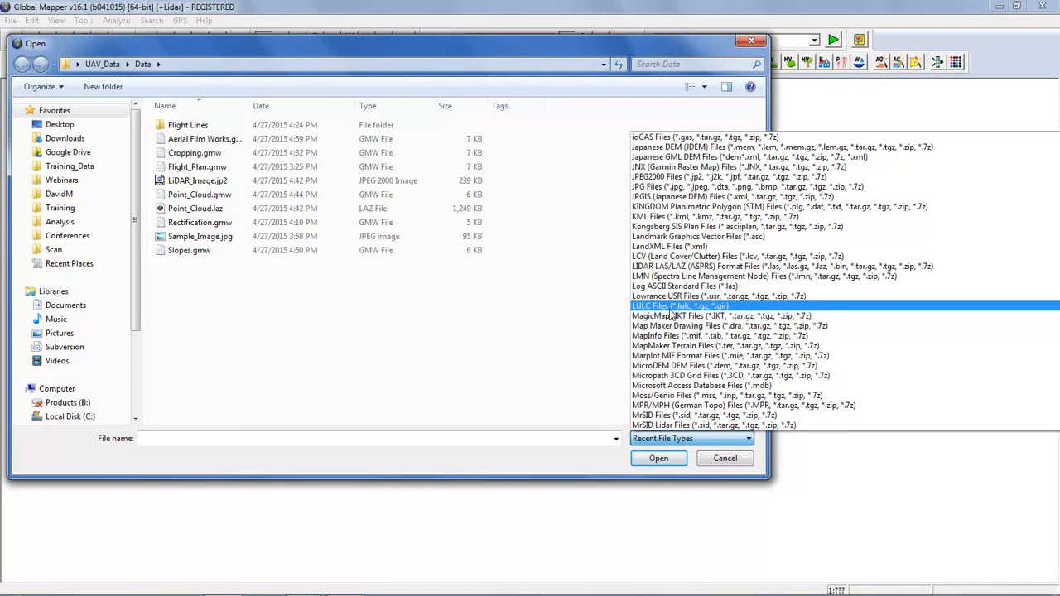
key("Escape")
left_click(671, 315)
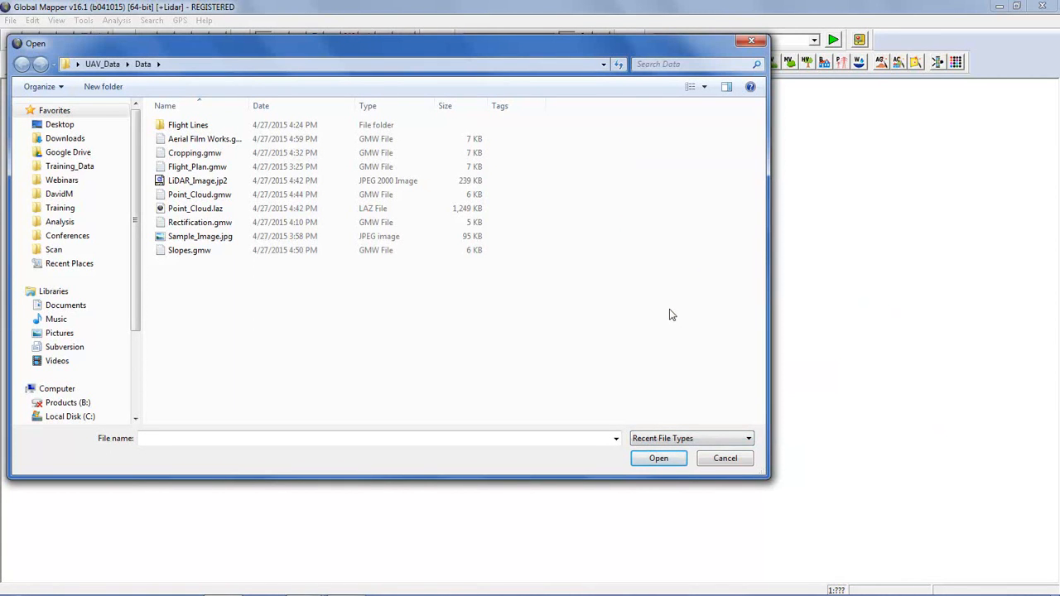
left_click(744, 458)
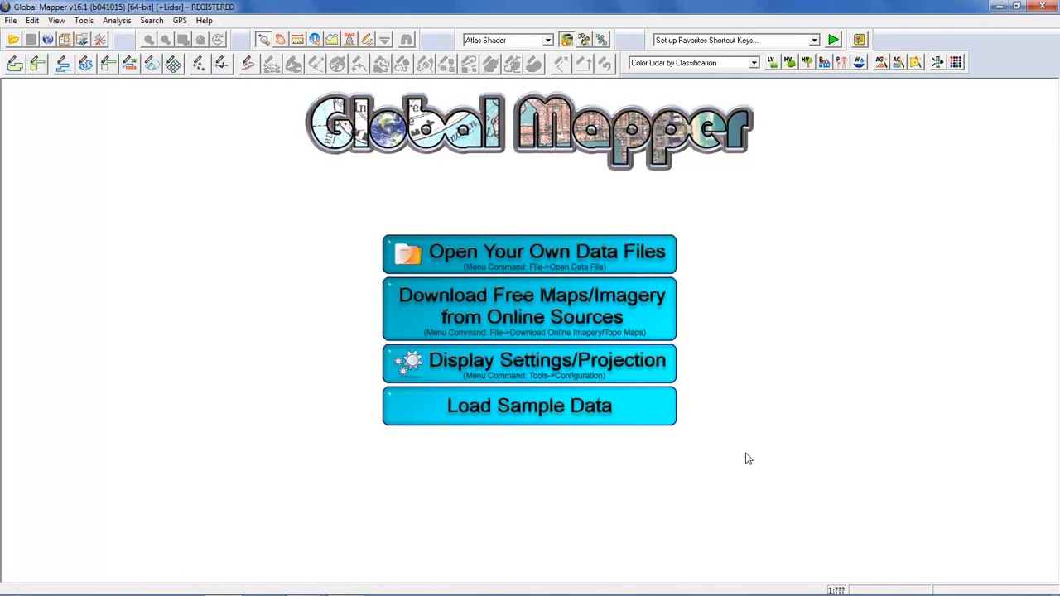
- Examine the imagery, topo map and terrain data sources offered for online download, without connecting to any
left_click(544, 298)
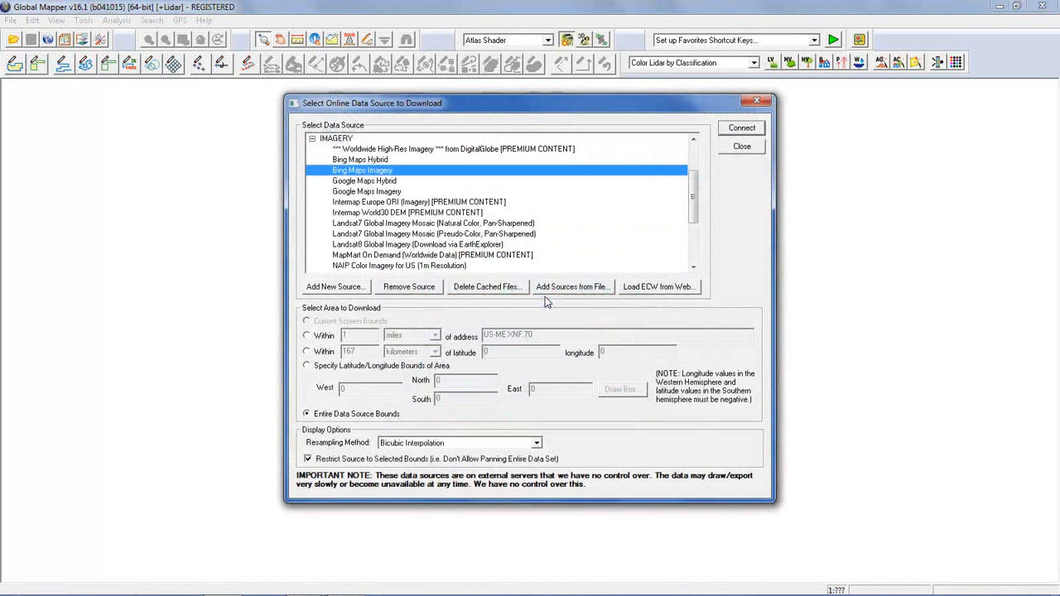
left_click(313, 139)
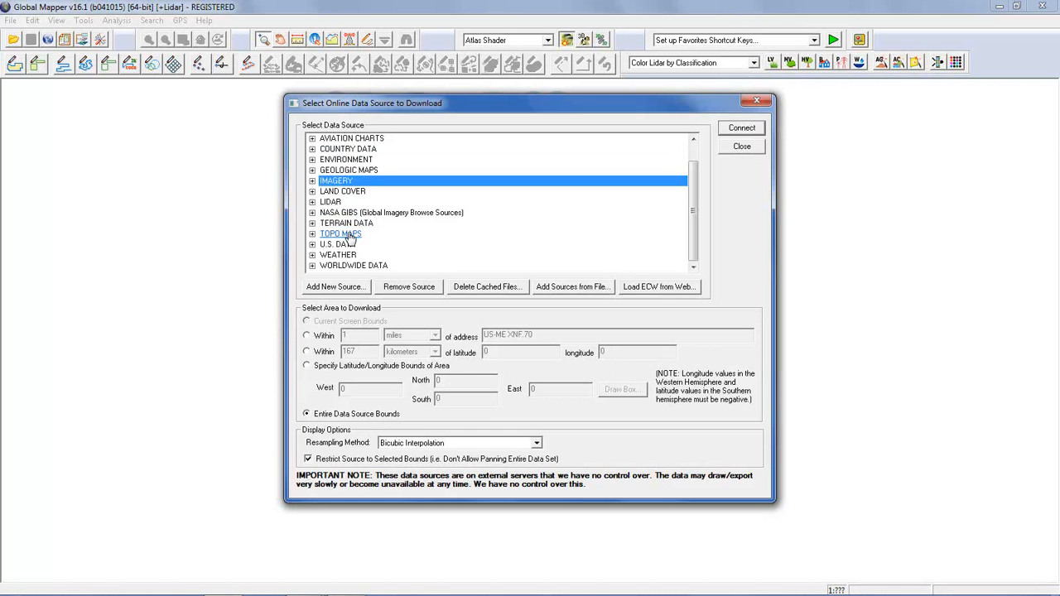
left_click(312, 233)
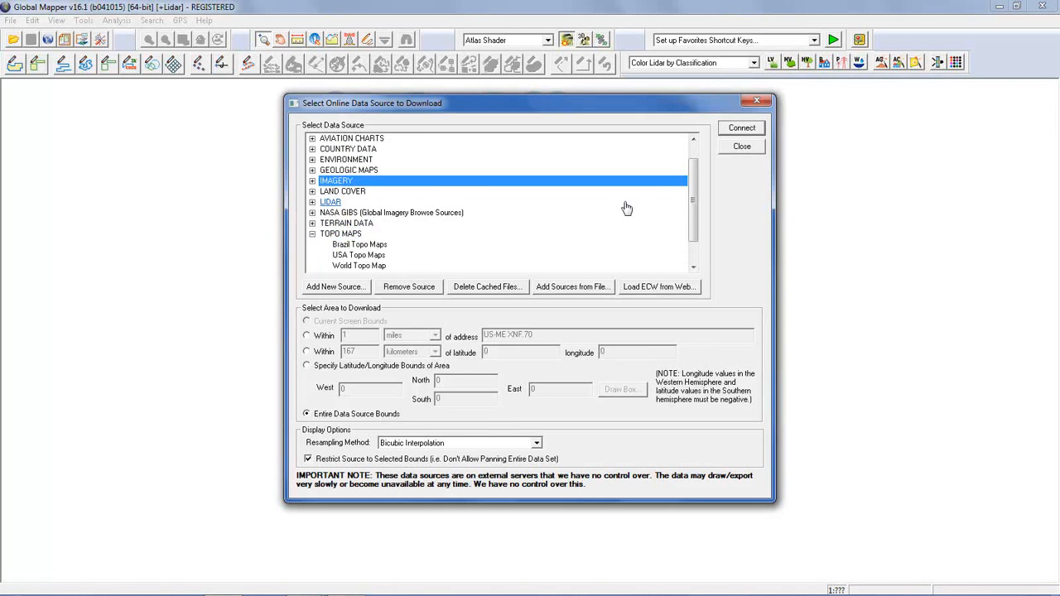
scroll(679, 203, "down", 1)
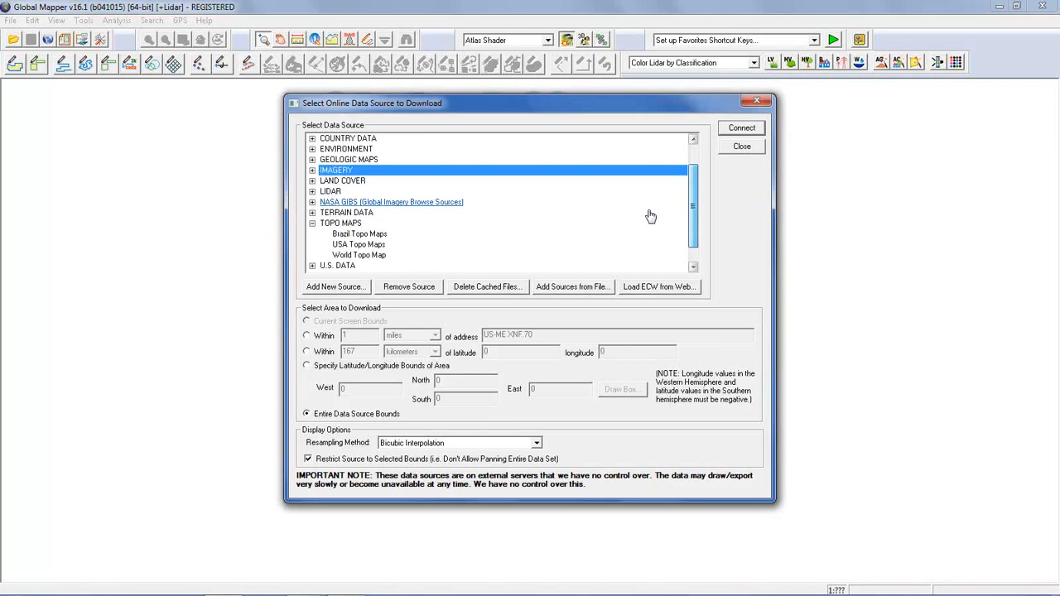
left_click(312, 223)
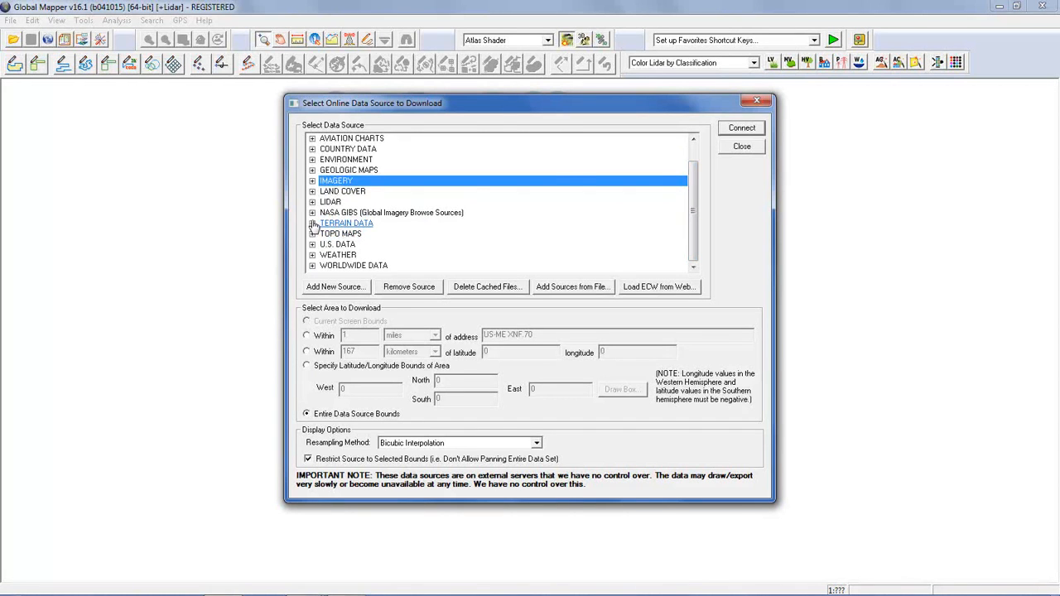
left_click(313, 224)
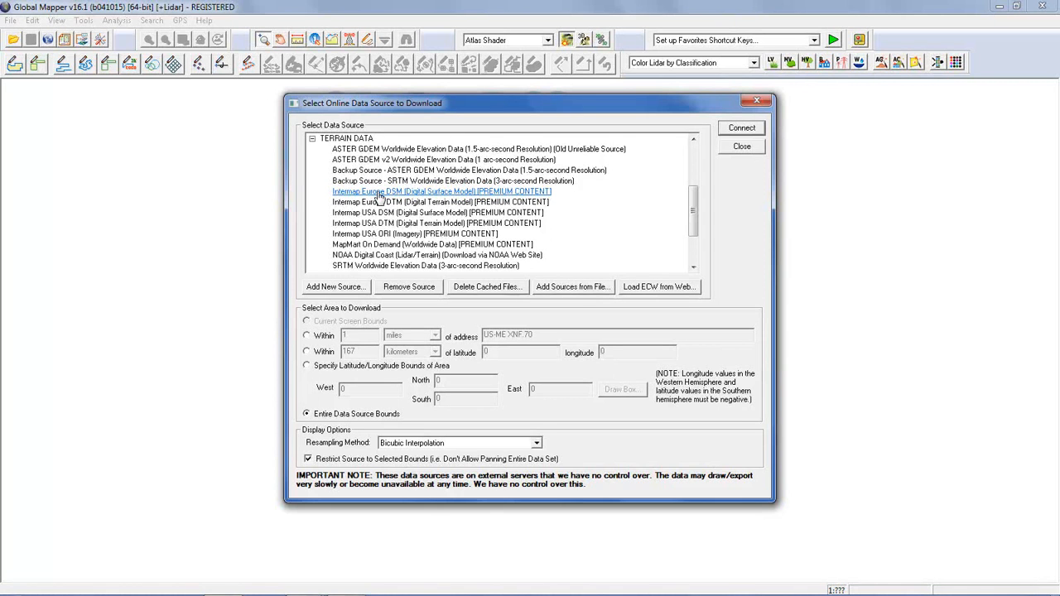
left_click(312, 139)
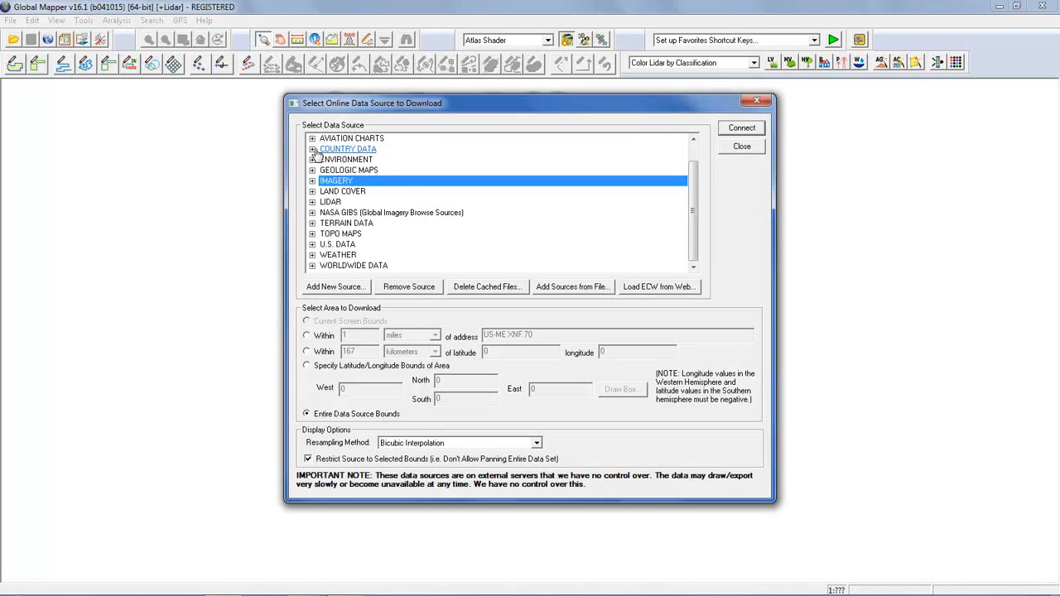
left_click(737, 154)
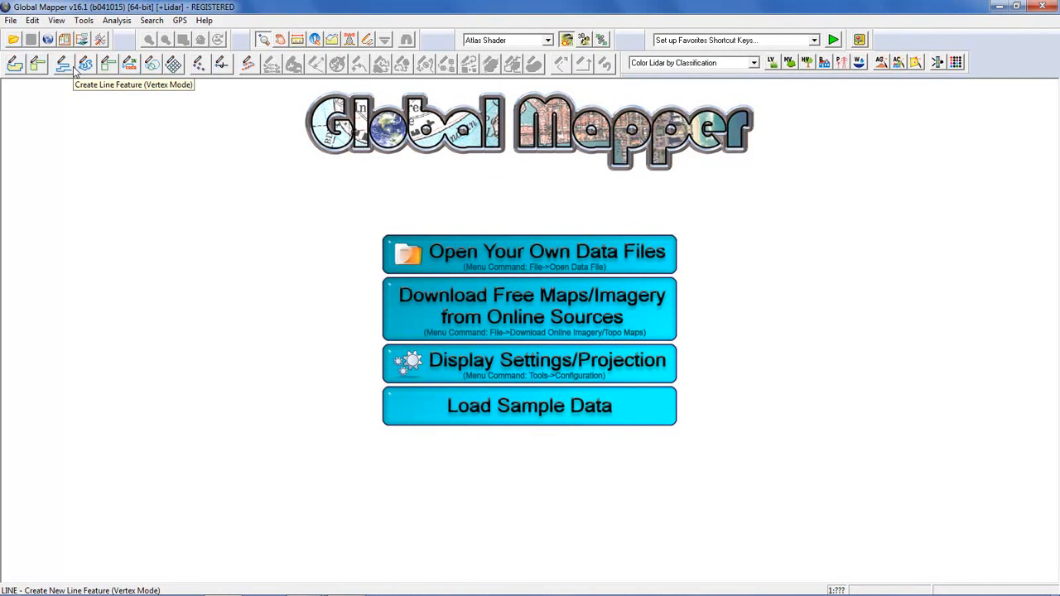
left_click(124, 22)
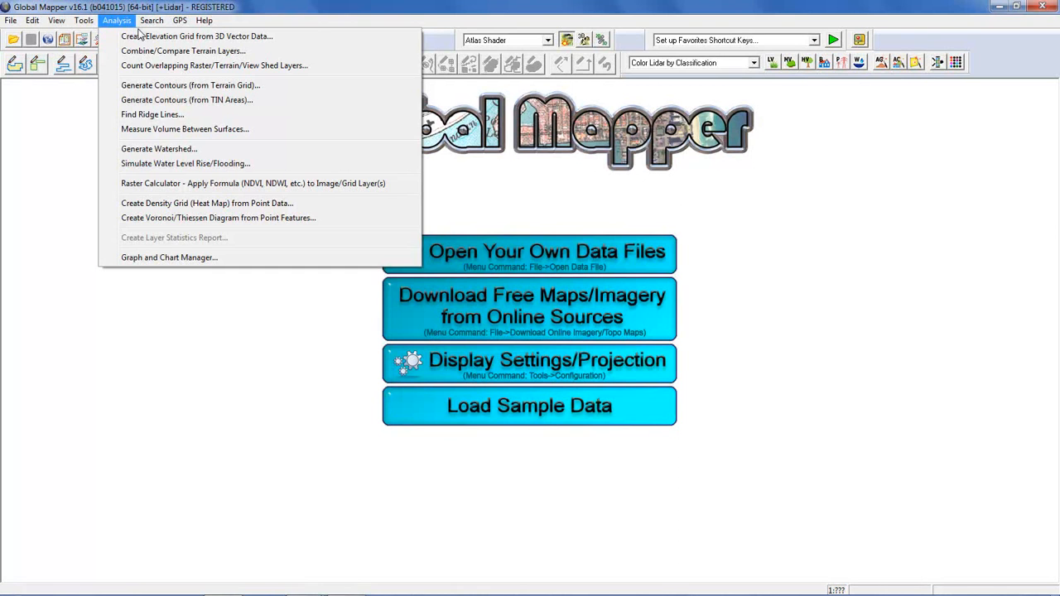
left_click(142, 36)
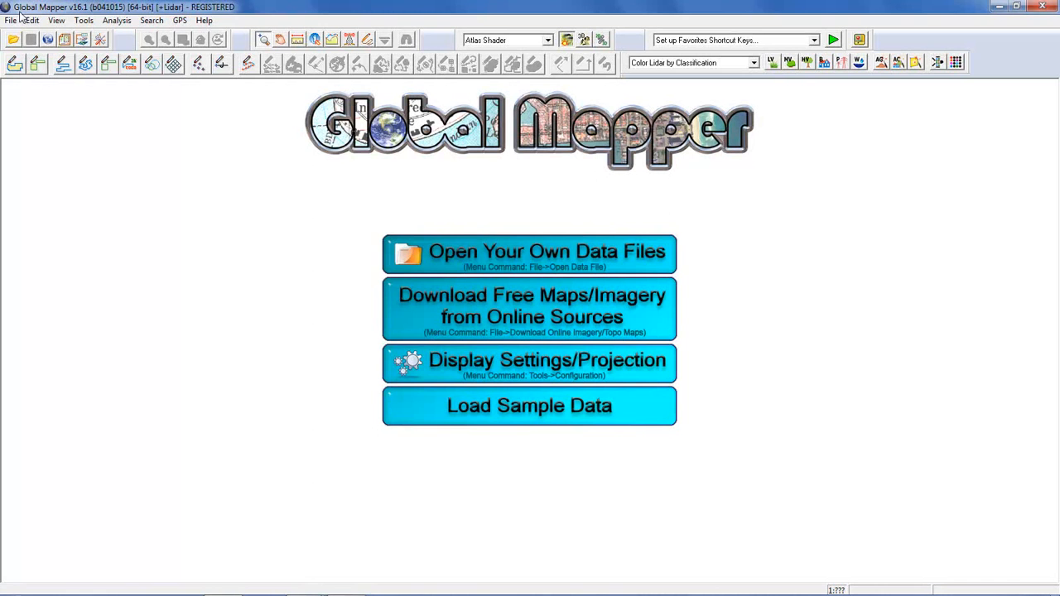
- Load the Flight_Plan.gmw workspace from the UAV_Data Data folder
left_click(11, 21)
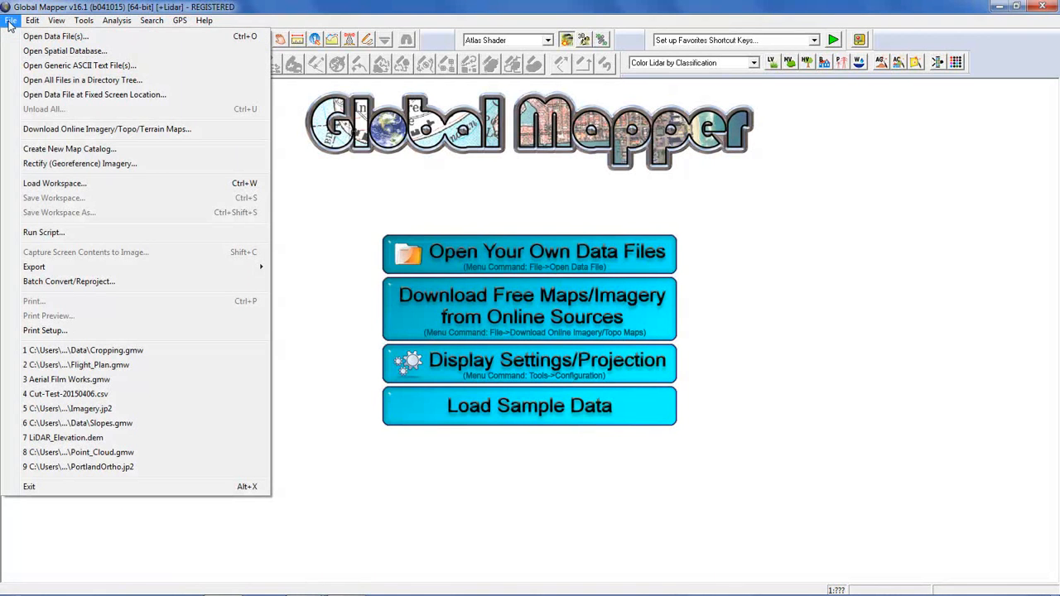
left_click(56, 185)
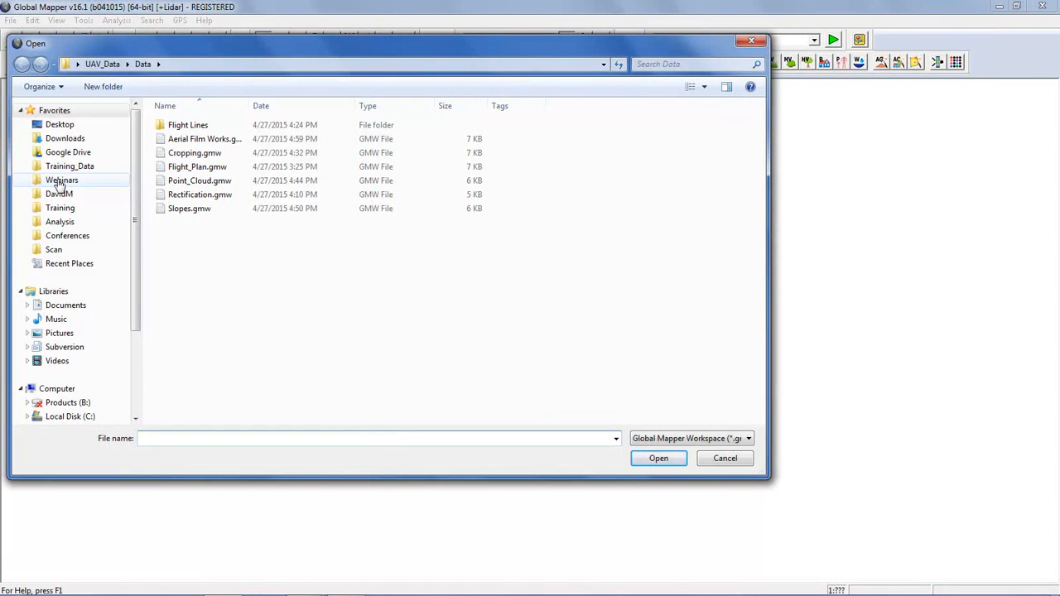
left_click(183, 171)
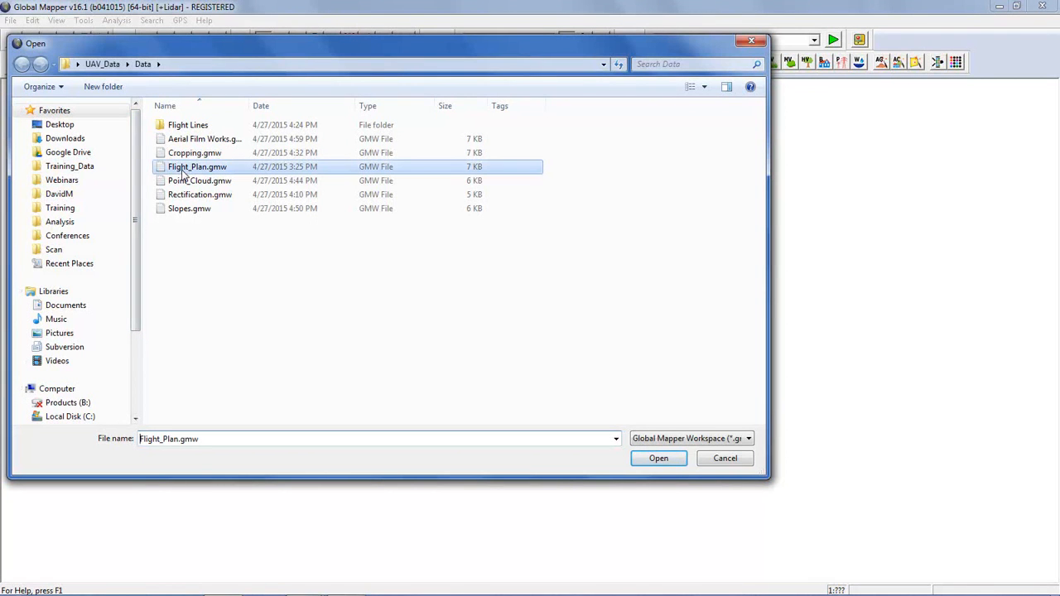
left_click(658, 459)
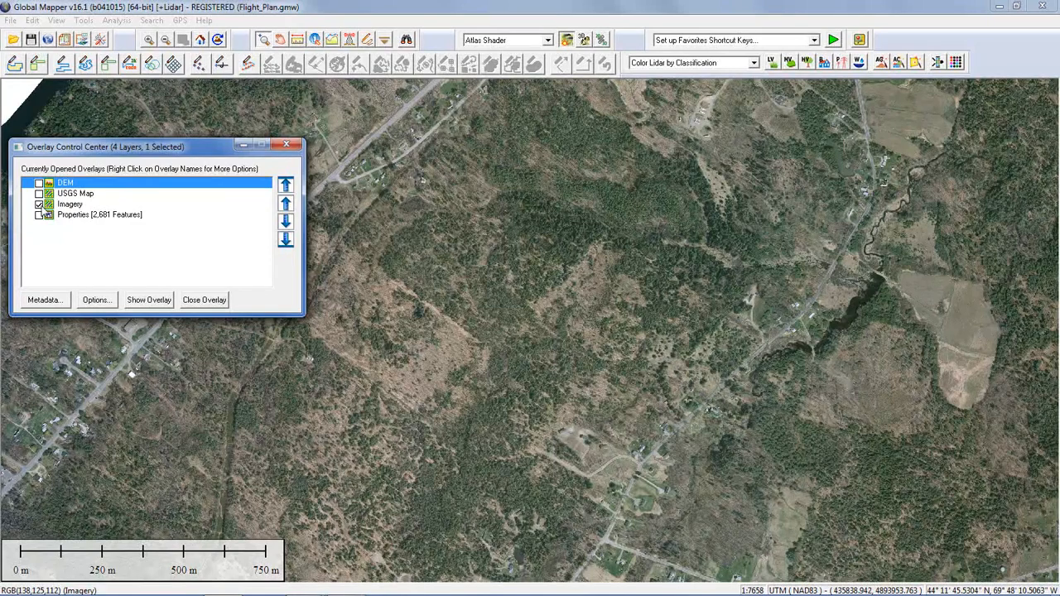
- Hide the Imagery layer and display the DEM layer, with the layer list moved clear of the elevation legend
left_click(39, 203)
left_click(39, 204)
left_click(39, 204)
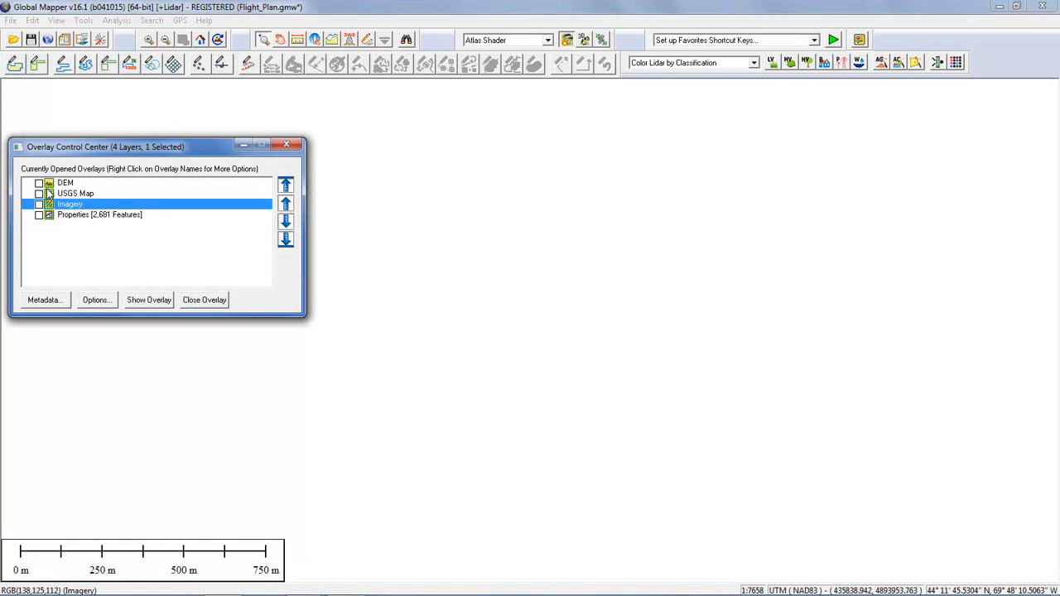
left_click(39, 182)
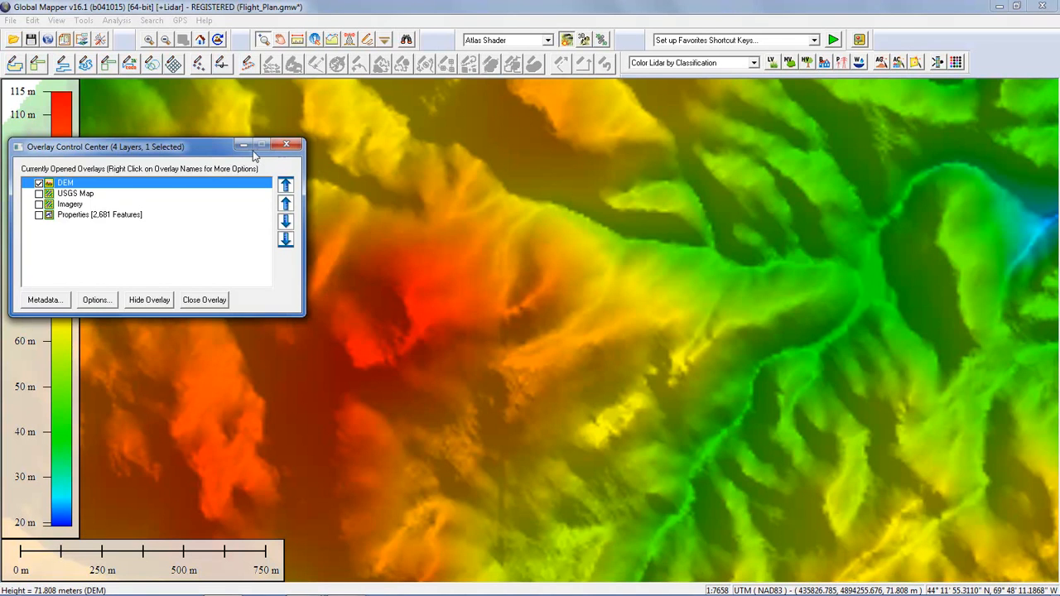
left_click_drag(211, 153, 297, 117)
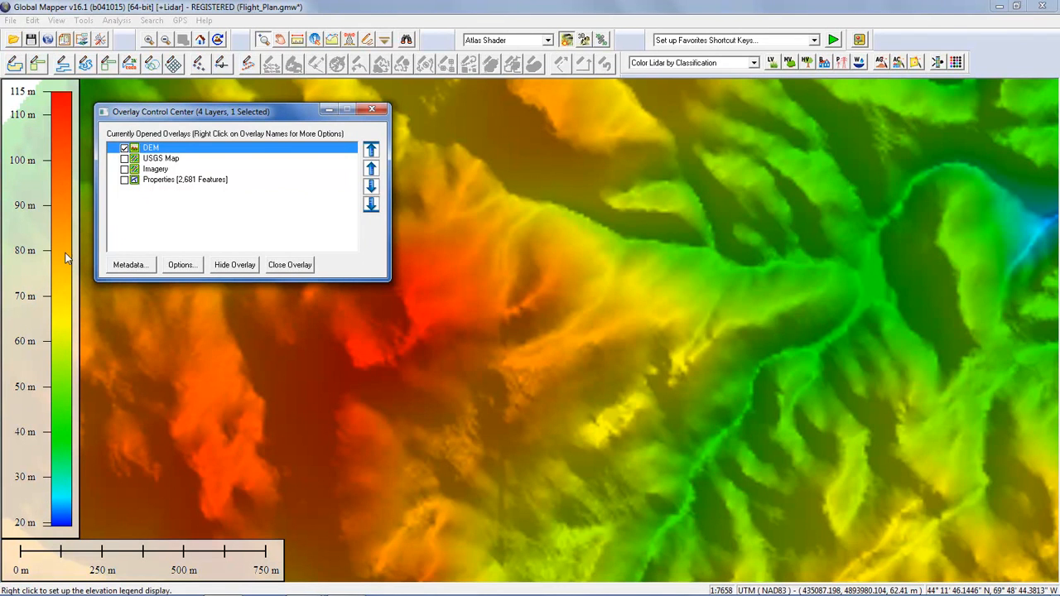
- Preview the DEM with the Global Shader and switch it back to the Atlas Shader
left_click(509, 43)
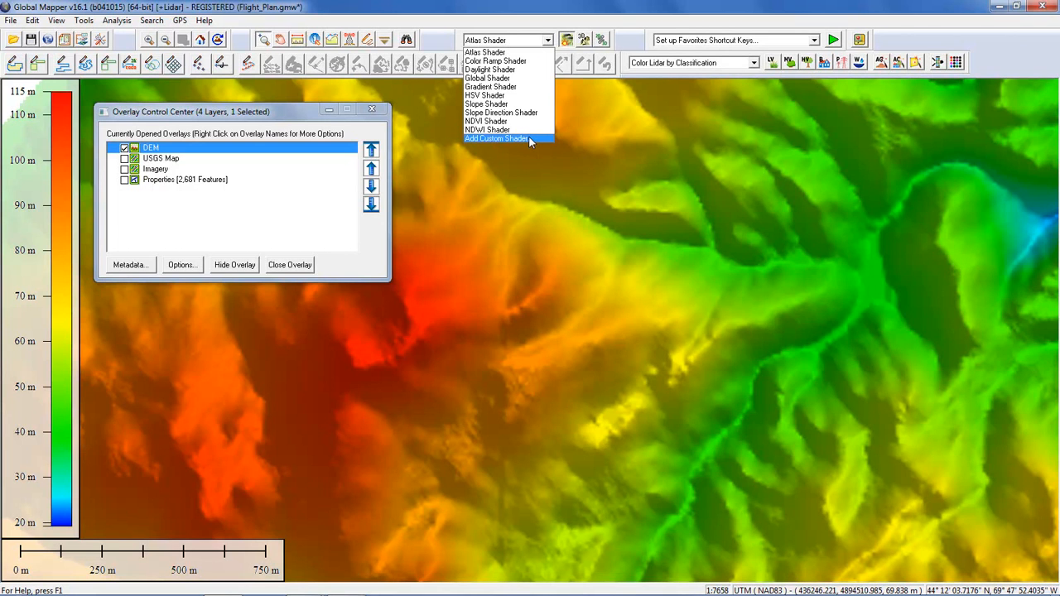
left_click(486, 78)
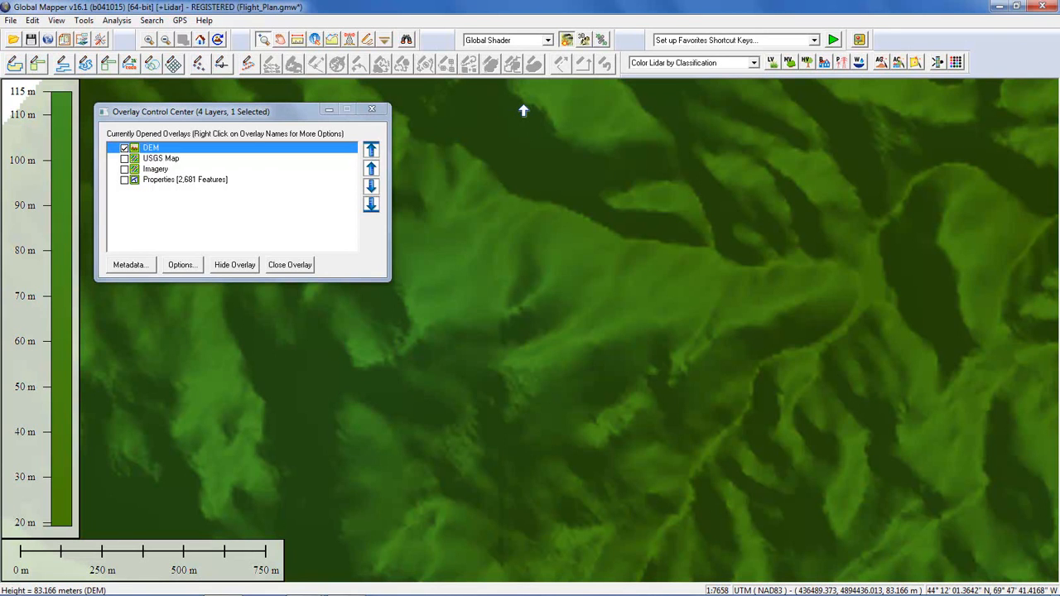
left_click(497, 42)
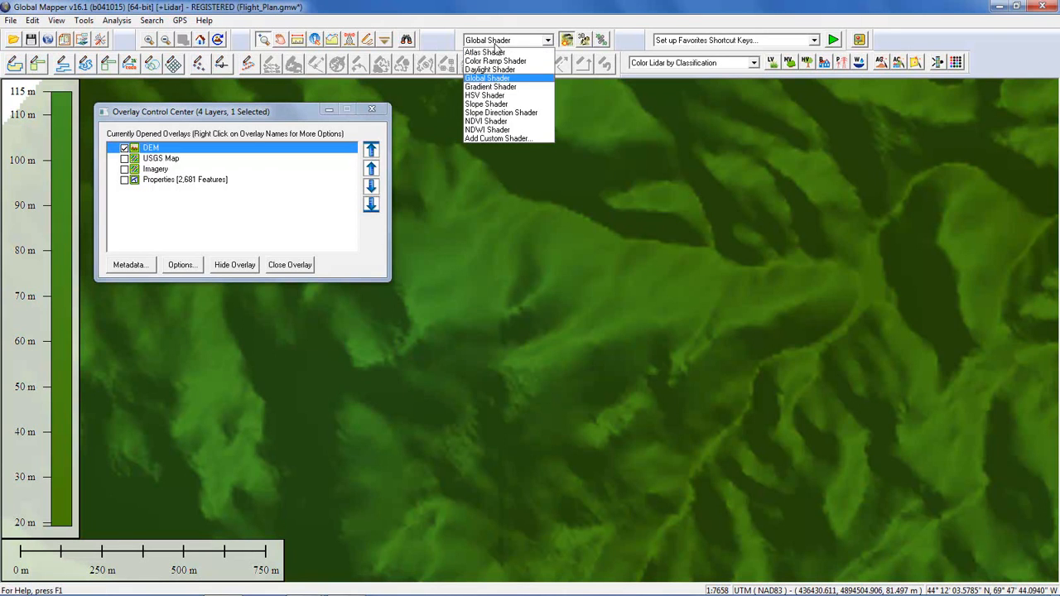
left_click(489, 52)
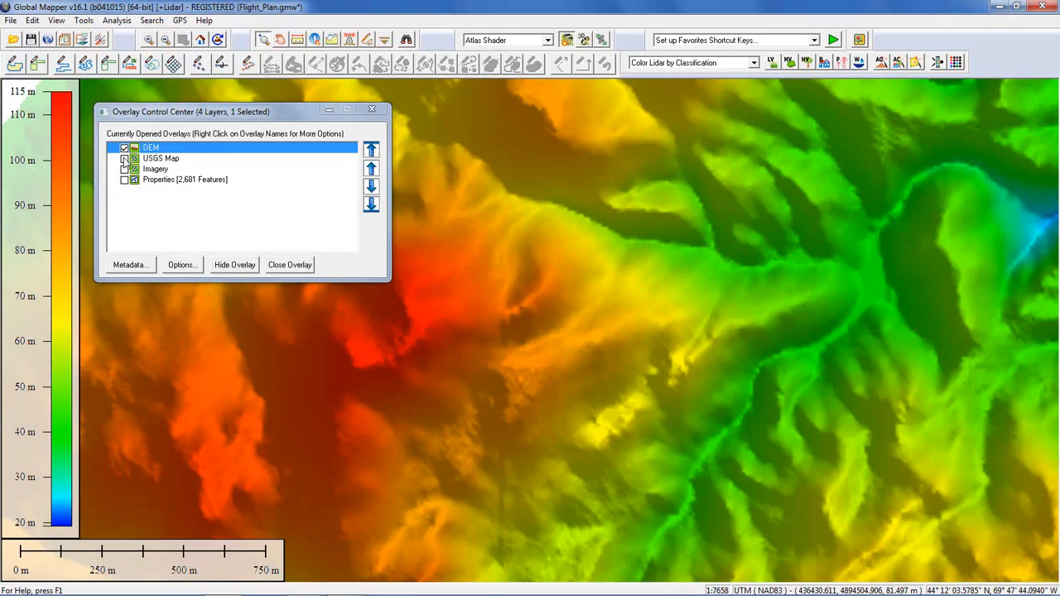
- Preview the USGS Map layer and hide it again, and turn on the Imagery and Properties layers
left_click(125, 158)
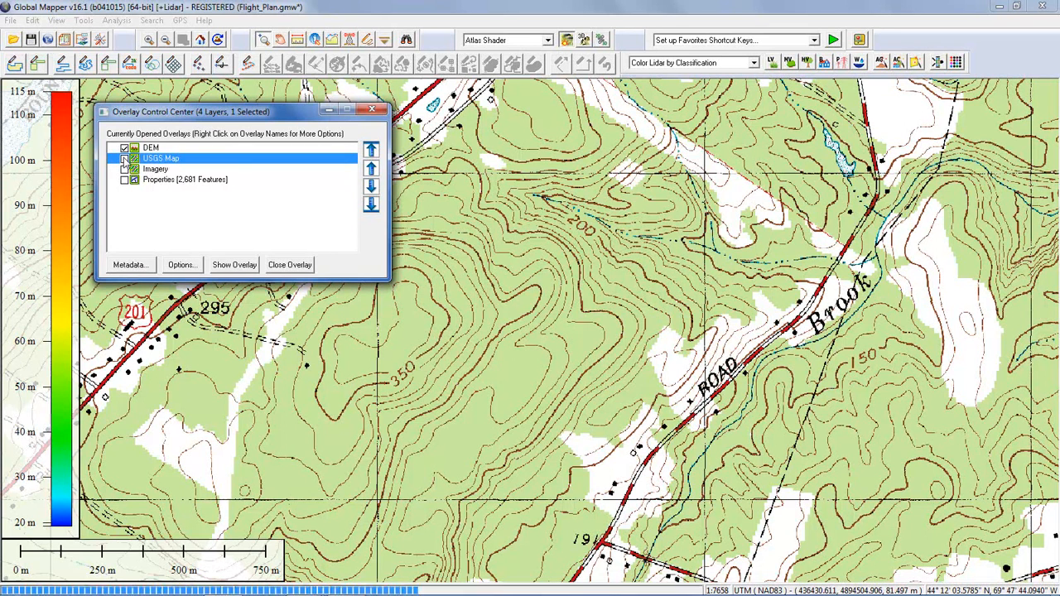
left_click(124, 158)
left_click(124, 168)
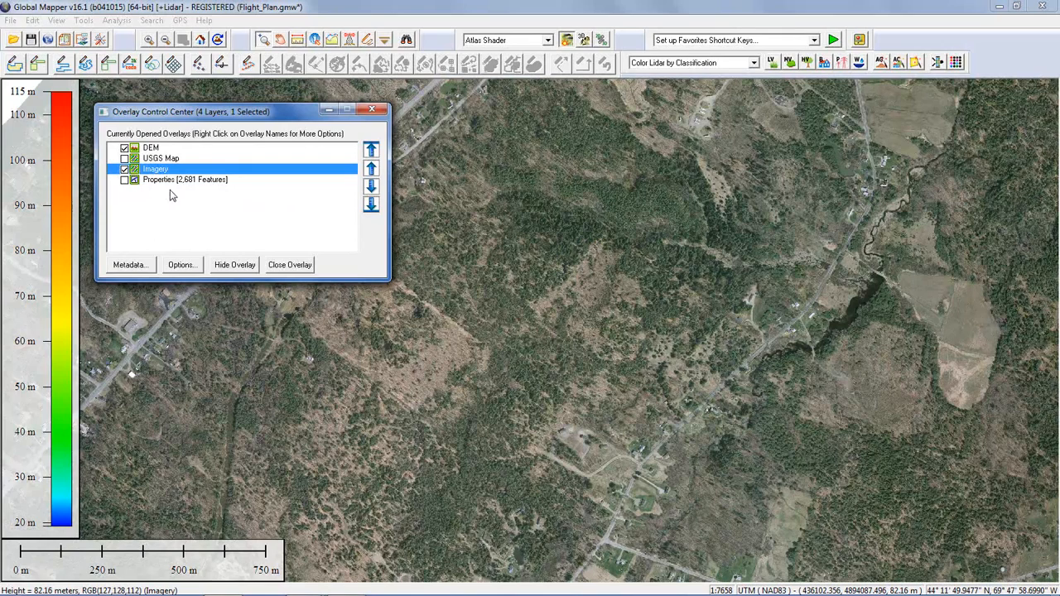
left_click(126, 179)
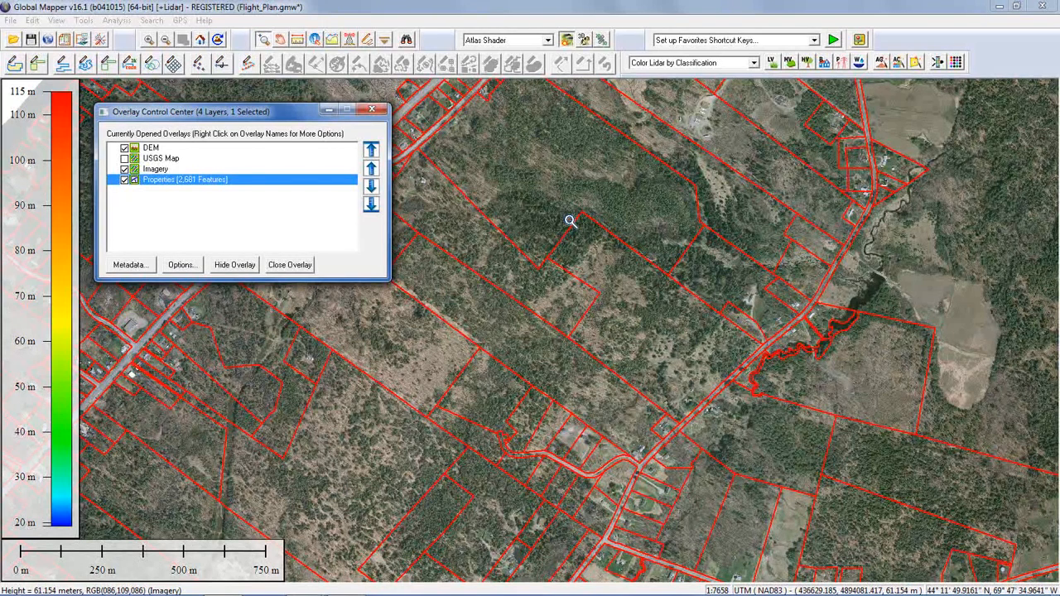
- Hide the Properties layer and swipe the Imagery layer on and off to compare it with the DEM beneath
left_click(124, 181)
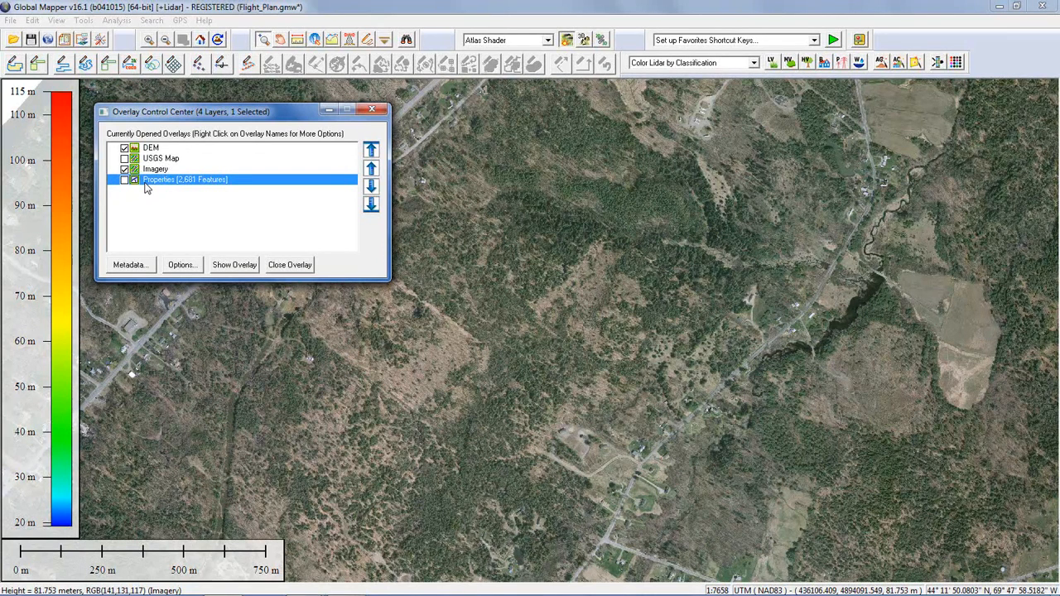
left_click(385, 41)
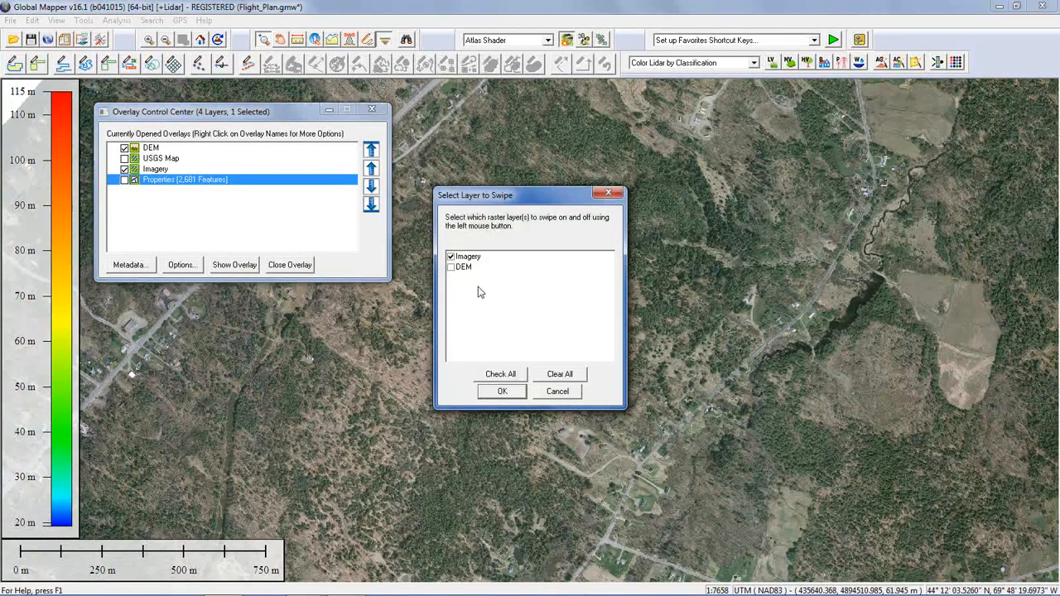
left_click(499, 392)
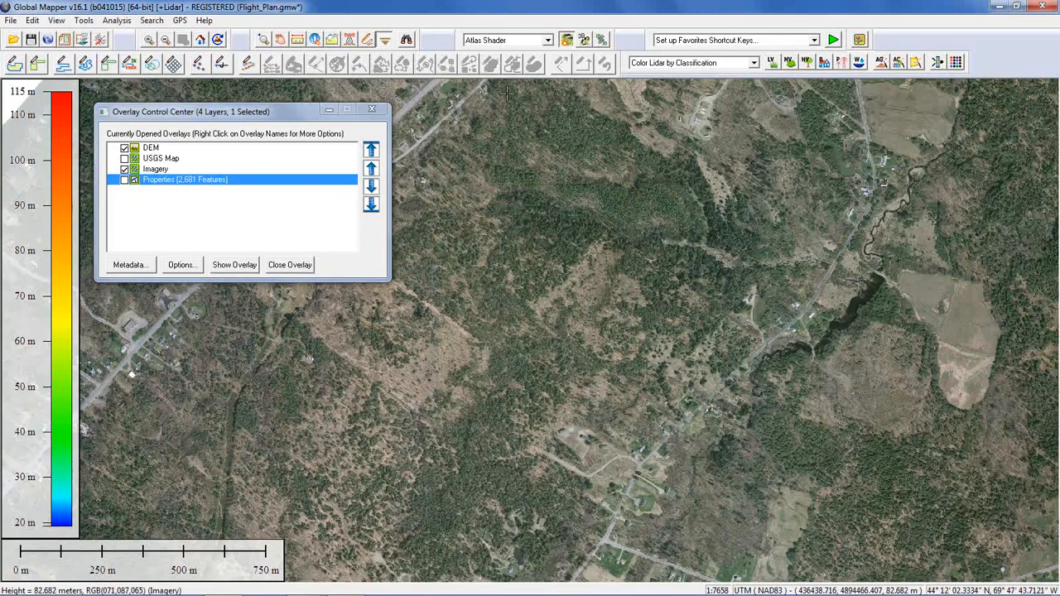
left_click_drag(504, 169, 555, 192)
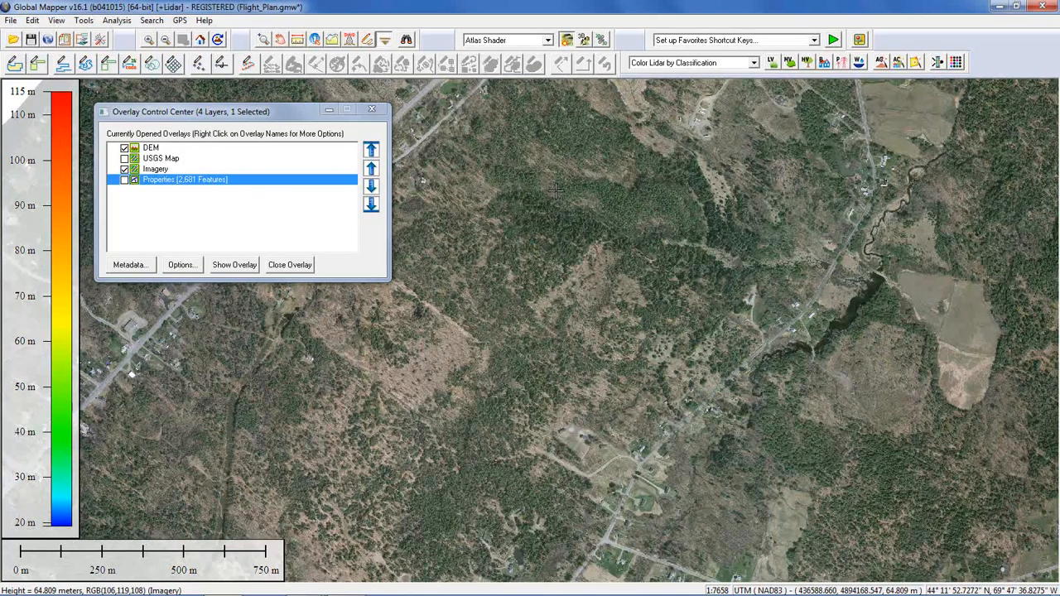
- Open a 3D view of the imagery draped over the terrain and raise its vertical exaggeration to 2.5
left_click(584, 40)
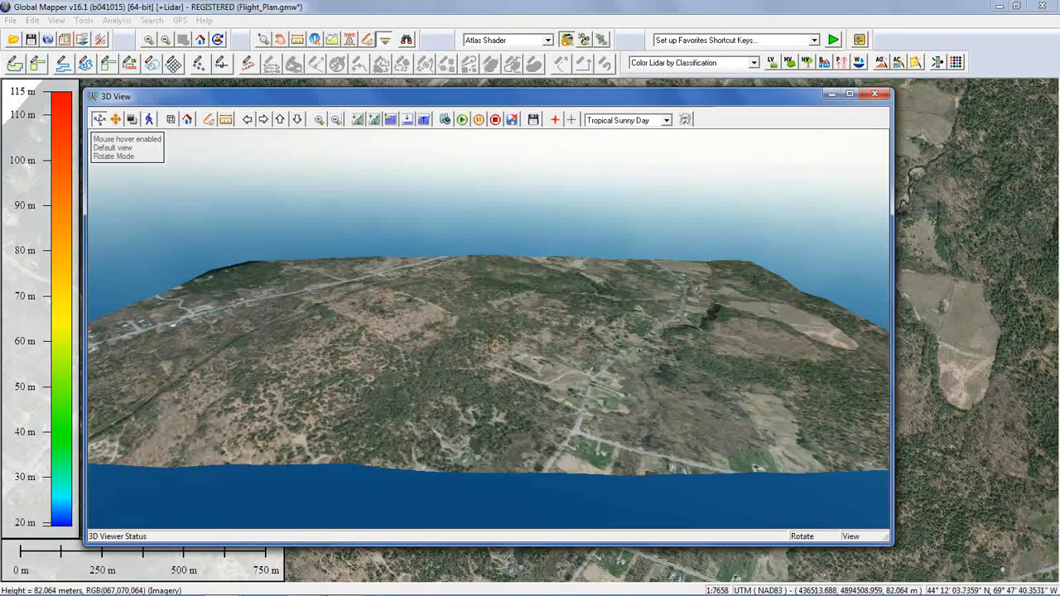
left_click_drag(531, 404, 468, 396)
scroll(521, 418, "up", 2)
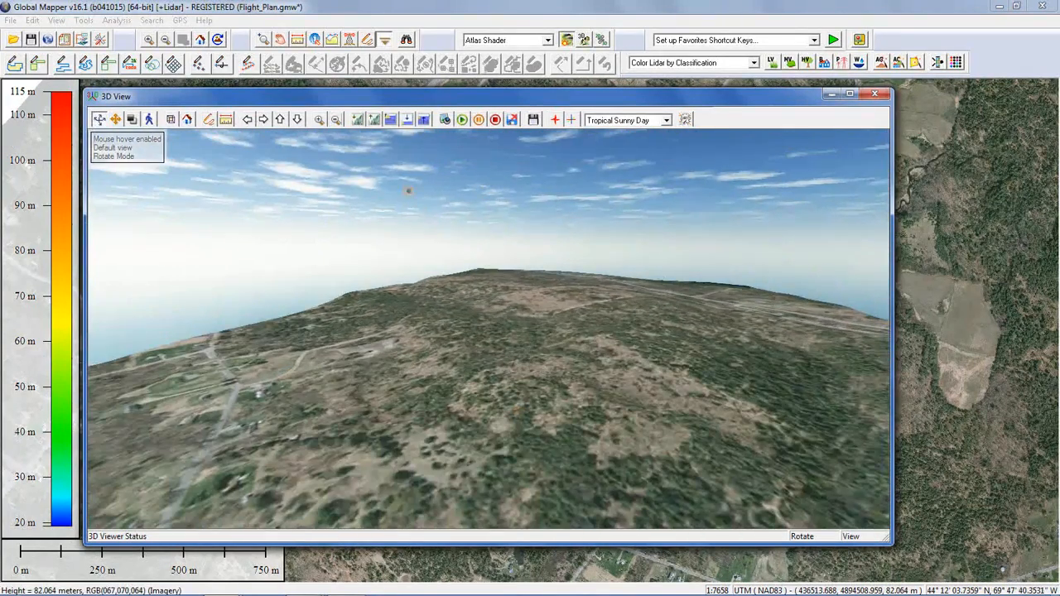
left_click(374, 120)
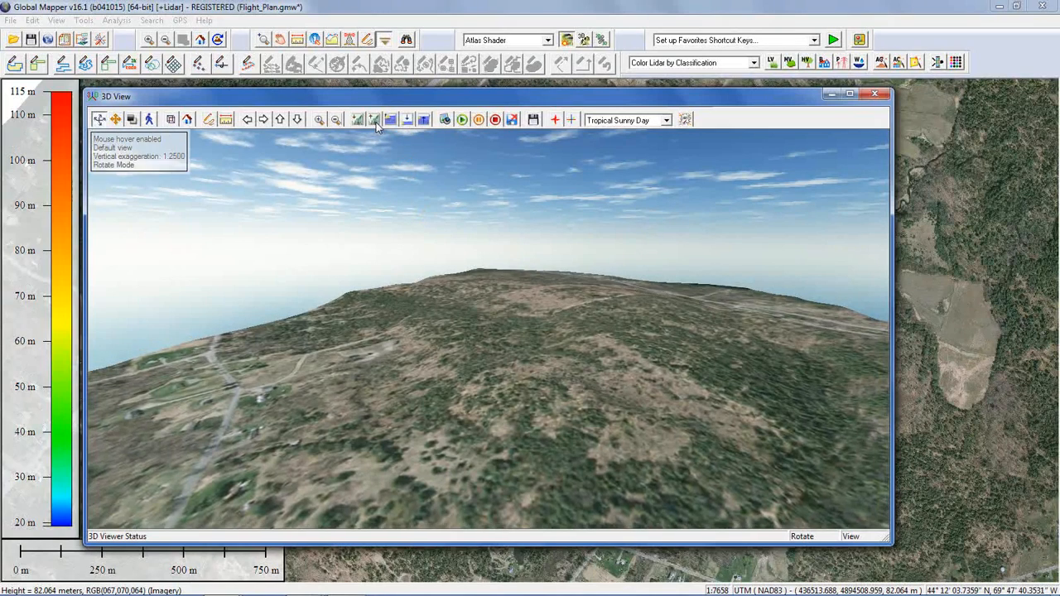
left_click(374, 120)
- Examine the relief of the exaggerated 3D terrain from several angles, including the hillside and road, and close the 3D view
left_click_drag(705, 391, 612, 395)
left_click_drag(549, 407, 590, 424)
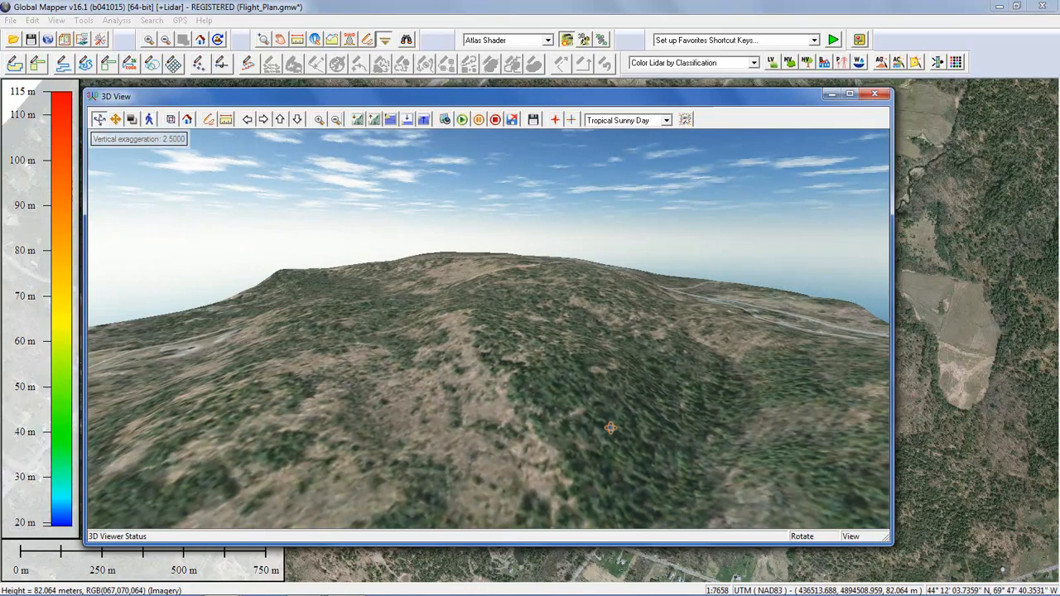
left_click_drag(568, 416, 498, 341)
left_click_drag(548, 373, 656, 394)
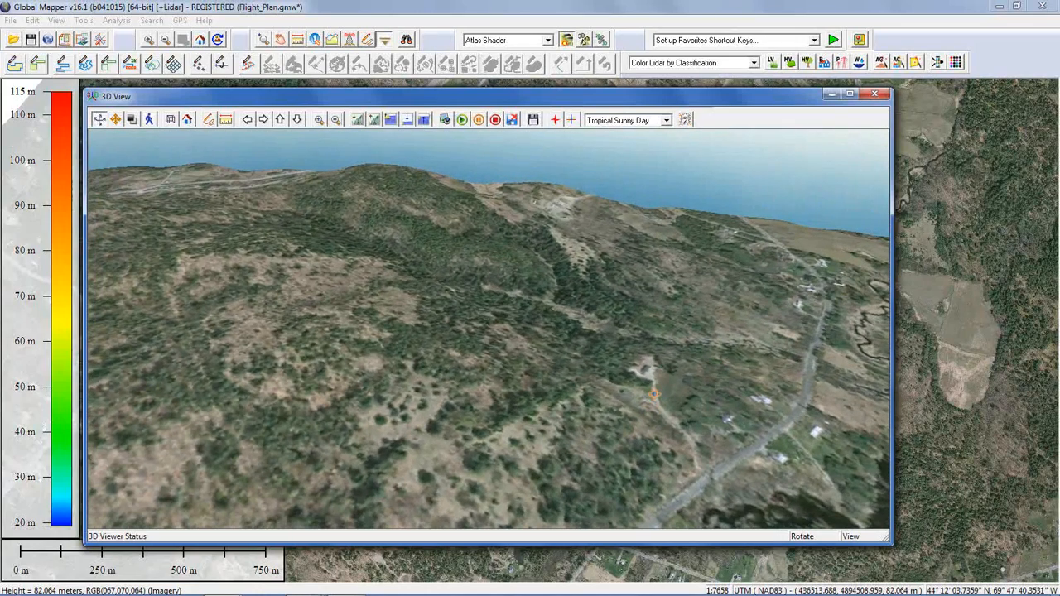
left_click(874, 94)
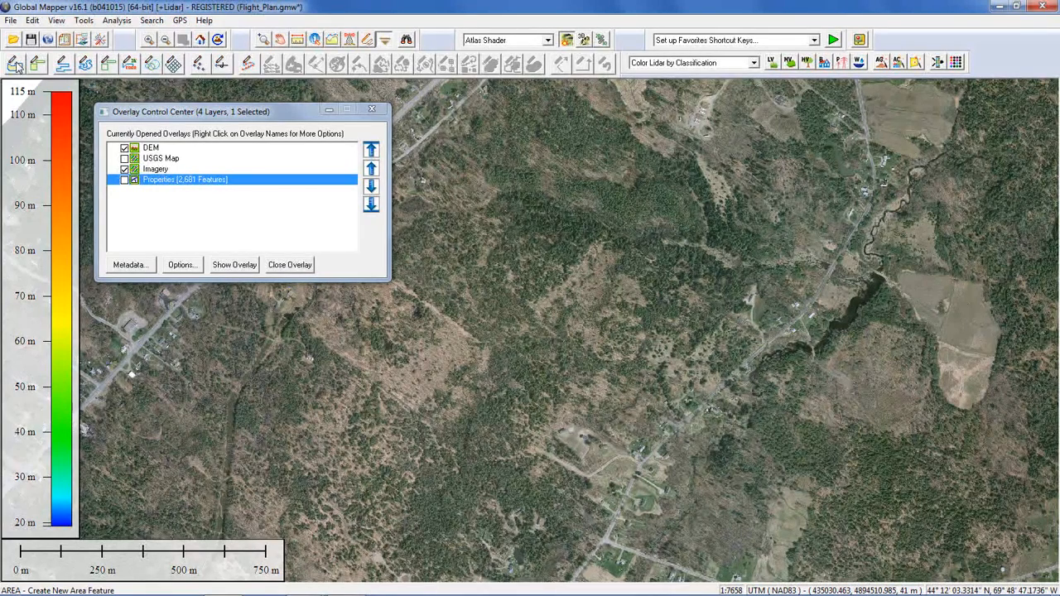
- Draw a roughly circular area feature of about 0.41 sq km over the central woodland, keeping the default feature type and layer
left_click(16, 66)
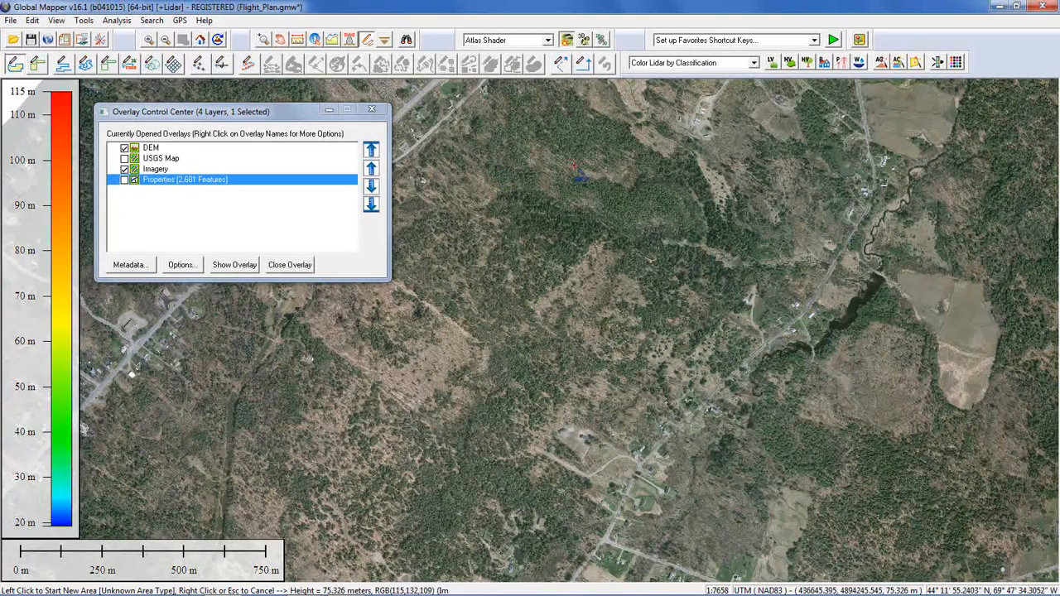
left_click(574, 166)
left_click(679, 229)
left_click(699, 310)
left_click(638, 401)
left_click(583, 409)
left_click(492, 368)
left_click(456, 332)
left_click(448, 296)
left_click(460, 258)
left_click(457, 224)
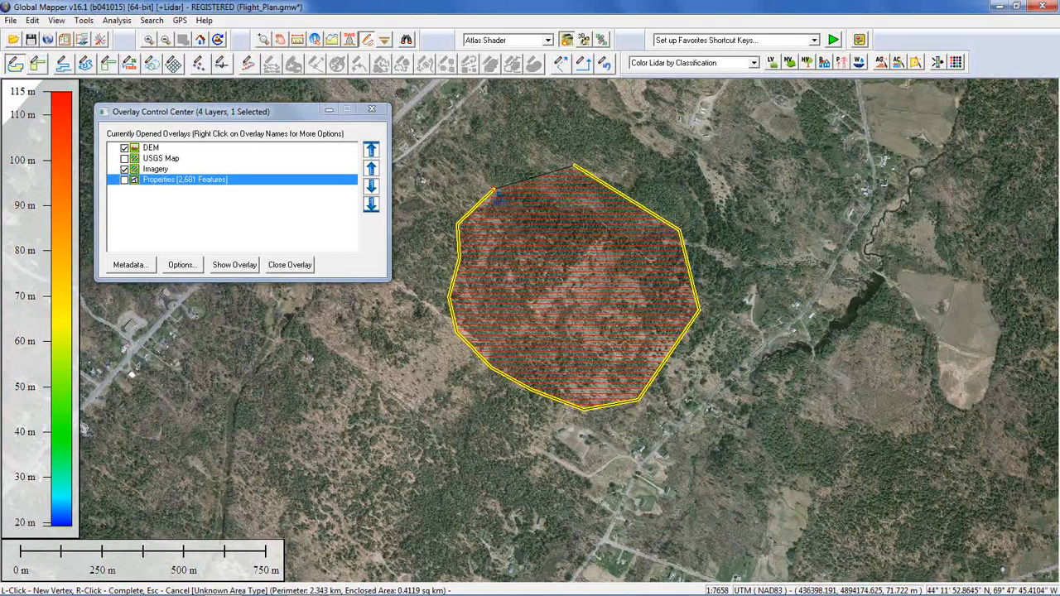
right_click(494, 192)
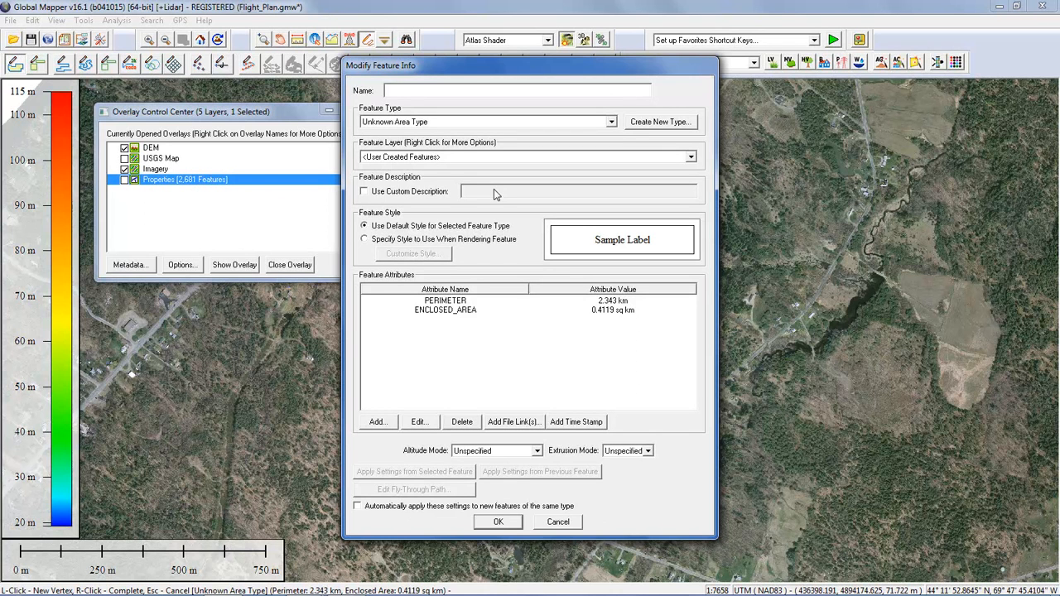
left_click(501, 521)
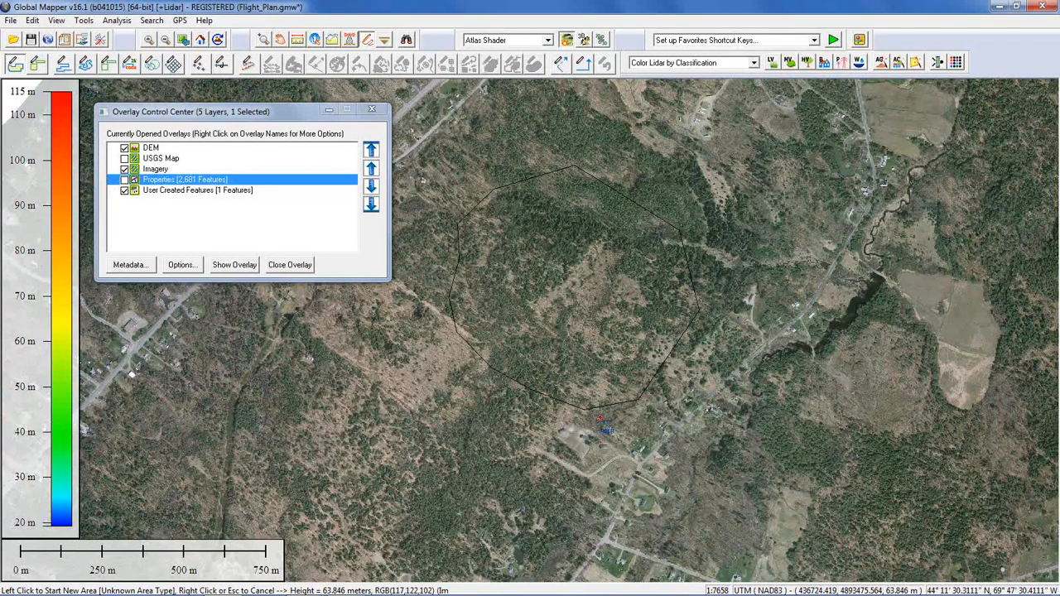
- Check the drawn area's perimeter and enclosed area, and close its layer without saving a workspace
left_click(316, 40)
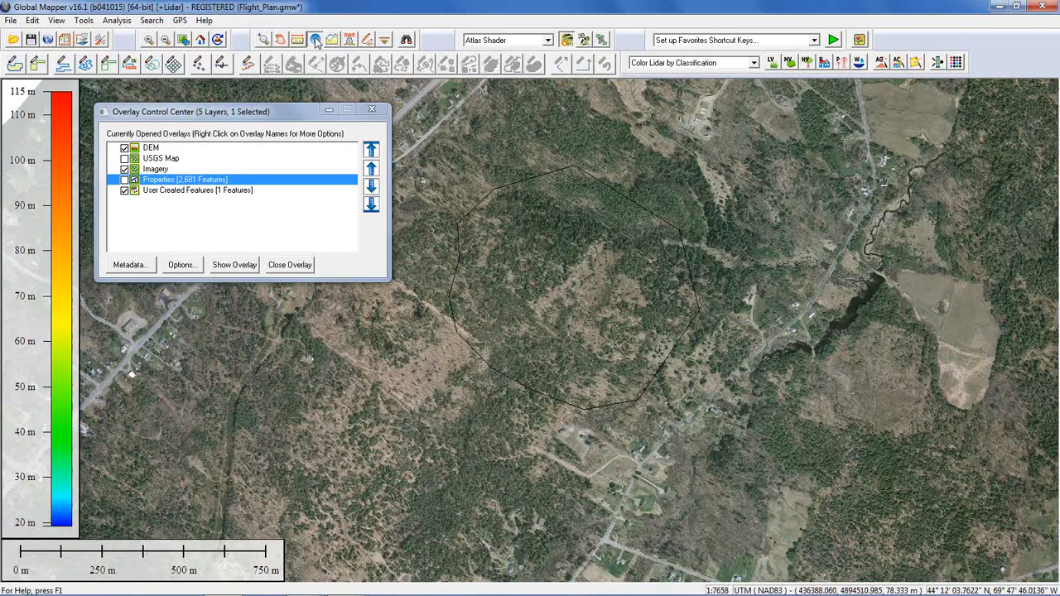
left_click(561, 187)
left_click_drag(515, 130, 440, 126)
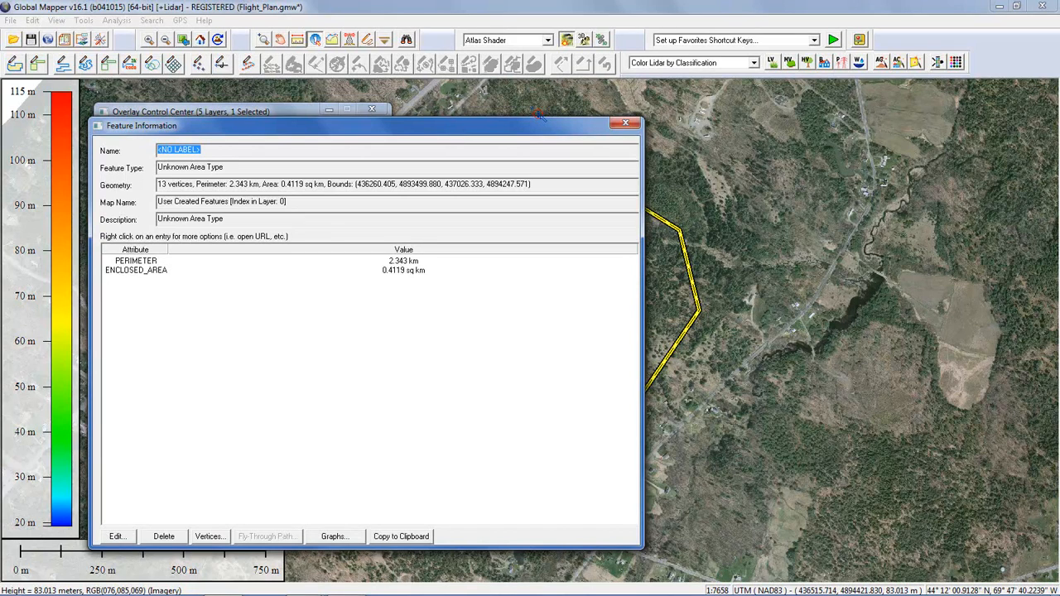
left_click(625, 123)
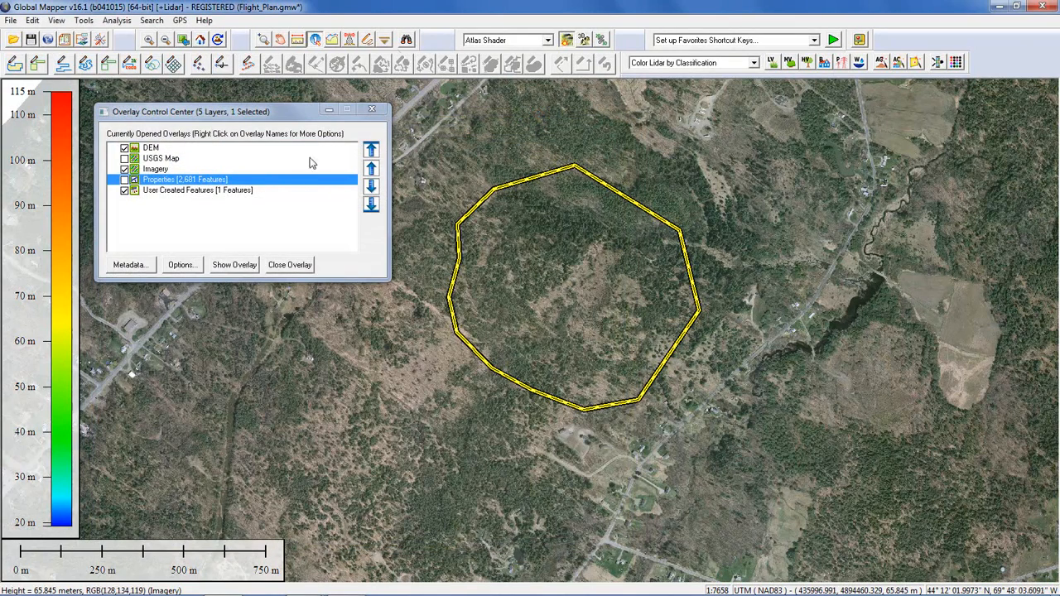
left_click(292, 265)
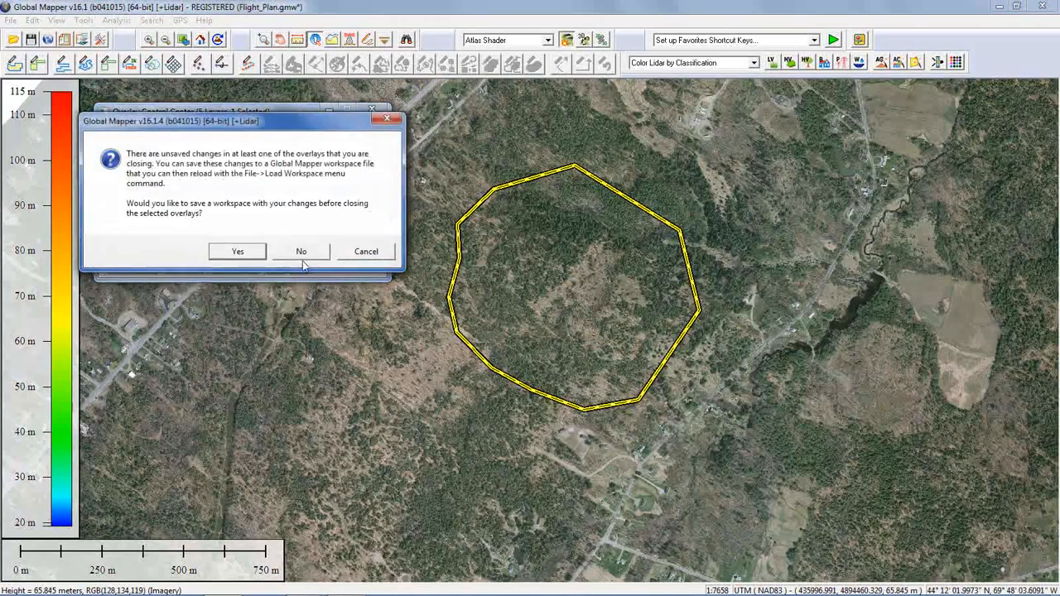
left_click(300, 252)
- Turn the Properties layer back on and look up the attributes of the central parcel bordering the road
left_click(124, 180)
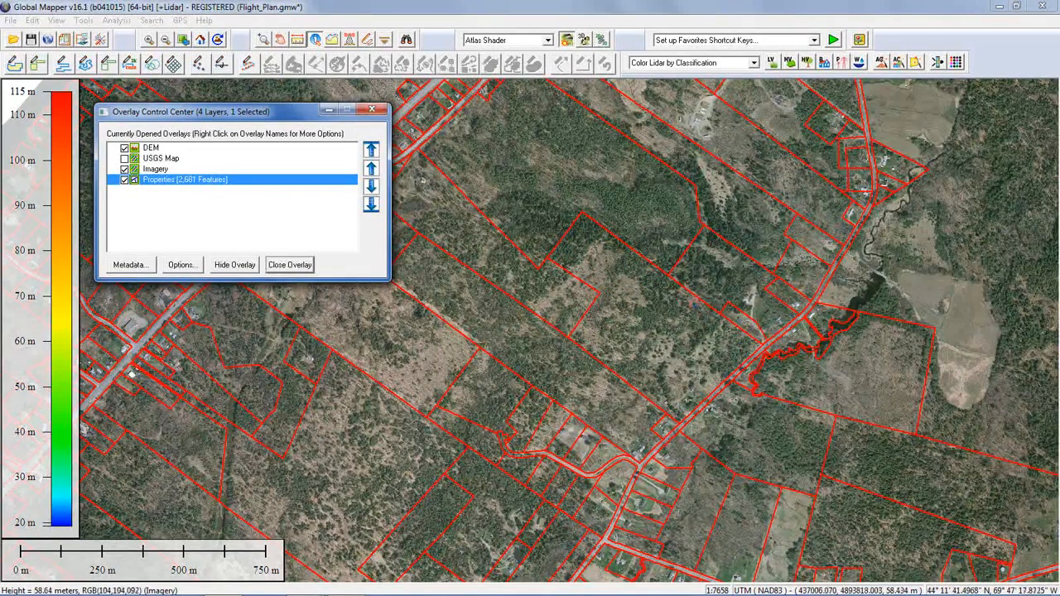
left_click(631, 296)
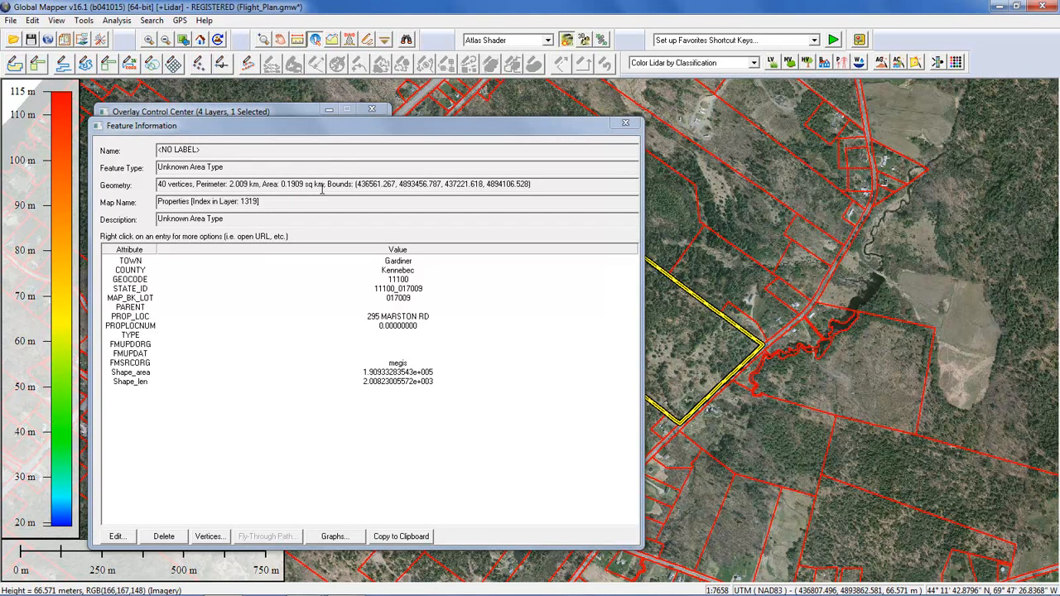
left_click(625, 123)
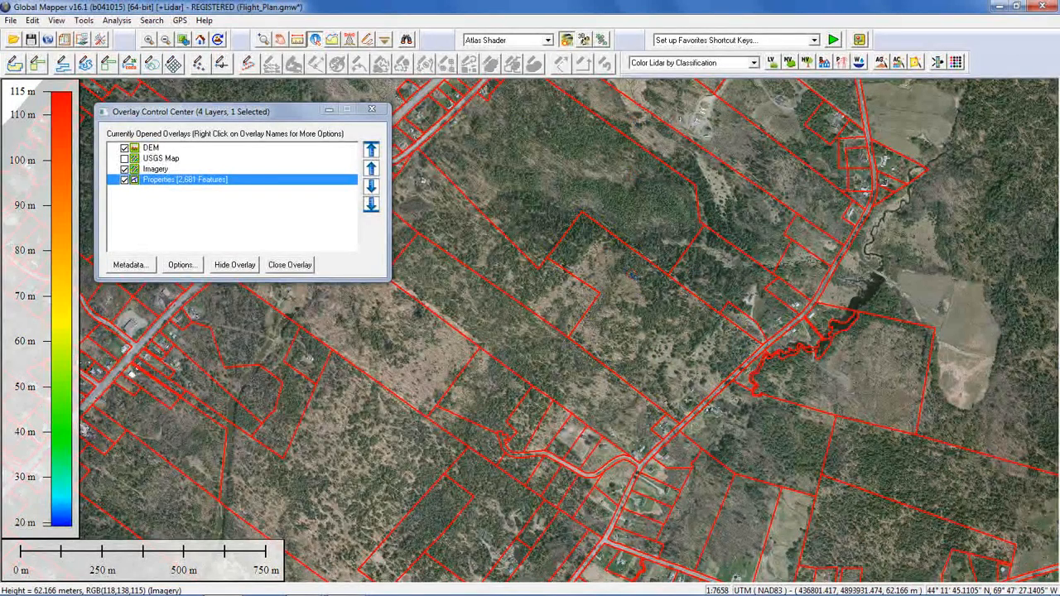
- Display the feature measurements of three adjoining central parcels selected with the Digitizer, and clear the selection
left_click(367, 39)
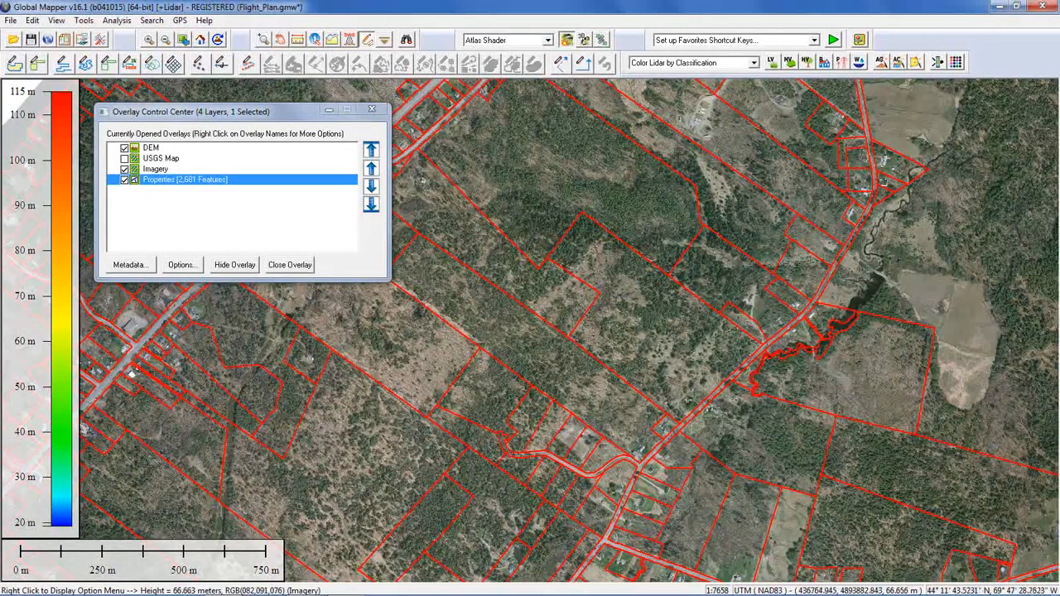
left_click(570, 282)
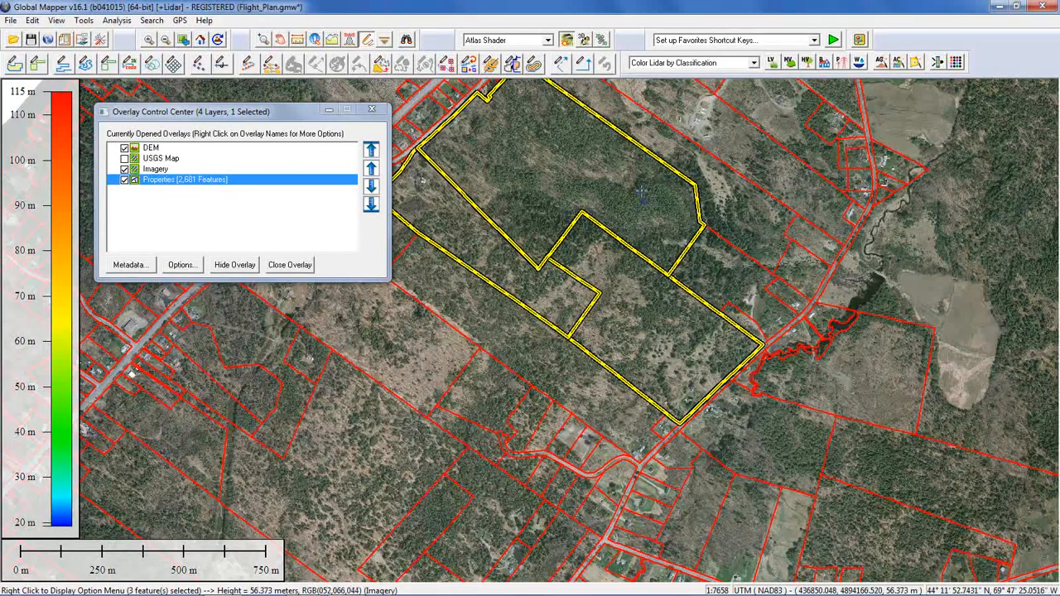
right_click(639, 184)
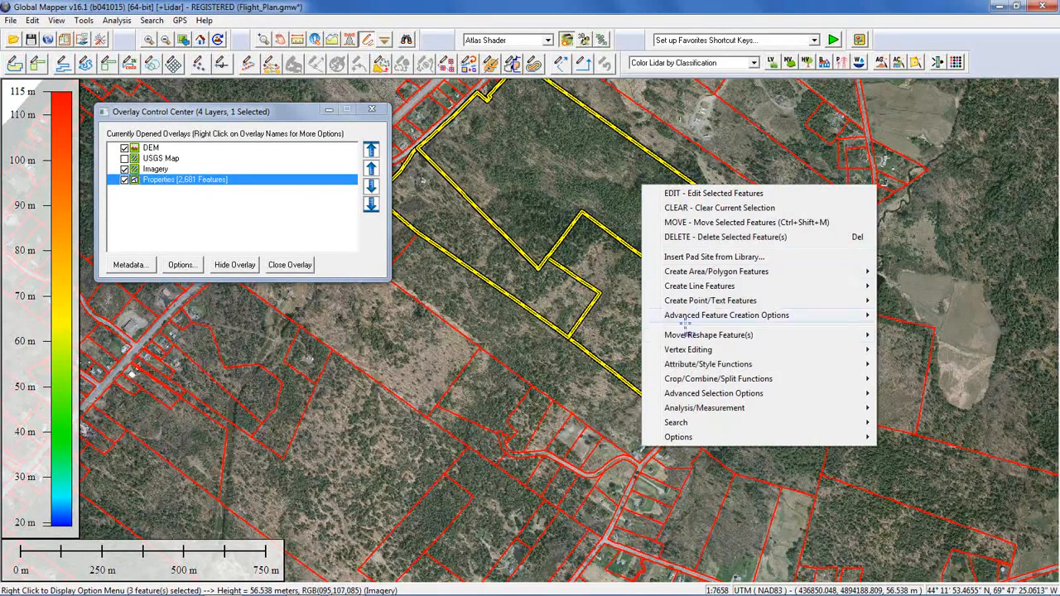
mouse_move(710, 411)
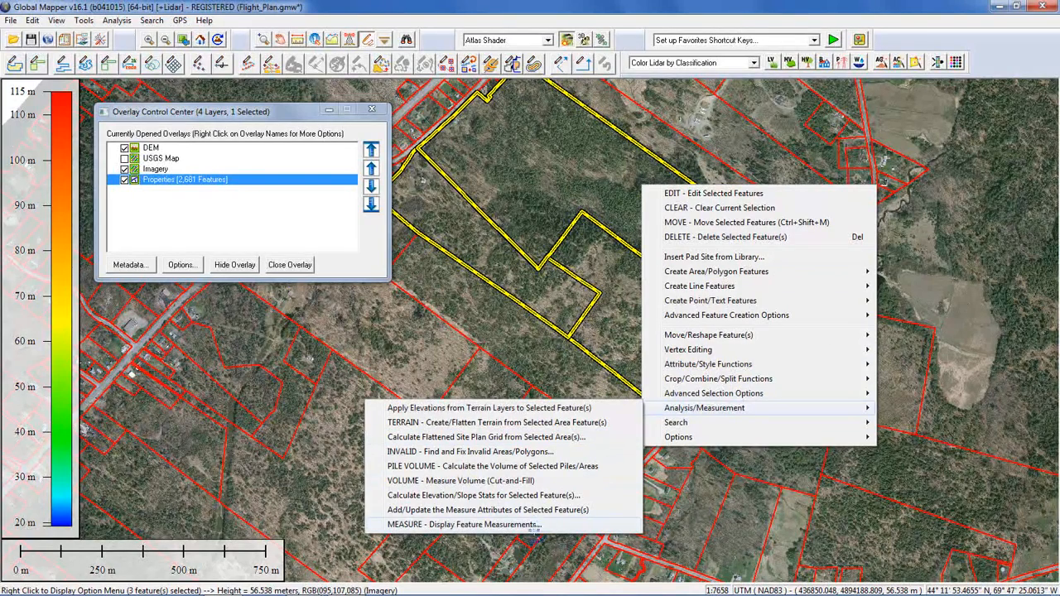
left_click(523, 525)
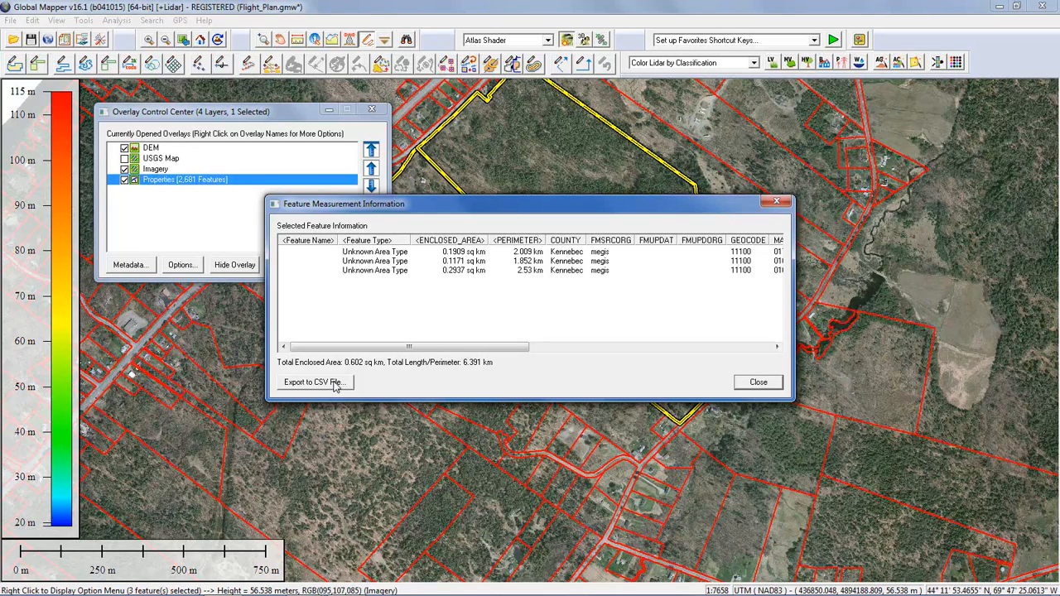
key("Escape")
key("Escape")
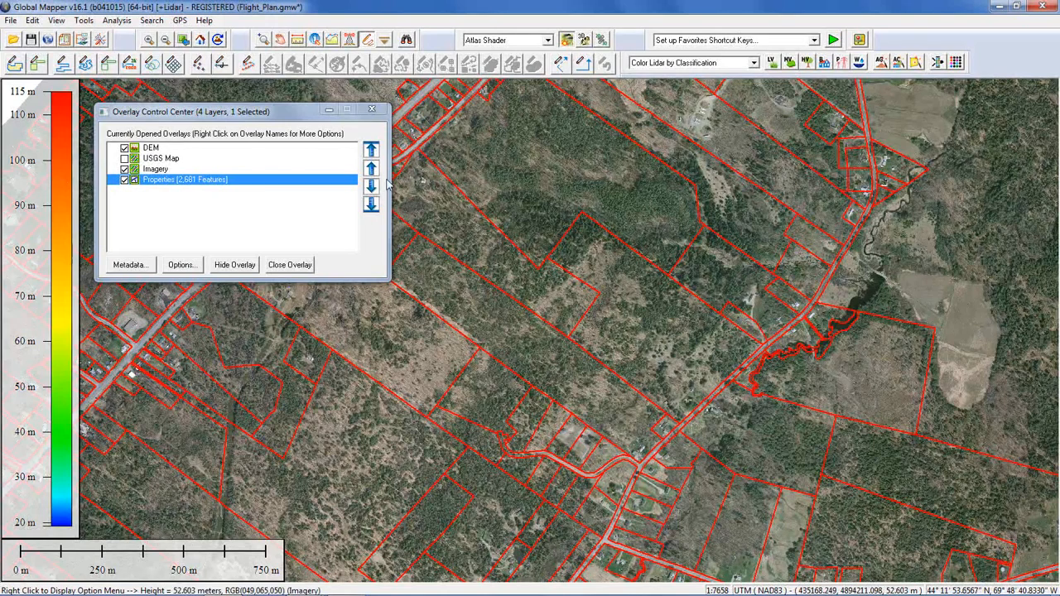
left_click(63, 65)
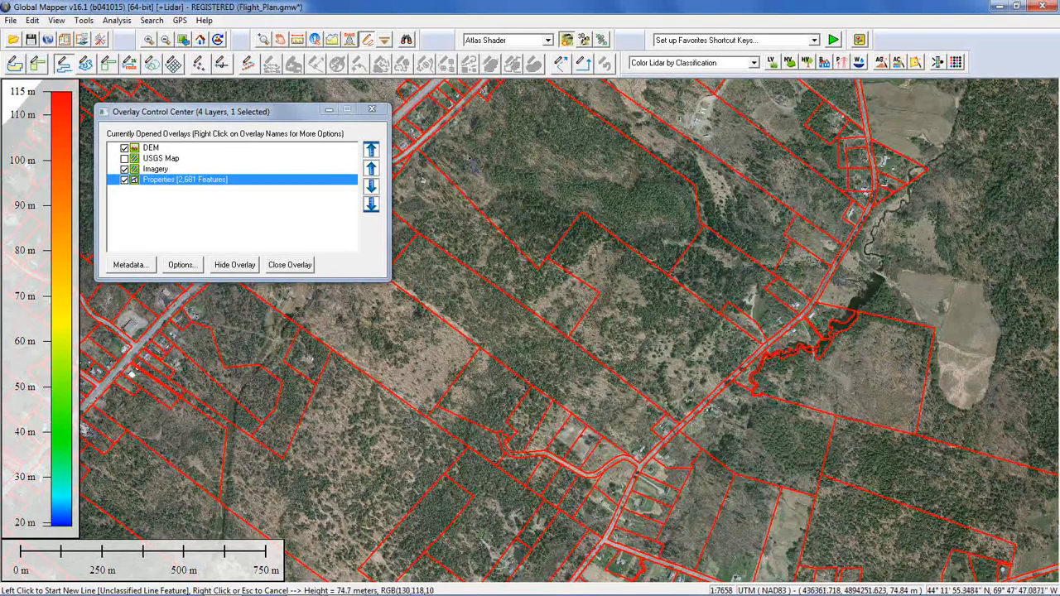
left_click(454, 152)
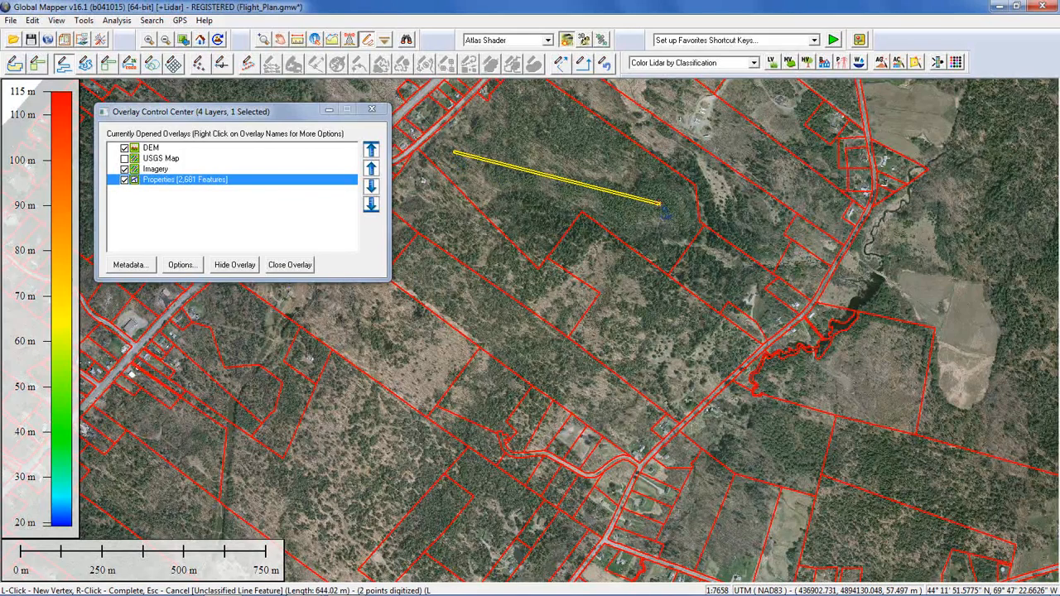
right_click(661, 208)
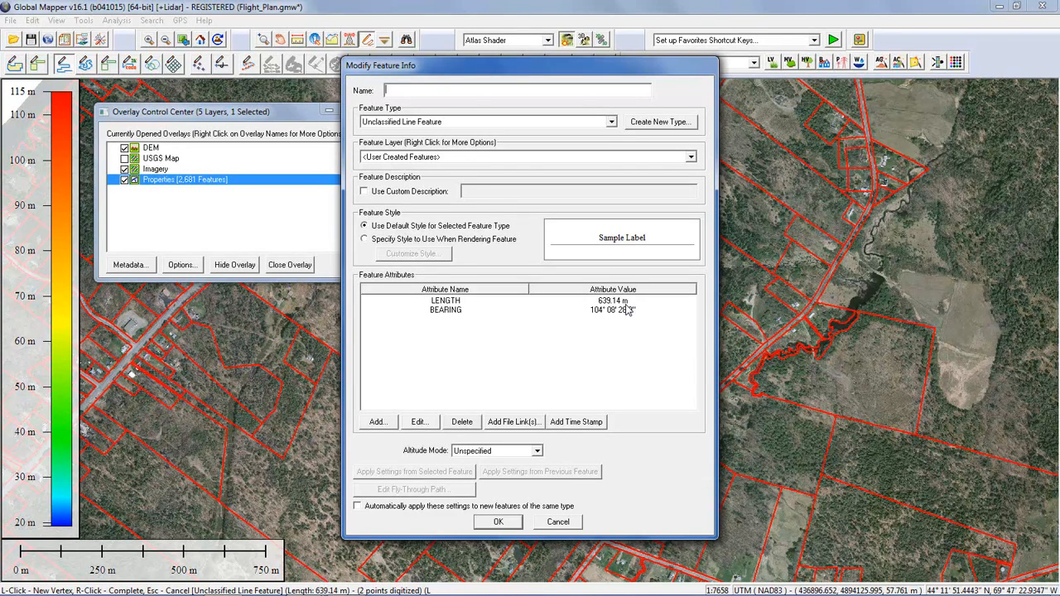
key("Escape")
left_click(592, 337)
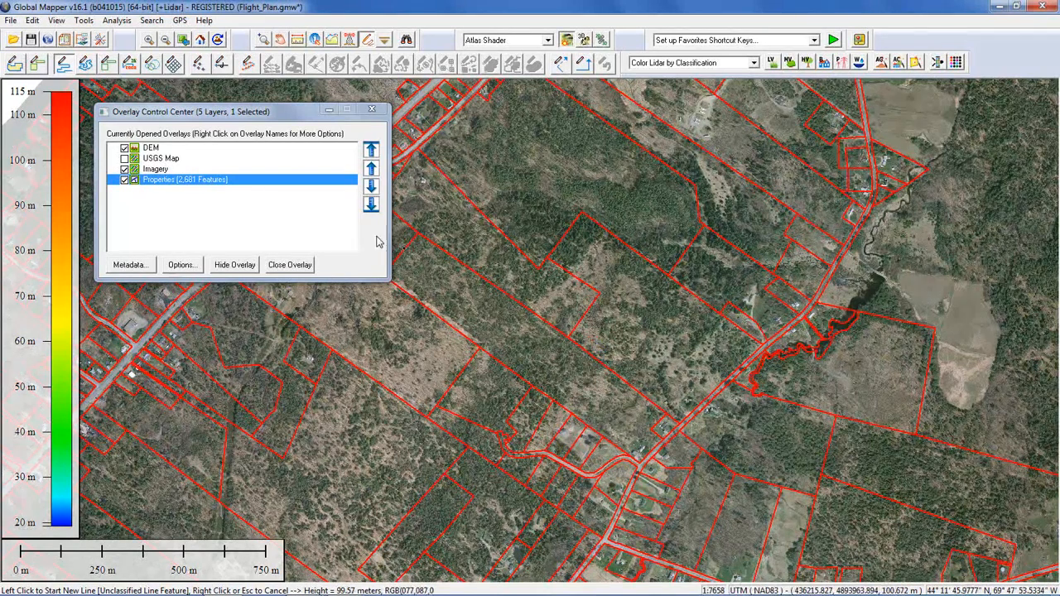
- Draw a line feature about 690 m long running southwest to northeast across the central parcels with default settings, and select it
left_click(64, 66)
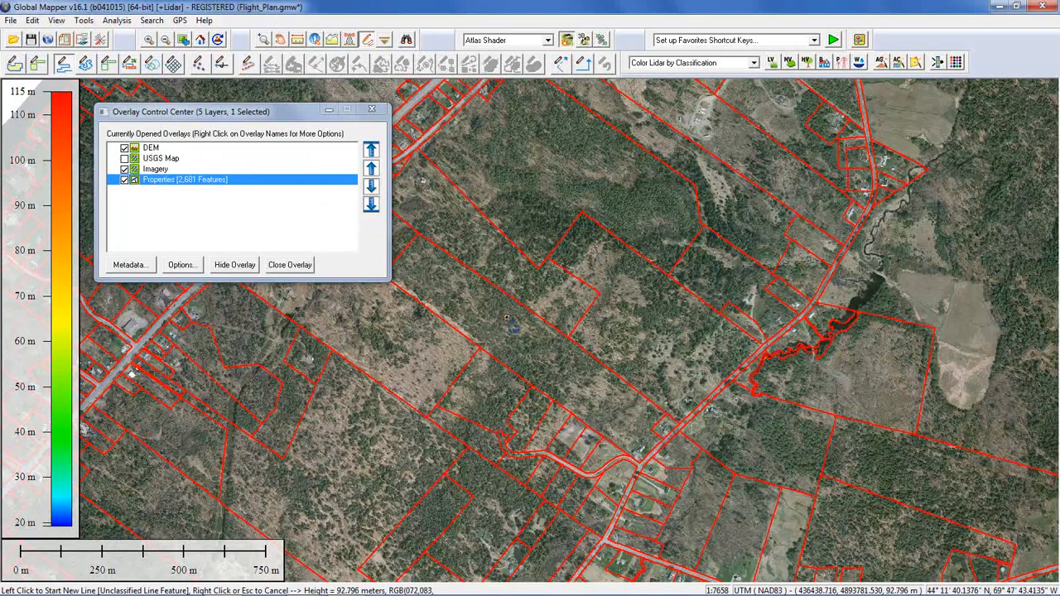
left_click(508, 316)
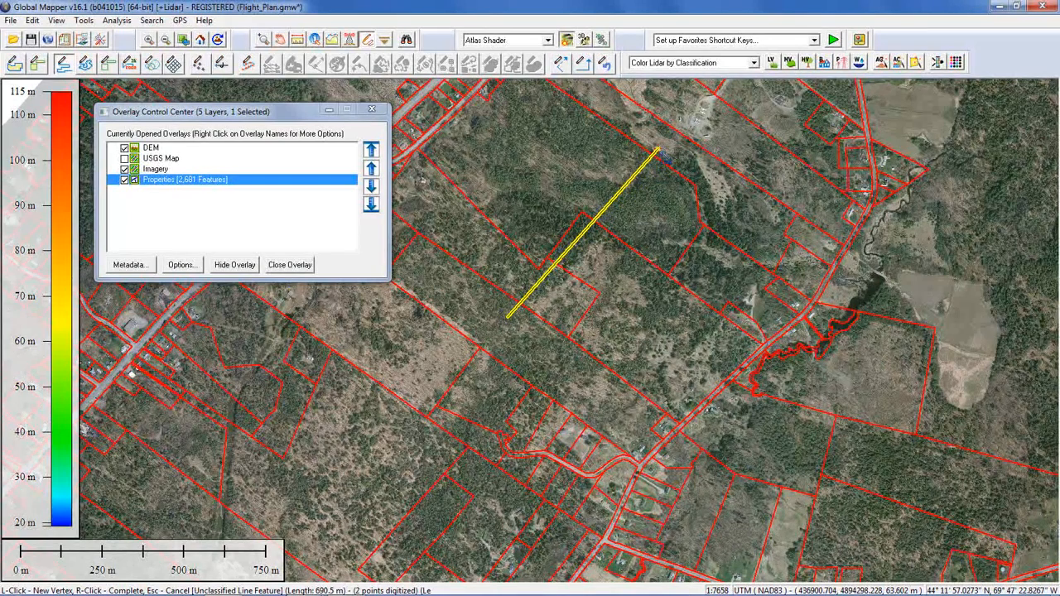
right_click(658, 151)
left_click(506, 519)
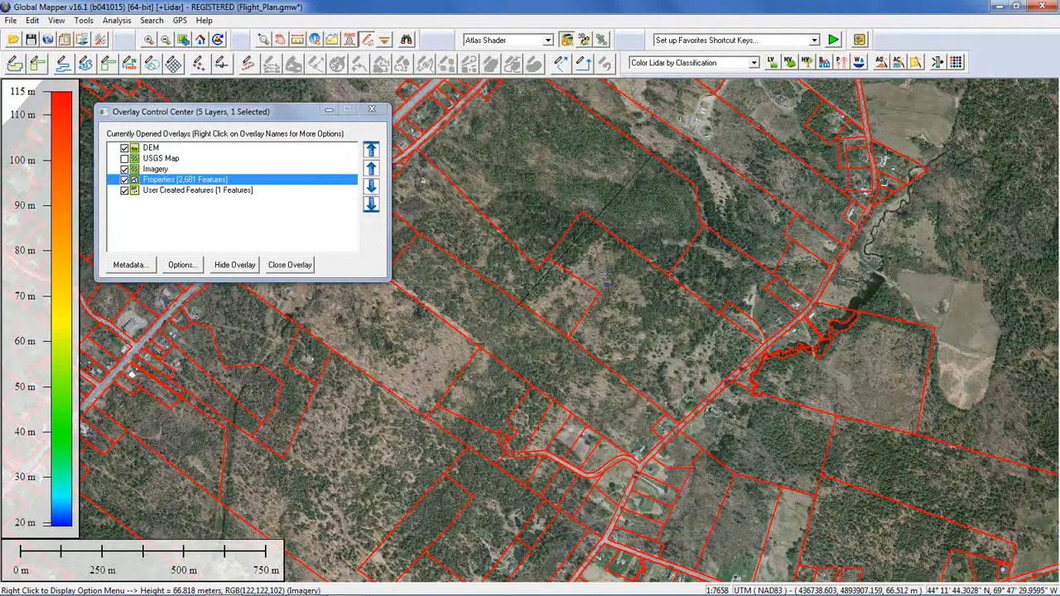
left_click(622, 202)
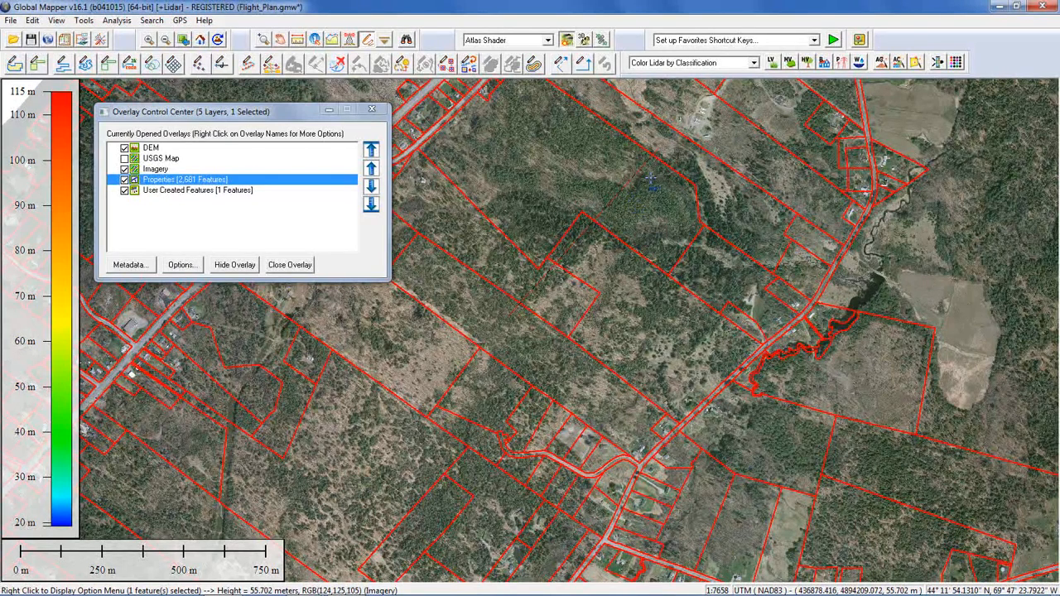
- Create perpendicular lines at a fixed 90 m interval along the selected line, each with a total length of 500 m
right_click(651, 177)
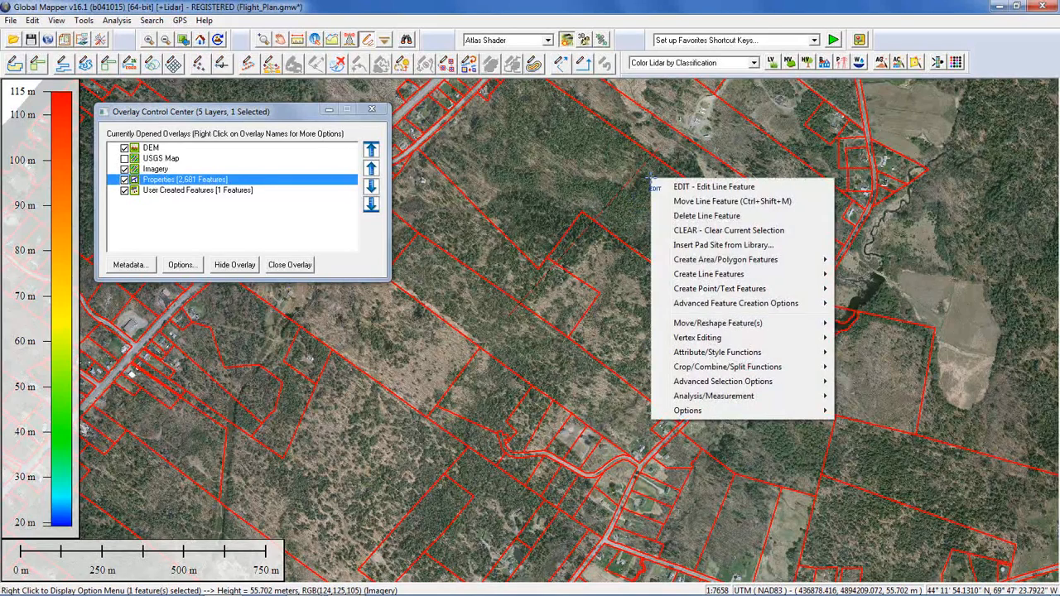
mouse_move(716, 305)
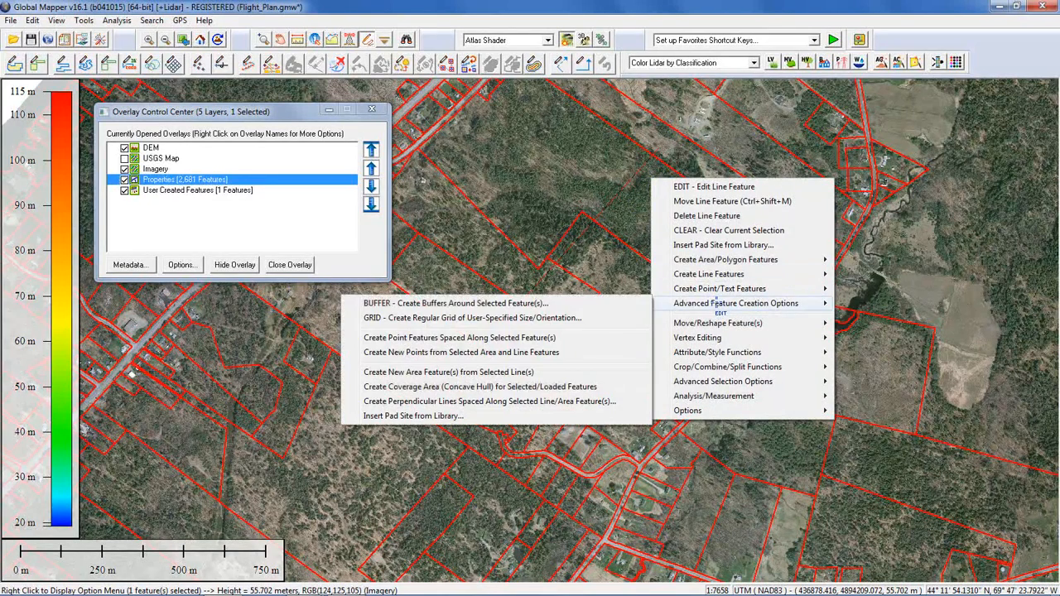
left_click(583, 402)
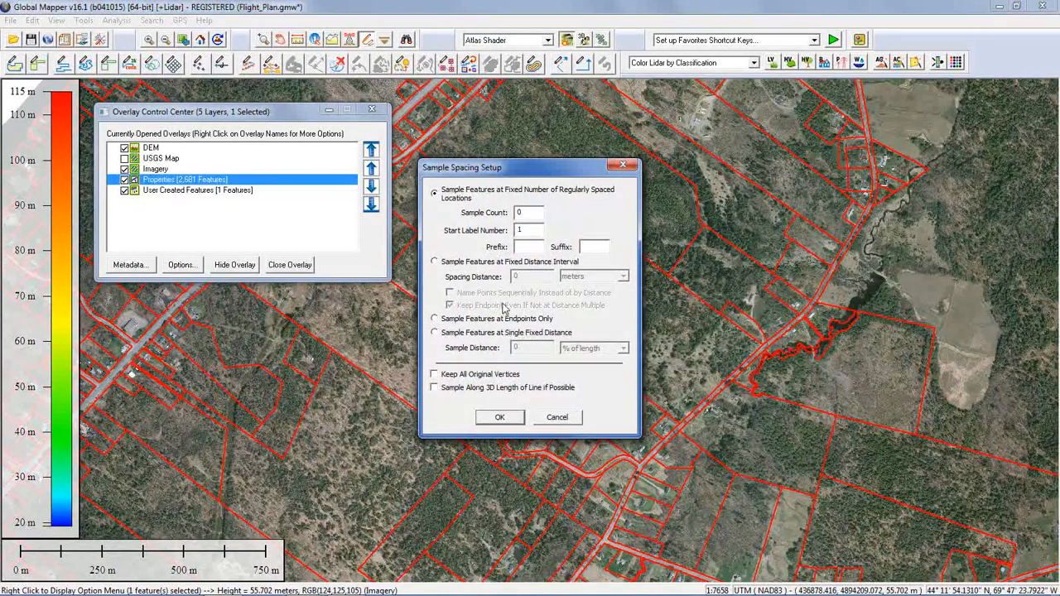
left_click(435, 262)
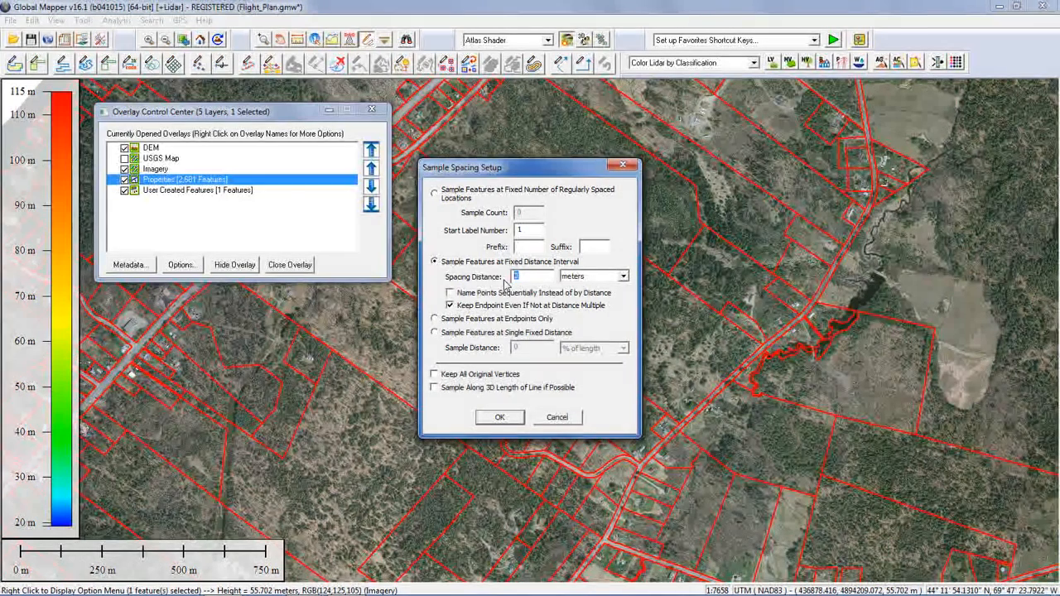
type("90")
left_click(501, 416)
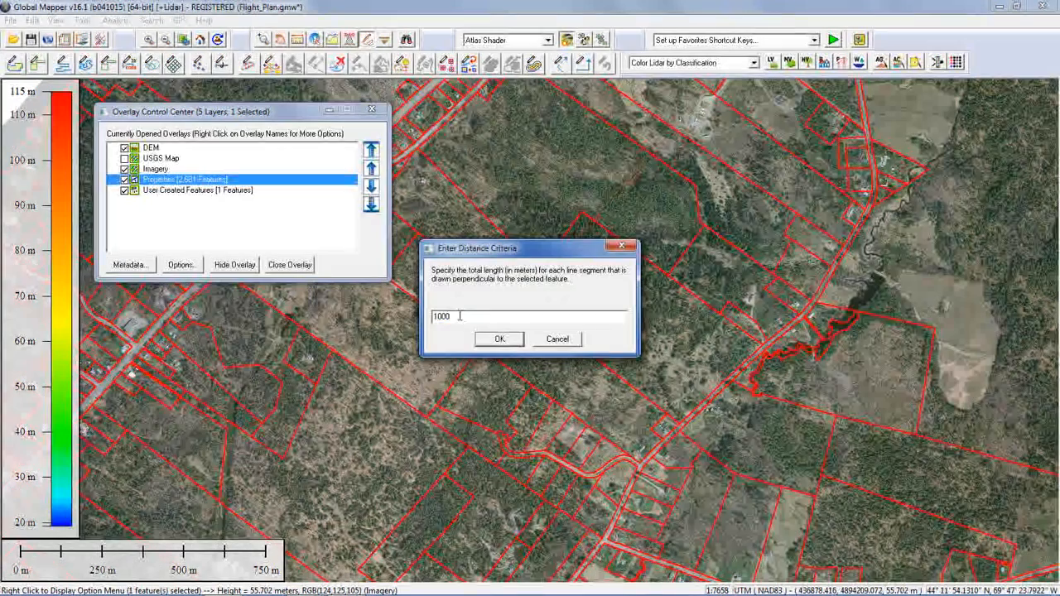
type("500")
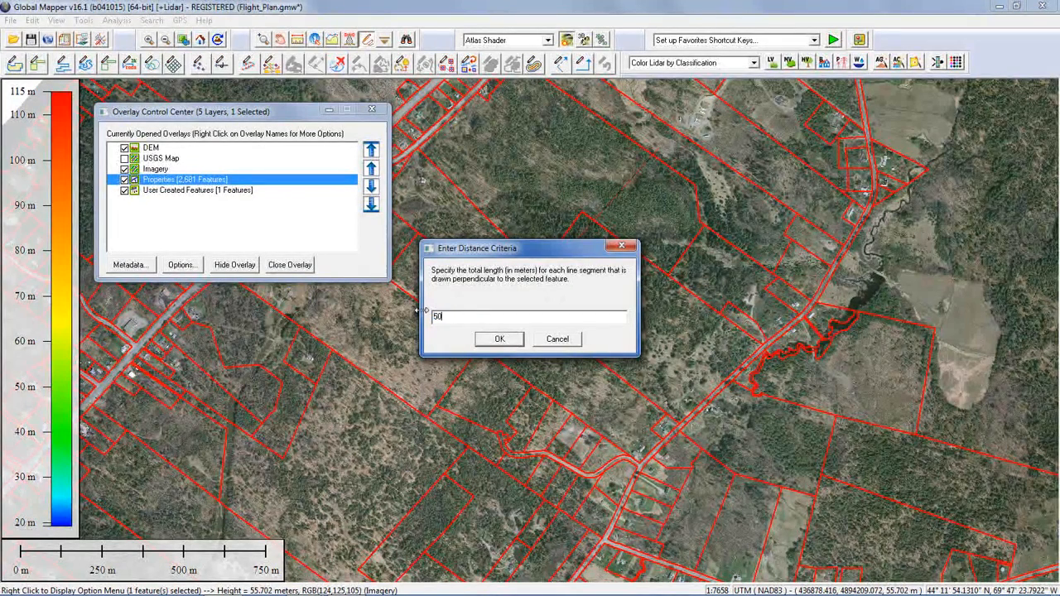
left_click(497, 340)
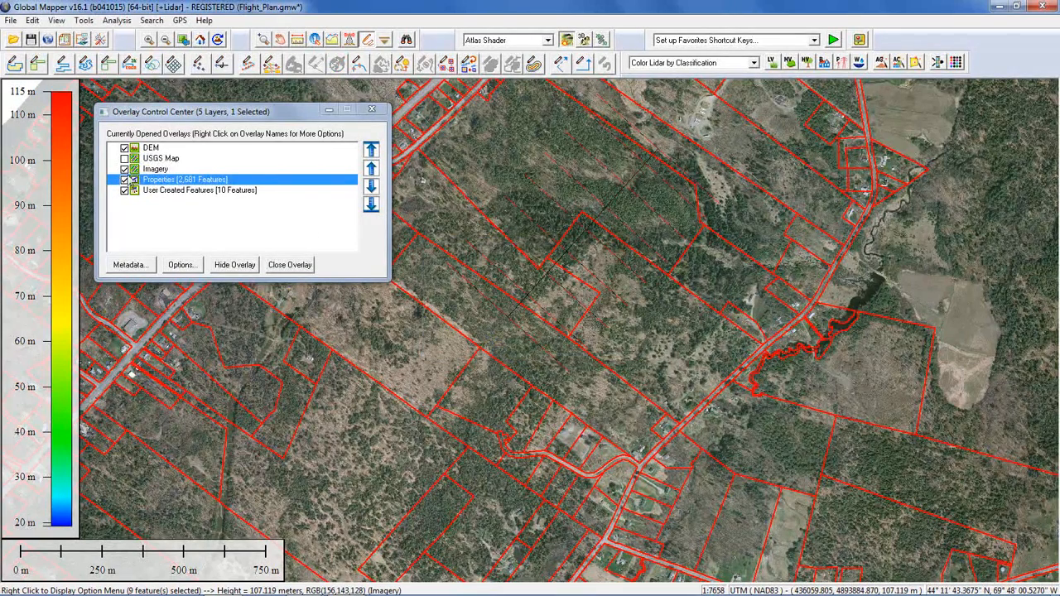
- Hide the Imagery, Properties and DEM layers so only the user-created features are shown
left_click(124, 169)
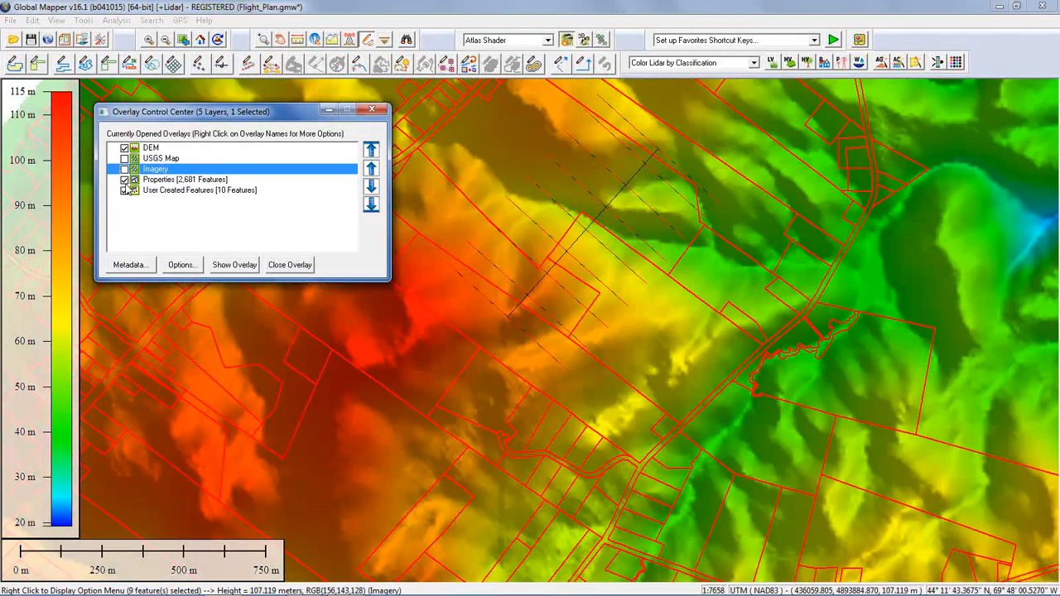
left_click(124, 180)
left_click(124, 147)
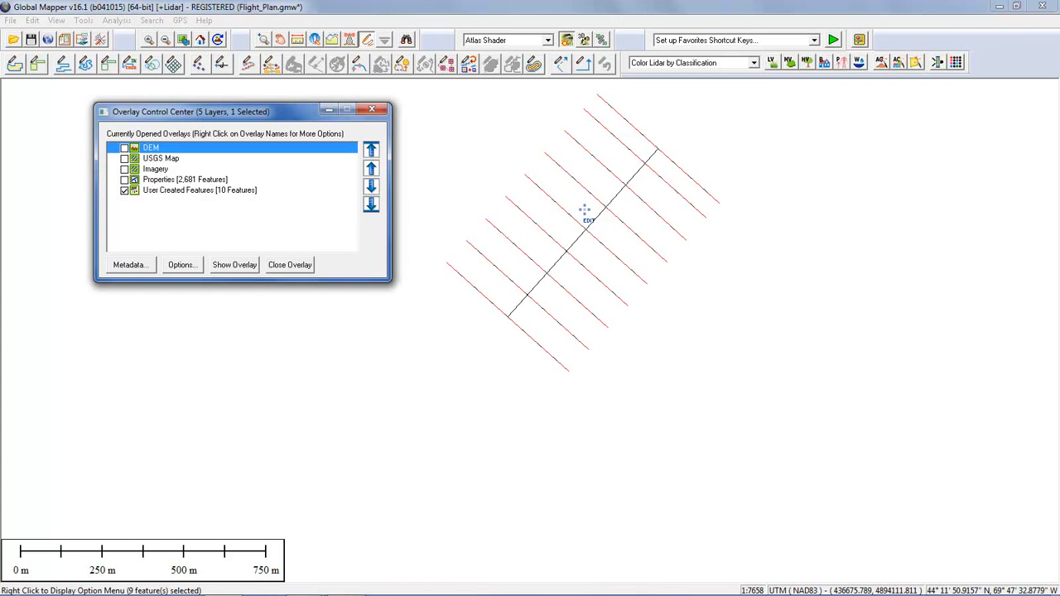
- Delete the original southwest-northeast line that crosses the perpendicular lines
left_click_drag(728, 189, 477, 382)
left_click(617, 205)
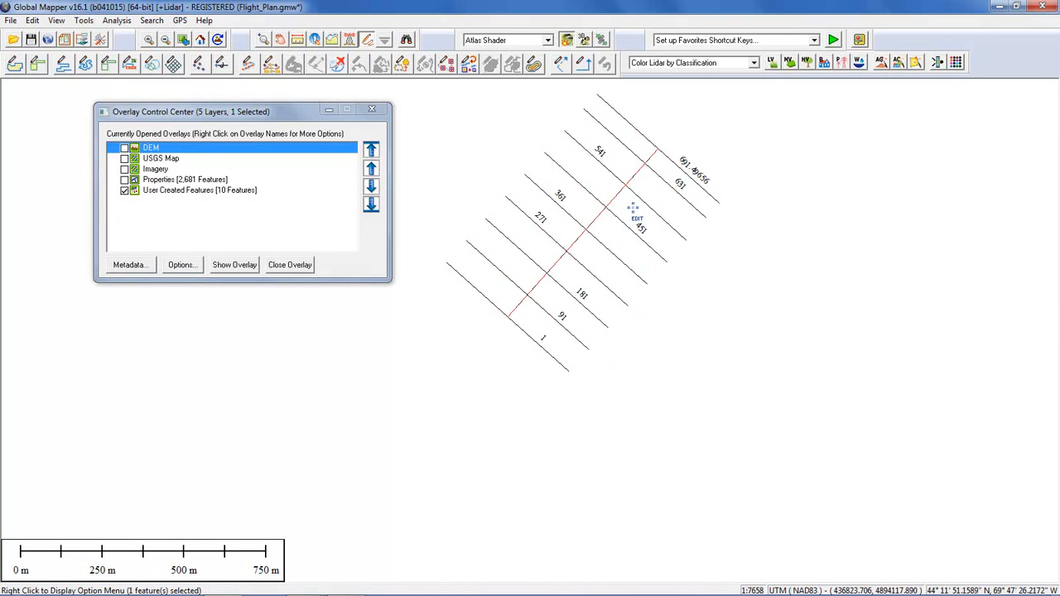
key("Delete")
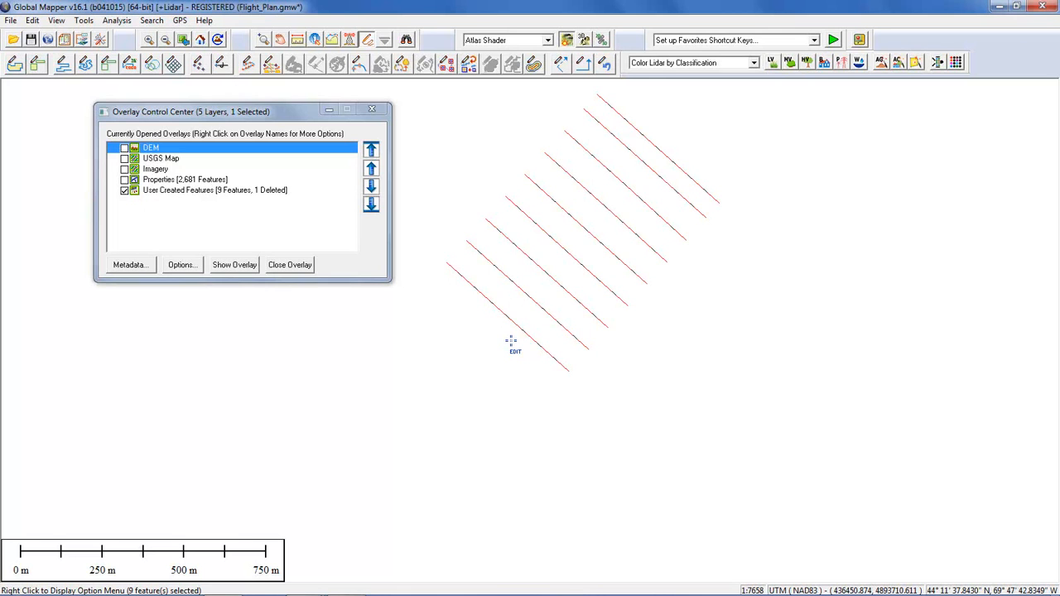
- Create one fixed-width buffer zone of 50 meters on both sides of each selected perpendicular line
left_click(534, 66)
left_click_drag(521, 109, 359, 103)
left_click(405, 153)
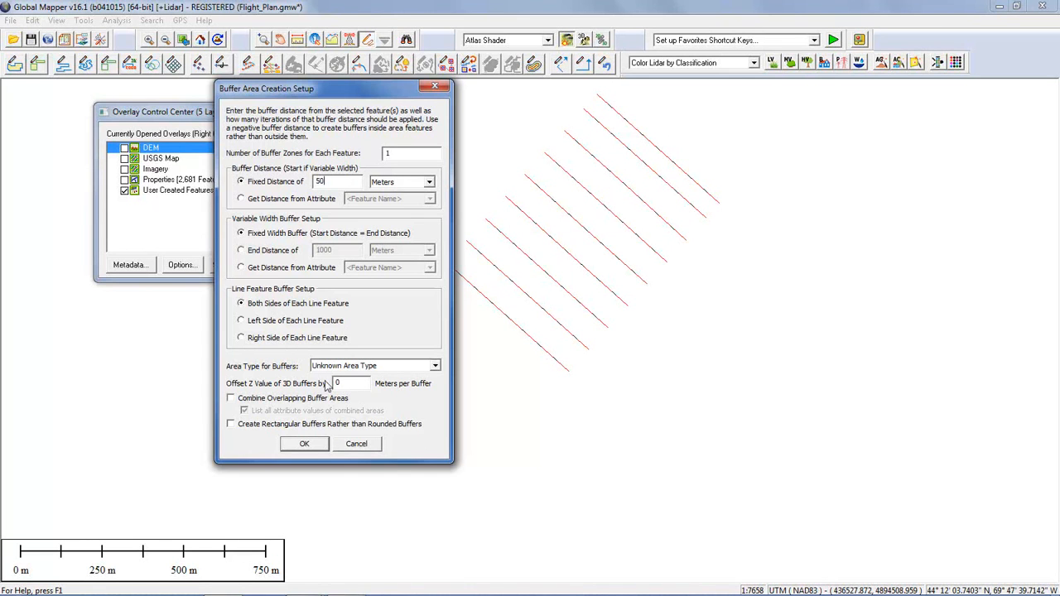
left_click(306, 444)
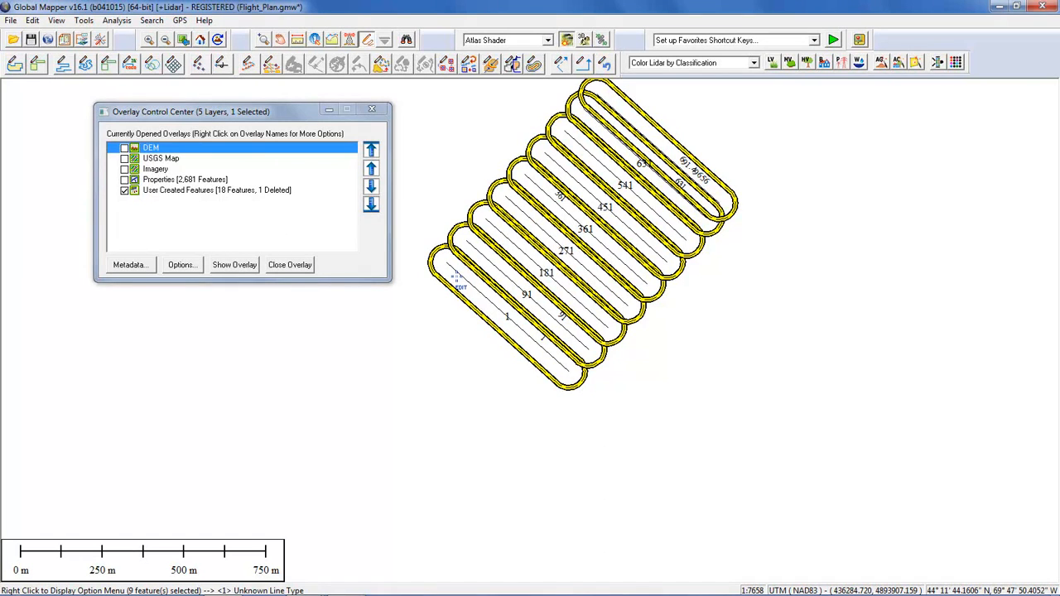
- Show the Imagery and DEM layers again, and close the User Created Features layer without saving a workspace
left_click(125, 170)
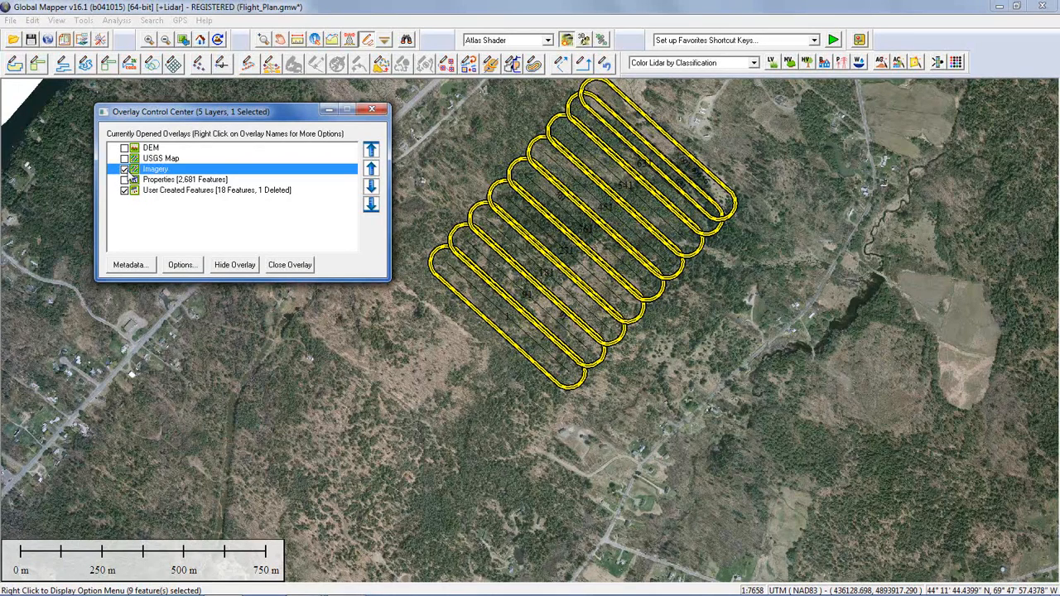
left_click(186, 189)
left_click(290, 265)
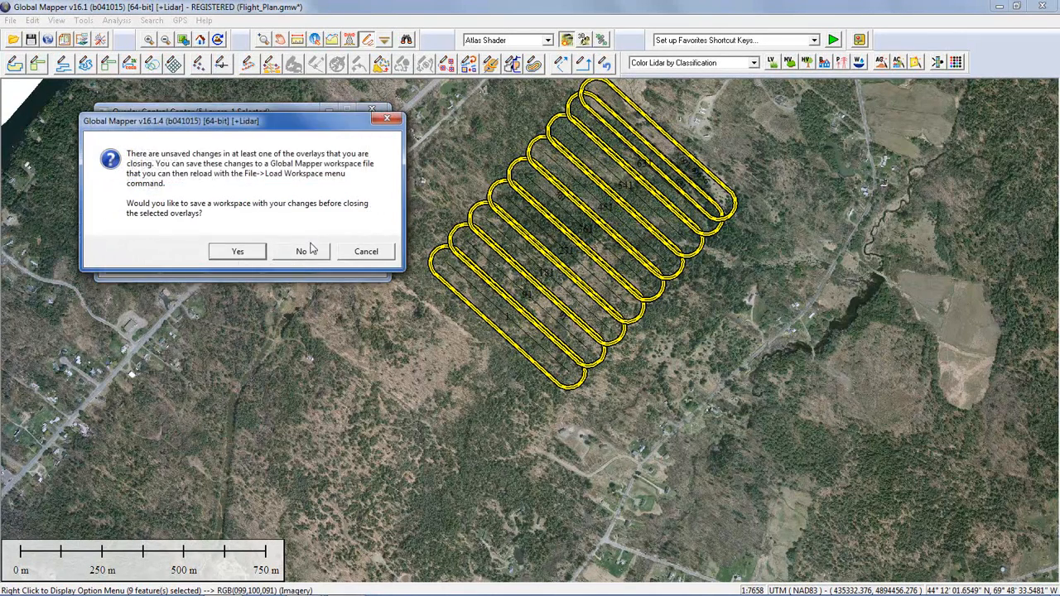
left_click(307, 252)
left_click_drag(302, 117, 811, 175)
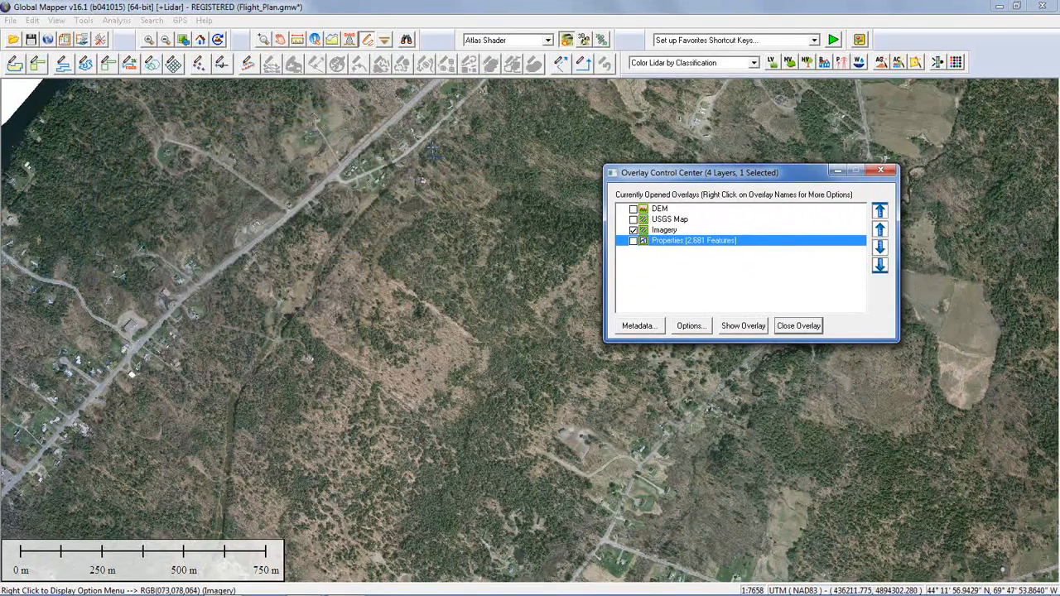
left_click(634, 209)
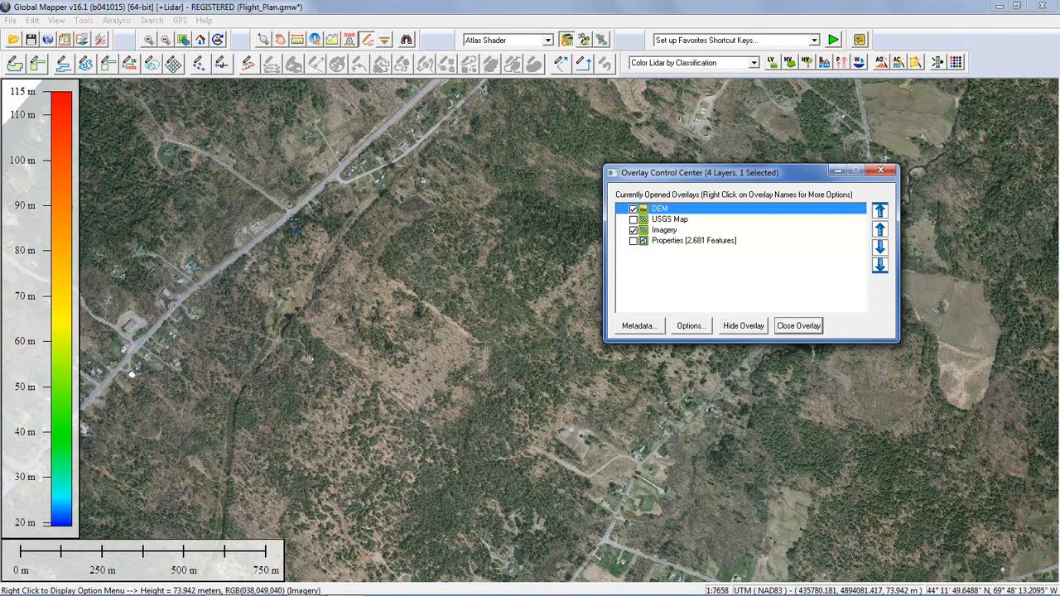
- Draw a nine-vertex line about 1.28 km long northward along the cleared corridor up to the road, keeping the default feature settings
left_click(65, 71)
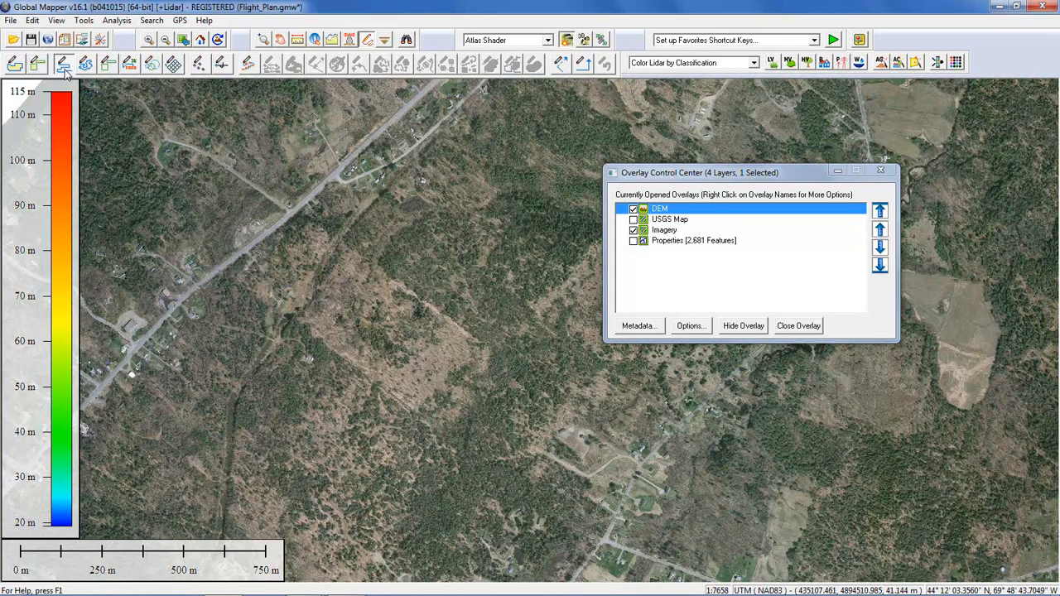
left_click(65, 71)
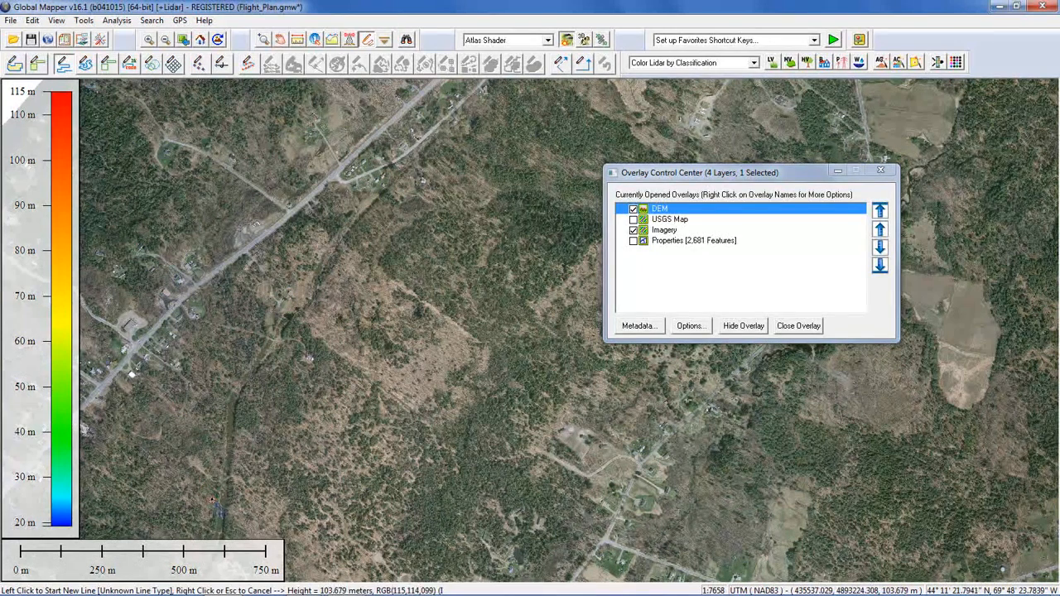
left_click(222, 508)
left_click(225, 476)
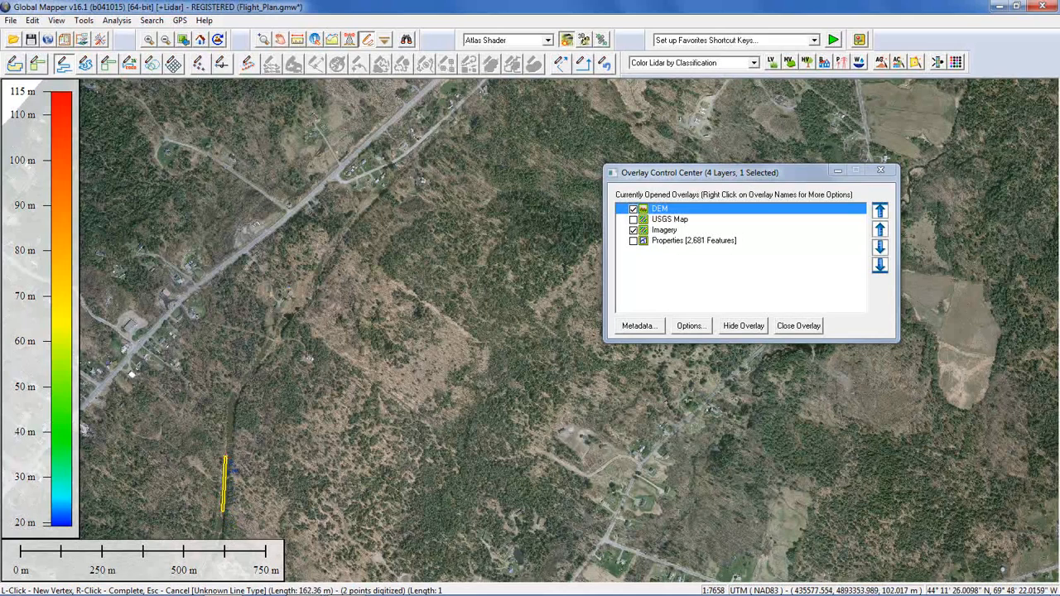
left_click(234, 405)
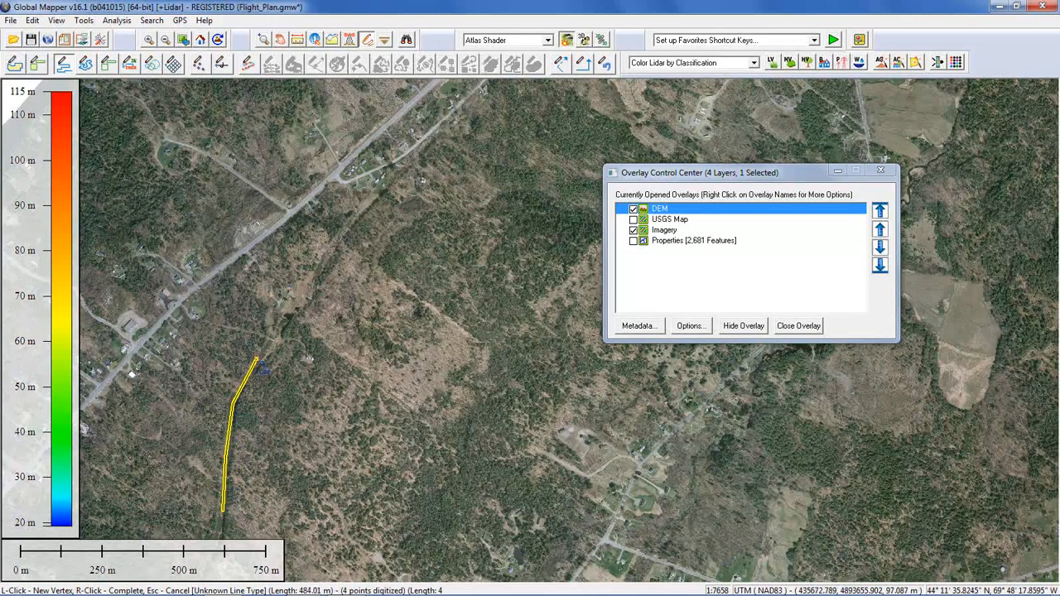
left_click(249, 366)
left_click(291, 301)
left_click(327, 258)
left_click(355, 218)
left_click(378, 187)
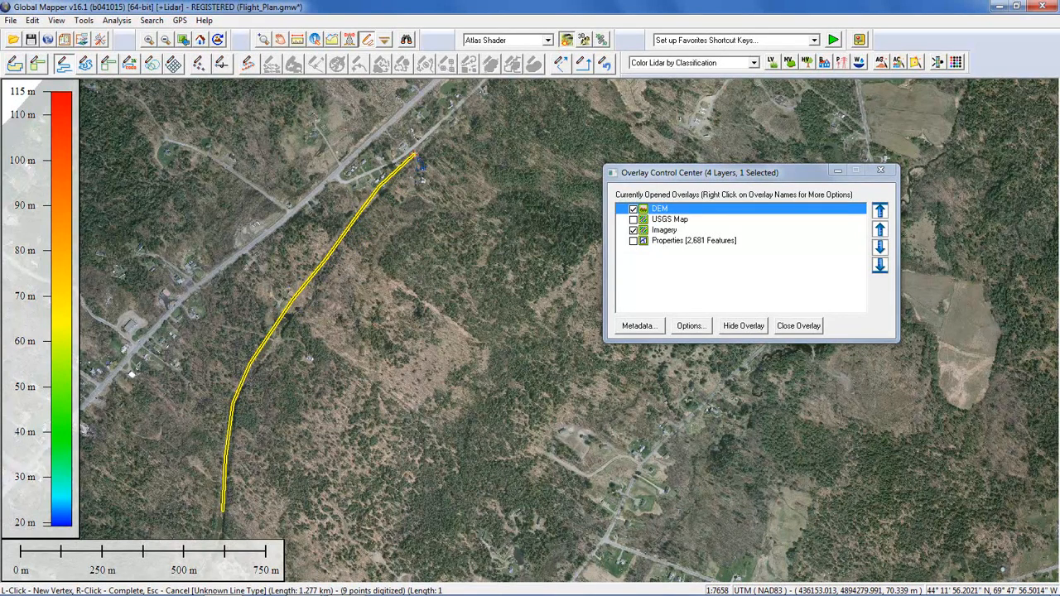
right_click(419, 159)
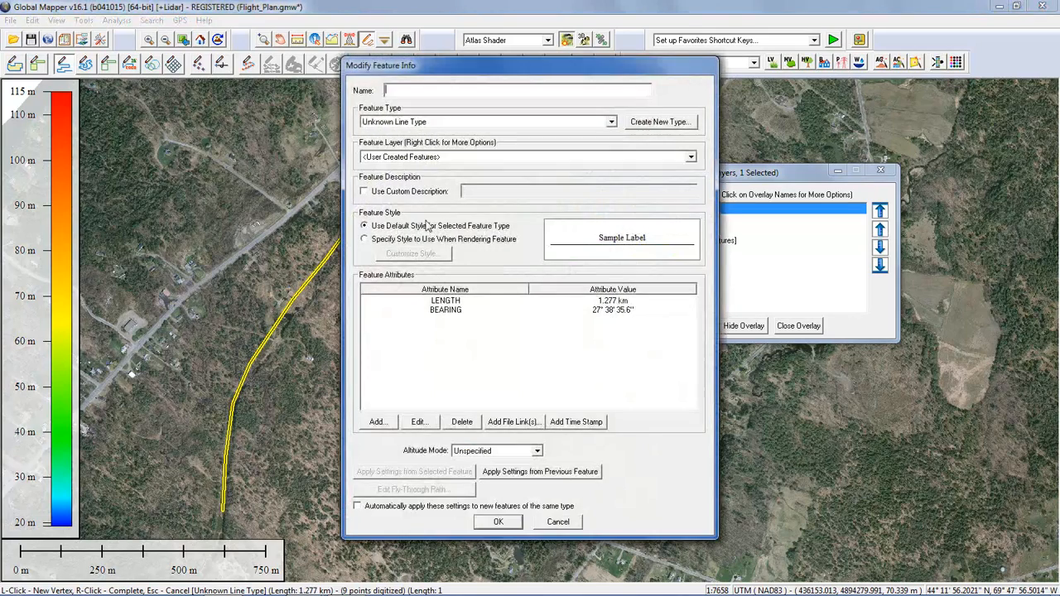
left_click(497, 529)
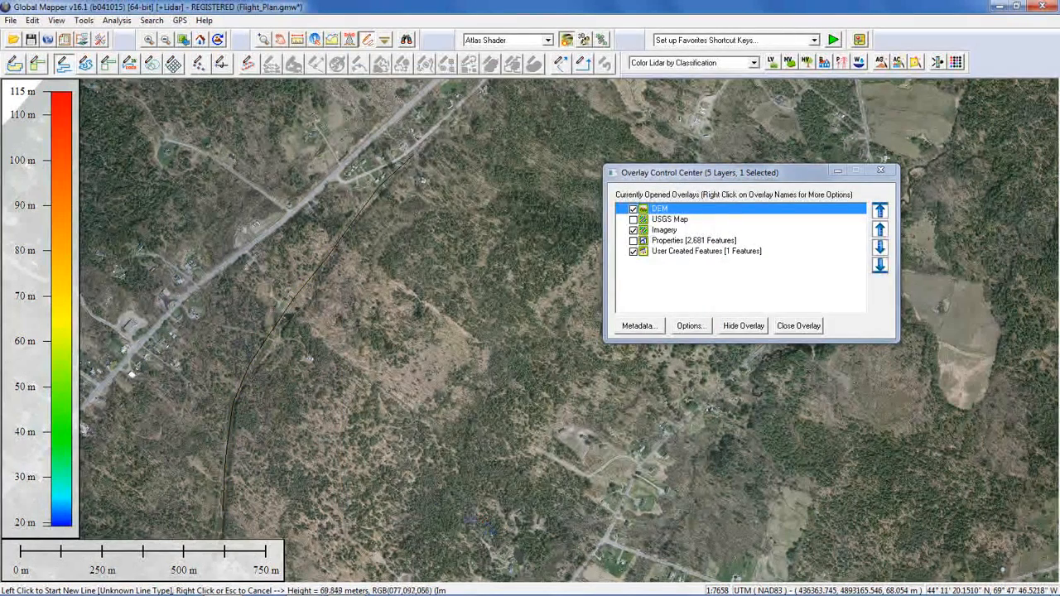
key("Escape")
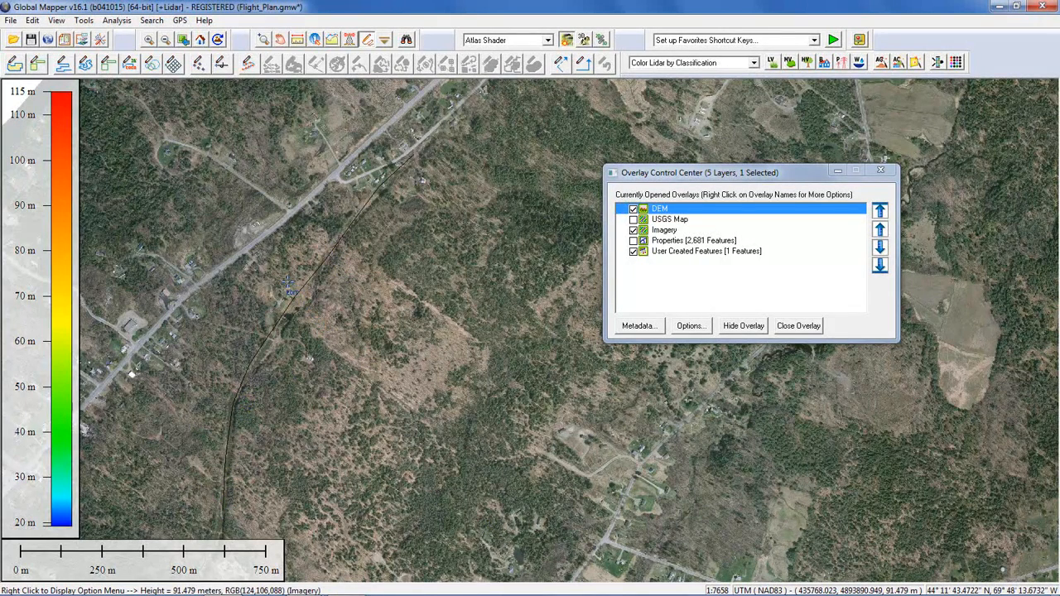
- Generate fly-through data for the corridor line at 30 m relative to ground, with a straight-ahead camera and 15-second duration
left_click(311, 297)
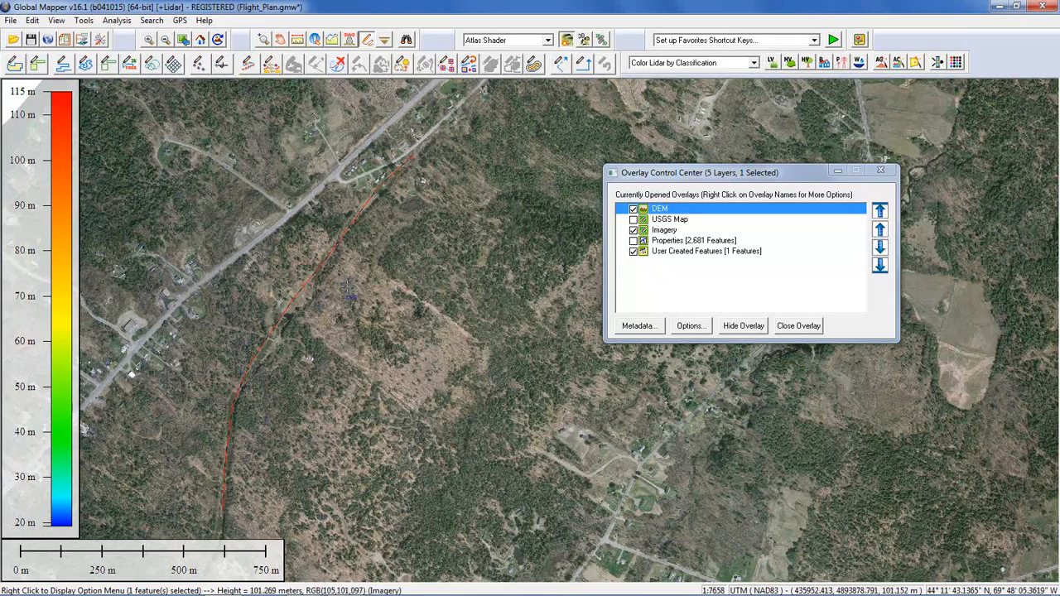
left_click(337, 65)
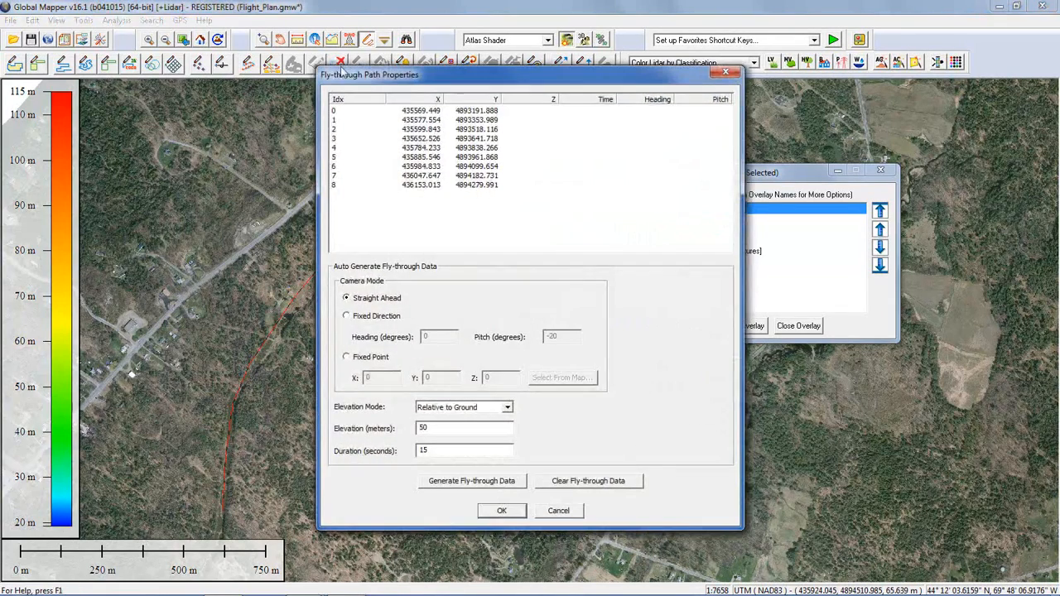
left_click_drag(406, 76, 547, 84)
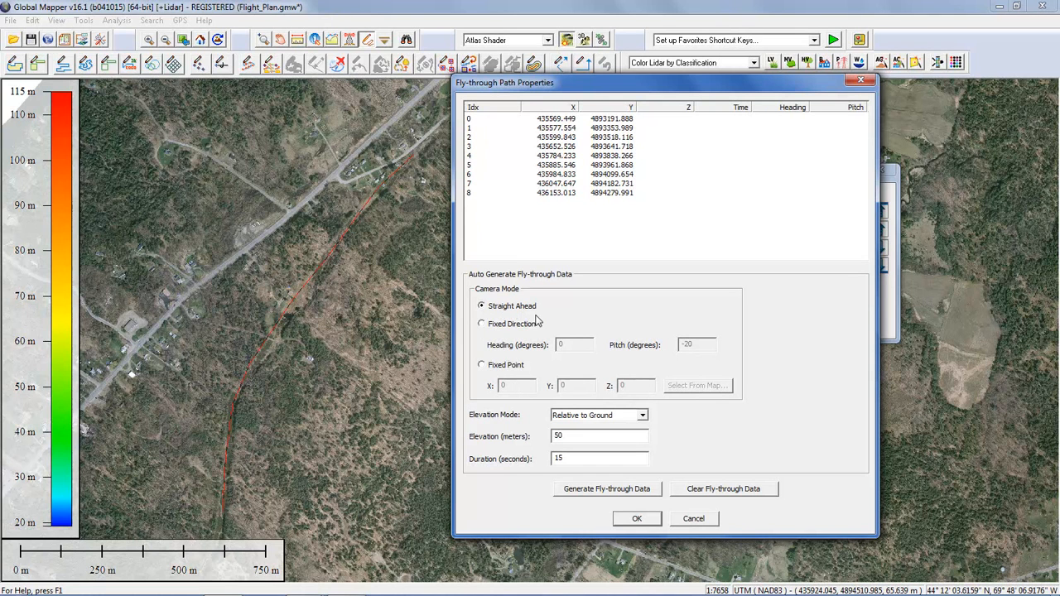
double_click(560, 436)
type("30")
left_click(572, 418)
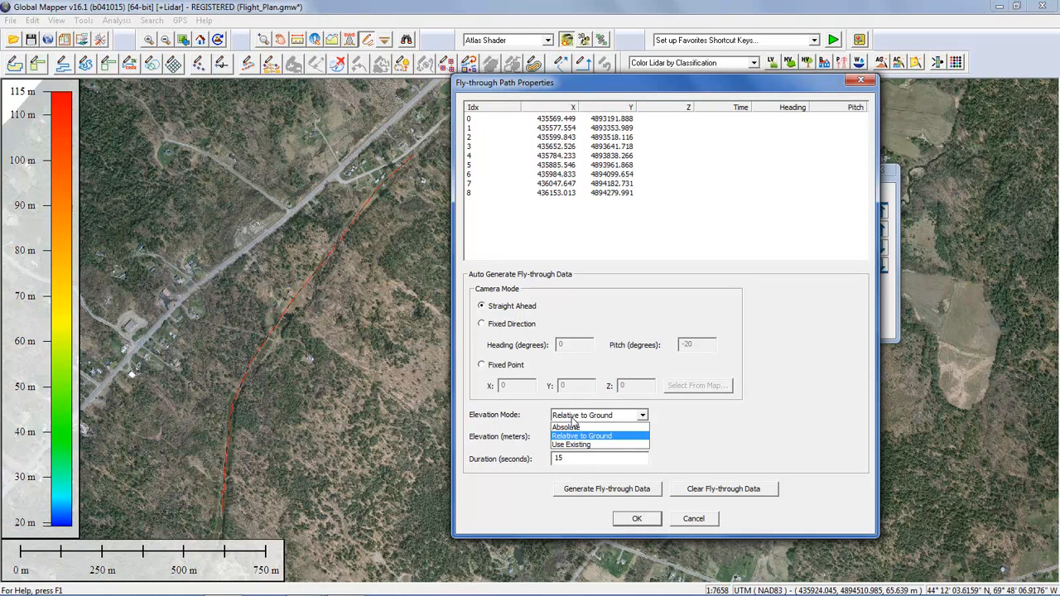
left_click(570, 418)
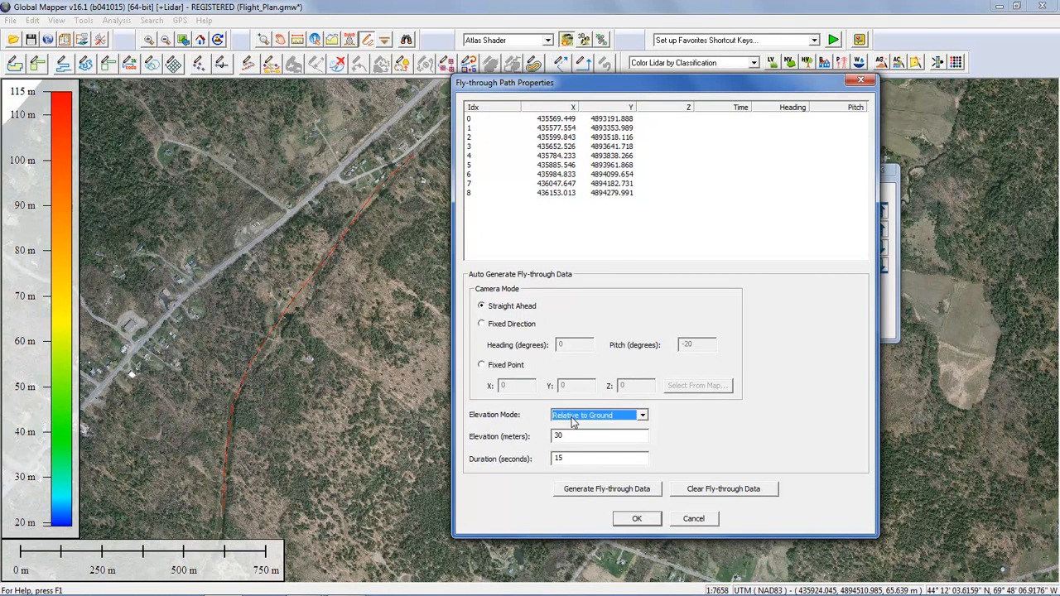
left_click(582, 456)
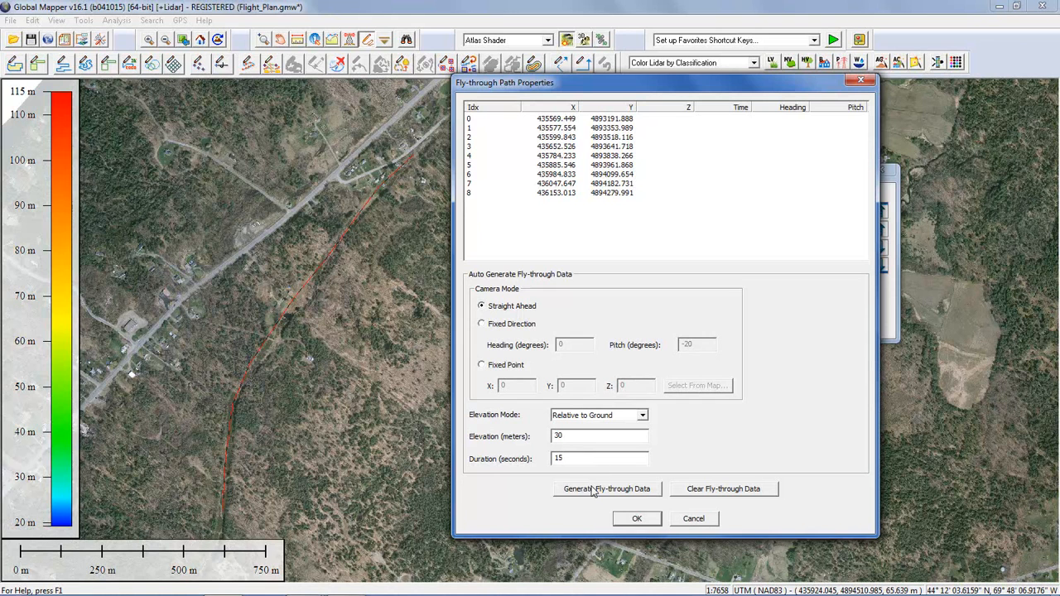
left_click(593, 490)
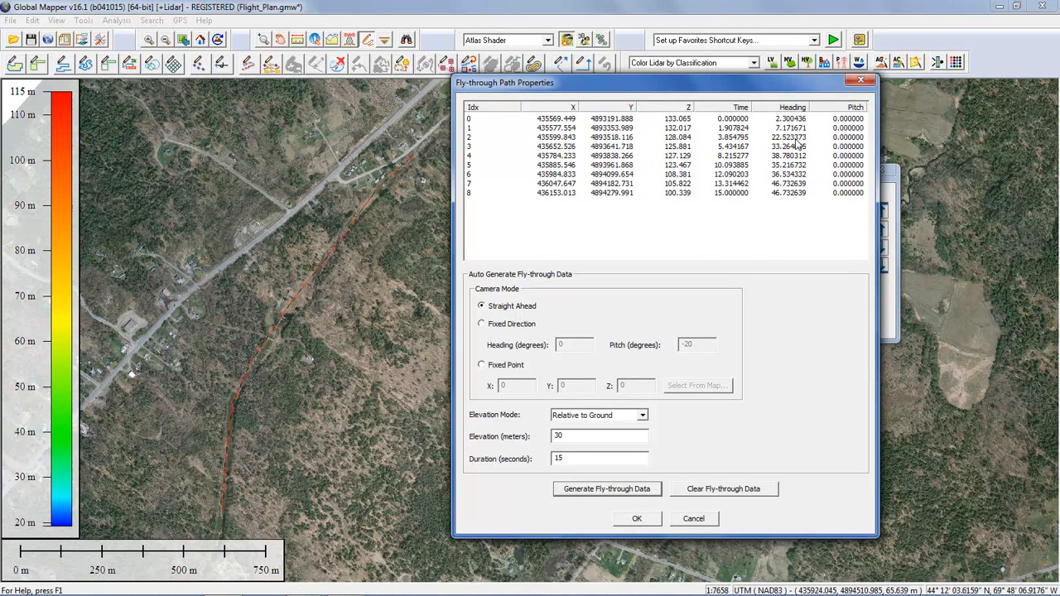
left_click(652, 521)
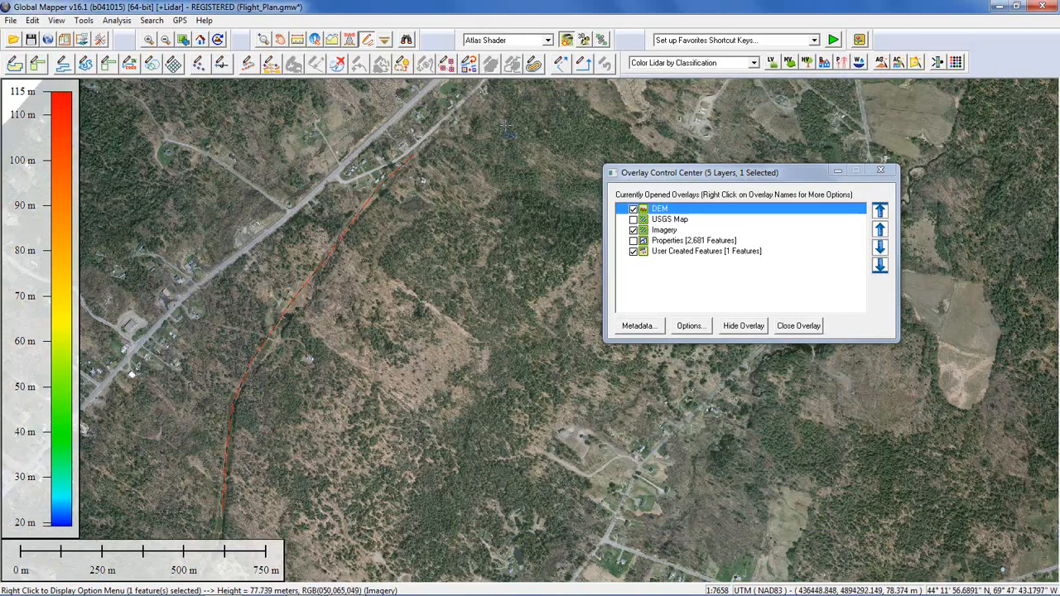
- Open the 3D view, preview fly-through path 1, and check the first key frame's camera properties
left_click(584, 41)
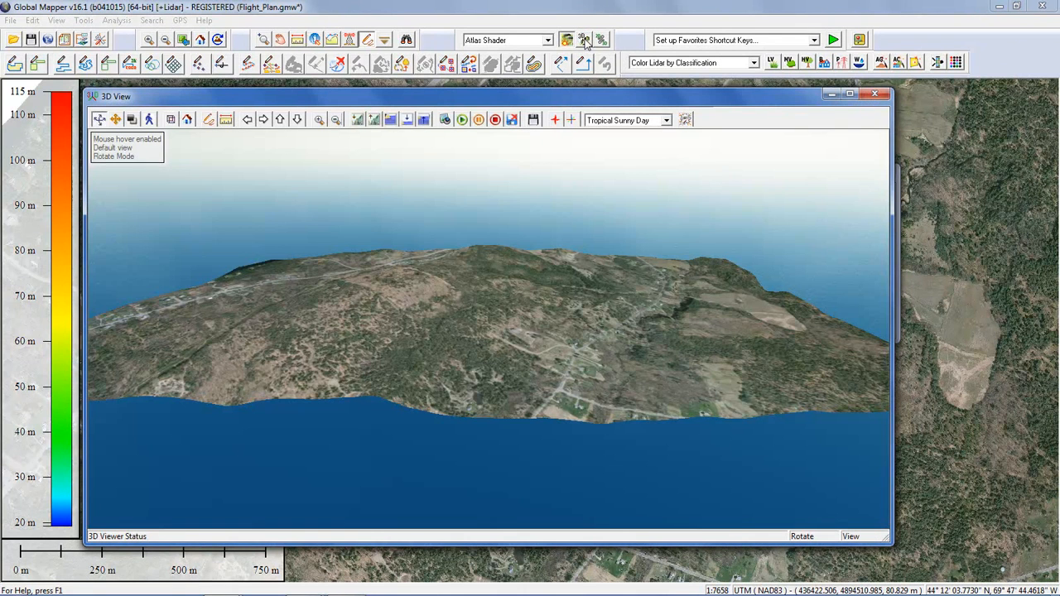
left_click_drag(648, 317, 616, 324)
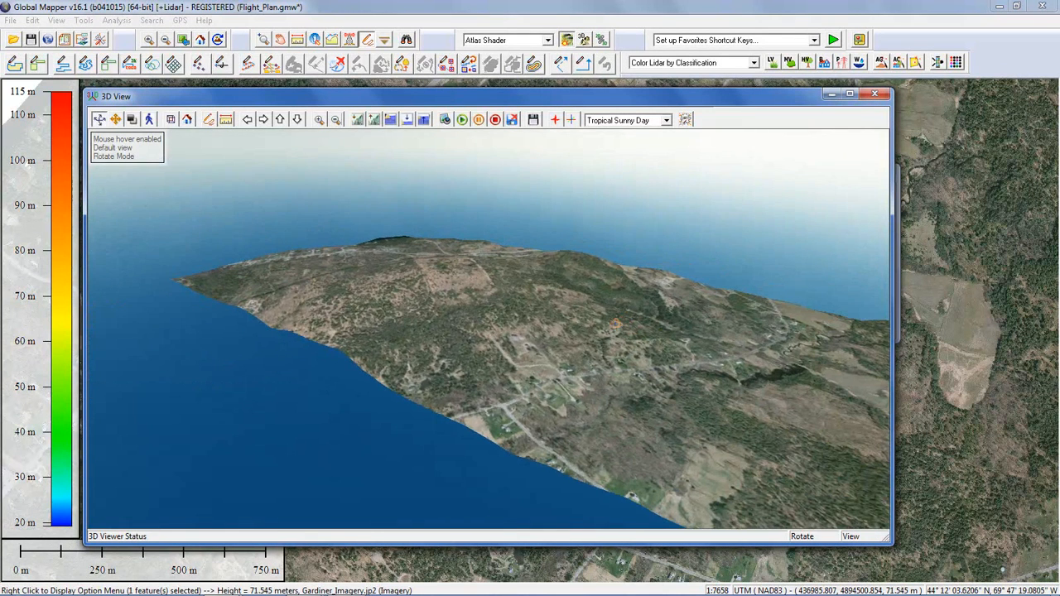
left_click(461, 120)
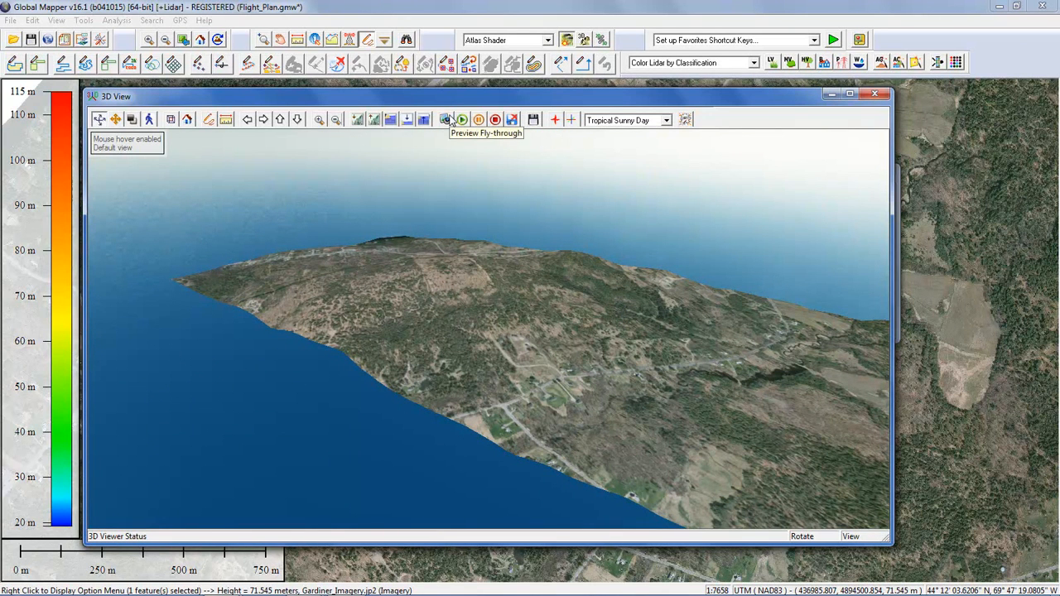
left_click(446, 120)
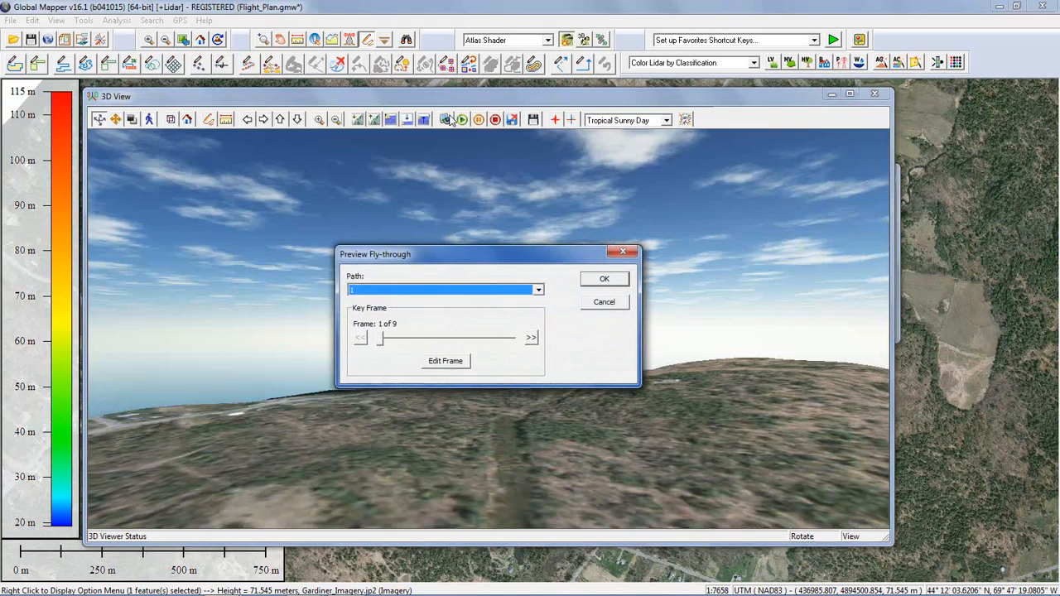
left_click_drag(510, 253, 340, 156)
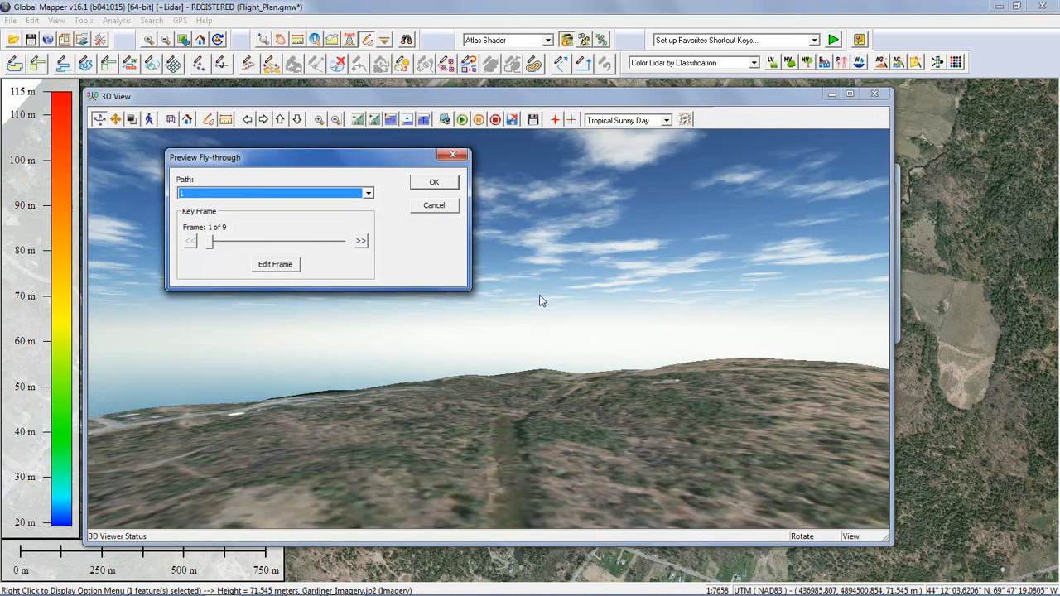
left_click(289, 265)
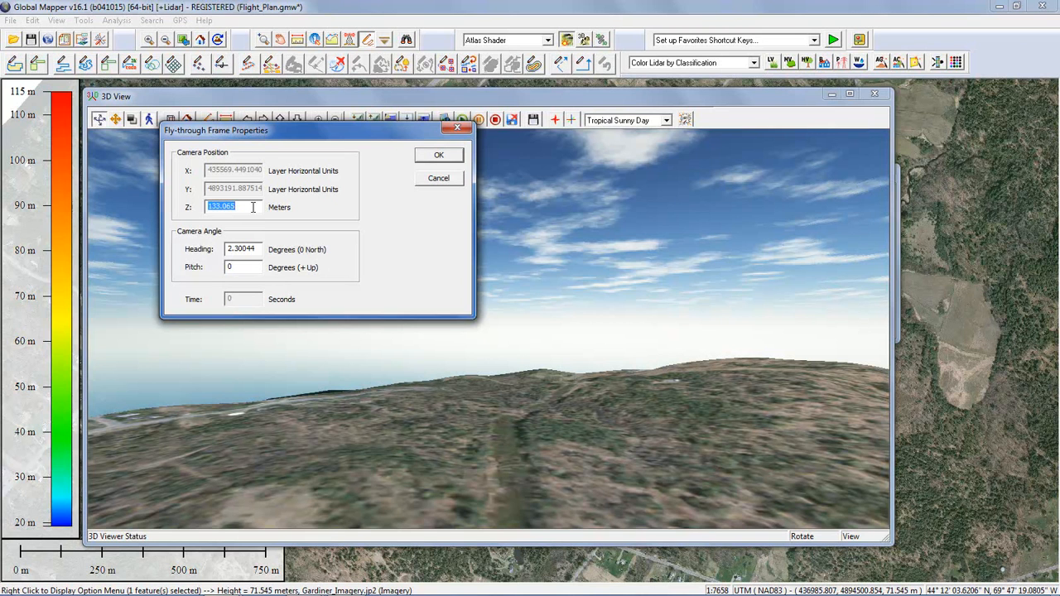
left_click(437, 157)
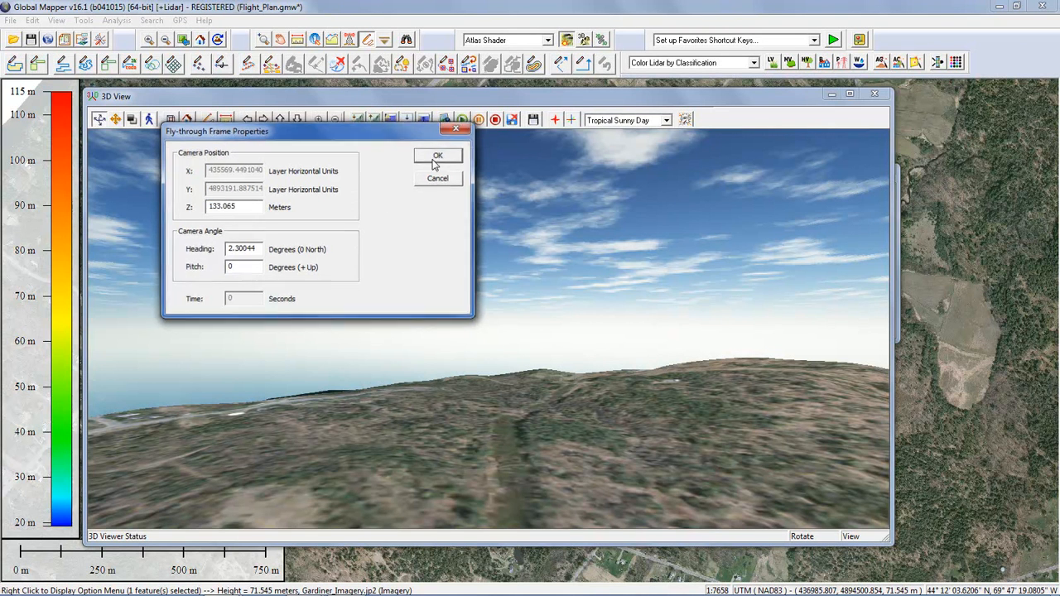
- Step through the path's key frames up to frame 7, close the preview, and play the fly-through
left_click(361, 240)
left_click(361, 241)
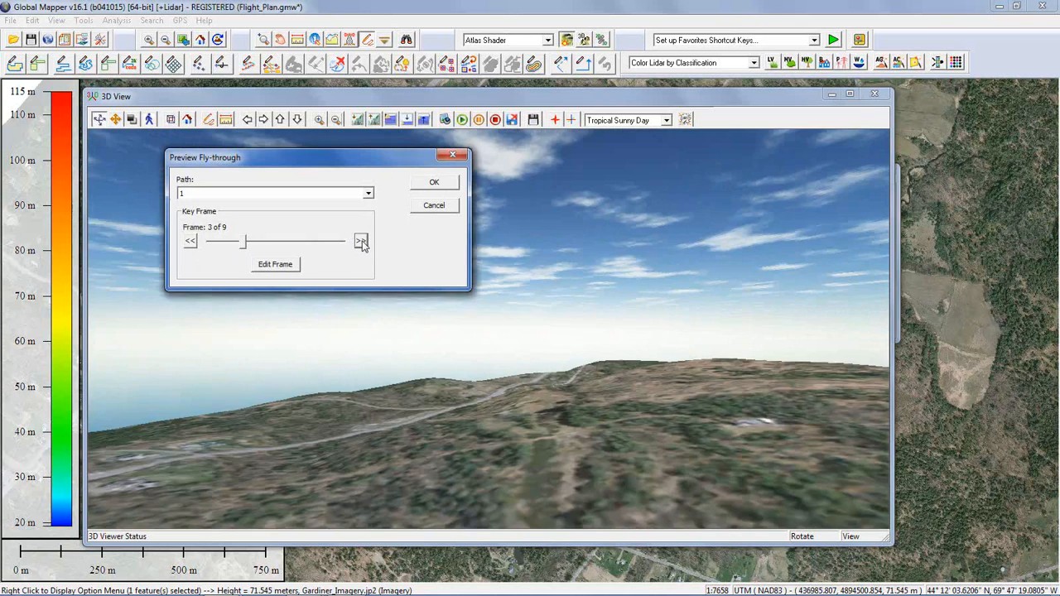
left_click(361, 241)
left_click(361, 241)
left_click(361, 241)
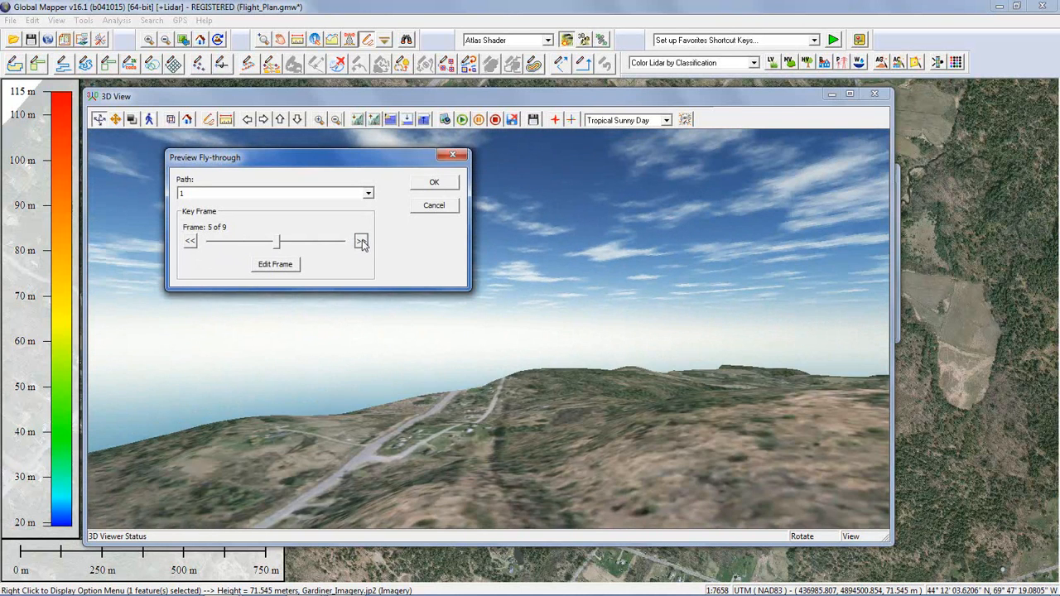
left_click(361, 241)
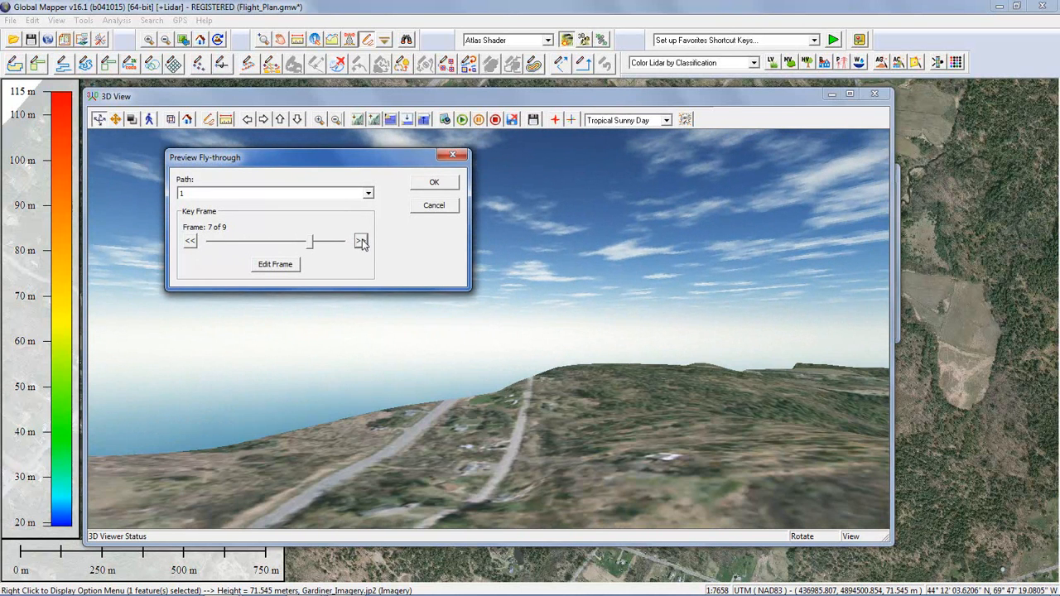
left_click(424, 211)
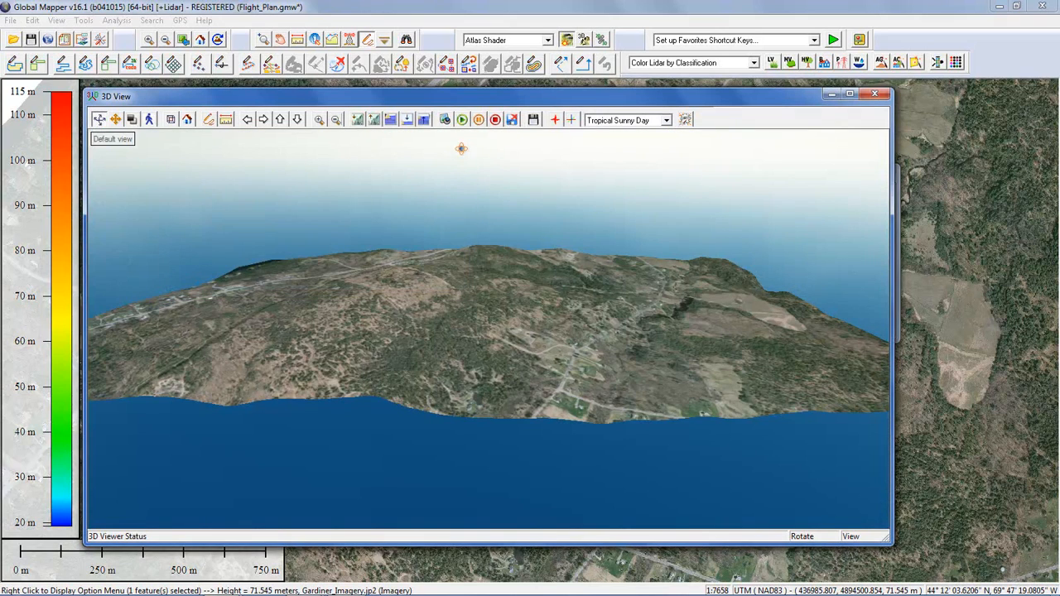
left_click(462, 121)
- Try to render the fly-through as a 480p 24 FPS AVI using Microsoft Video 1 at 75% quality
left_click(513, 121)
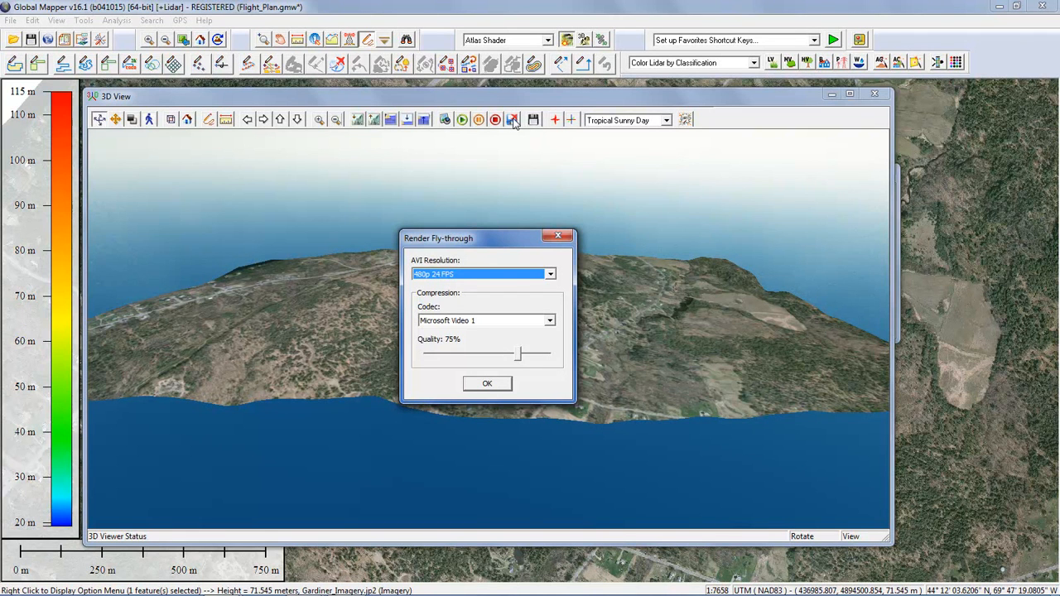
left_click(490, 385)
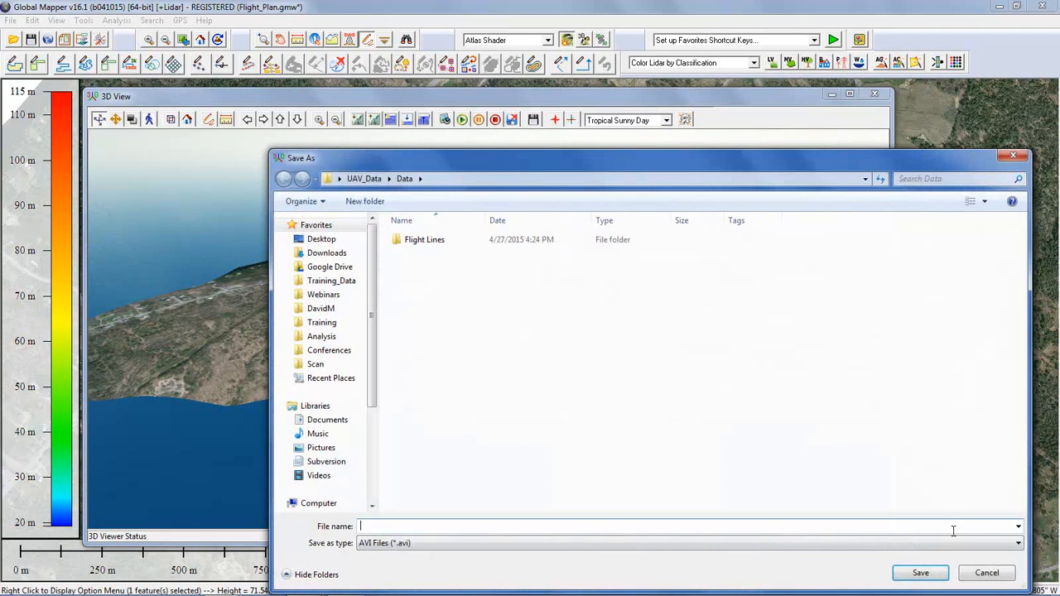
left_click(986, 572)
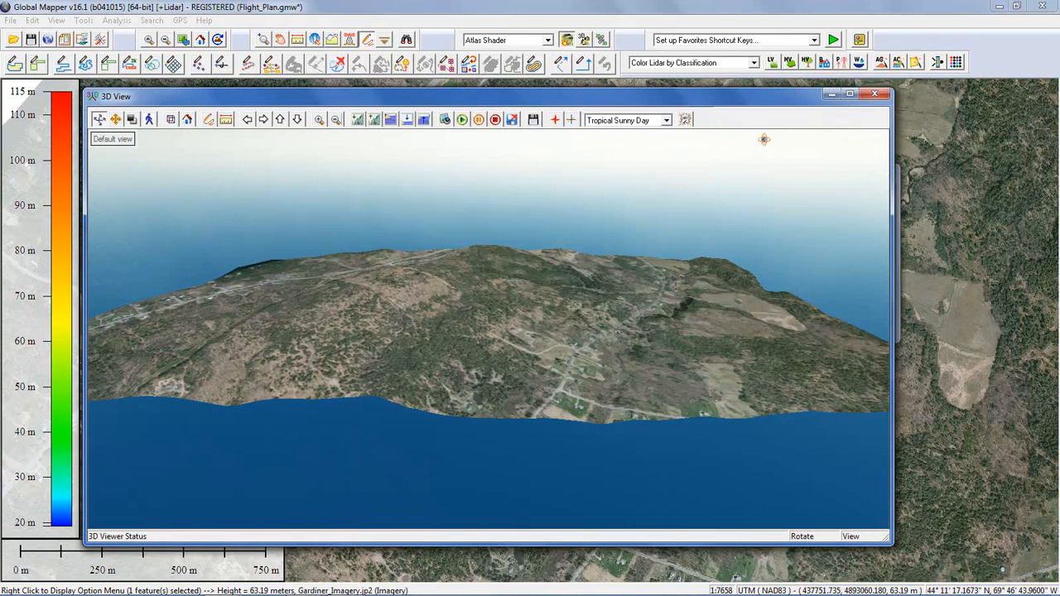
- Close the 3D view and unload all data without saving a workspace
left_click(873, 95)
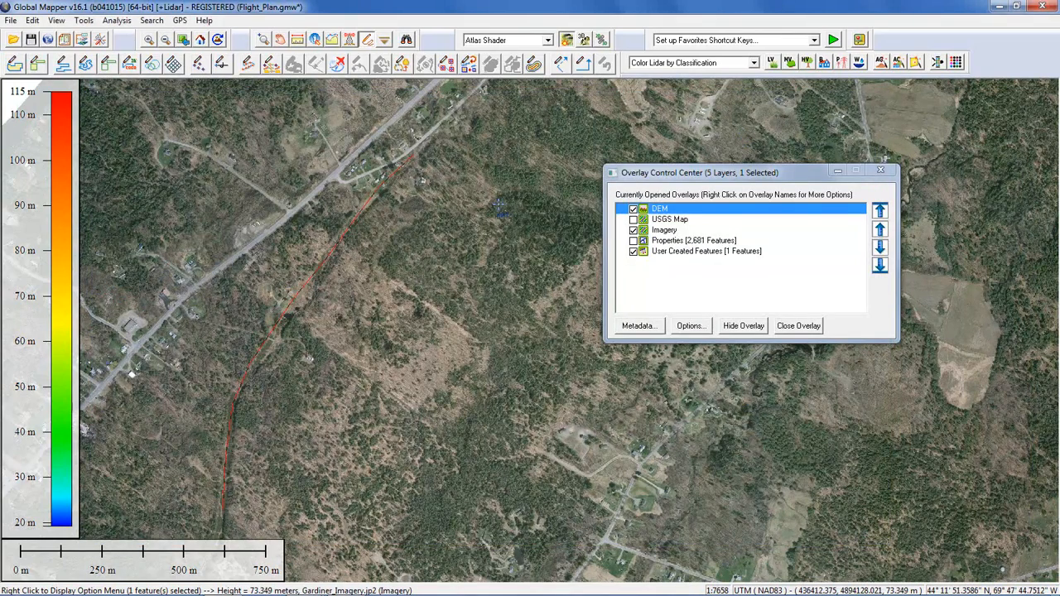
key("ctrl+u")
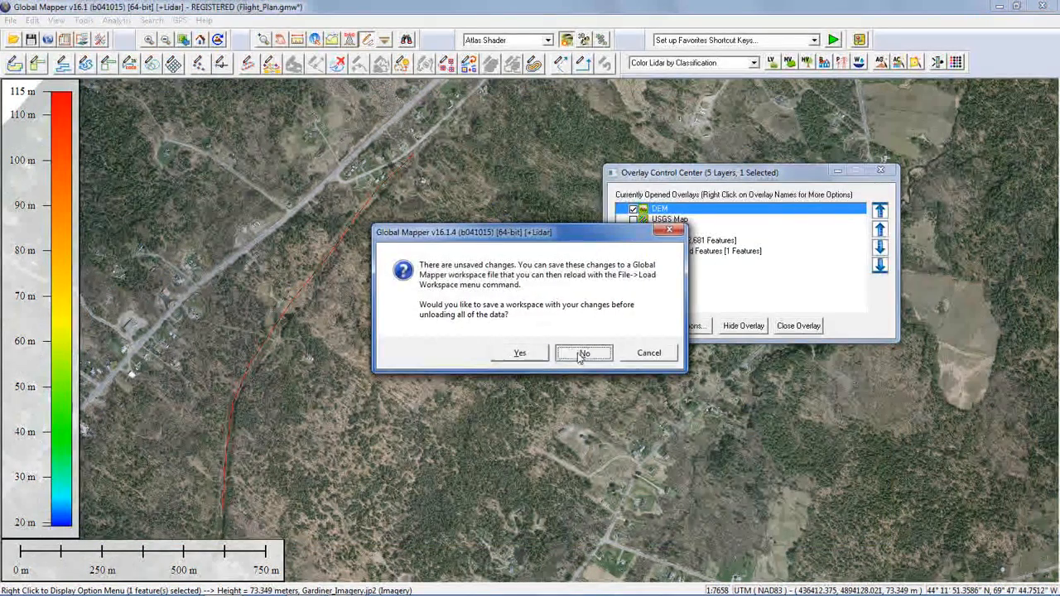
left_click(583, 353)
- Load the Rectification.gmw workspace from the UAV_Data Data folder
left_click(15, 41)
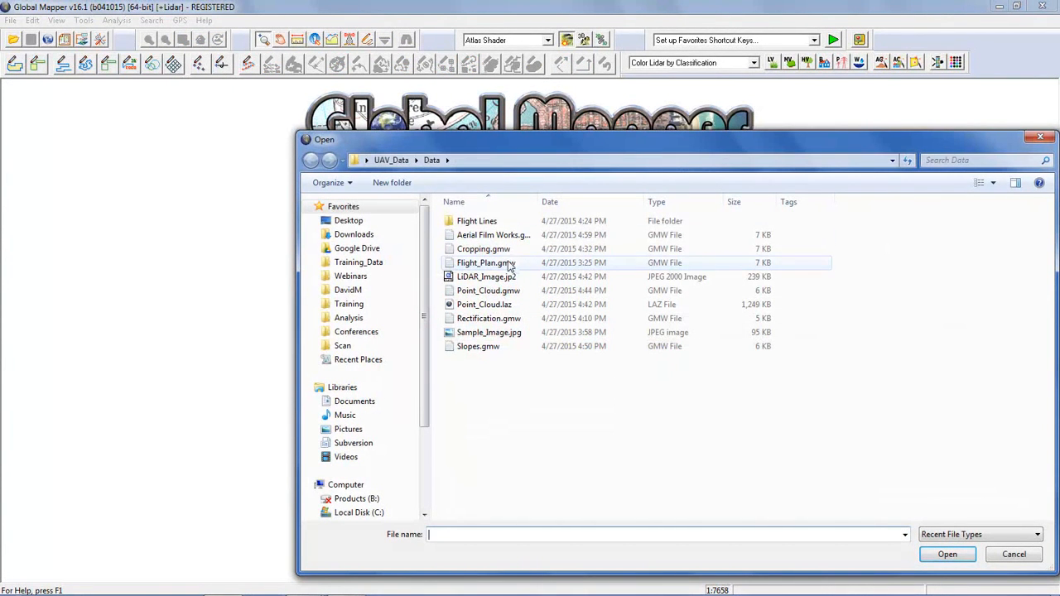
left_click(1040, 137)
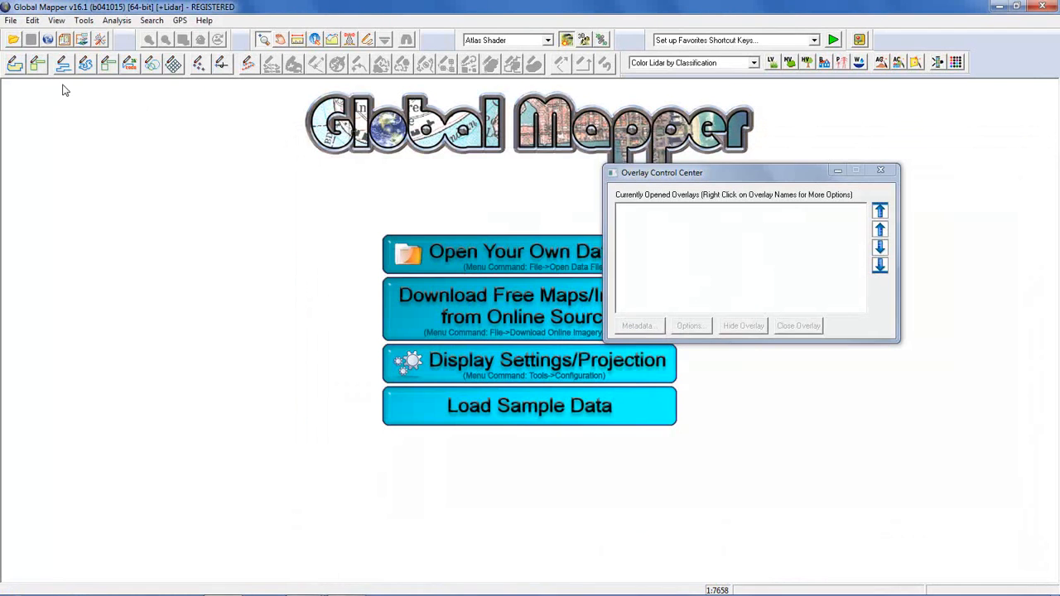
left_click(11, 20)
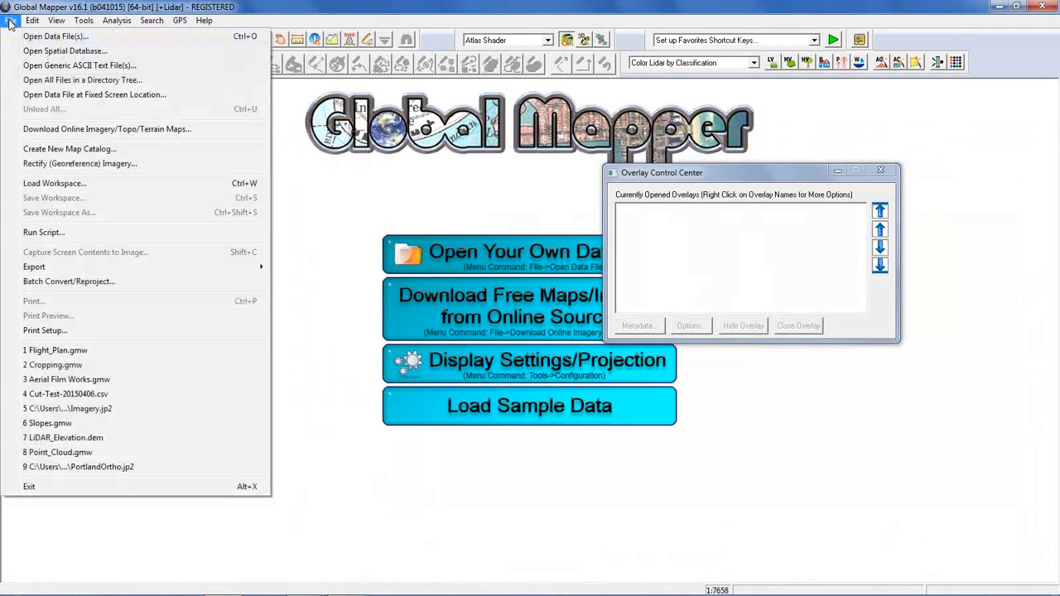
left_click(39, 184)
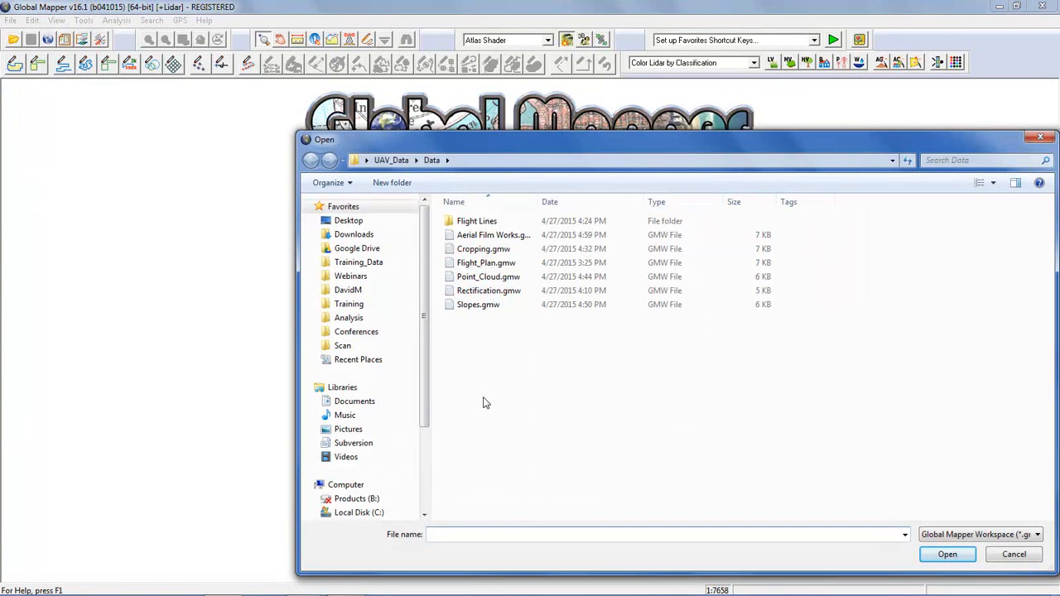
left_click(505, 292)
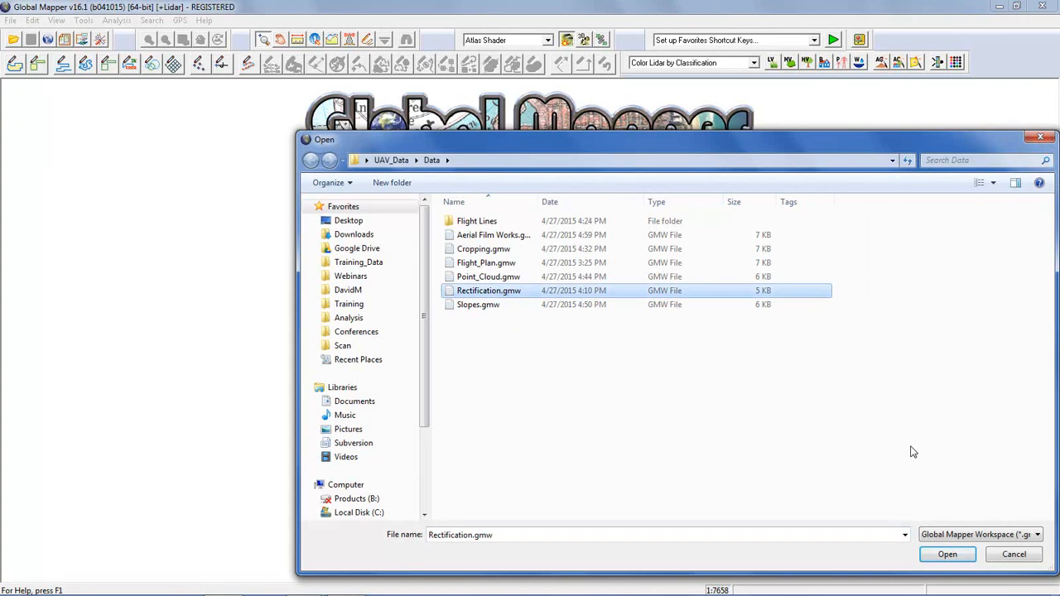
left_click(948, 553)
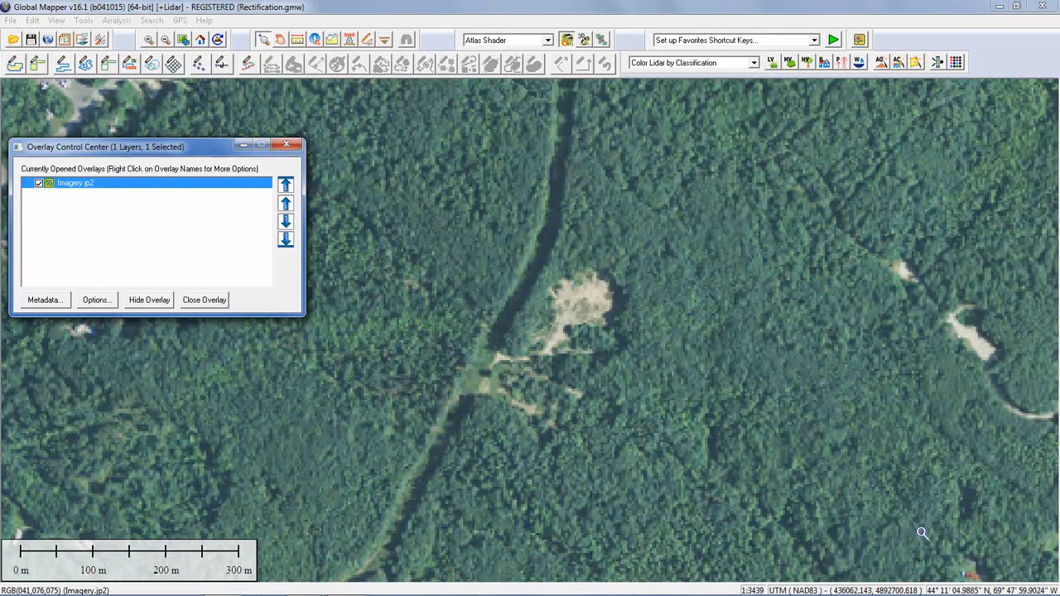
- Open Sample_Image.jpg as a data file and choose to rectify the image manually
left_click(15, 41)
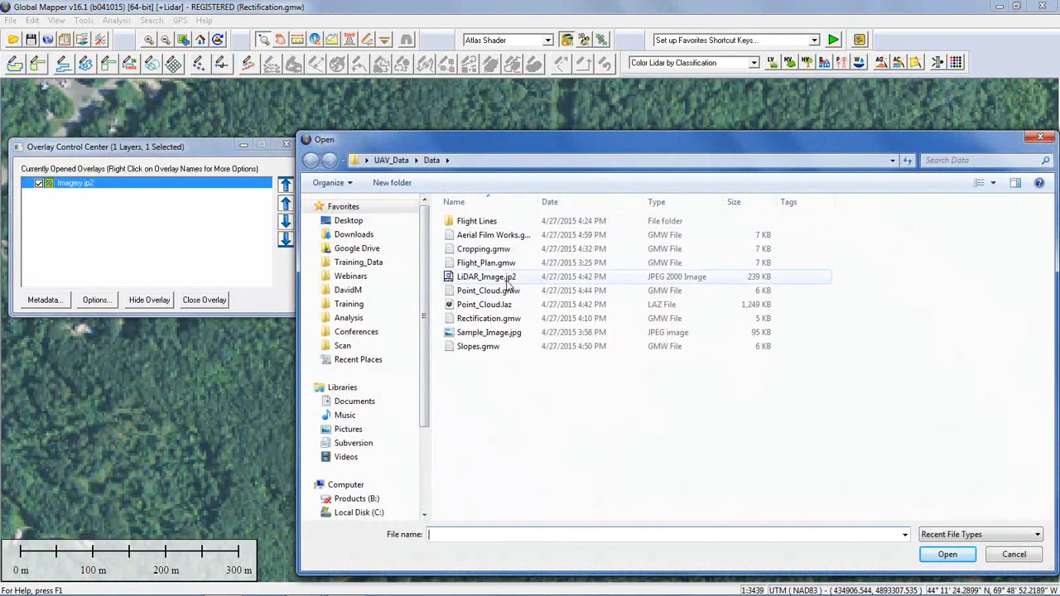
left_click(490, 333)
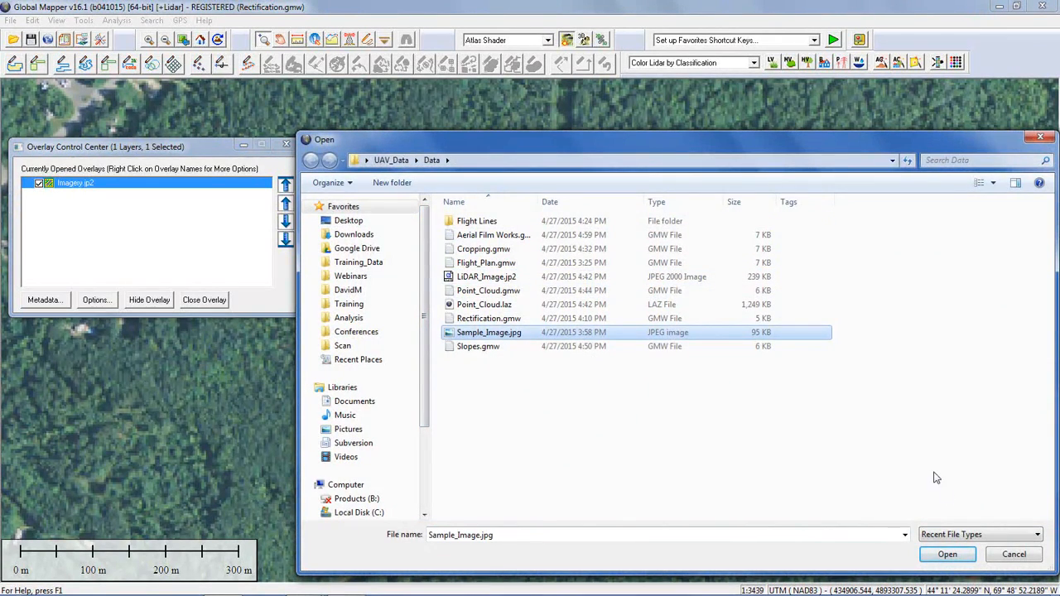
left_click(949, 556)
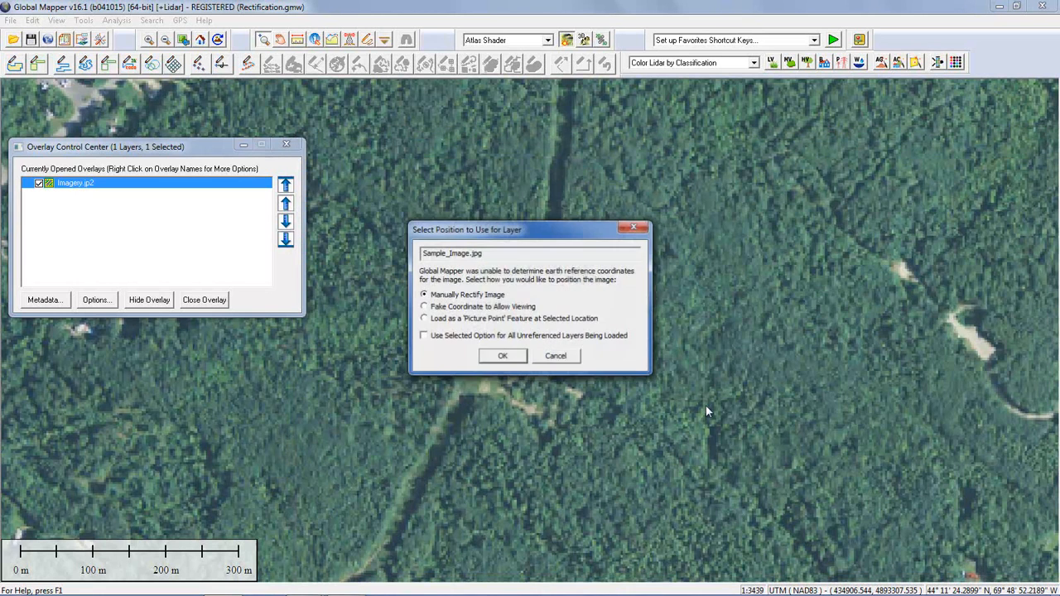
left_click_drag(557, 233, 854, 220)
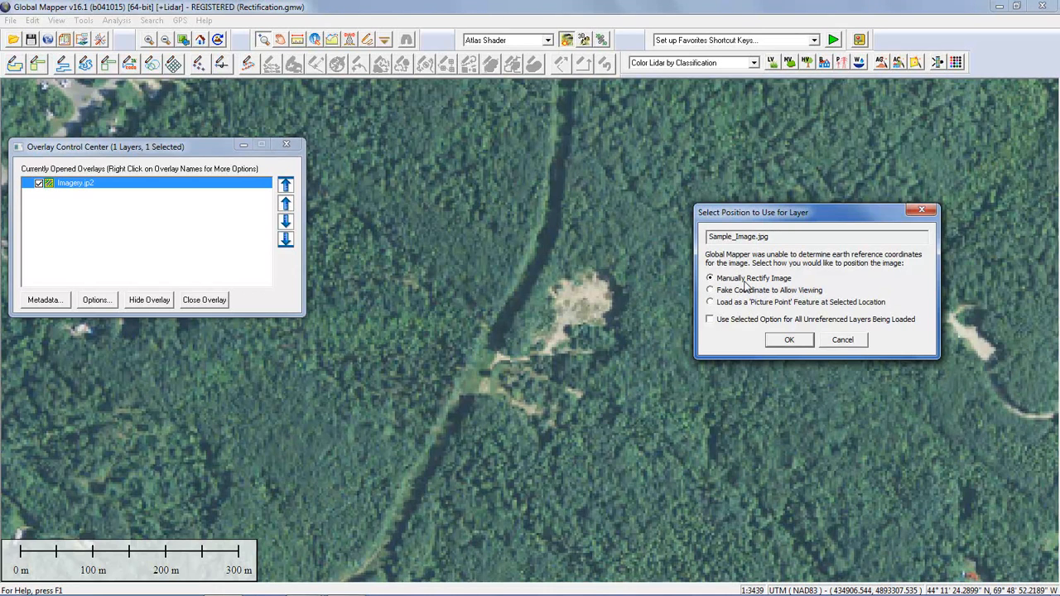
left_click(789, 340)
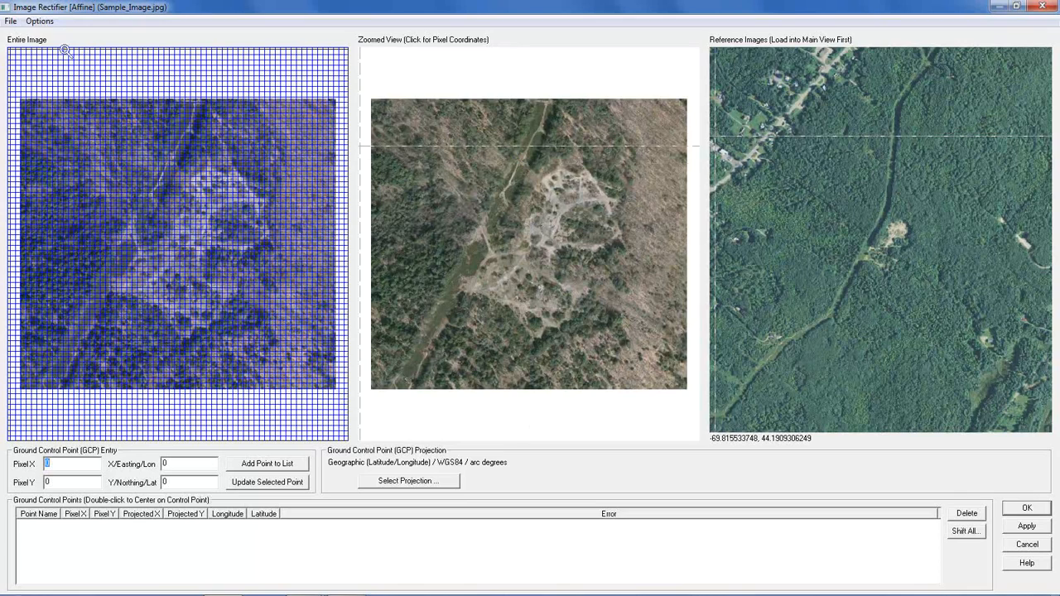
- Load the ground control points from Image.gcp and rectify Sample_Image.jpg with them
left_click(12, 23)
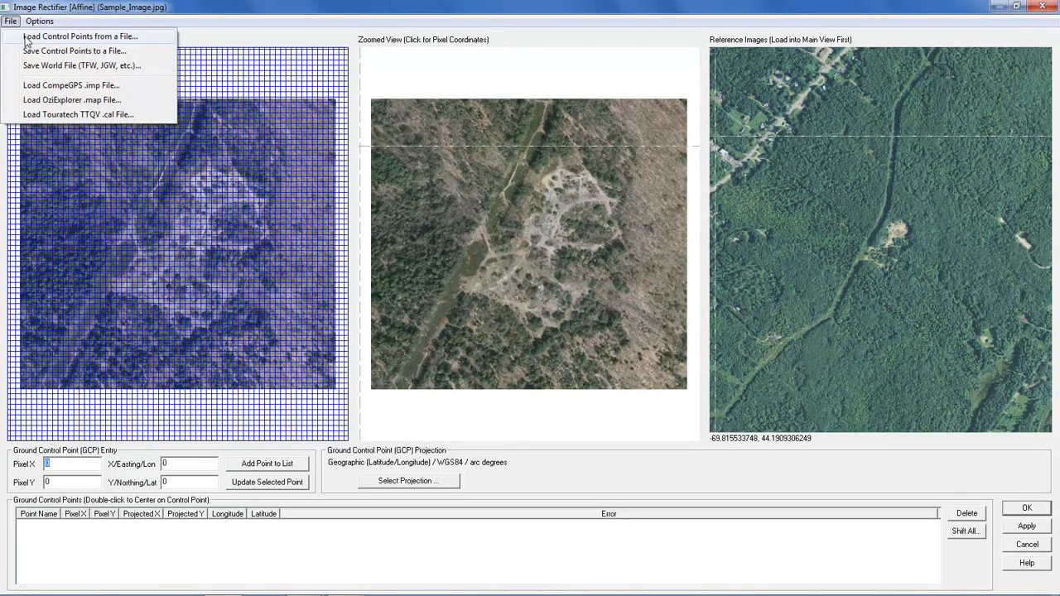
left_click(29, 38)
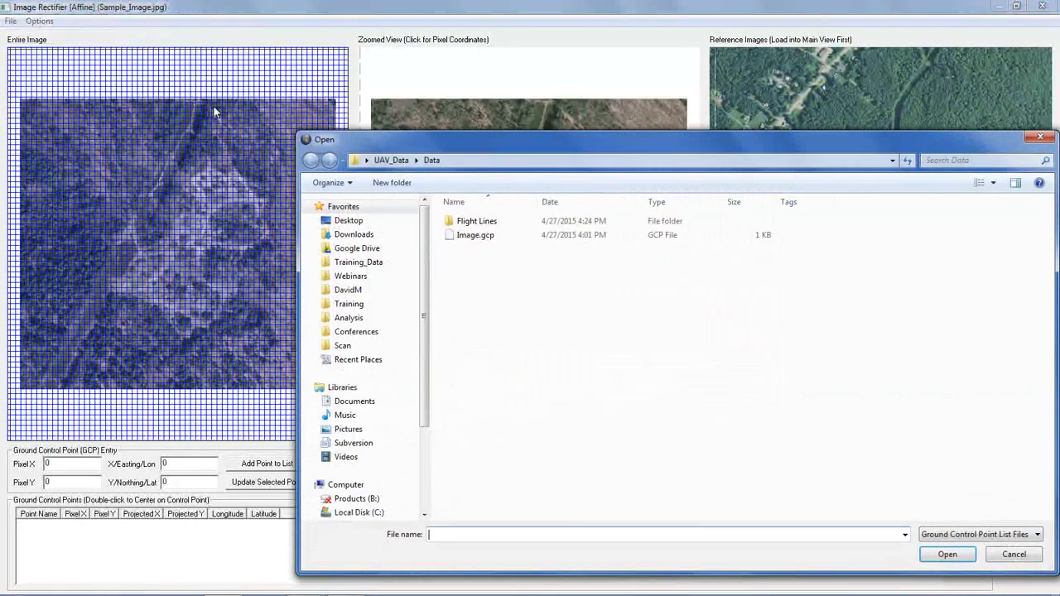
left_click(480, 236)
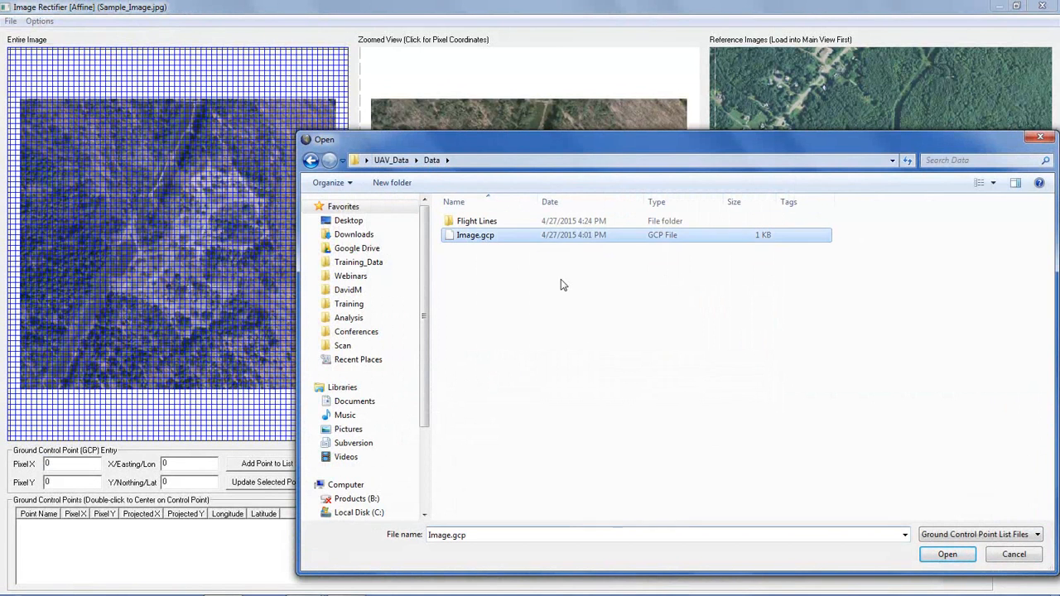
left_click(948, 555)
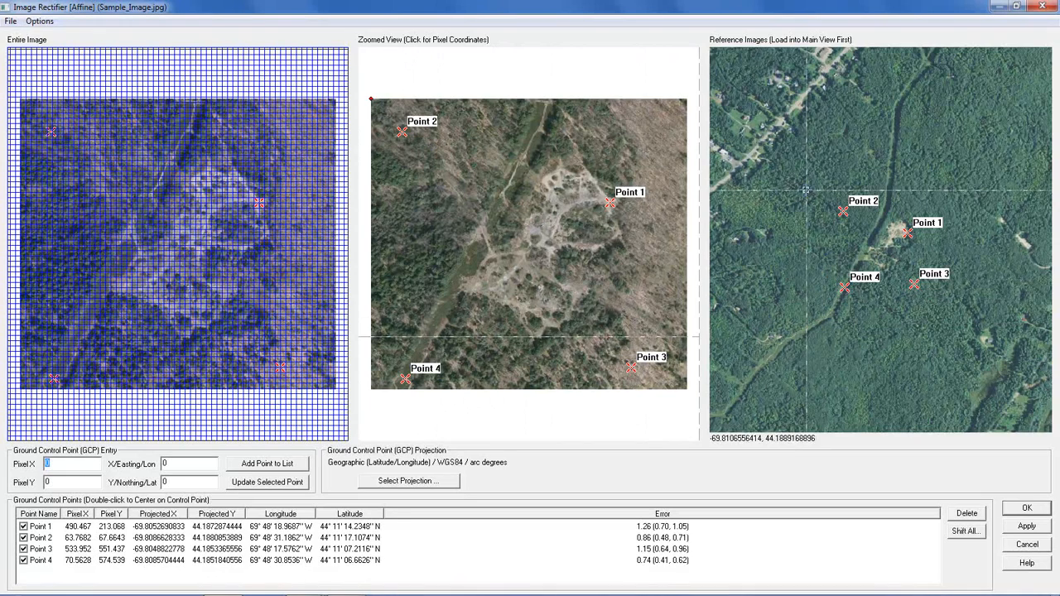
left_click_drag(812, 173, 978, 315)
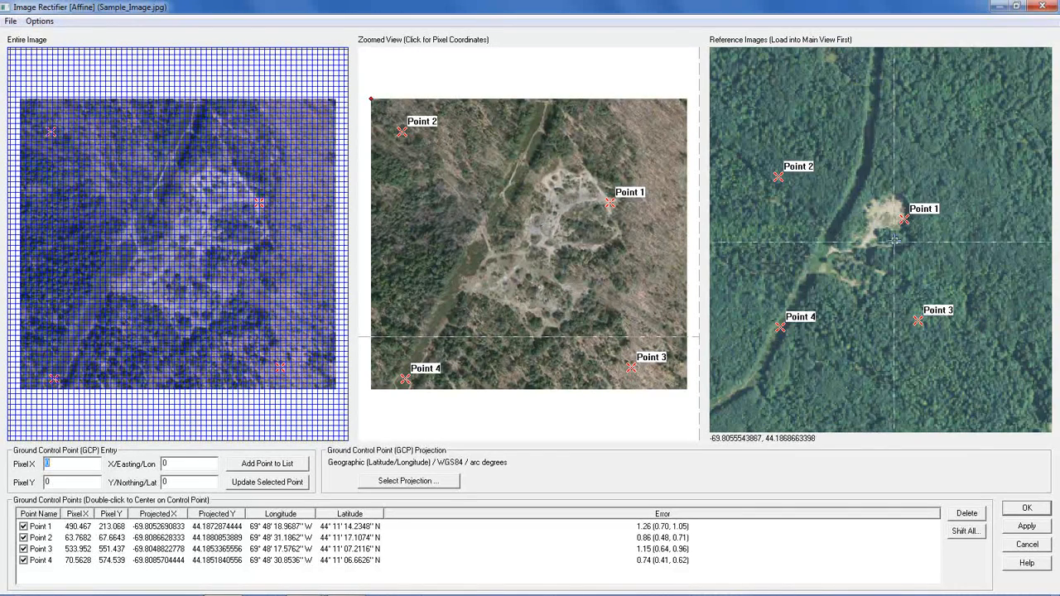
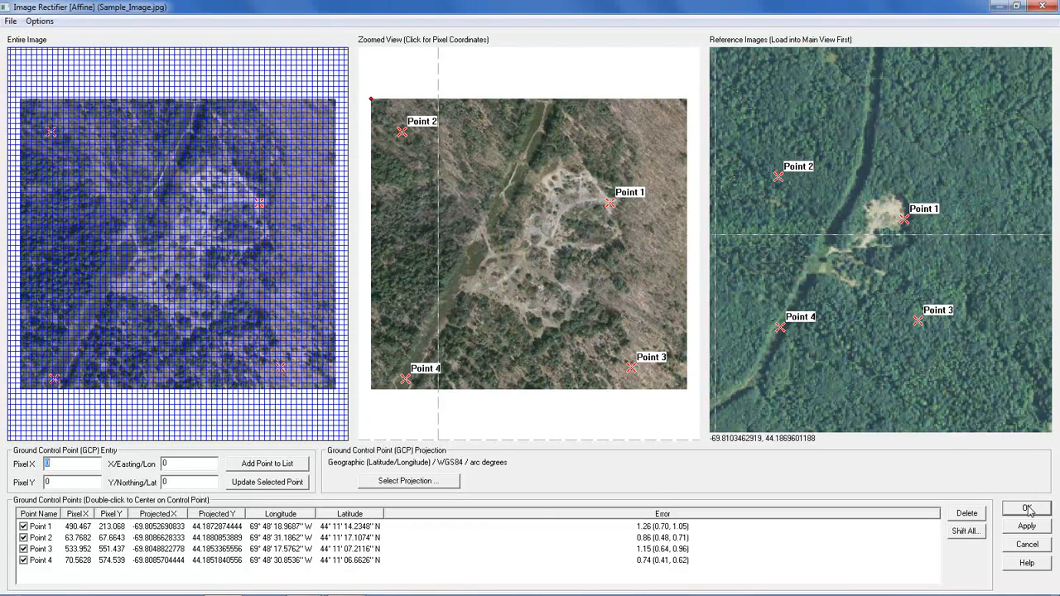
left_click(1027, 509)
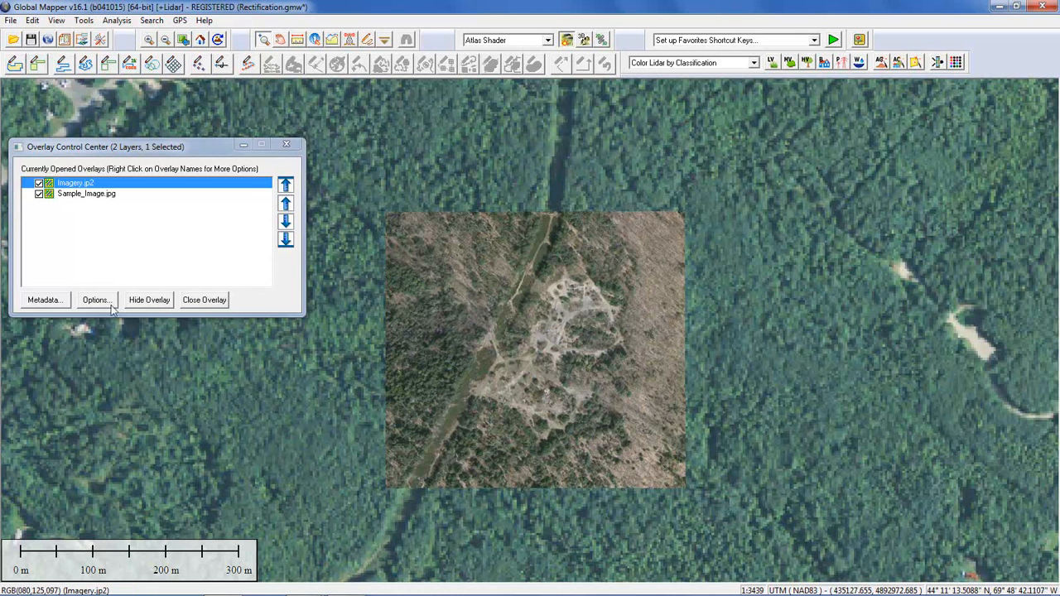
left_click(82, 197)
right_click(82, 198)
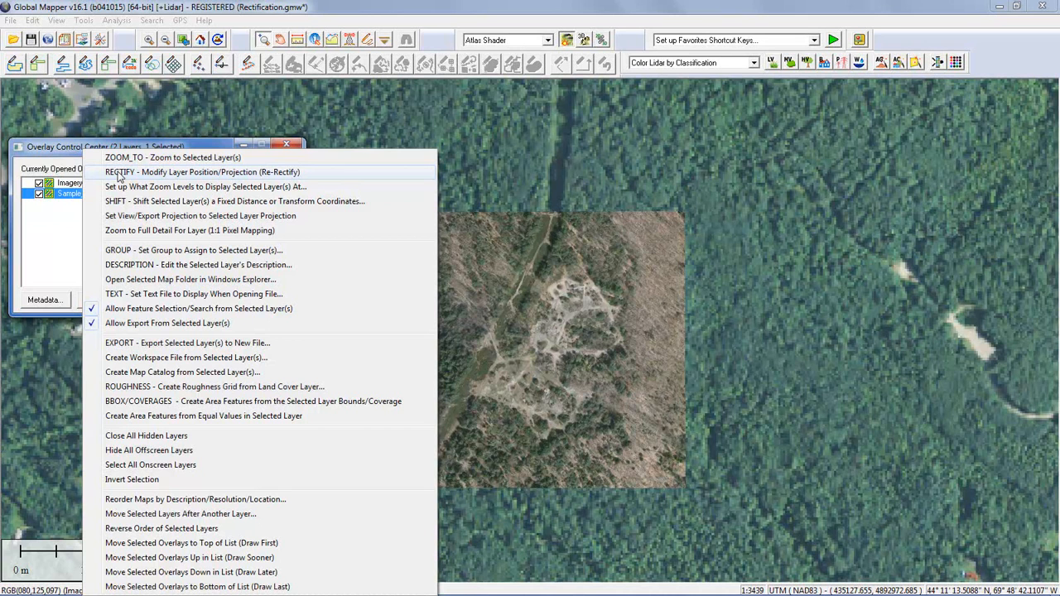
left_click(118, 172)
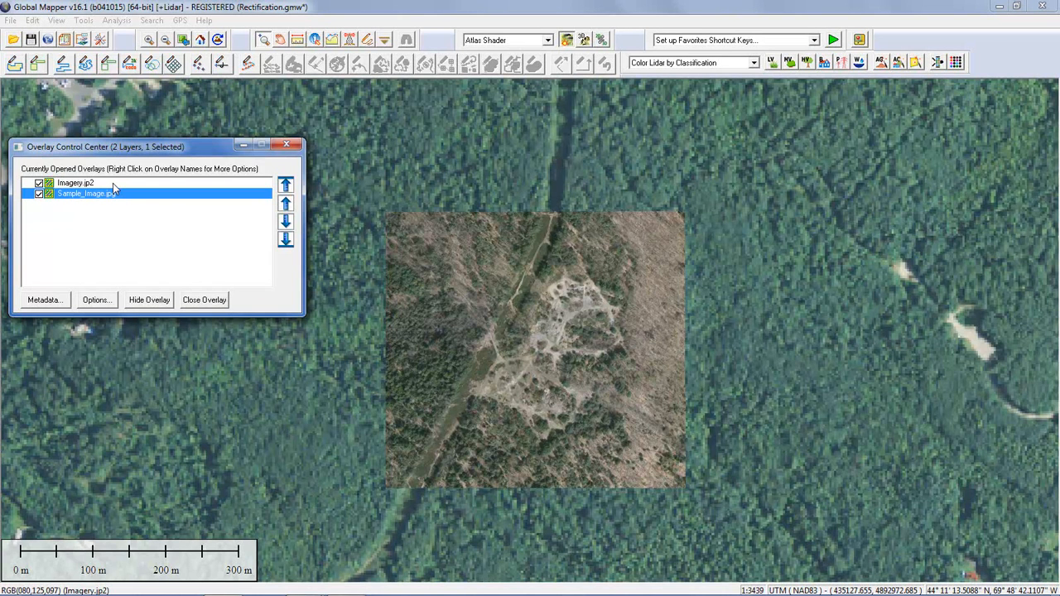
- Unload all data without saving a workspace and load the Cropping.gmw workspace from the UAV_Data Data folder
key("ctrl+u")
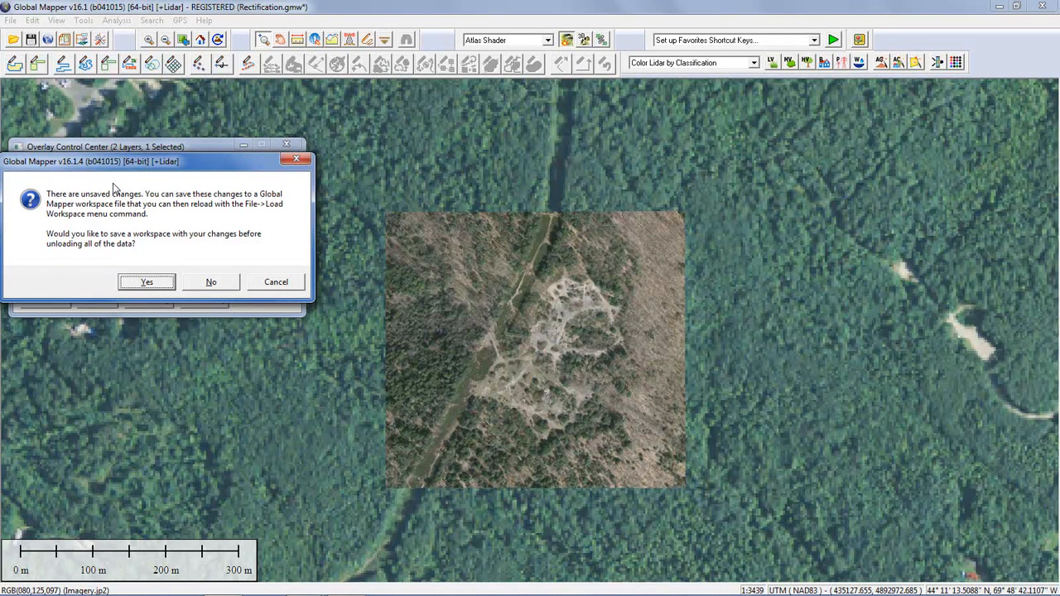
left_click(205, 282)
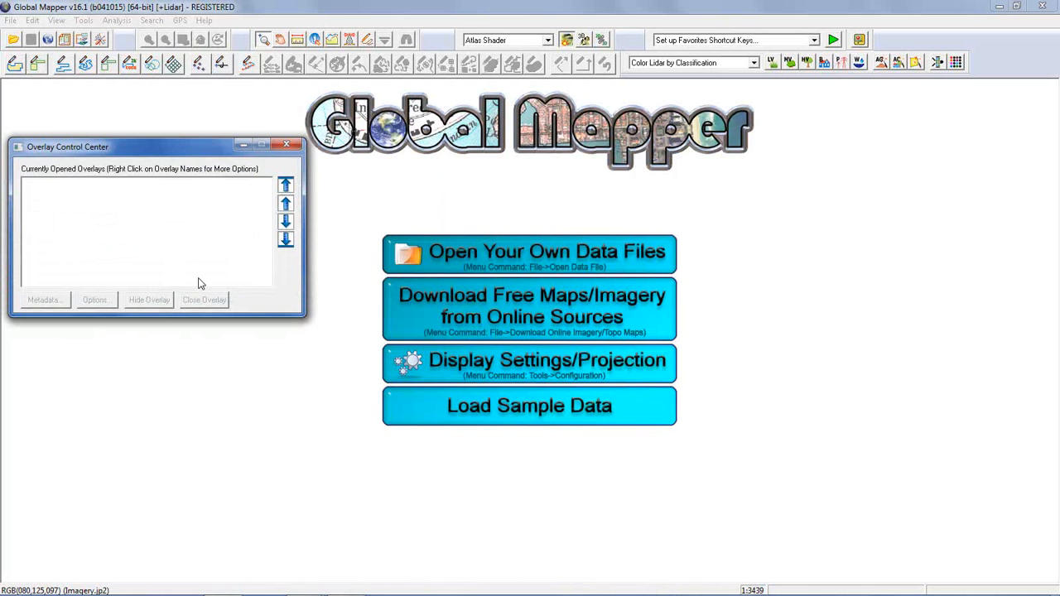
left_click(11, 20)
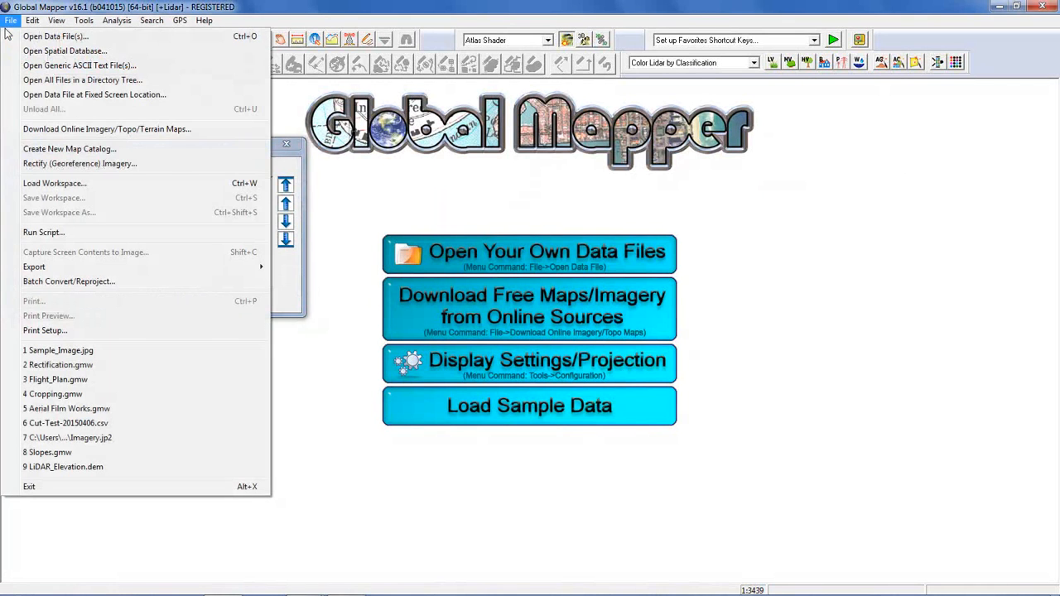
left_click(79, 183)
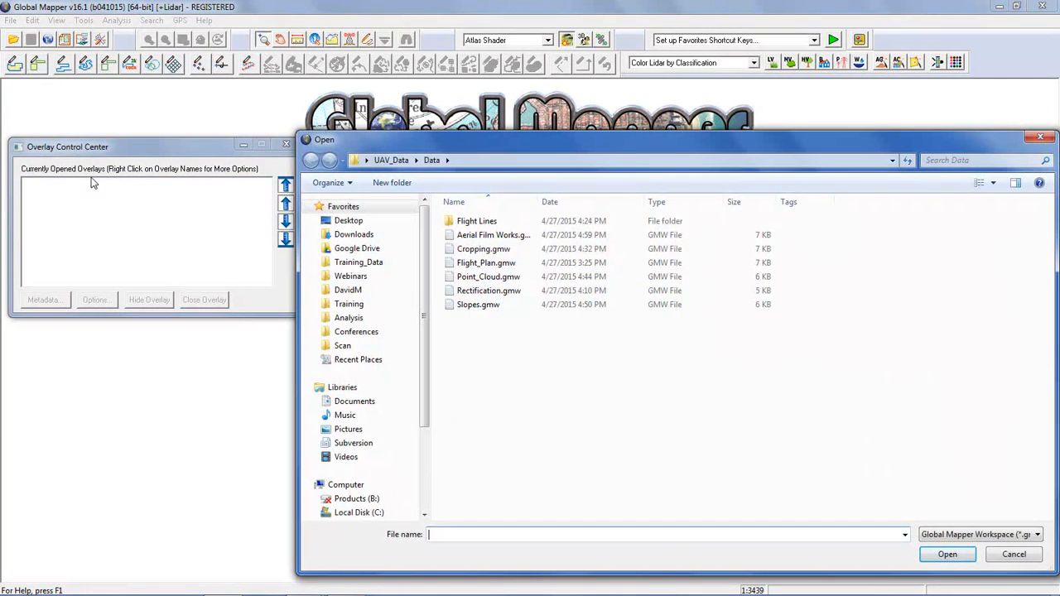
left_click(507, 250)
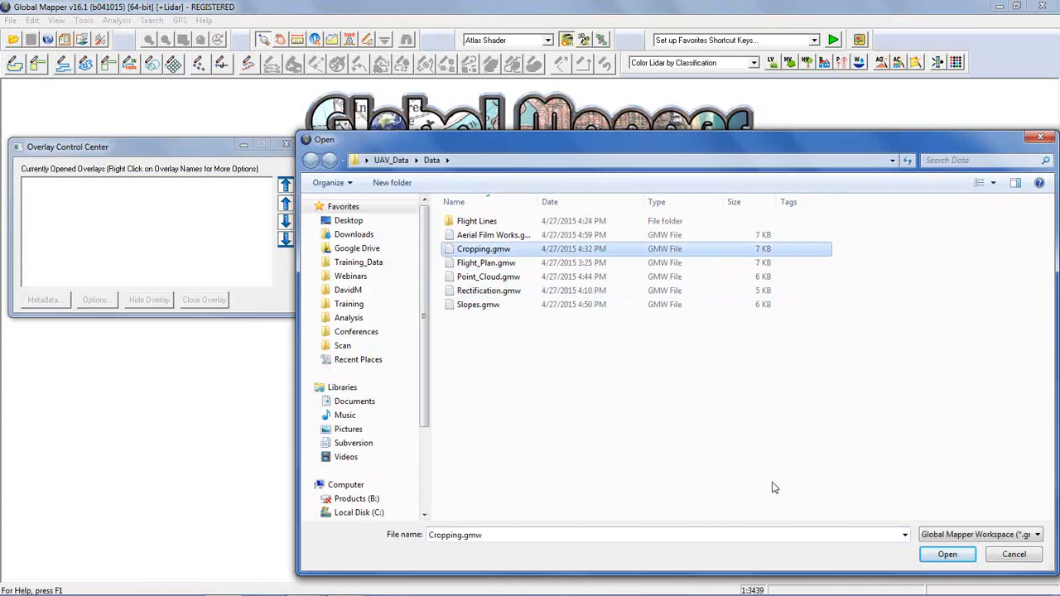
left_click(948, 555)
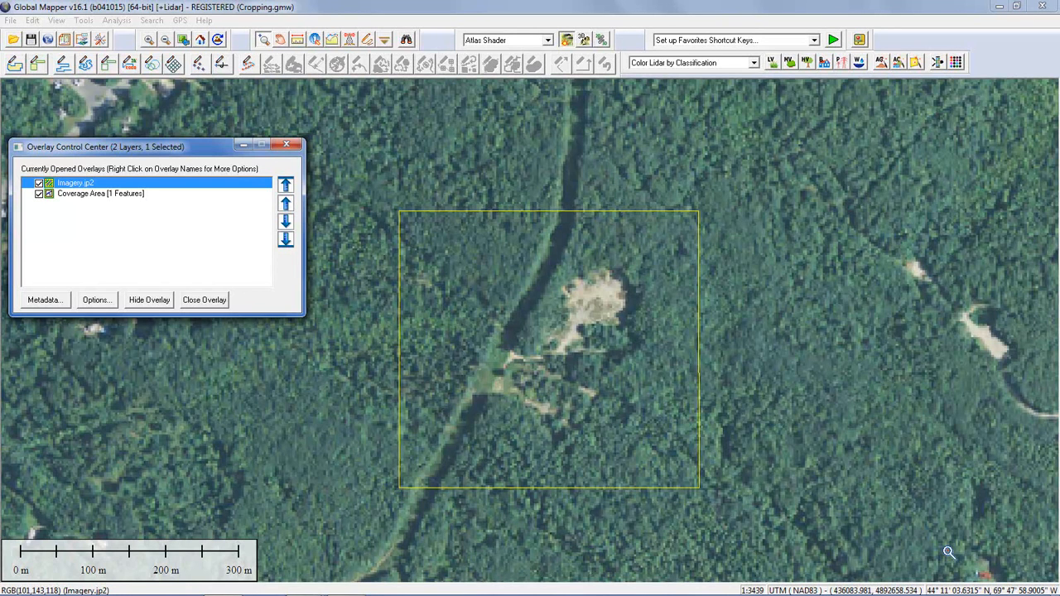
- Open all ten flight line images, Flight Line 1.jp2 to Flight Line 10.jp2, from the Flight Lines folder
left_click(16, 40)
double_click(485, 222)
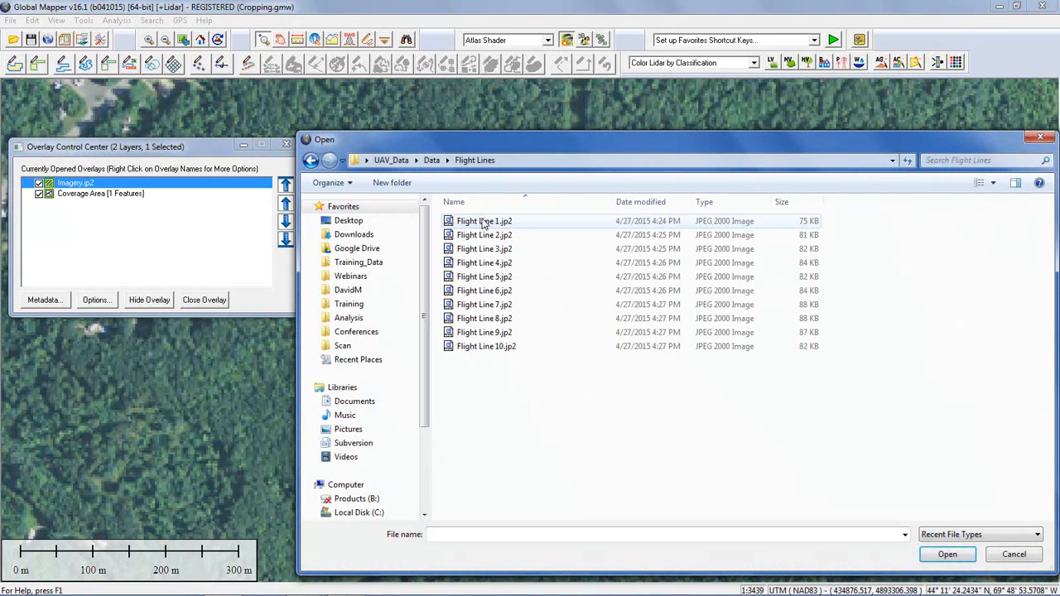
left_click(486, 223)
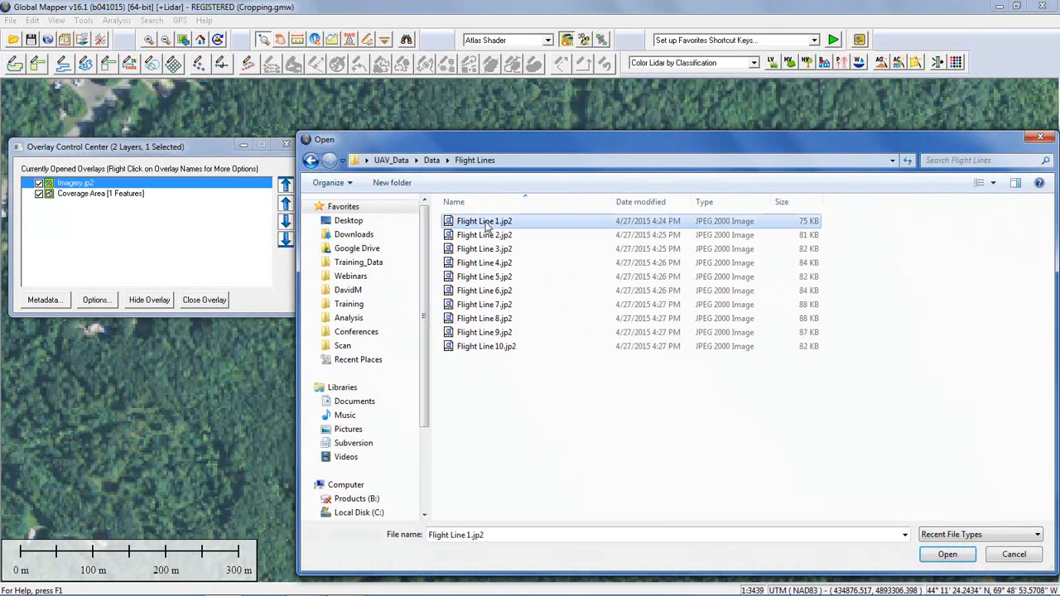
left_click(505, 348, "shift")
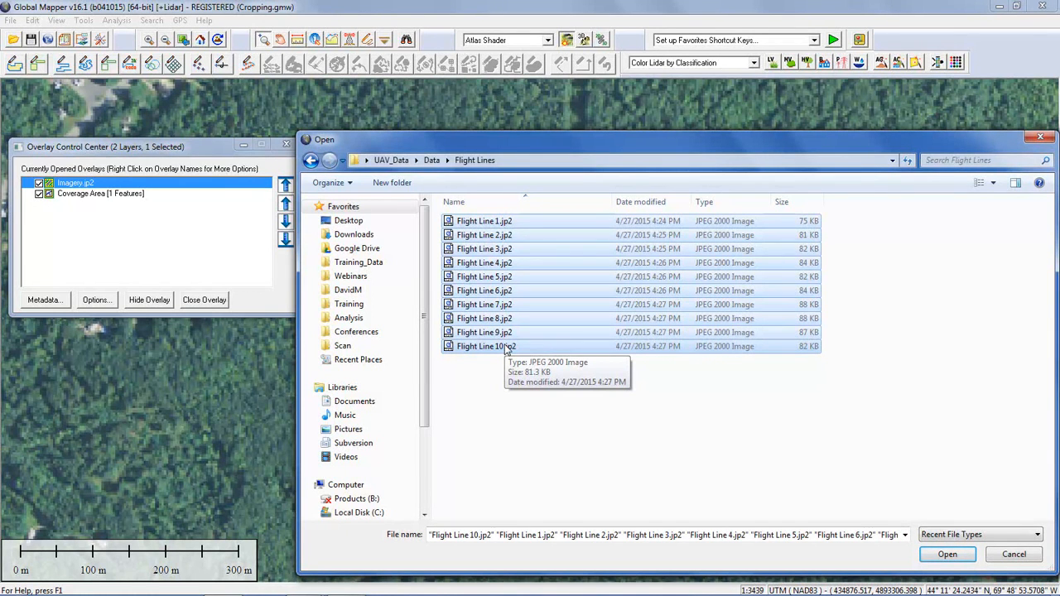
left_click(947, 555)
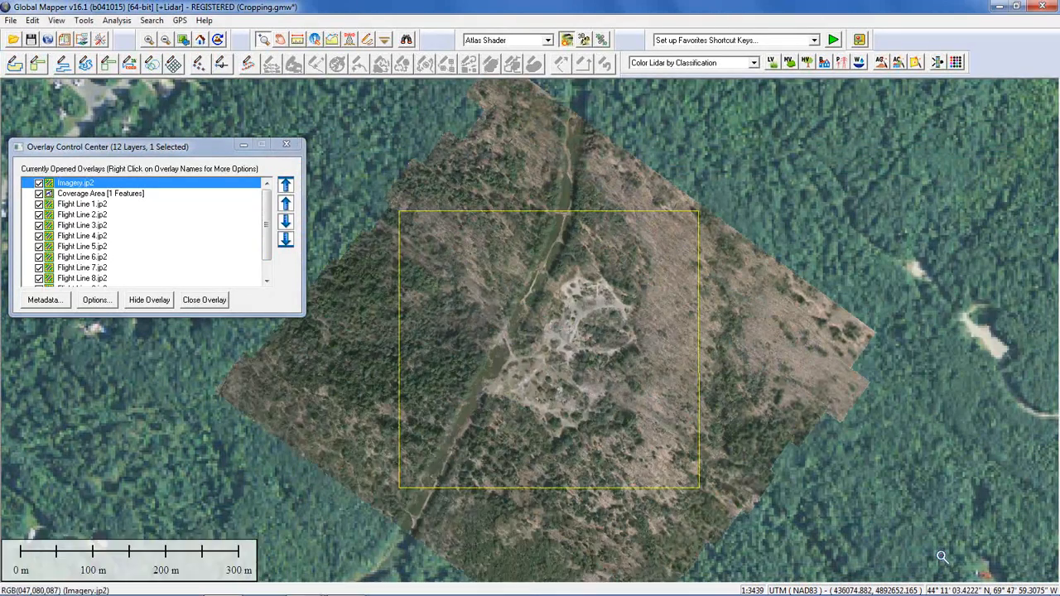
- Enlarge the layer list to fit all layers and switch Flight Line 5.jp2 off and on again to view its coverage
left_click_drag(293, 316, 293, 368)
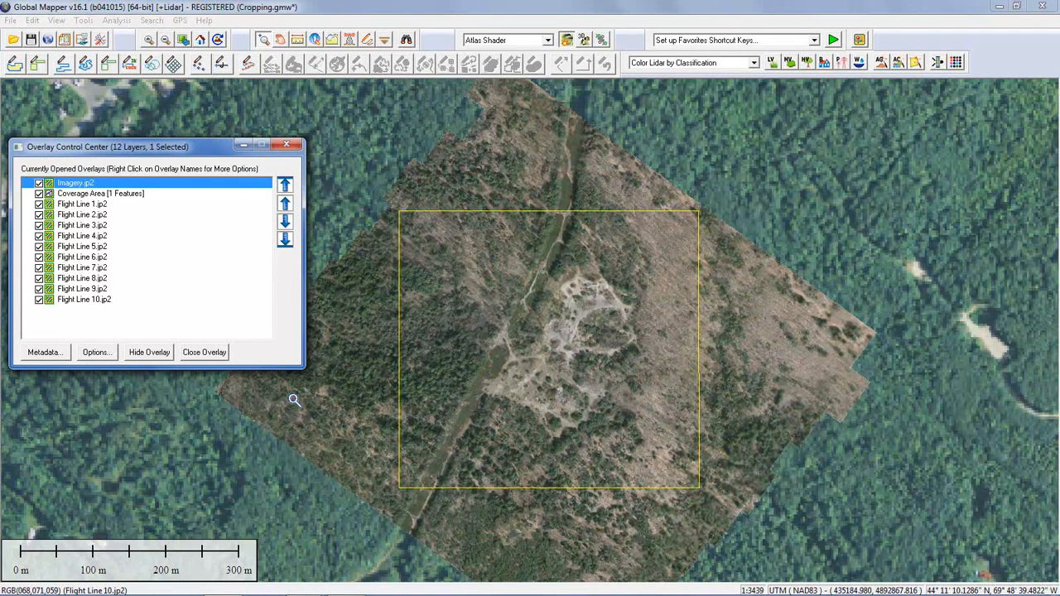
left_click(39, 247)
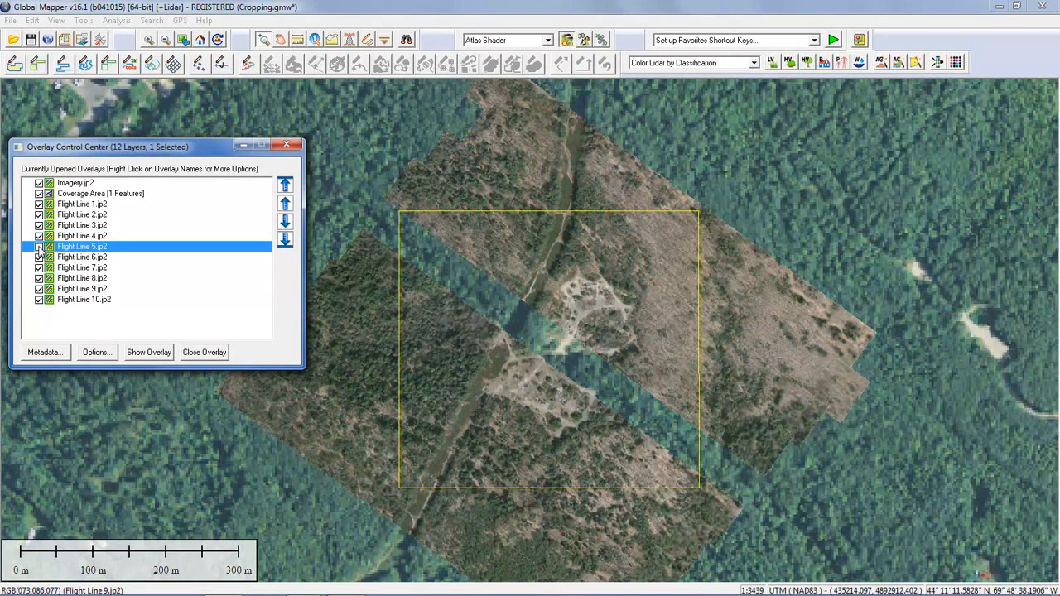
left_click(39, 247)
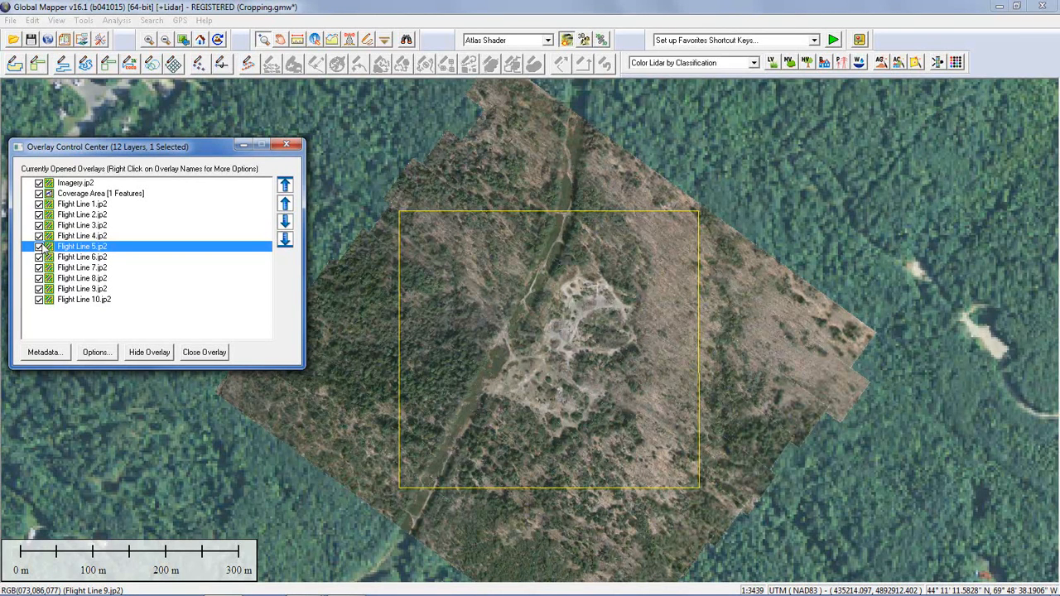
- Assign all ten flight line layers to a layer group named Imagery, then expand and collapse the group to check it
left_click(67, 206)
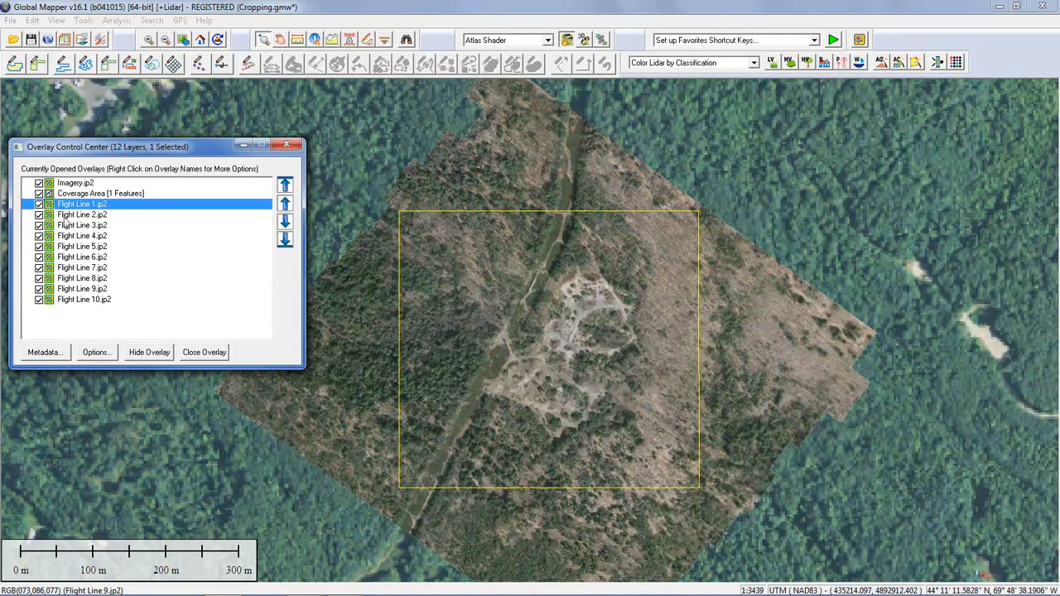
left_click(98, 303, "shift")
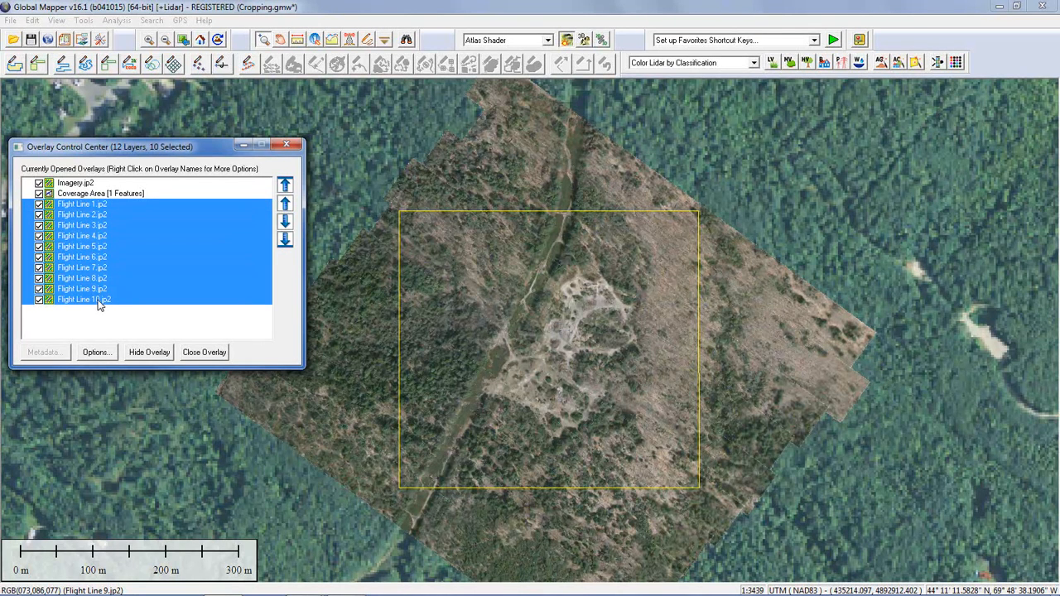
right_click(96, 281)
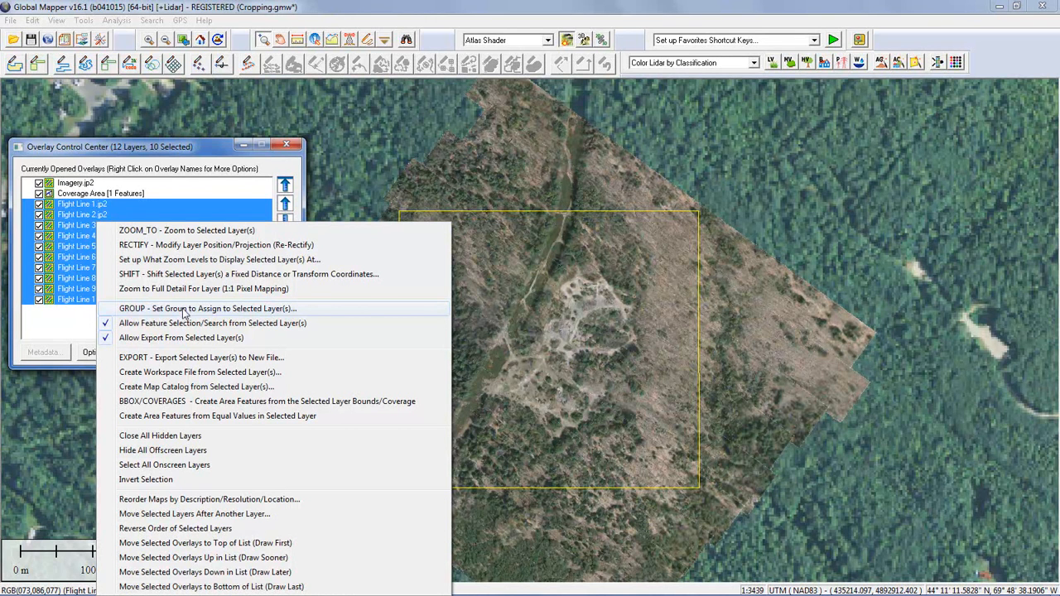
left_click(182, 309)
type("Image")
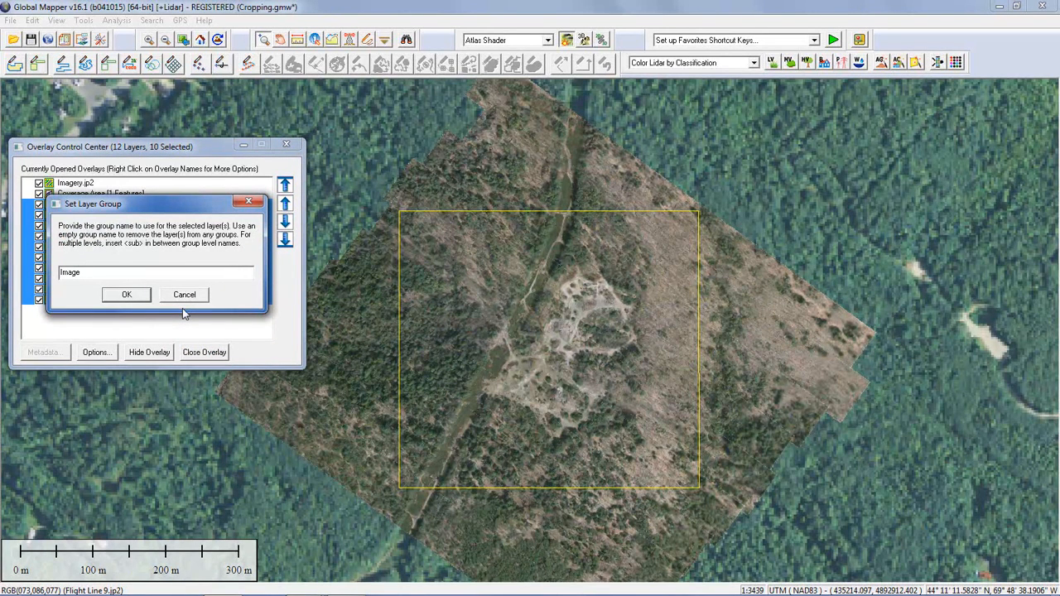
type("ry")
left_click(132, 297)
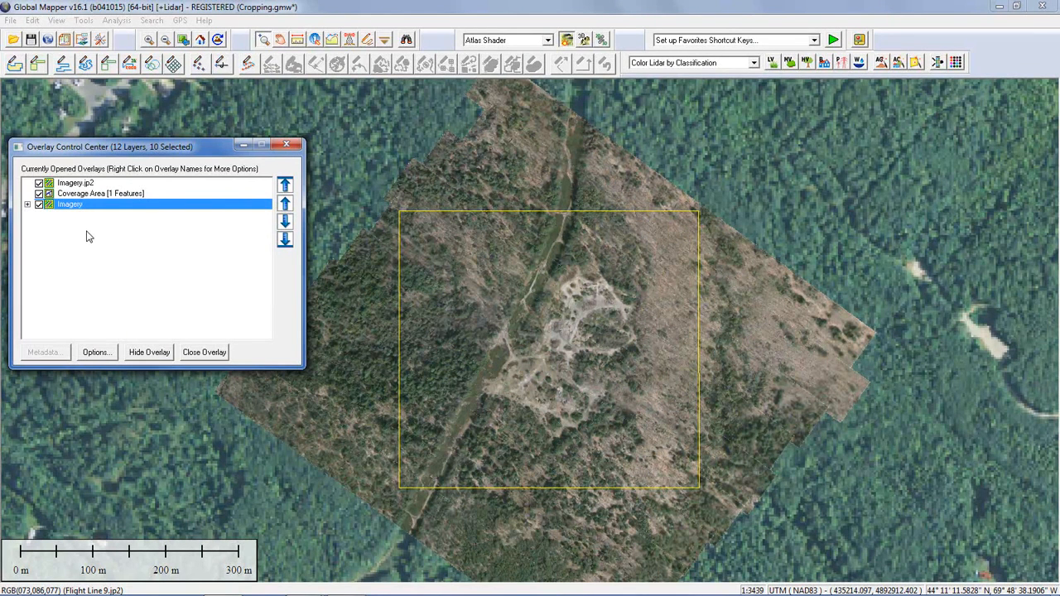
left_click(27, 206)
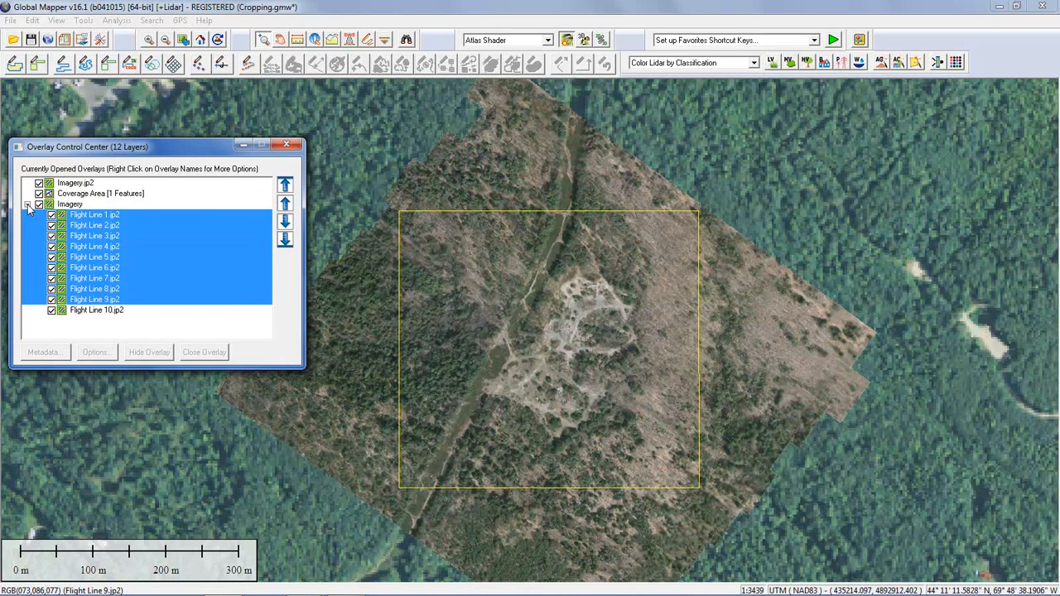
left_click(27, 206)
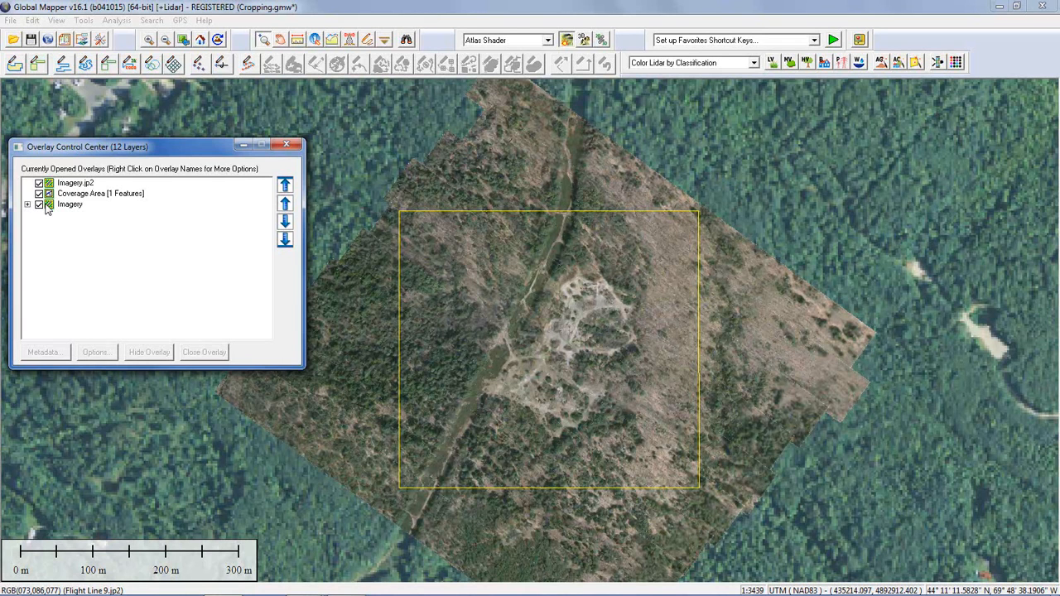
- Select the square coverage area feature on the map and crop the Imagery group to the currently selected polygon
left_click(367, 43)
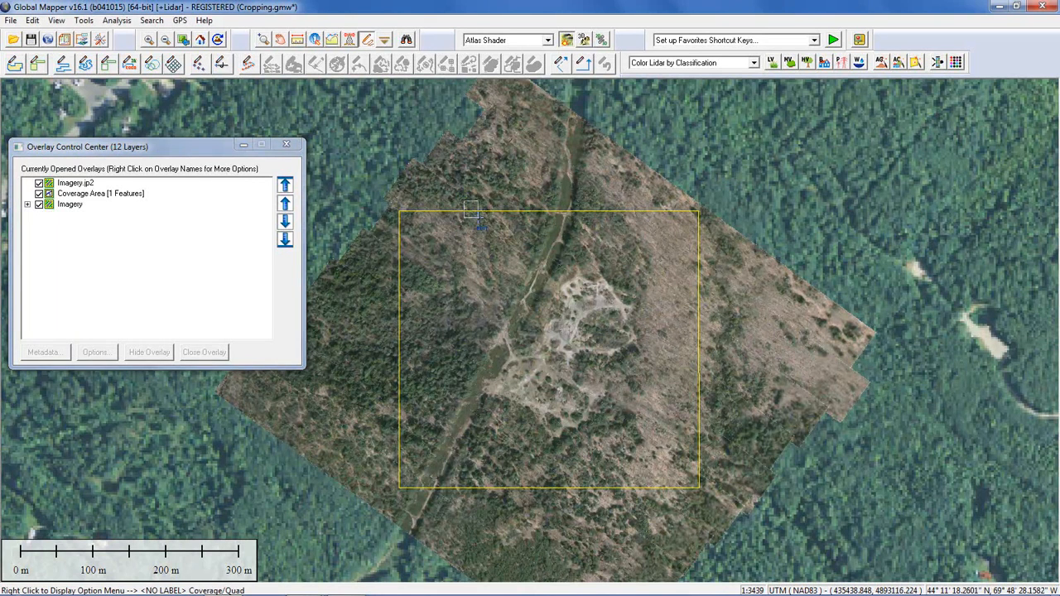
left_click(453, 256)
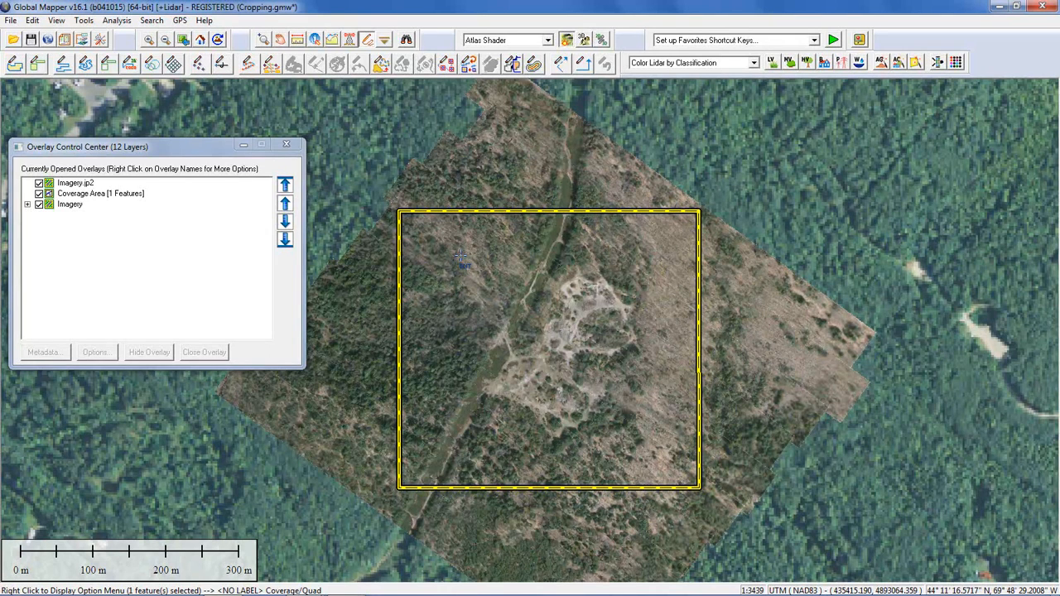
left_click(79, 207)
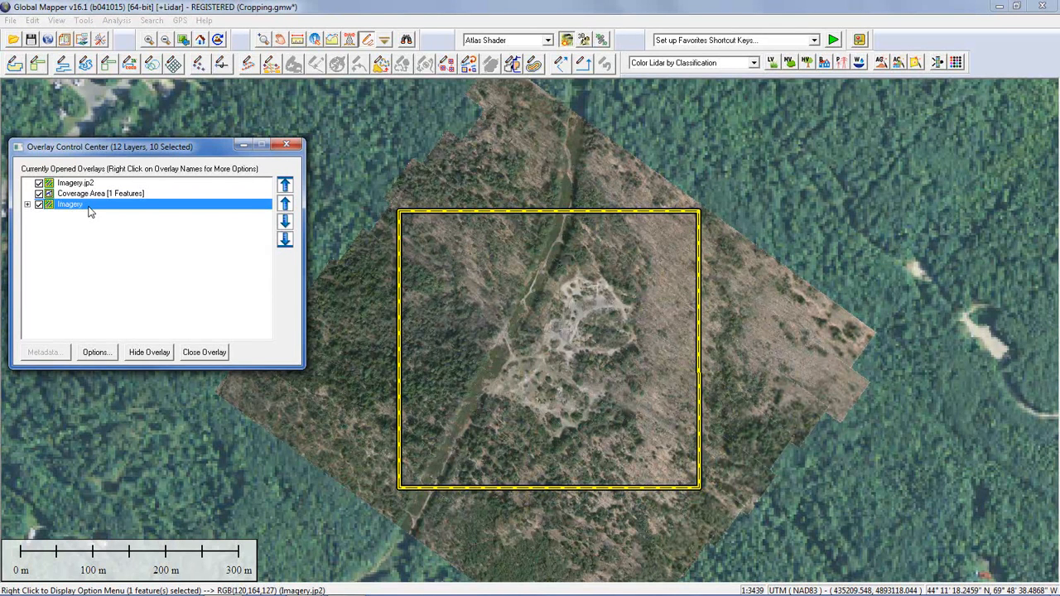
left_click(97, 353)
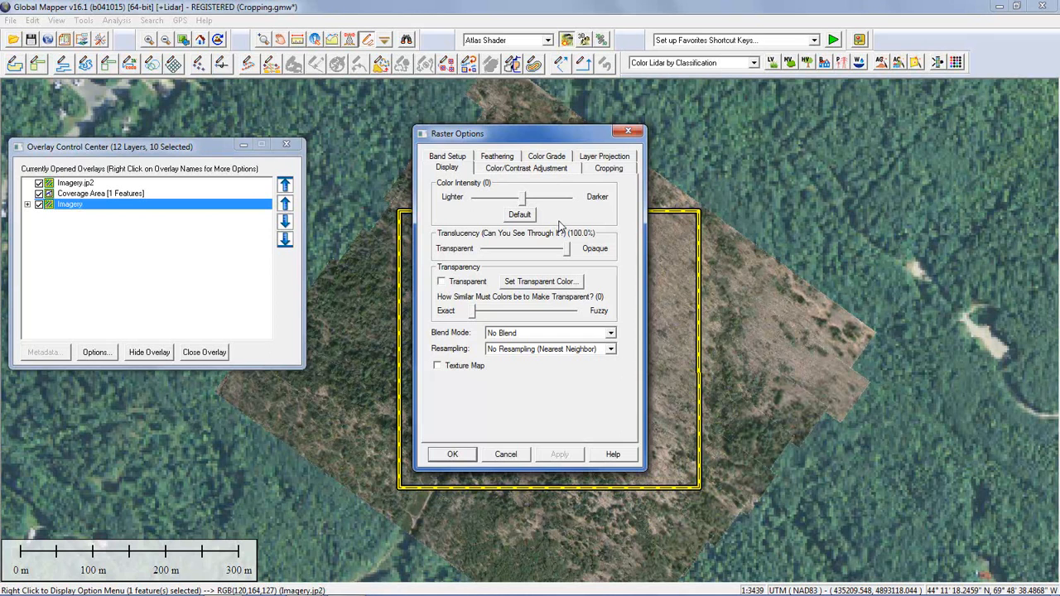
left_click_drag(573, 147, 905, 160)
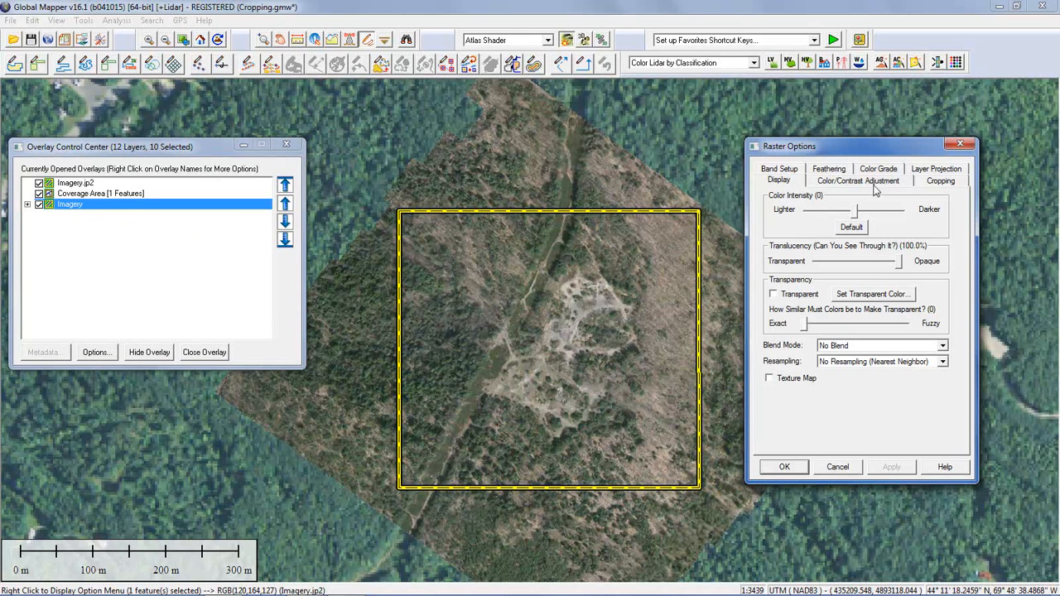
left_click(941, 185)
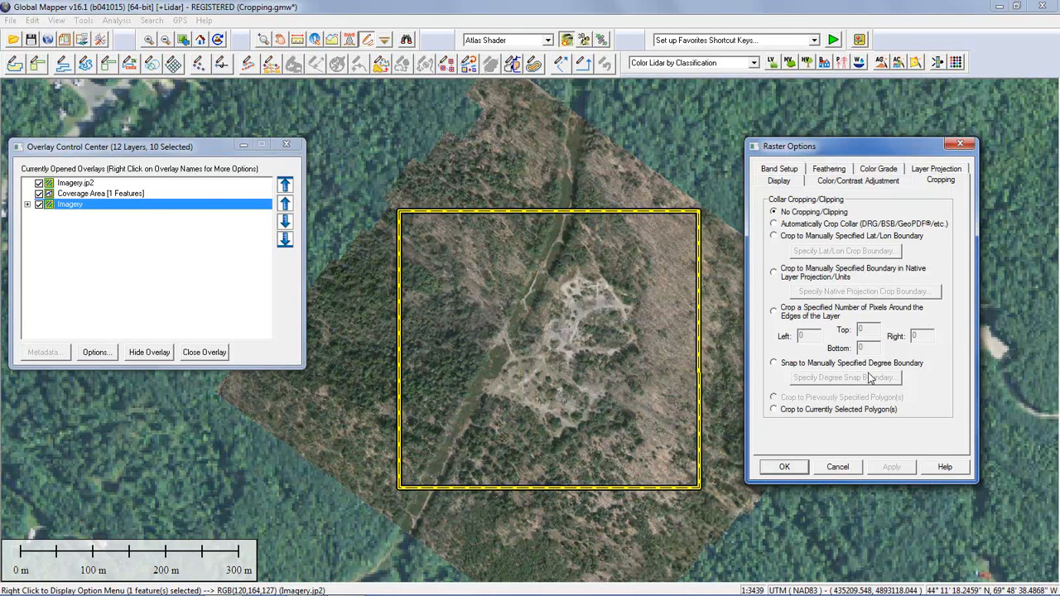
left_click(773, 412)
left_click(799, 469)
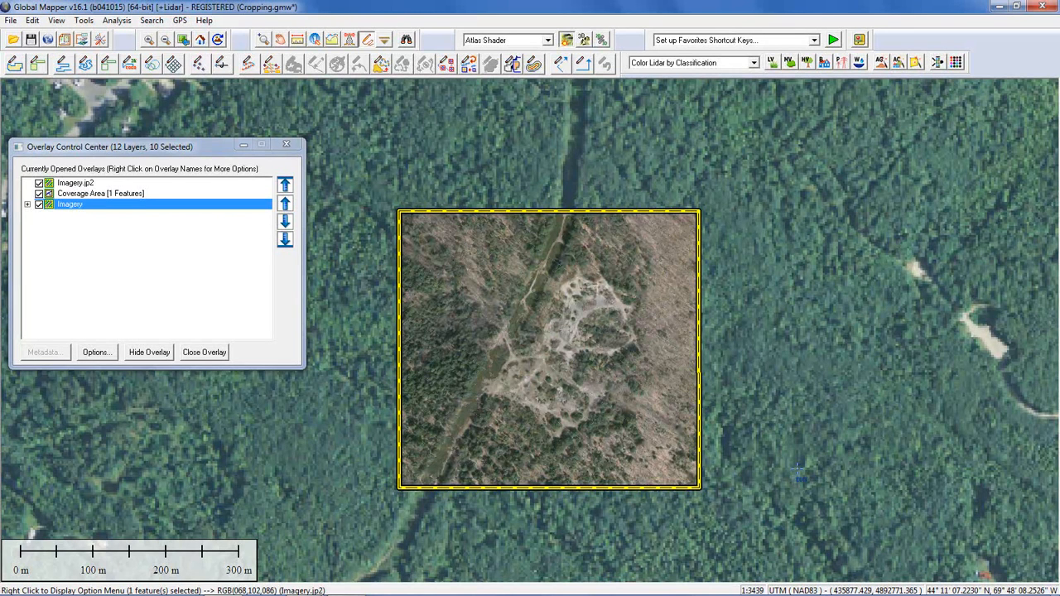
- Examine the feathering and color/contrast adjustment options in the Imagery group's raster options
left_click(96, 353)
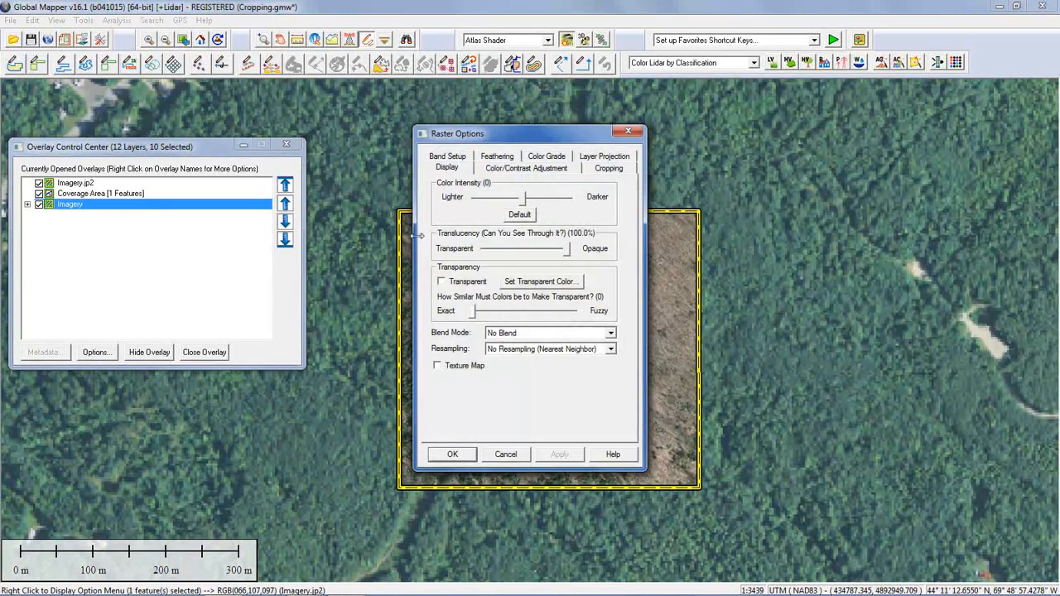
left_click_drag(544, 137, 892, 156)
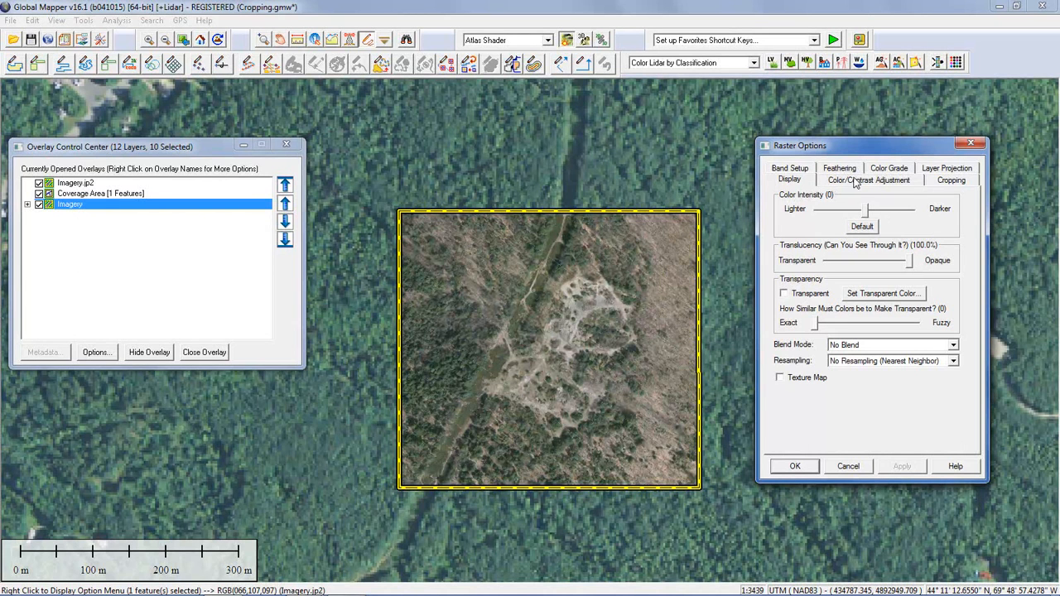
left_click(884, 171)
left_click(844, 184)
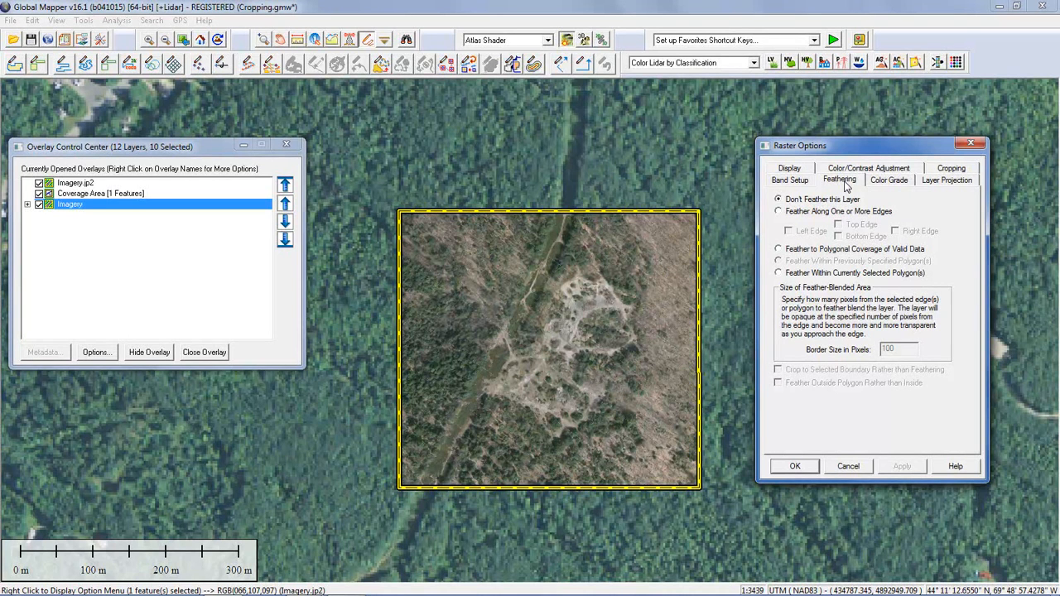
left_click(850, 171)
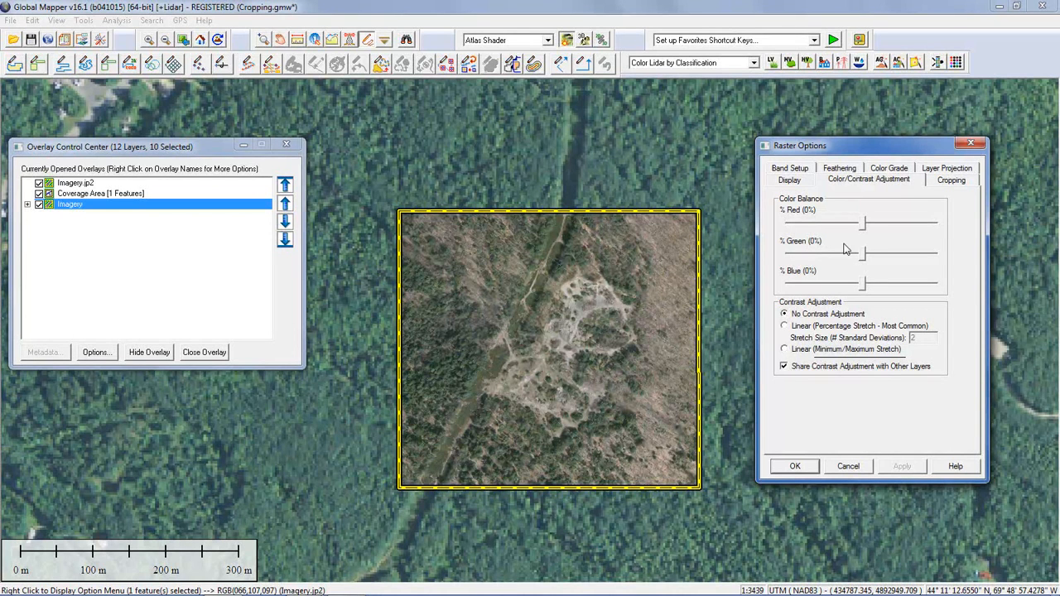
left_click(794, 467)
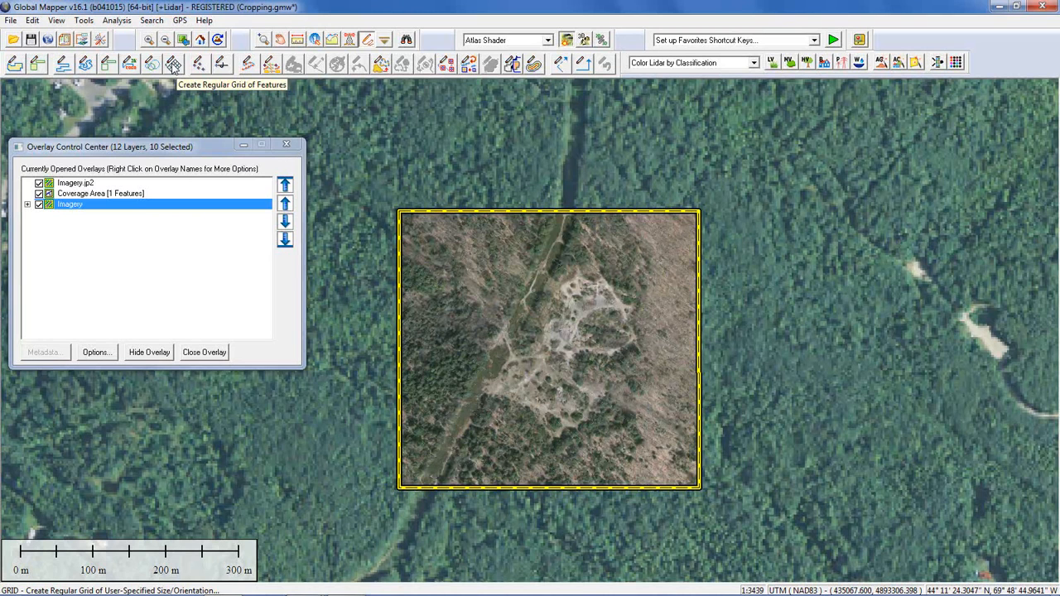
- Start a regular grid of features that calculates cell sizes to fill a rectangle, with bounds cropped to the selected area feature
left_click(175, 64)
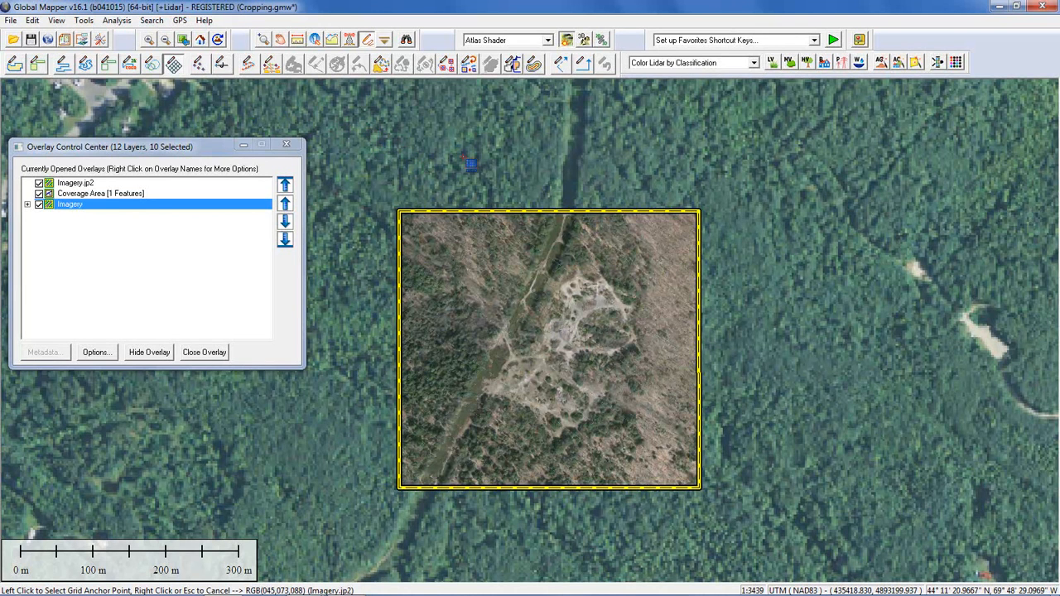
left_click(630, 144)
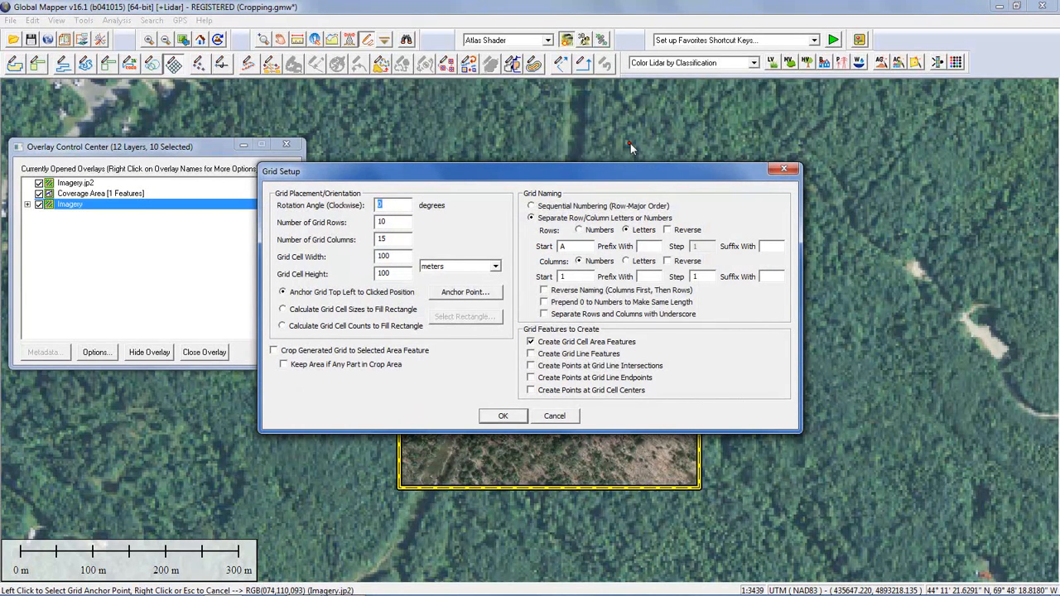
left_click_drag(647, 176, 763, 317)
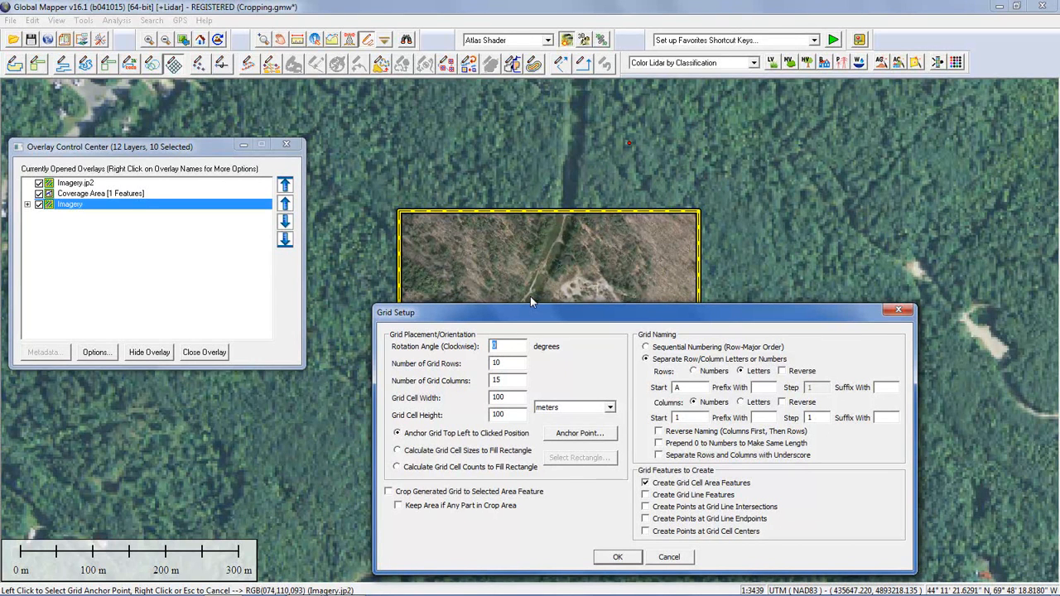
left_click_drag(518, 313, 604, 228)
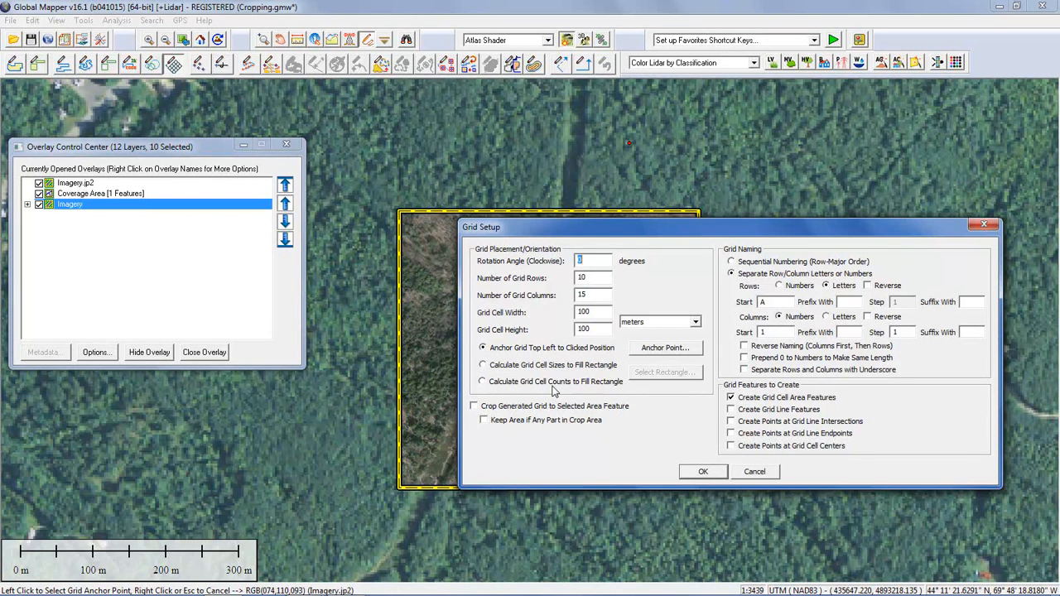
left_click(483, 364)
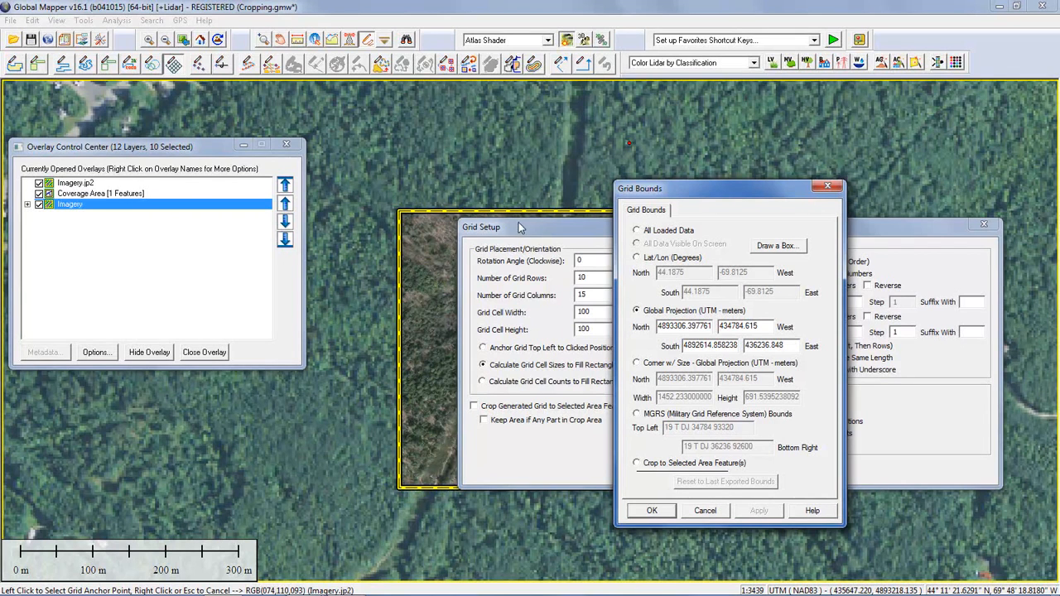
left_click(636, 463)
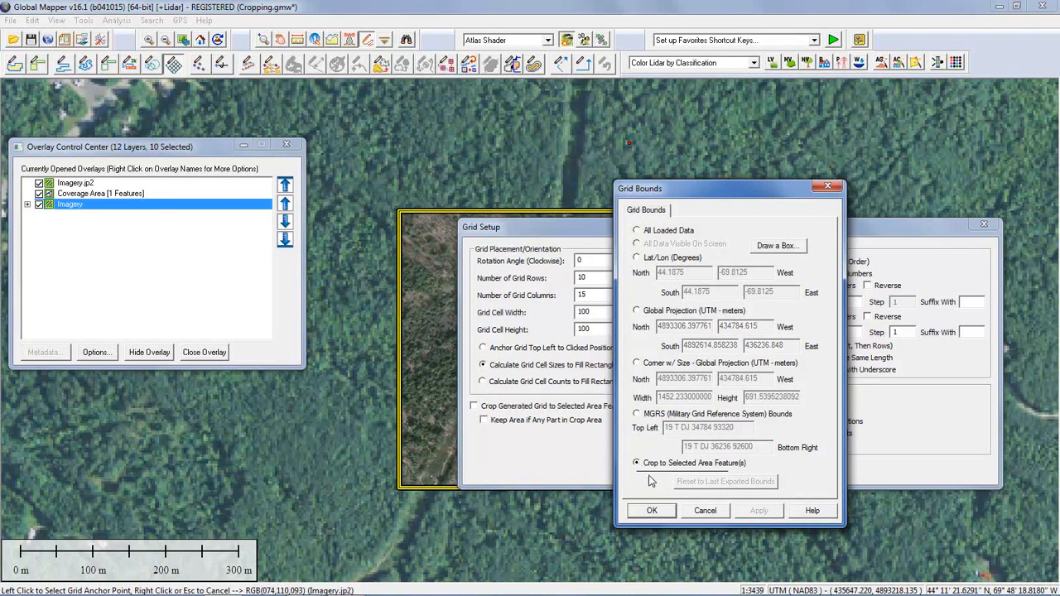
left_click(659, 511)
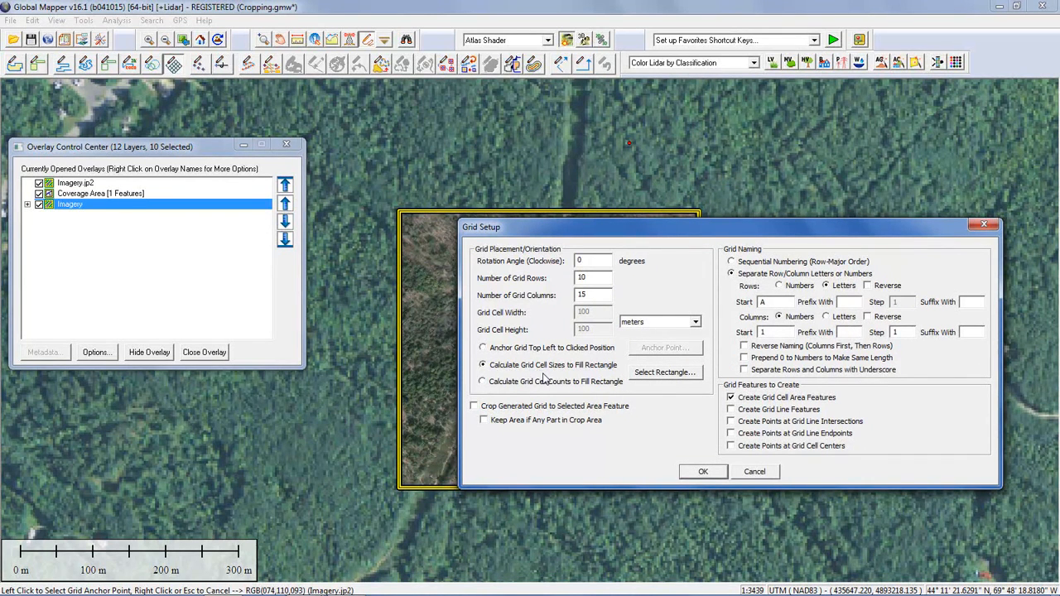
- Set the grid to 5 rows and 5 columns and create the grid cell areas over the coverage square
double_click(594, 279)
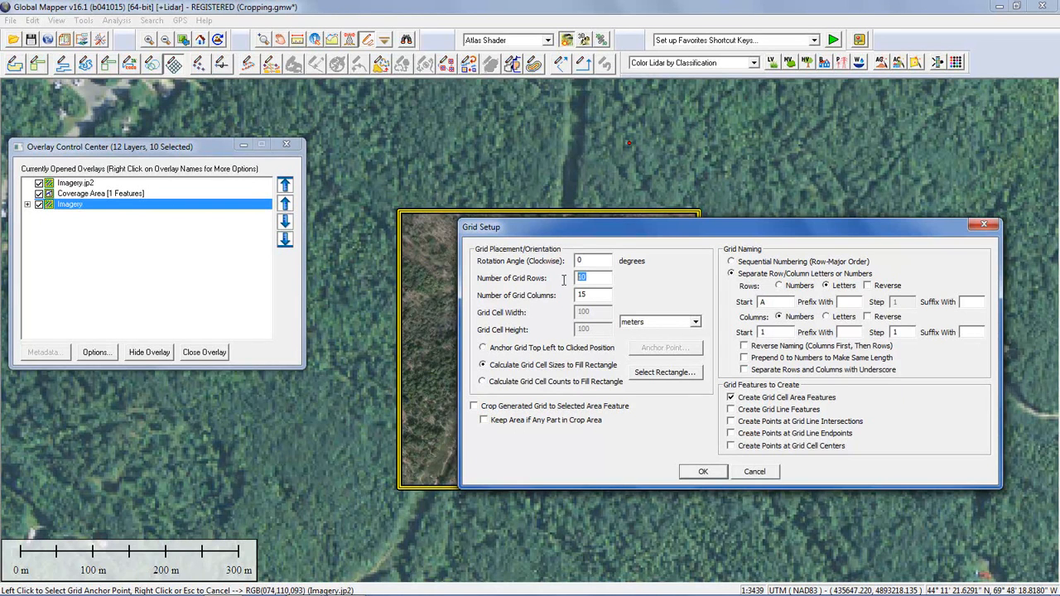
type("5")
double_click(602, 295)
type("5")
left_click(702, 472)
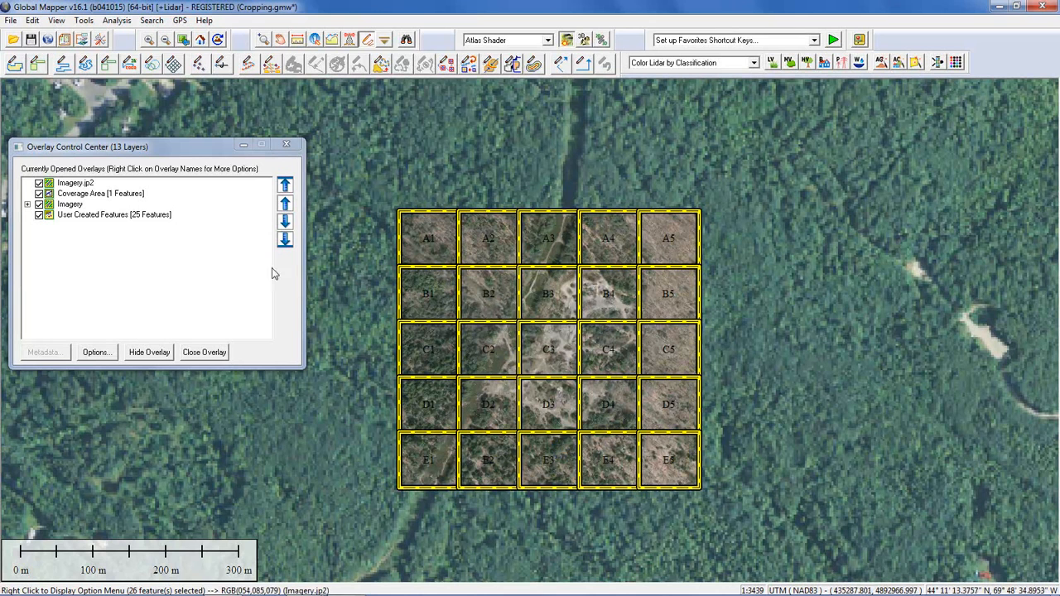
- Review the tiling options of a JPG2000 raster export, try using the selected area features for tiles, and cancel the export
left_click(9, 21)
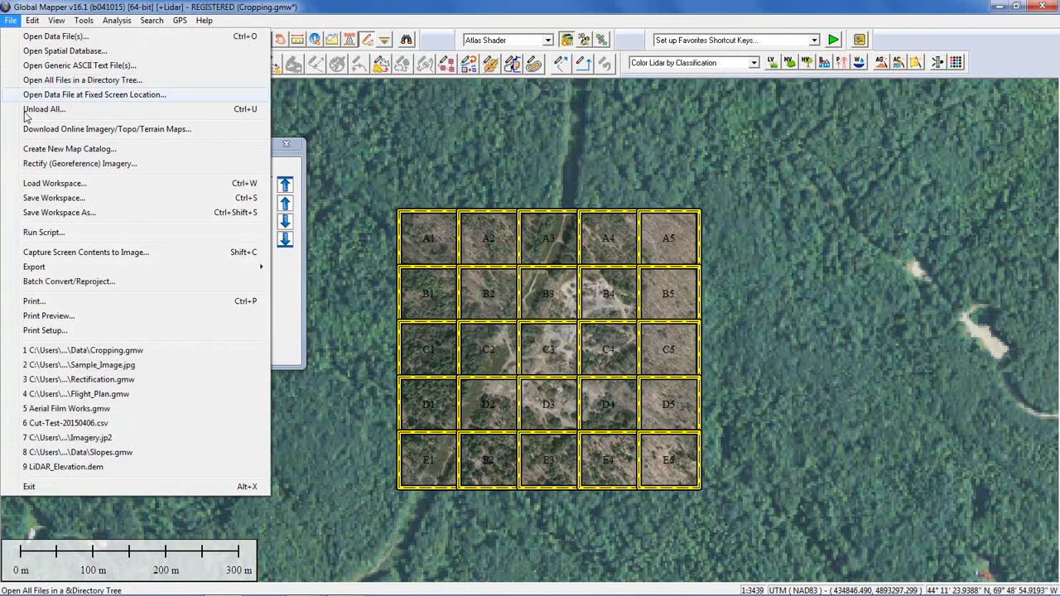
mouse_move(46, 266)
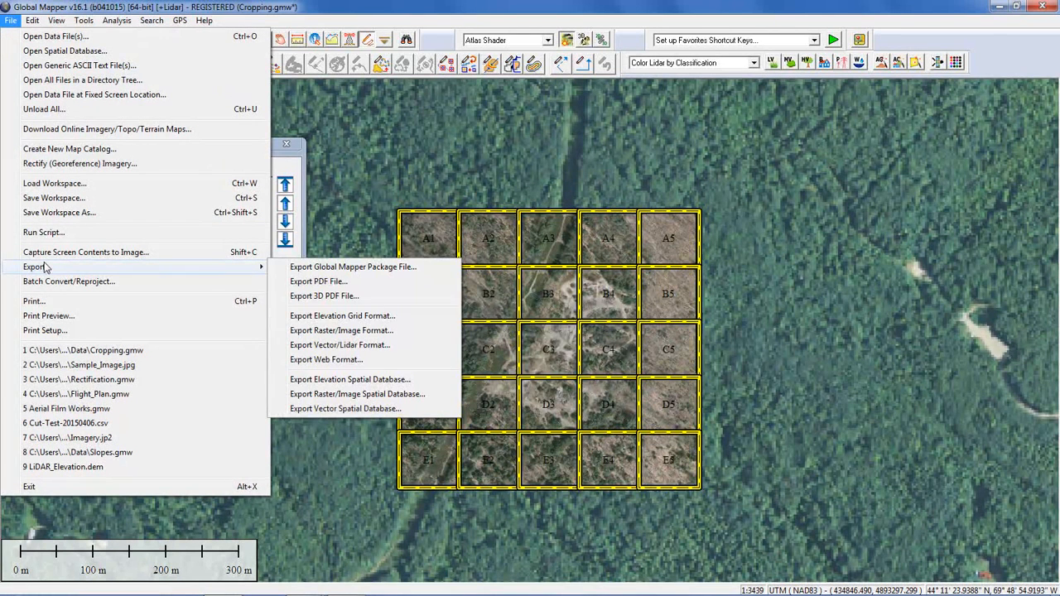
left_click(331, 332)
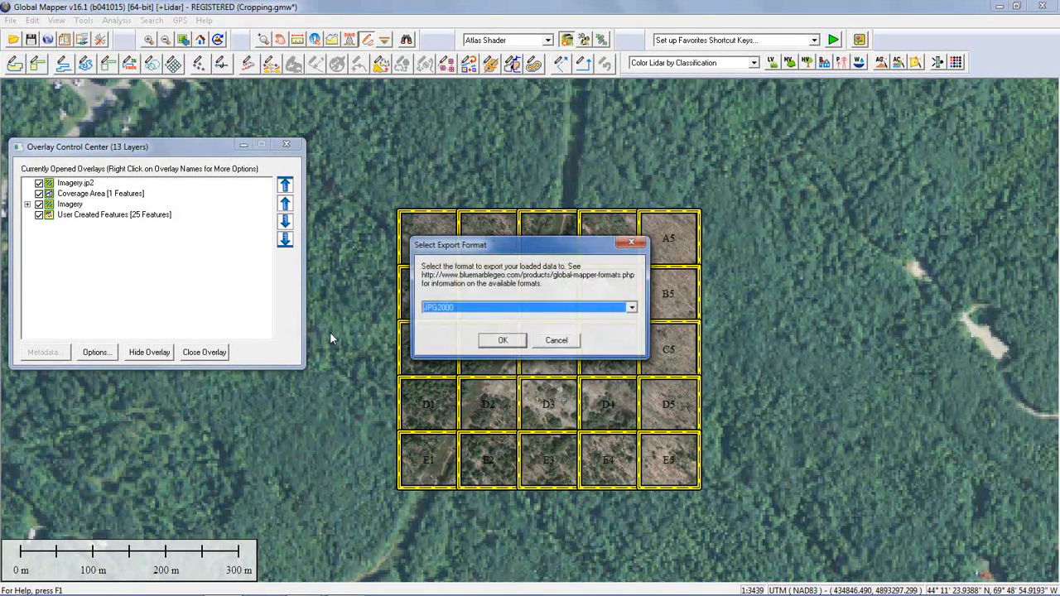
left_click(467, 310)
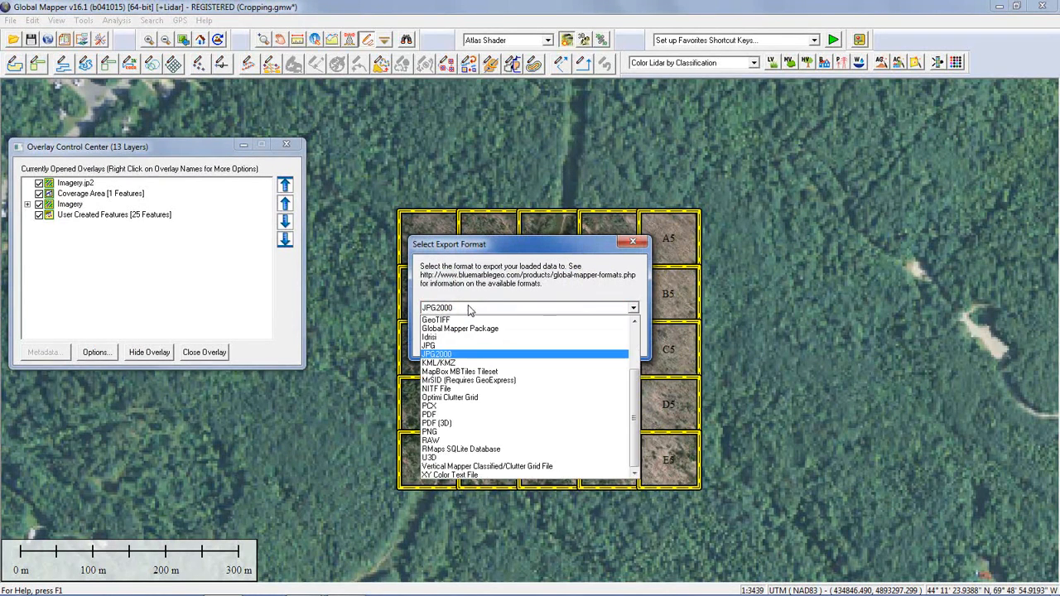
left_click(468, 356)
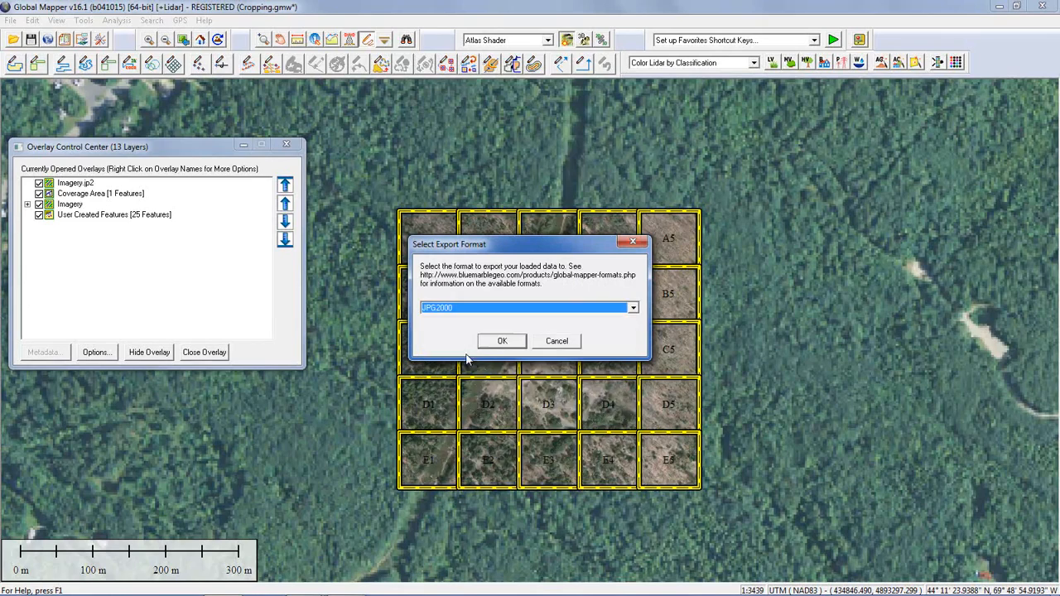
left_click(501, 348)
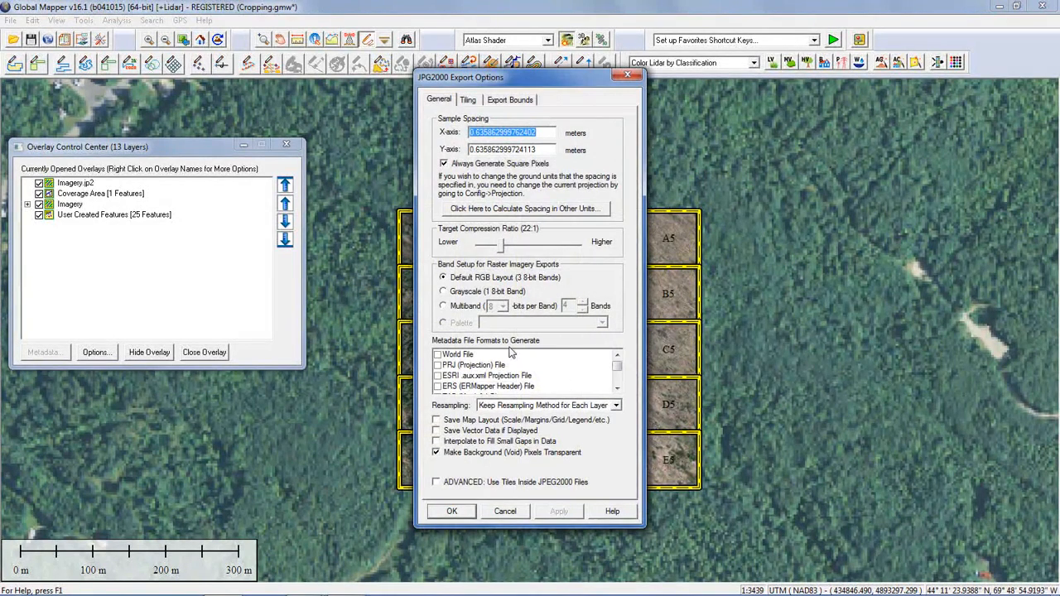
left_click(469, 101)
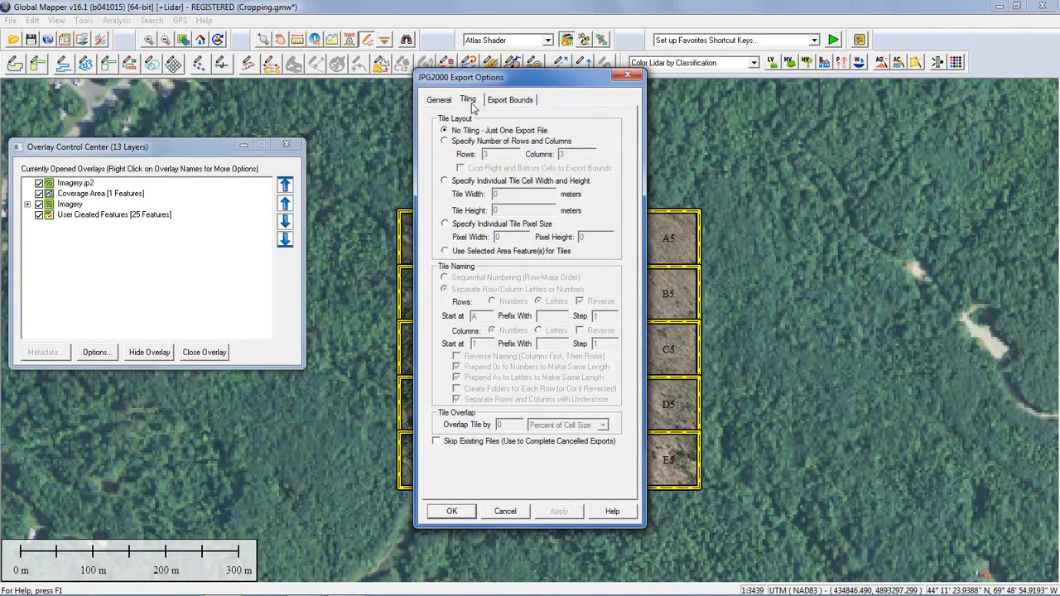
left_click_drag(580, 80, 869, 110)
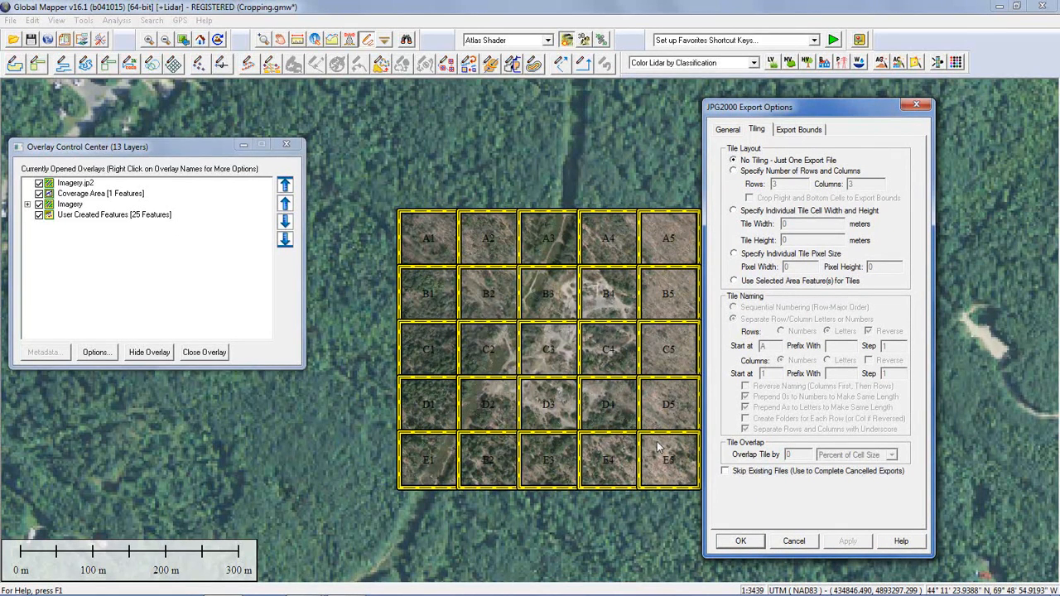
left_click(739, 283)
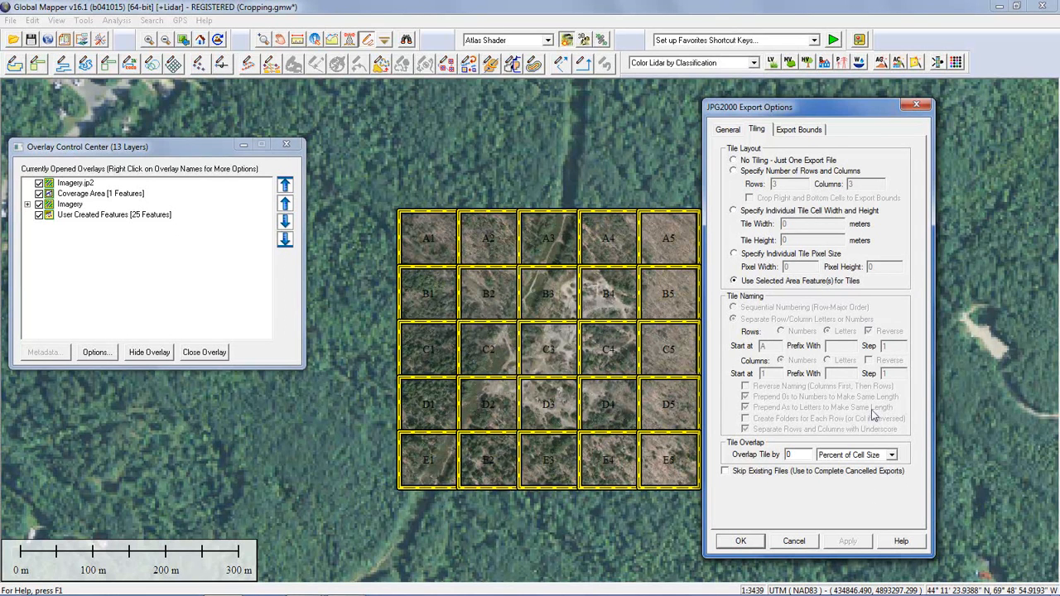
left_click(812, 541)
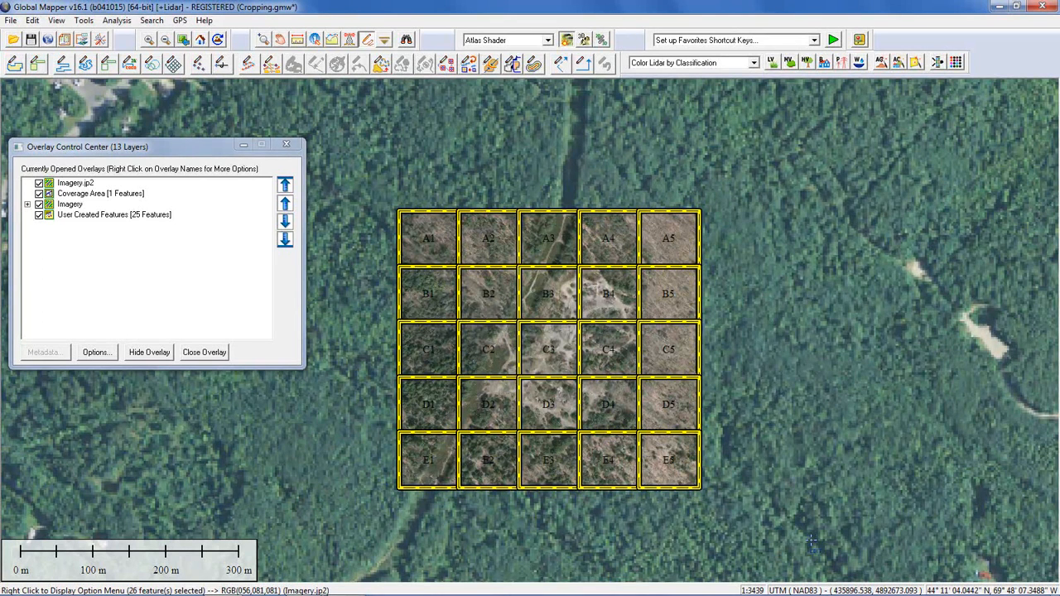
- Unload all data without saving the changes and load the workspace Point_Cloud.gmw from the Data folder
key("ctrl+u")
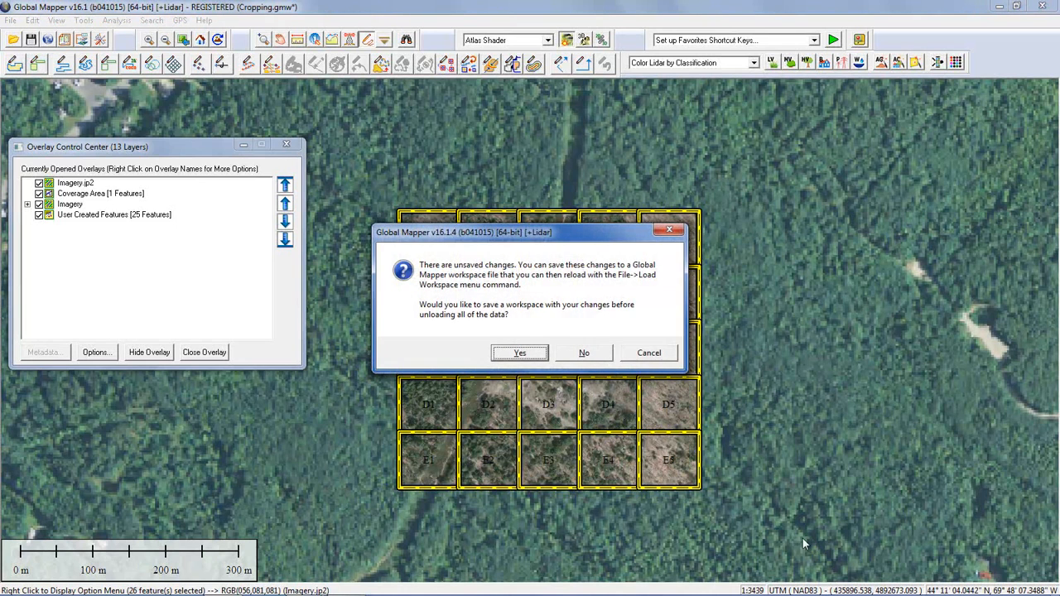
left_click(590, 356)
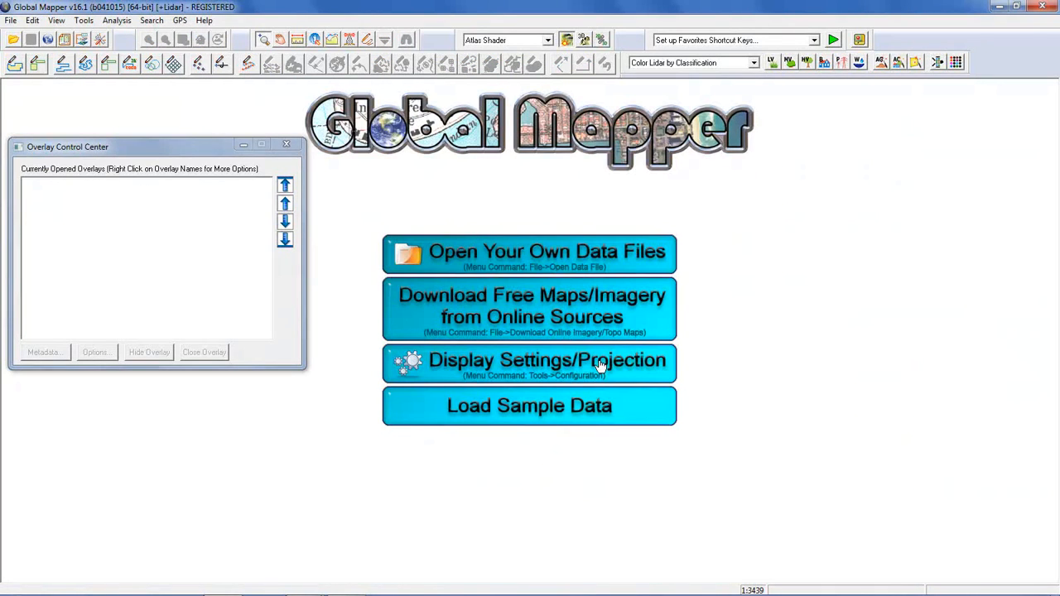
left_click(10, 20)
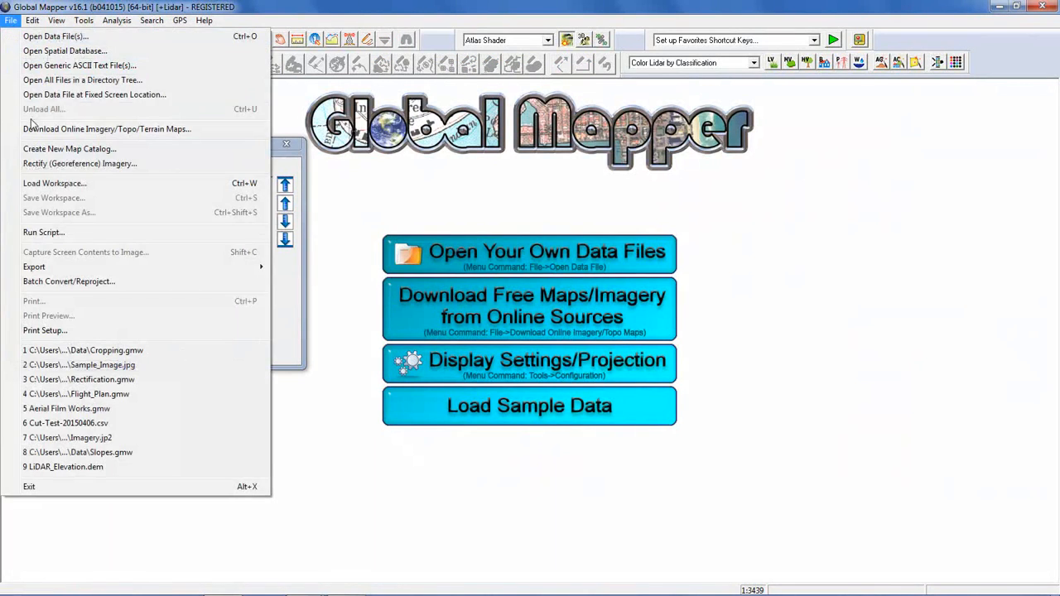
left_click(58, 183)
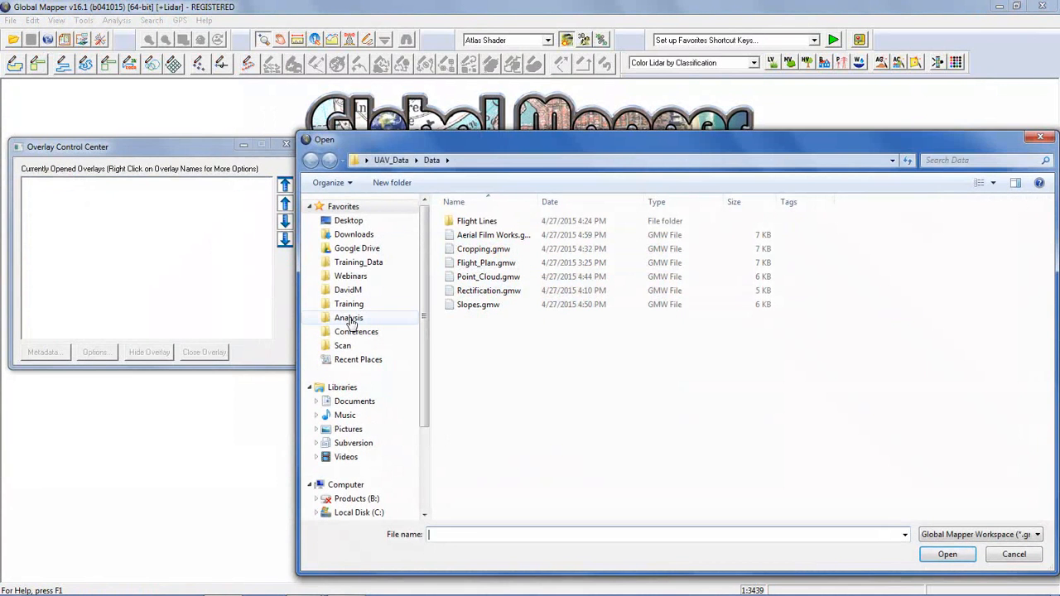
left_click(484, 276)
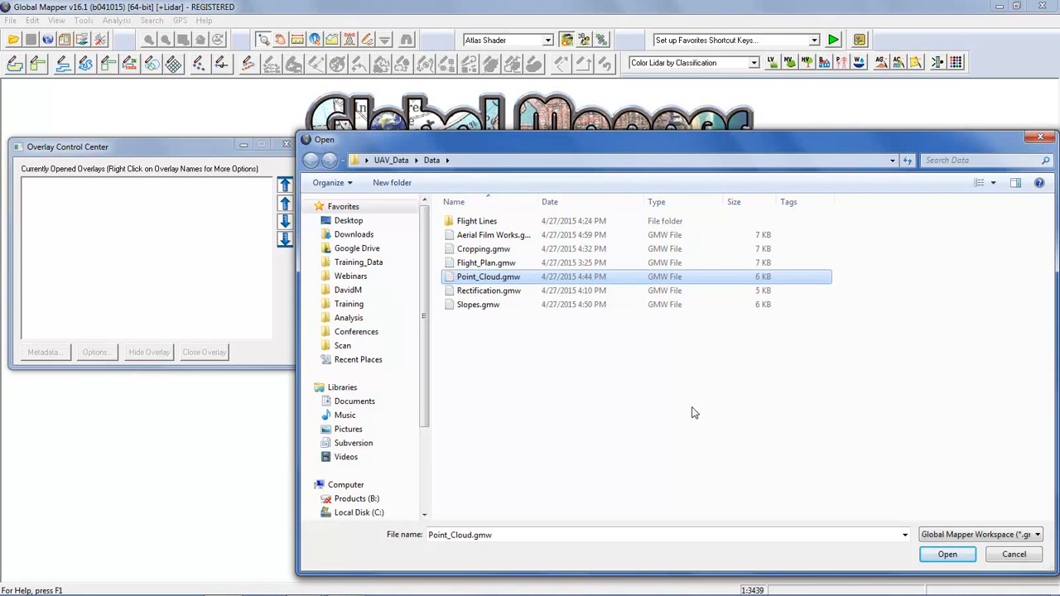
left_click(929, 552)
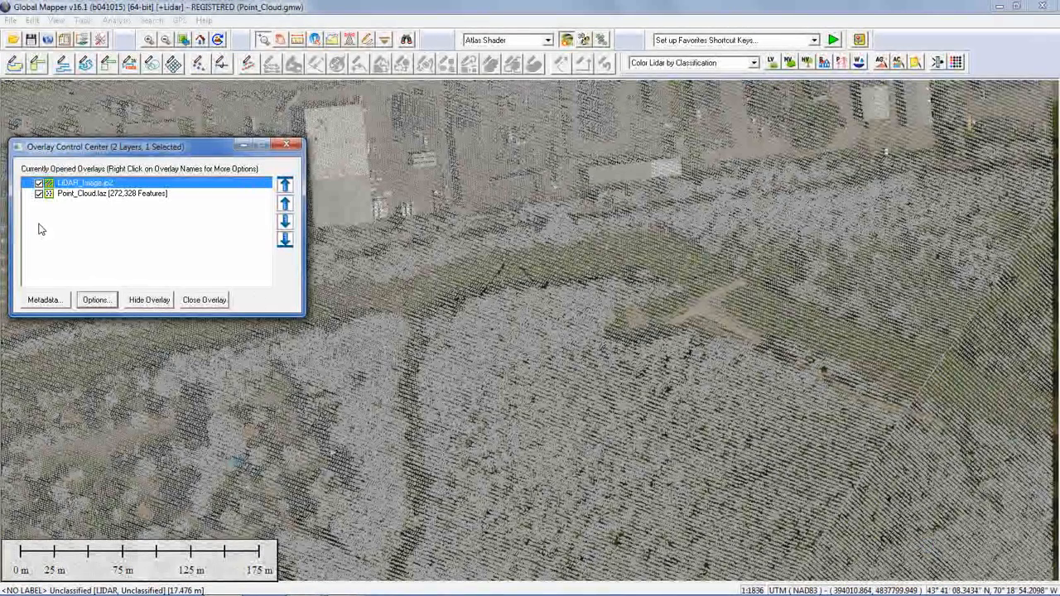
- Switch the Point_Cloud.laz layer off and on over the image and inspect the attributes of one lidar point
left_click(38, 194)
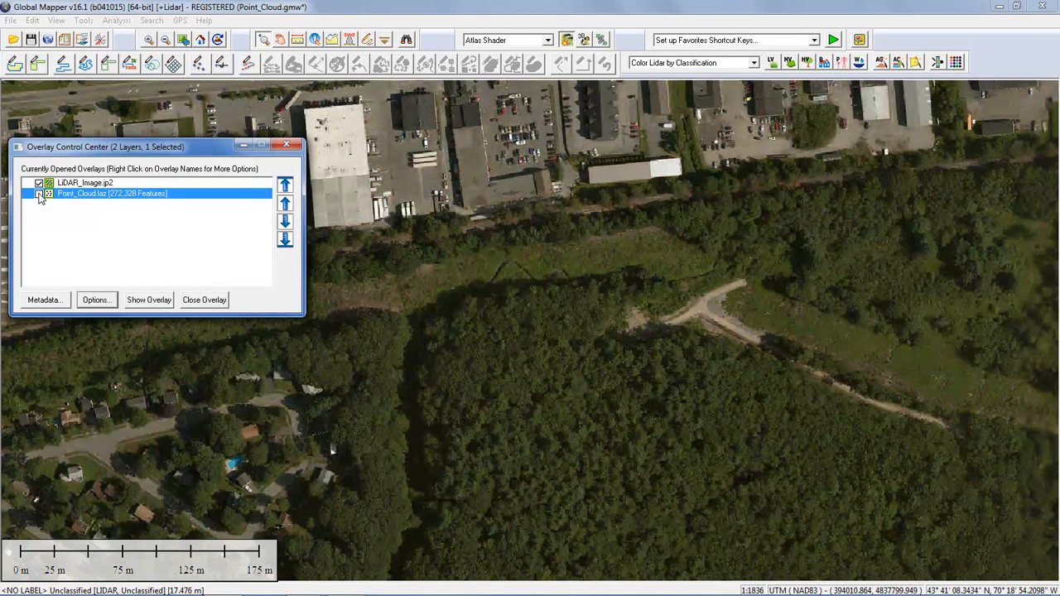
left_click(39, 194)
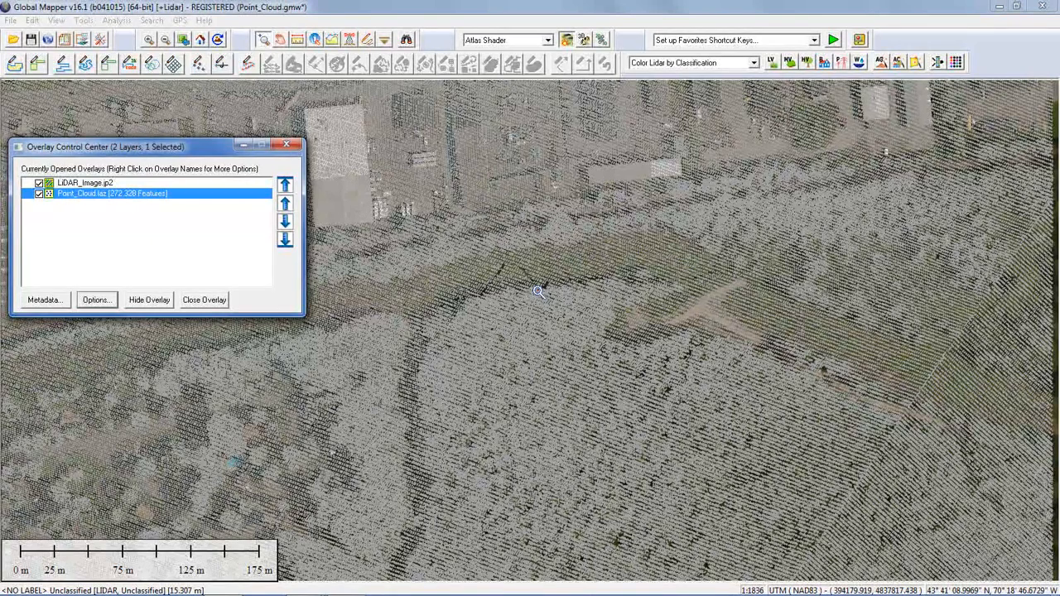
left_click(315, 40)
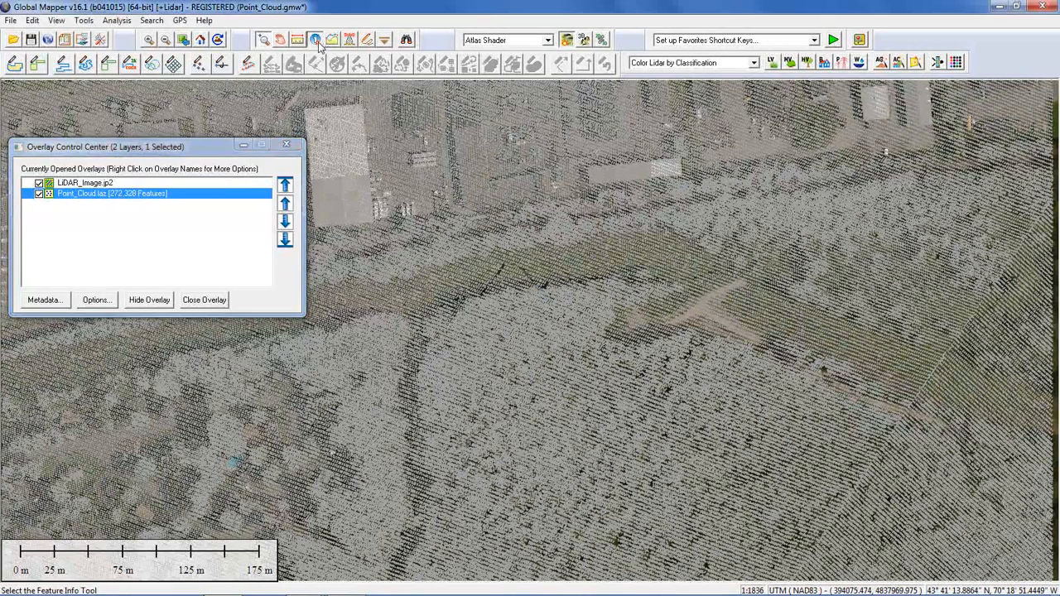
left_click(490, 241)
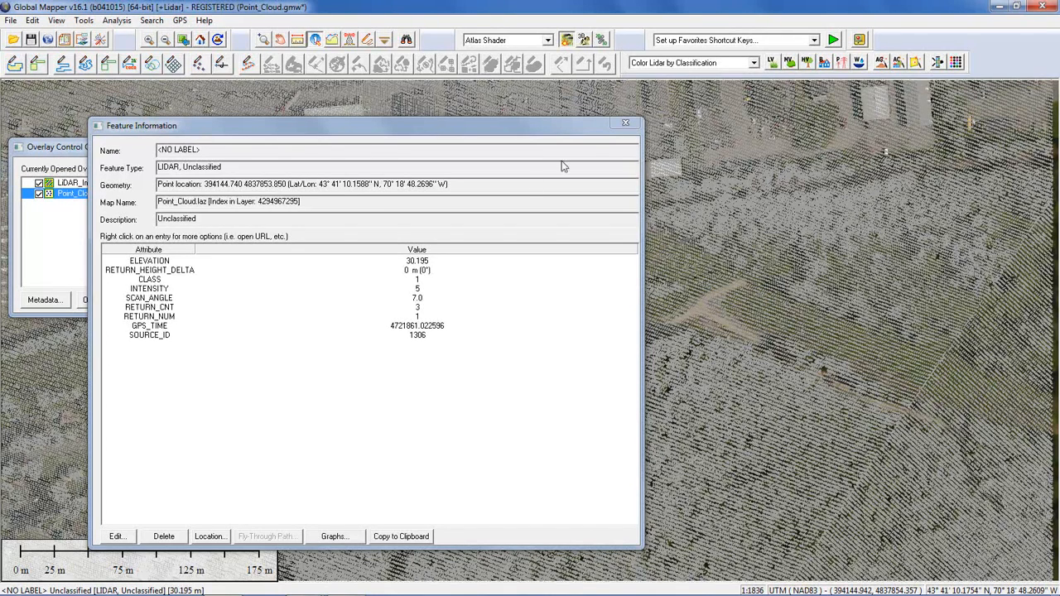
left_click(627, 124)
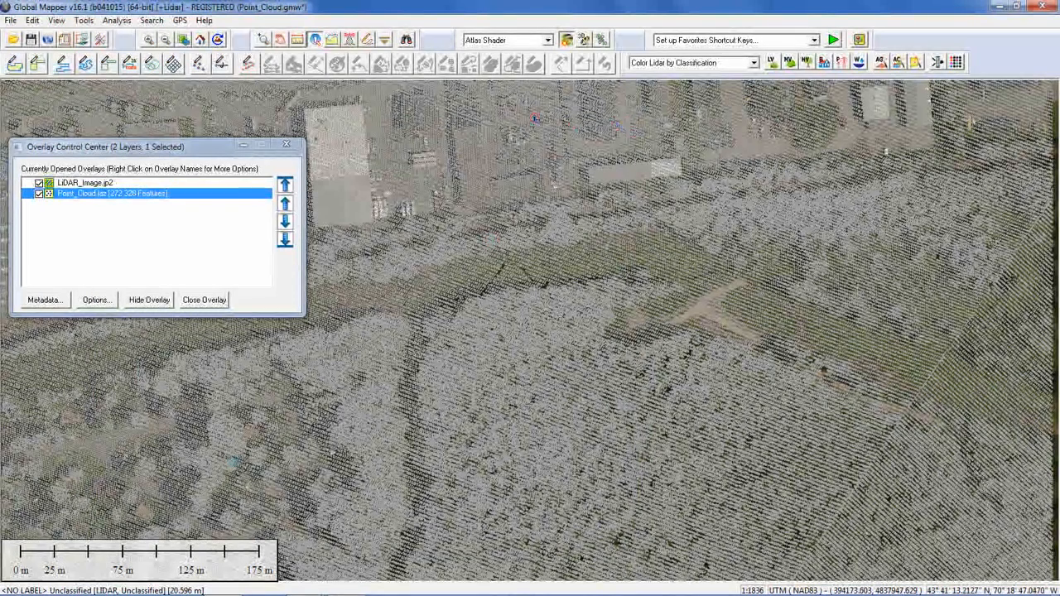
- Examine the point cloud in the 3D view from a rotated angle and close the 3D view
left_click(583, 40)
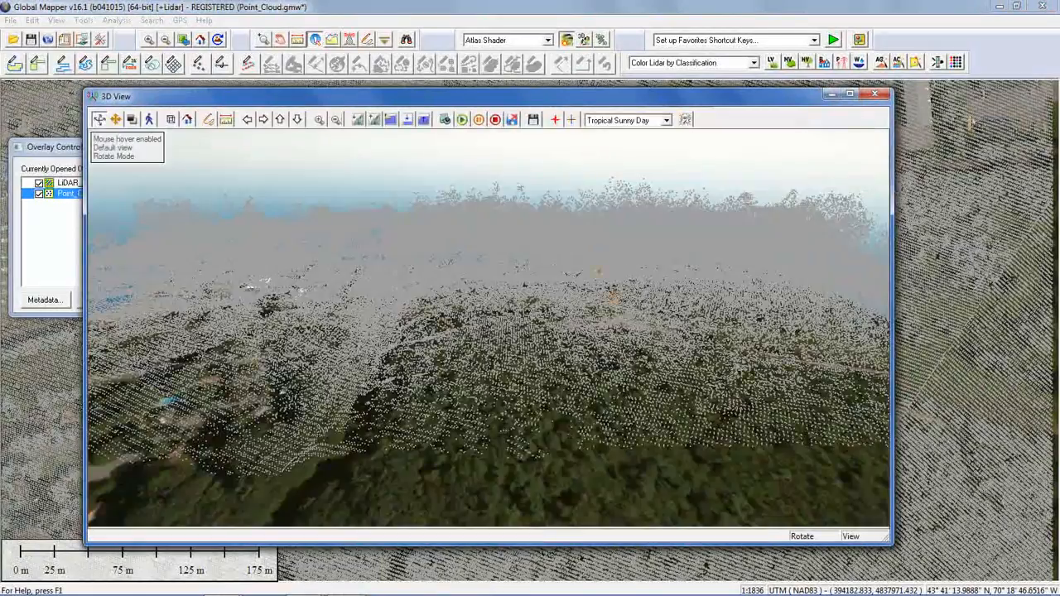
left_click_drag(571, 290, 490, 322)
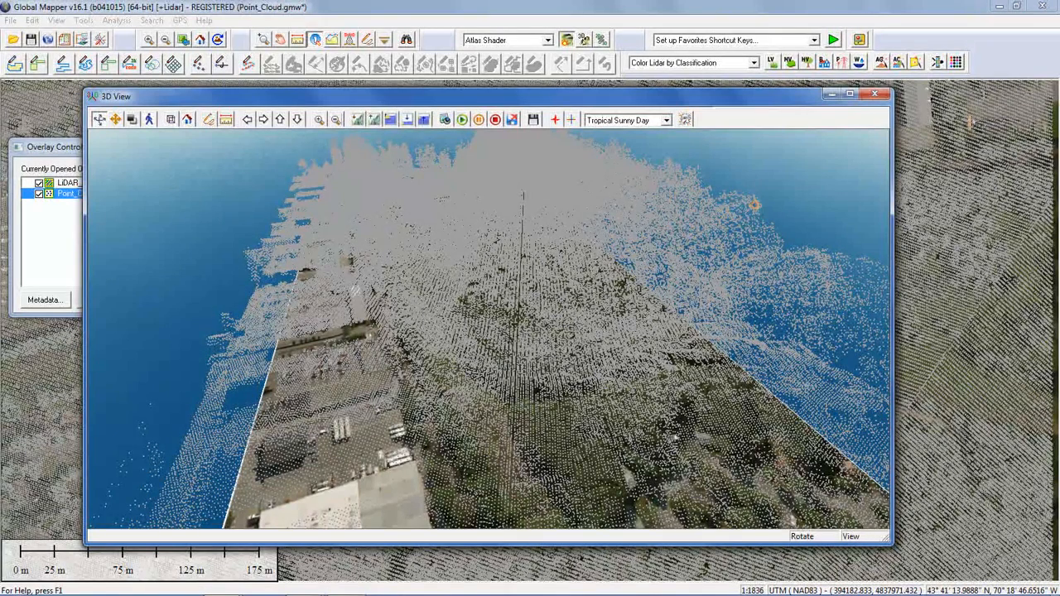
left_click(874, 94)
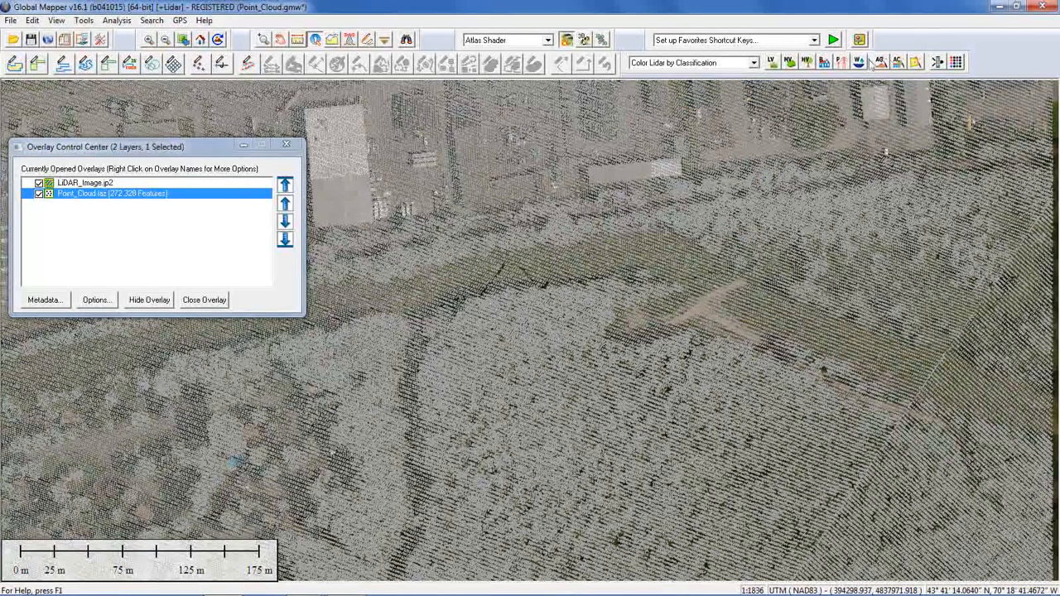
- Color the lidar point cloud by elevation
left_click(723, 66)
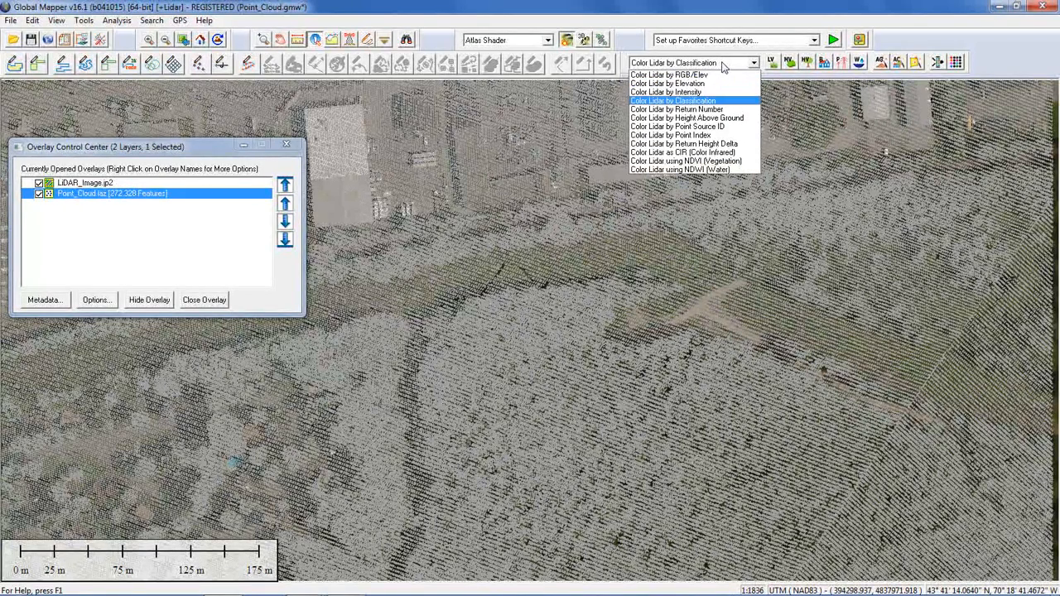
left_click(705, 85)
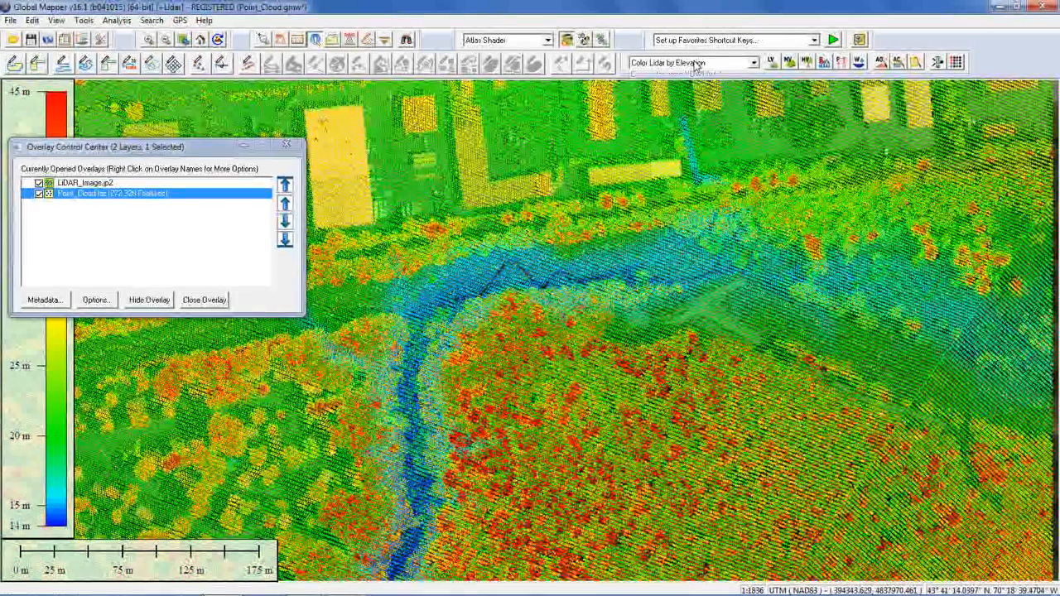
- Color the lidar points by classification and switch the Point_Cloud.laz layer off and on to compare it with the image
left_click(696, 63)
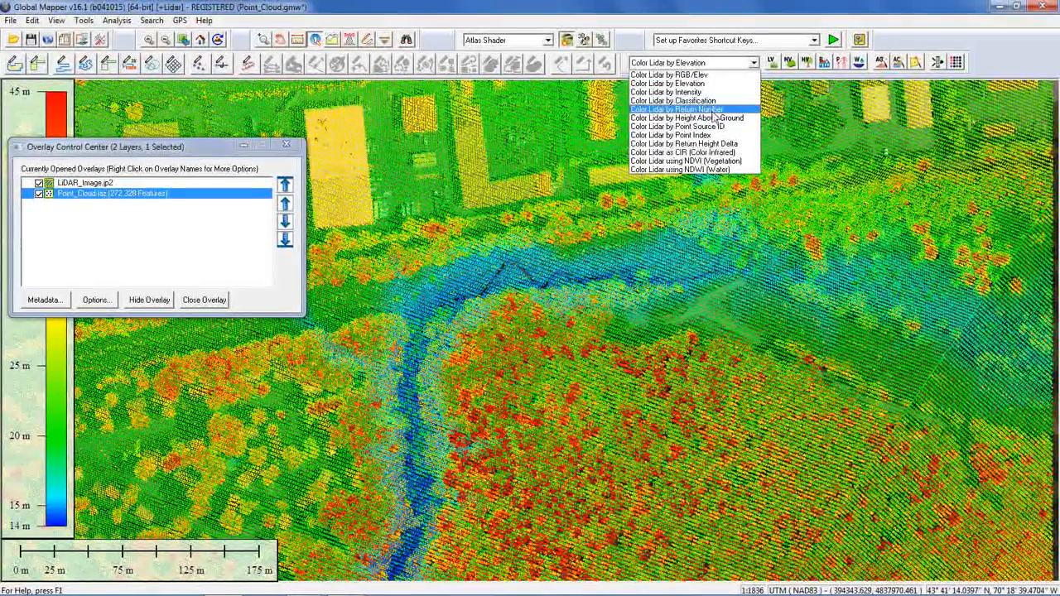
left_click(713, 101)
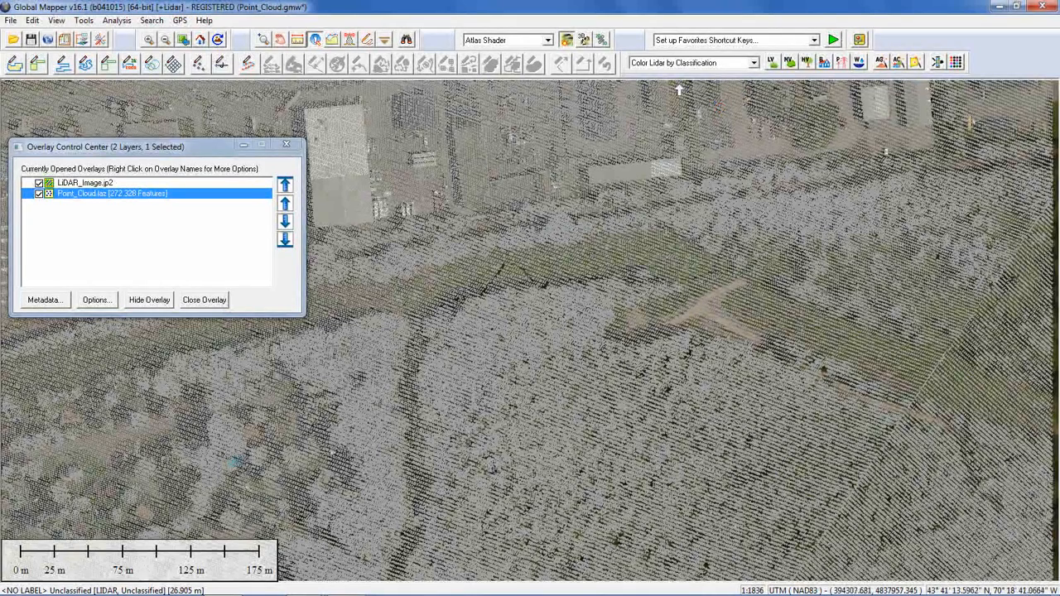
left_click(38, 194)
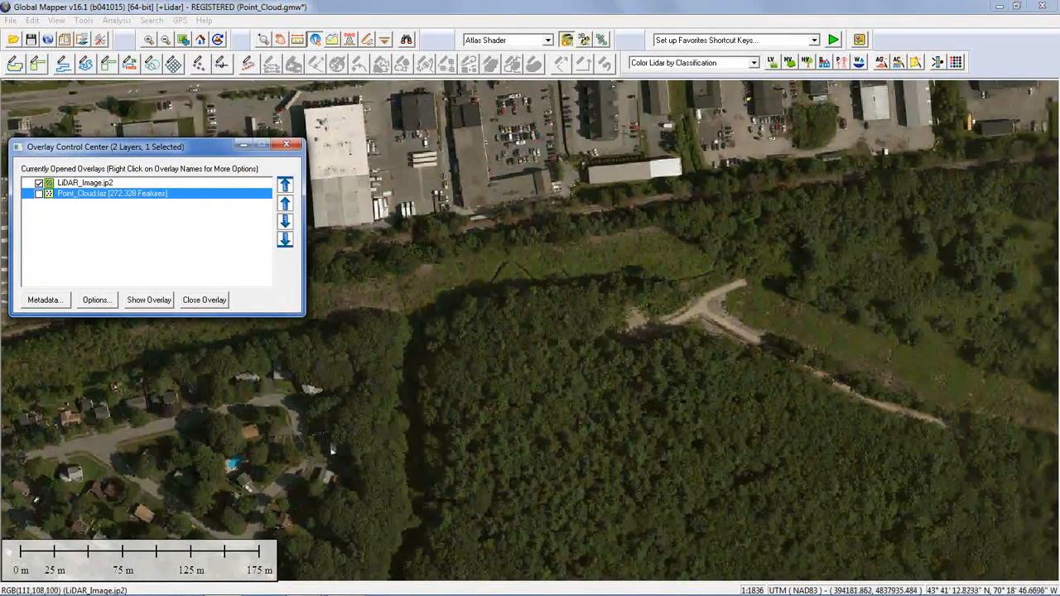
left_click(38, 193)
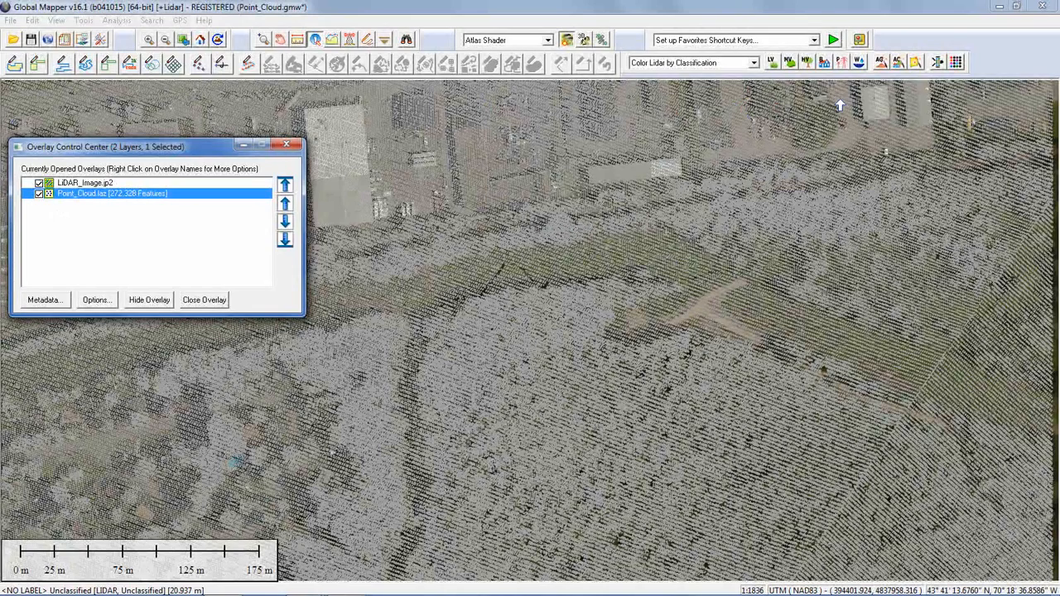
- Automatically classify ground points in Point_Cloud.laz with a bin size of 5 point spacings and inspect the attributes of ground points
left_click(881, 66)
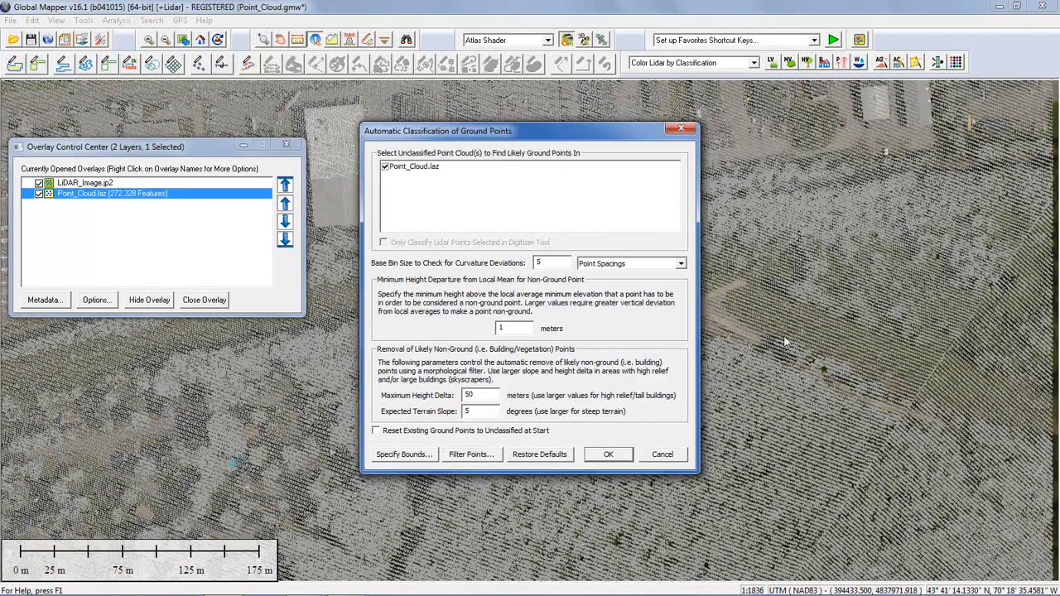
left_click(608, 456)
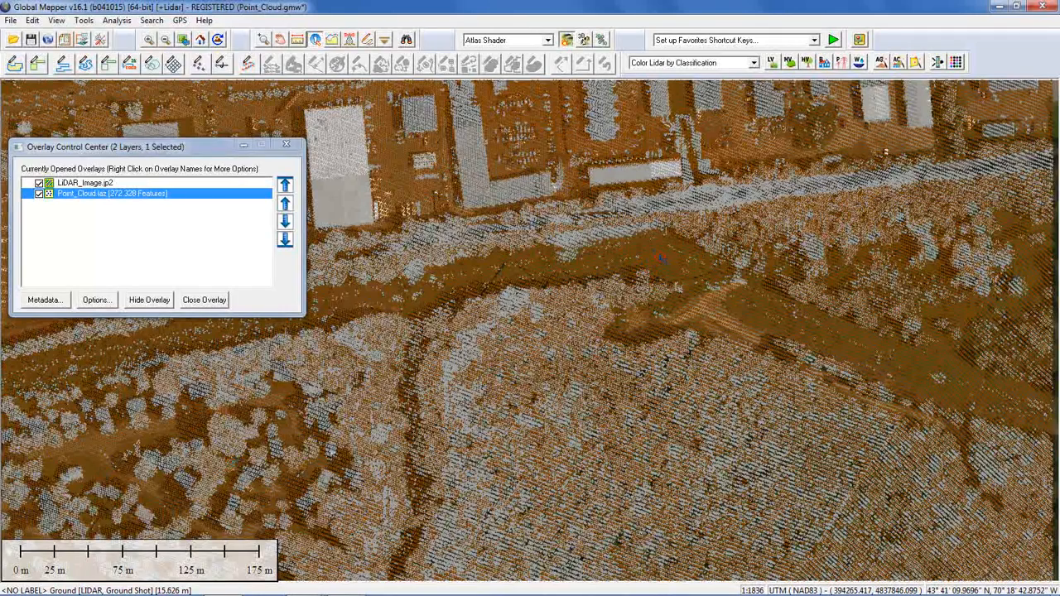
left_click(655, 252)
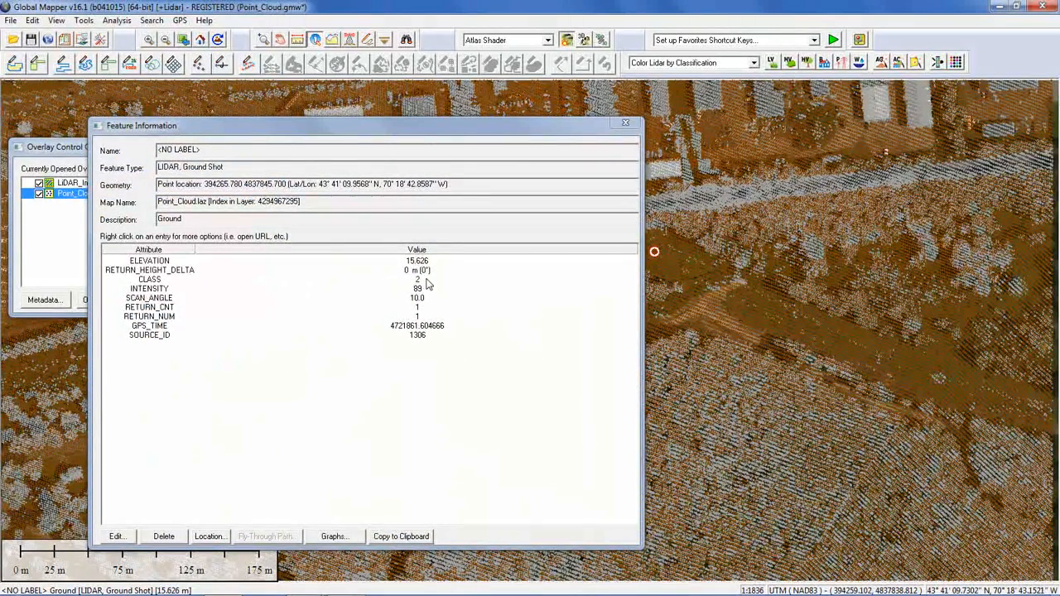
left_click(668, 264)
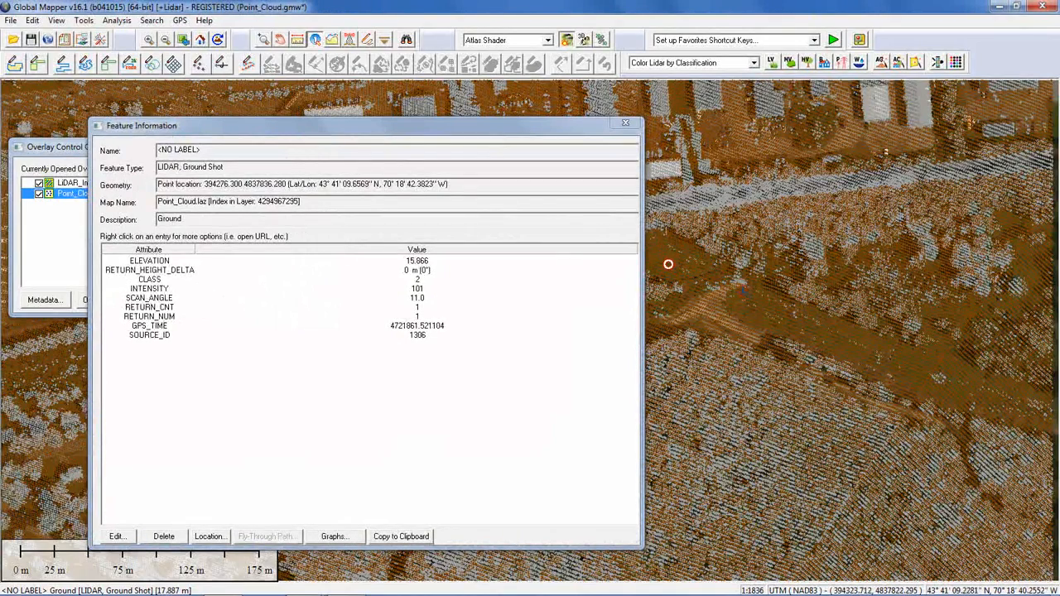
left_click(749, 321)
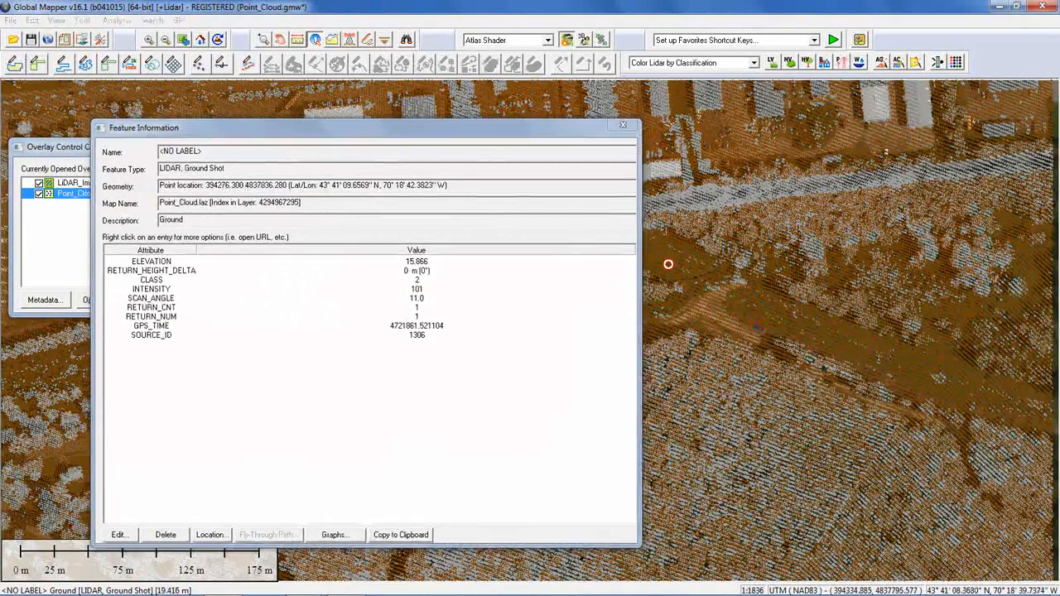
left_click(625, 125)
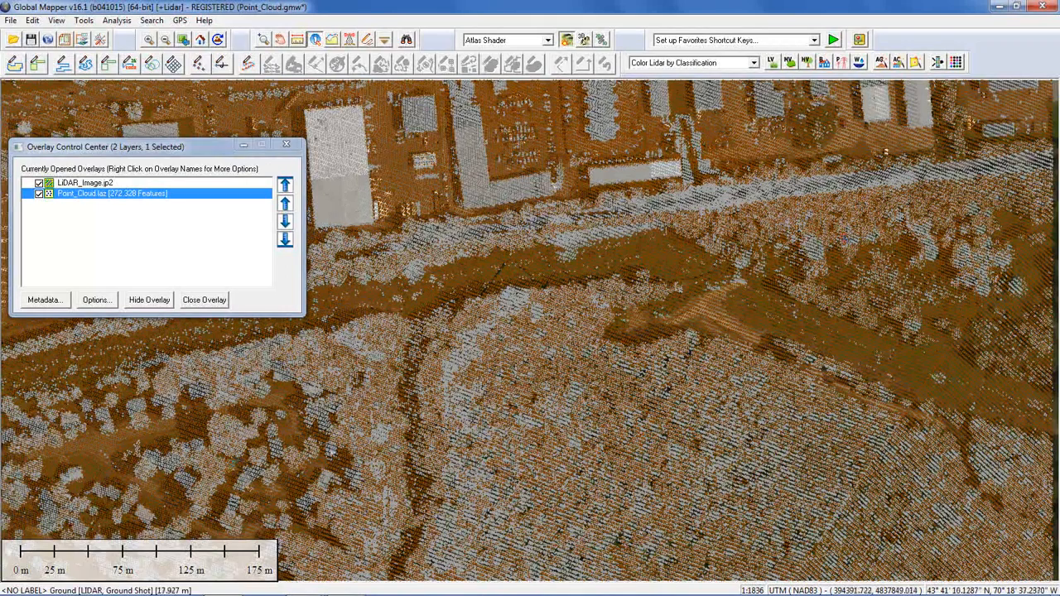
- Automatically classify building and vegetation points in Point_Cloud.laz with a minimum height of 2 meters, and uncover the northwestern buildings
left_click(897, 63)
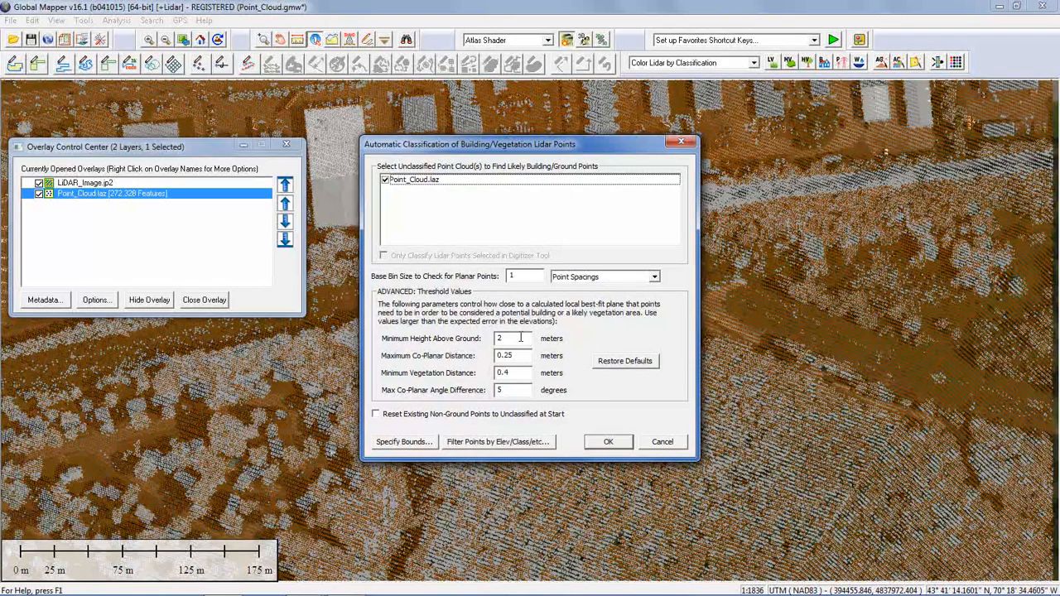
left_click(609, 442)
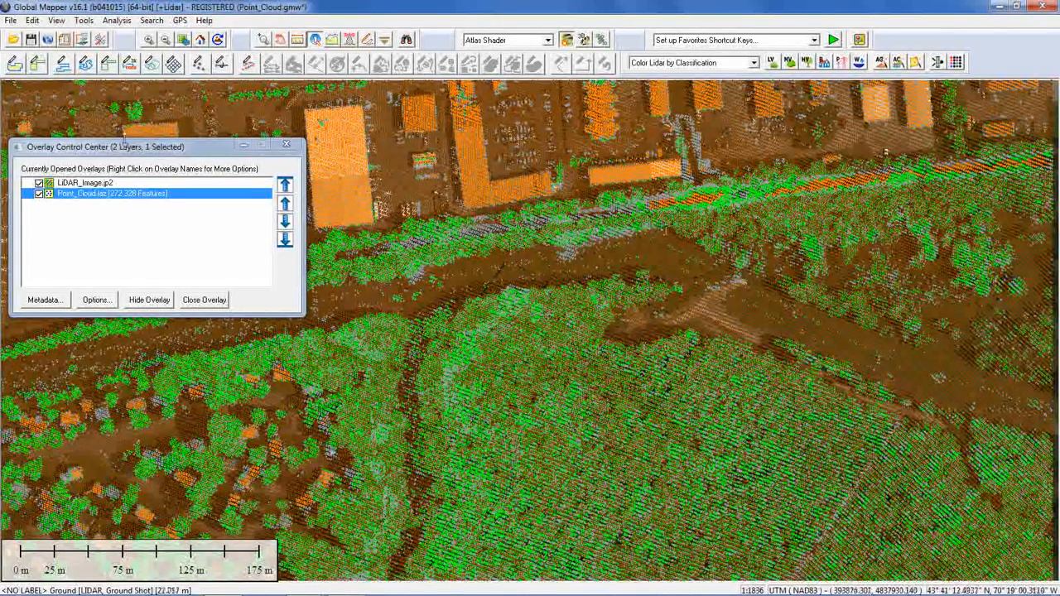
left_click_drag(132, 146, 774, 200)
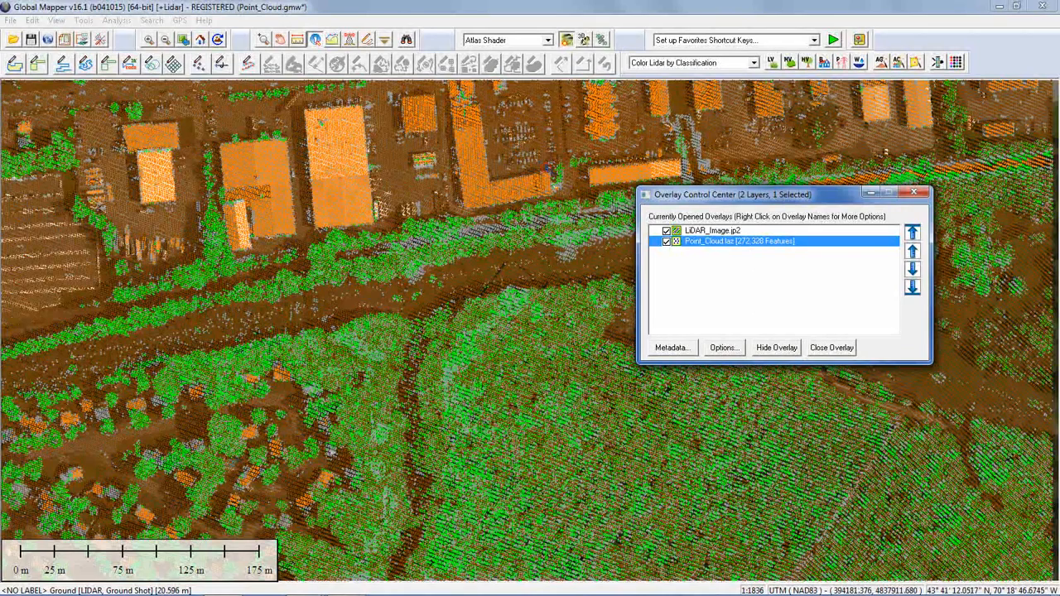
- Set the path profile's point corridor width to 25 meters
left_click(331, 39)
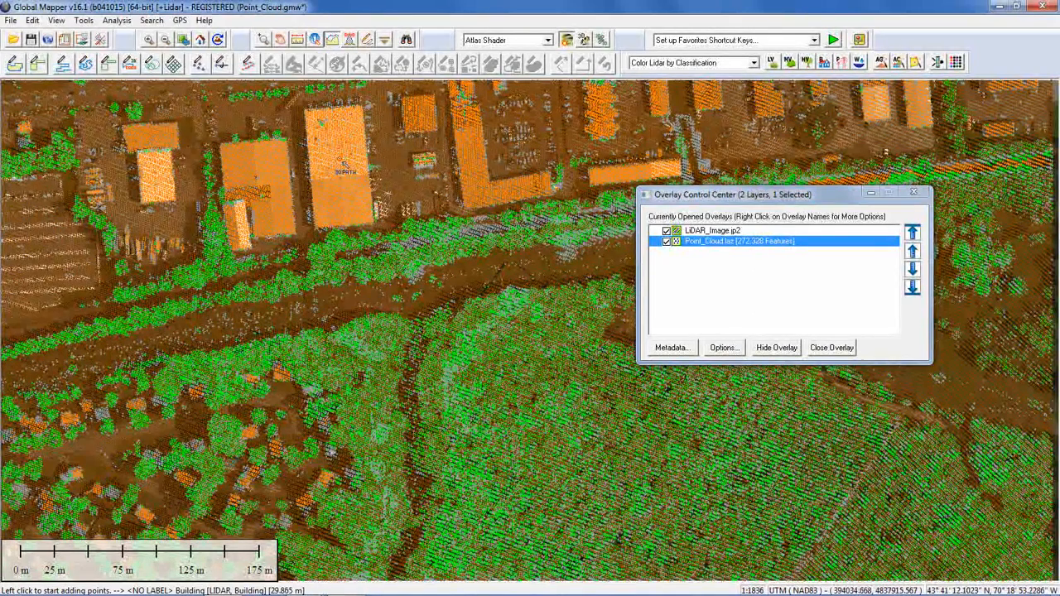
right_click(339, 109)
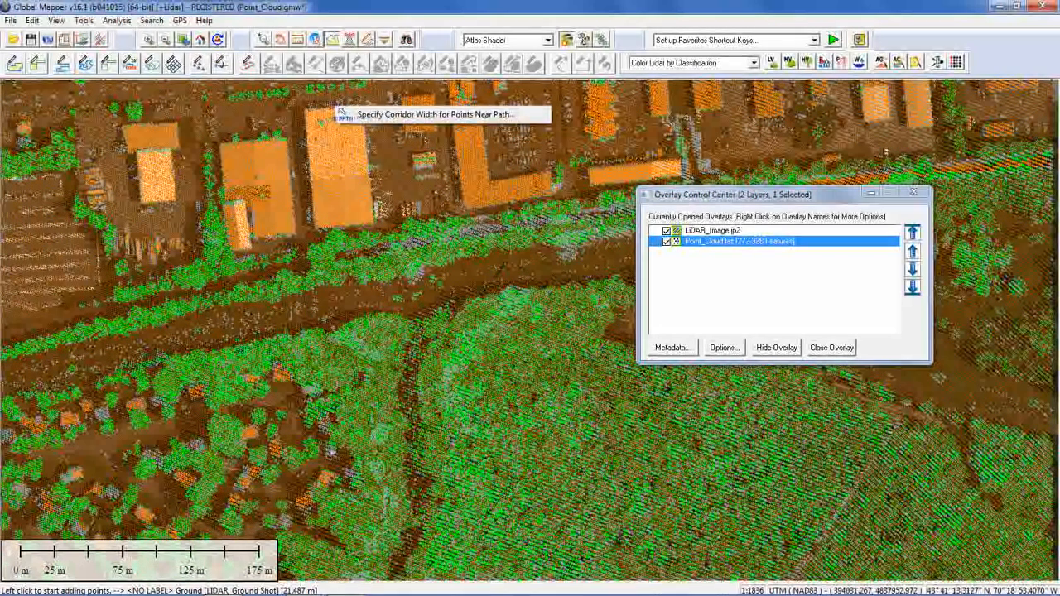
left_click(370, 125)
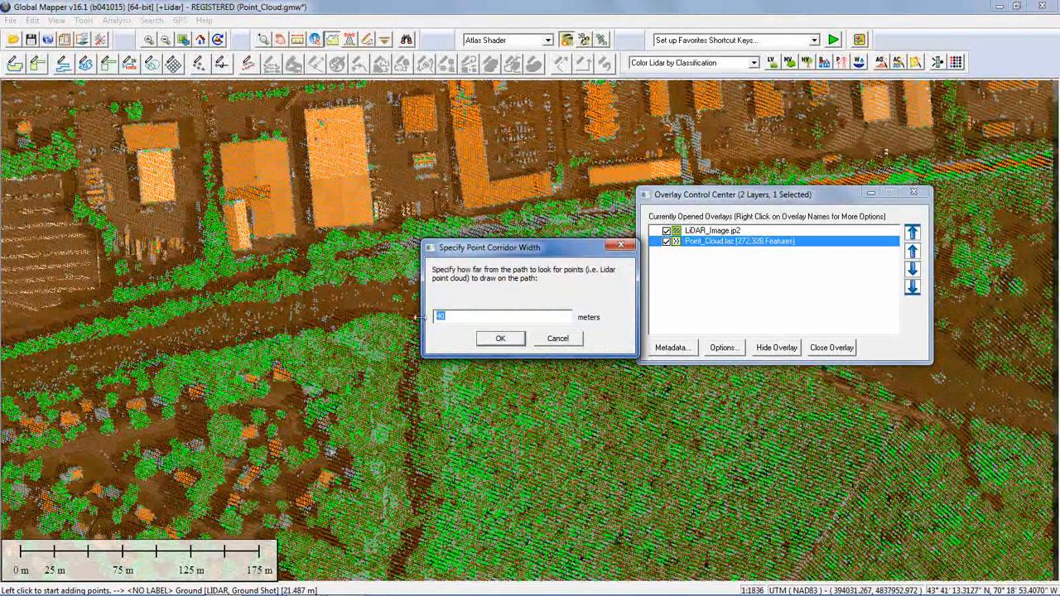
type("25")
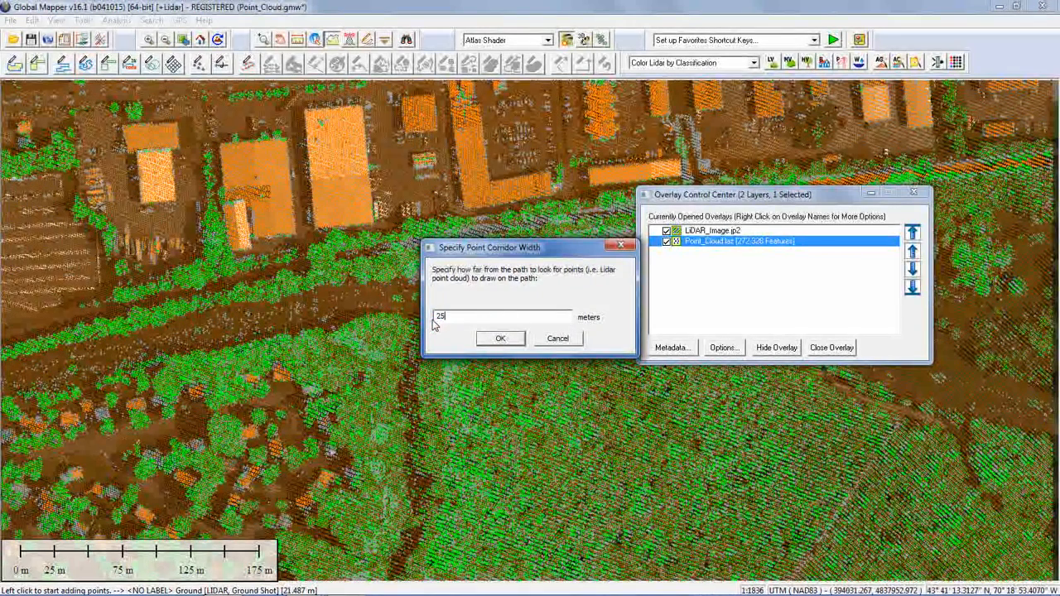
left_click(499, 339)
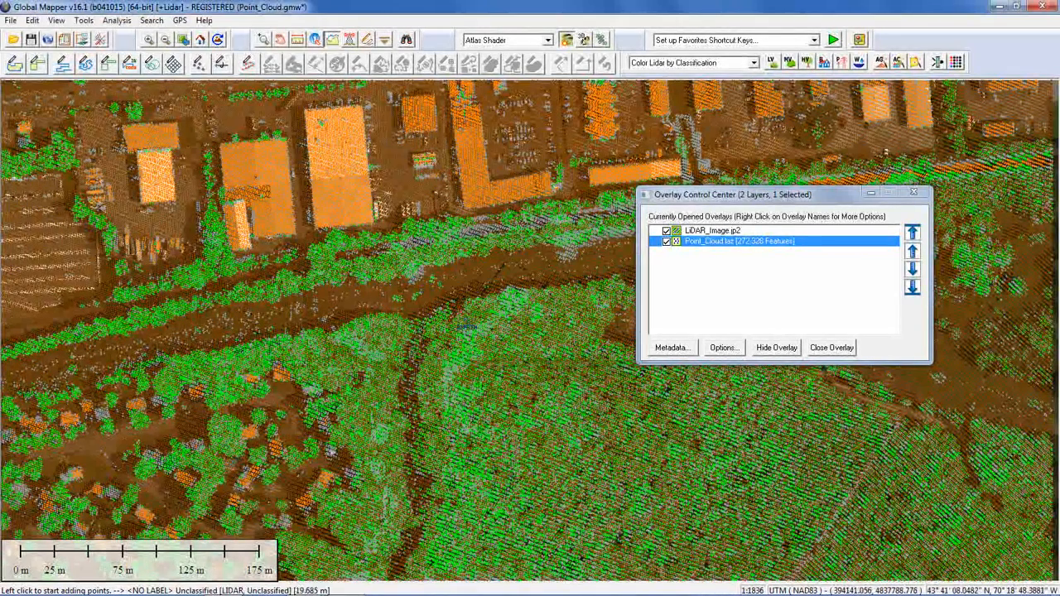
- Draw a path profile lengthwise through the large two-level building, select its lower roof points in the profile, and clear the selection
left_click(335, 106)
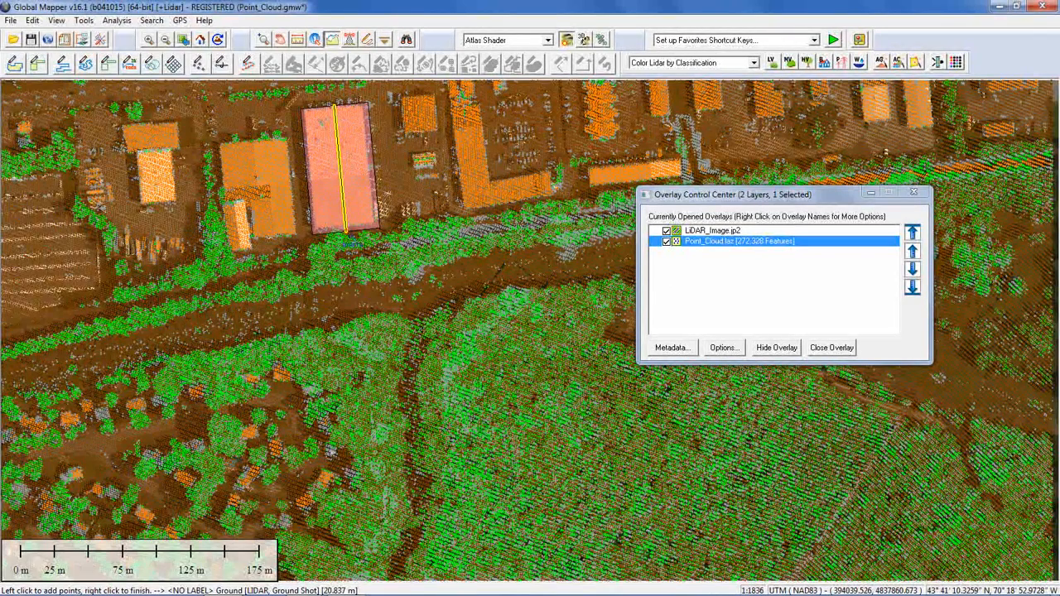
right_click(345, 236)
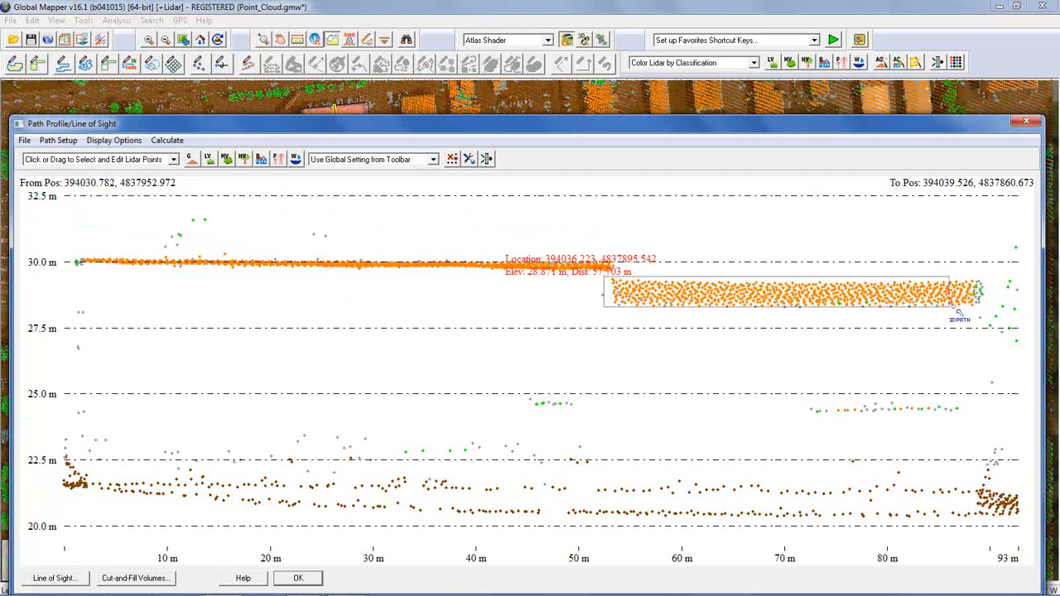
left_click_drag(989, 313, 608, 276)
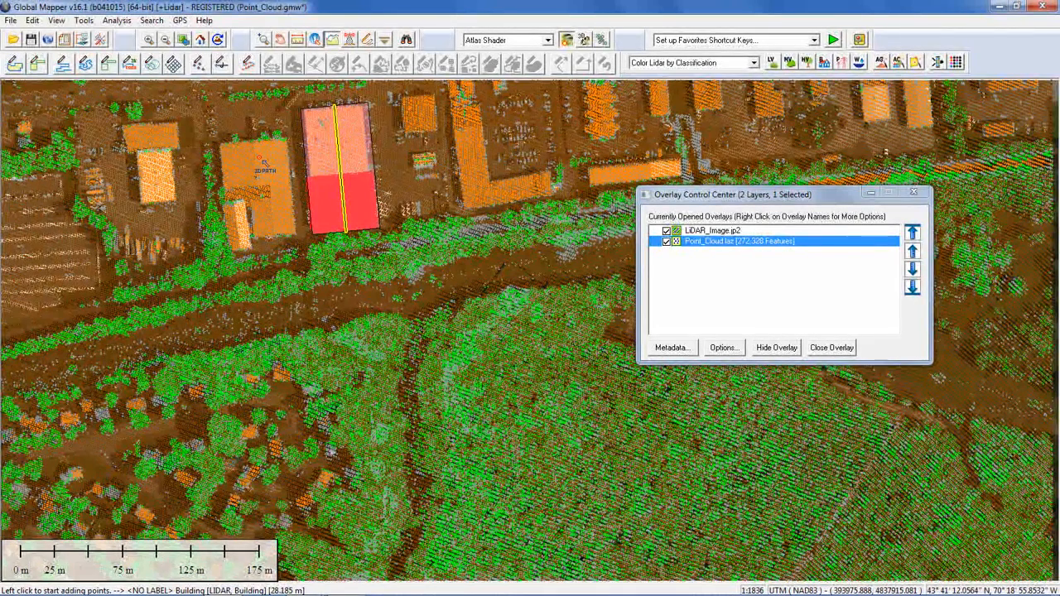
key("Escape")
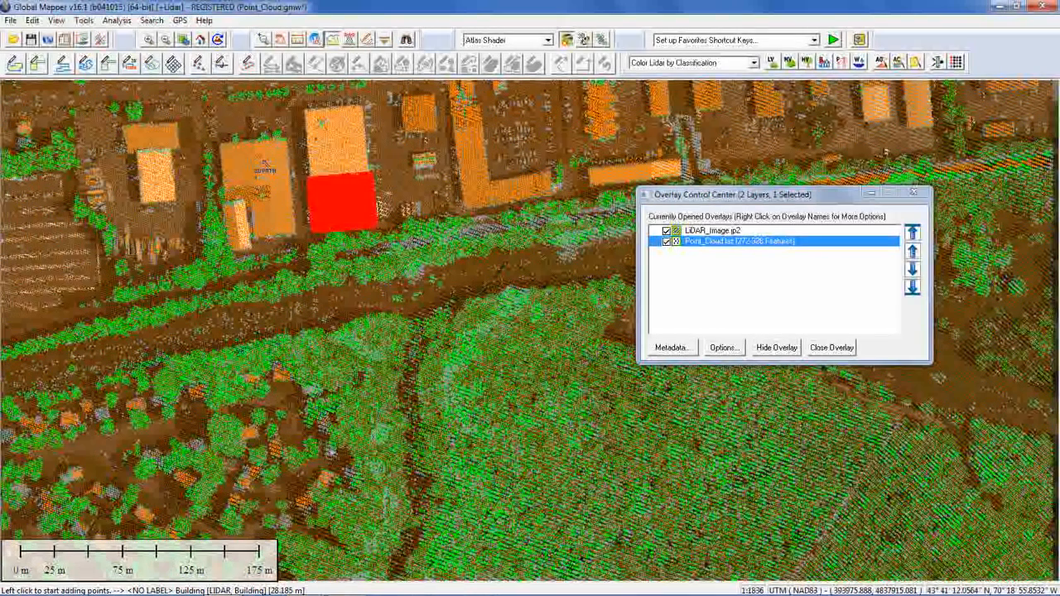
left_click(369, 41)
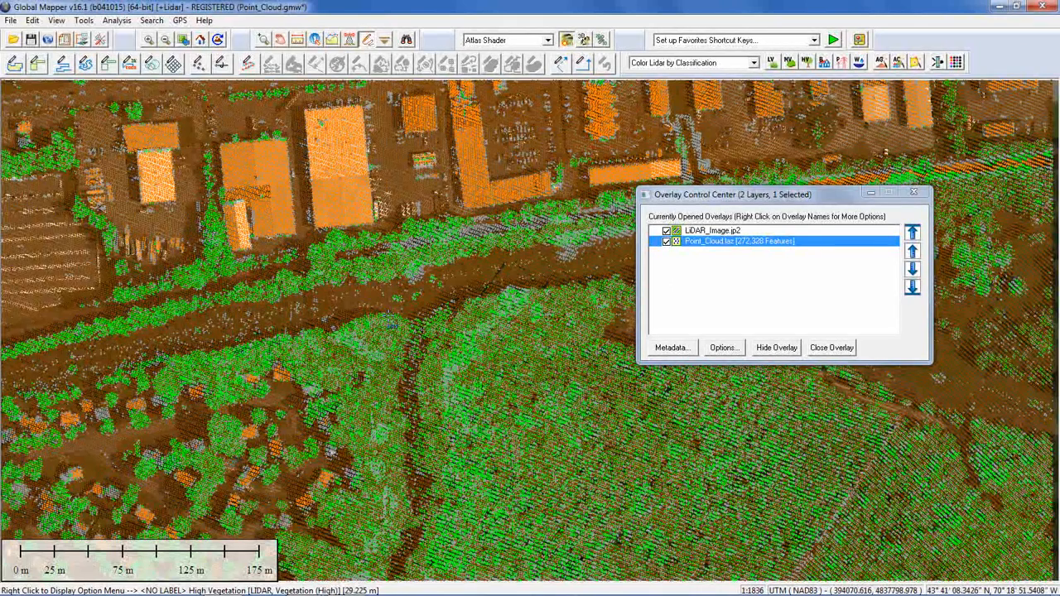
- Extract 3D building outlines with separate roof pieces and no tree points from Point_Cloud.laz, and hide the point cloud layer
left_click(916, 63)
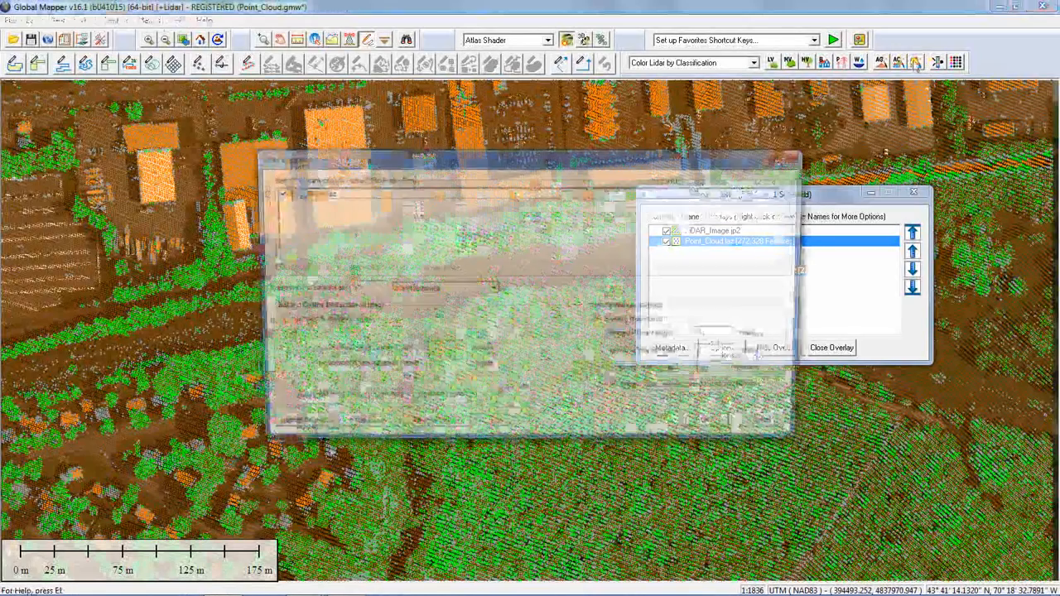
left_click(275, 322)
left_click(600, 322)
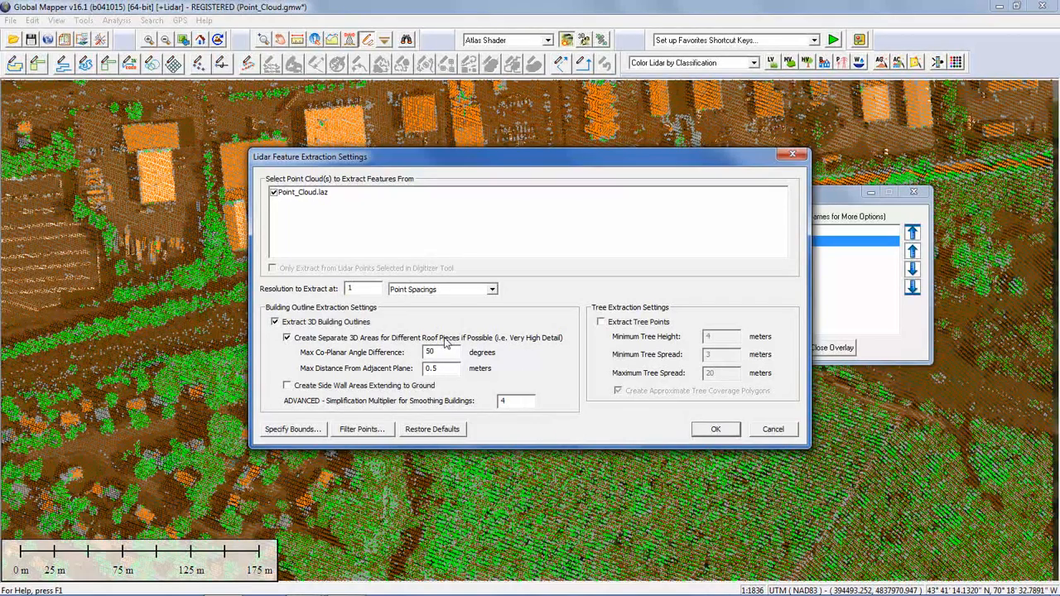
double_click(511, 401)
left_click(714, 429)
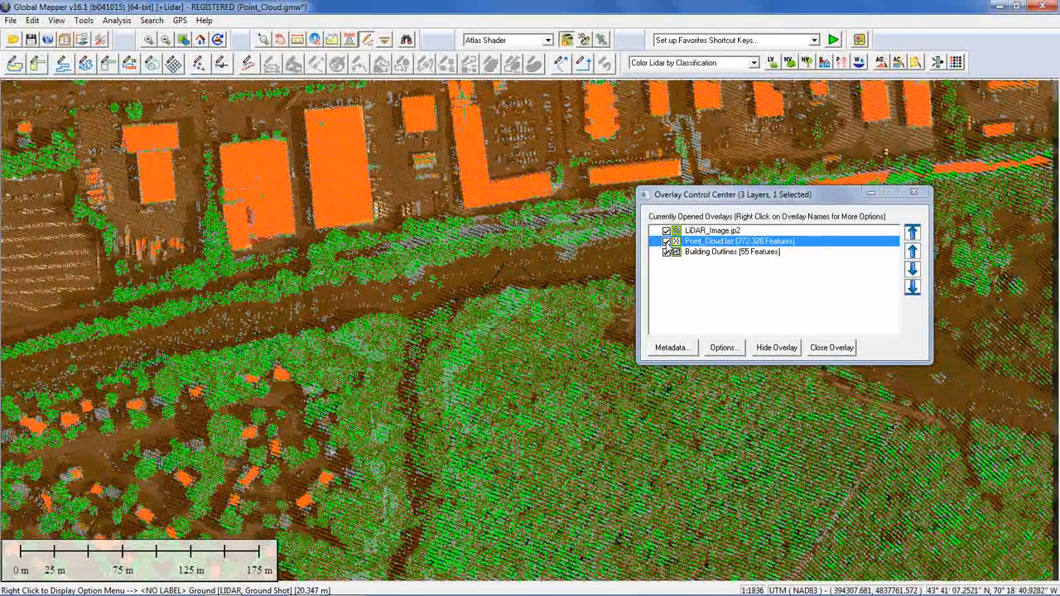
left_click(666, 241)
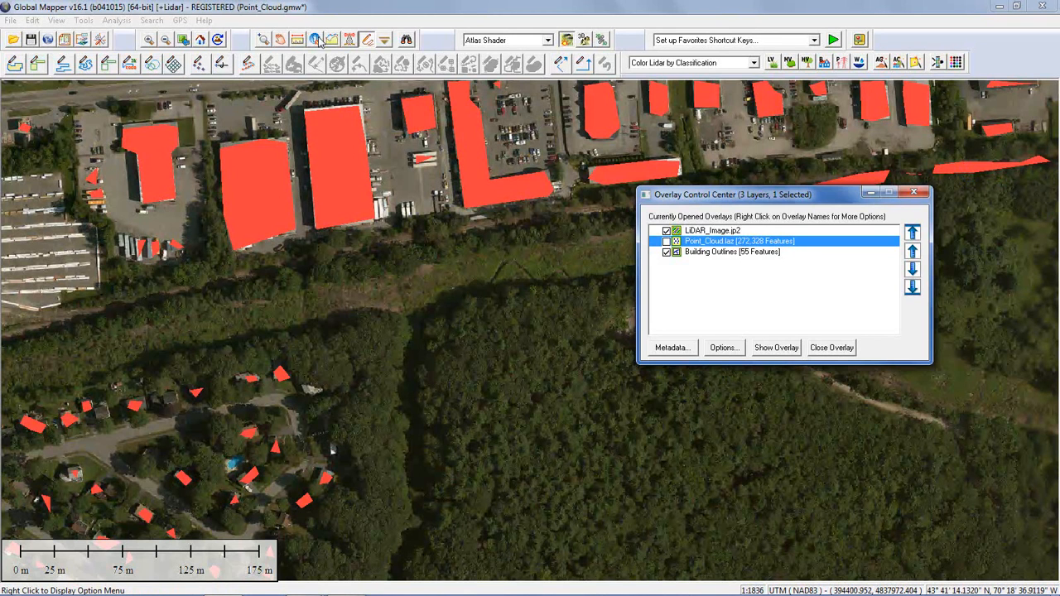
- Inspect the attributes of the large building's roof outline, close the Overlay Control Center and deselect the outline
left_click(327, 73)
left_click(355, 139)
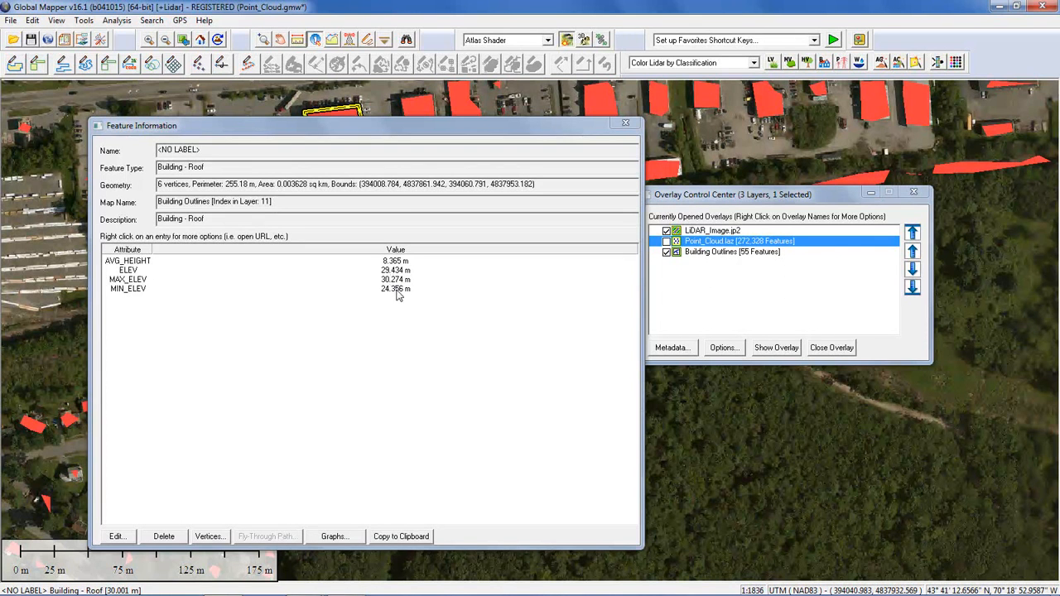
left_click(625, 123)
left_click(914, 194)
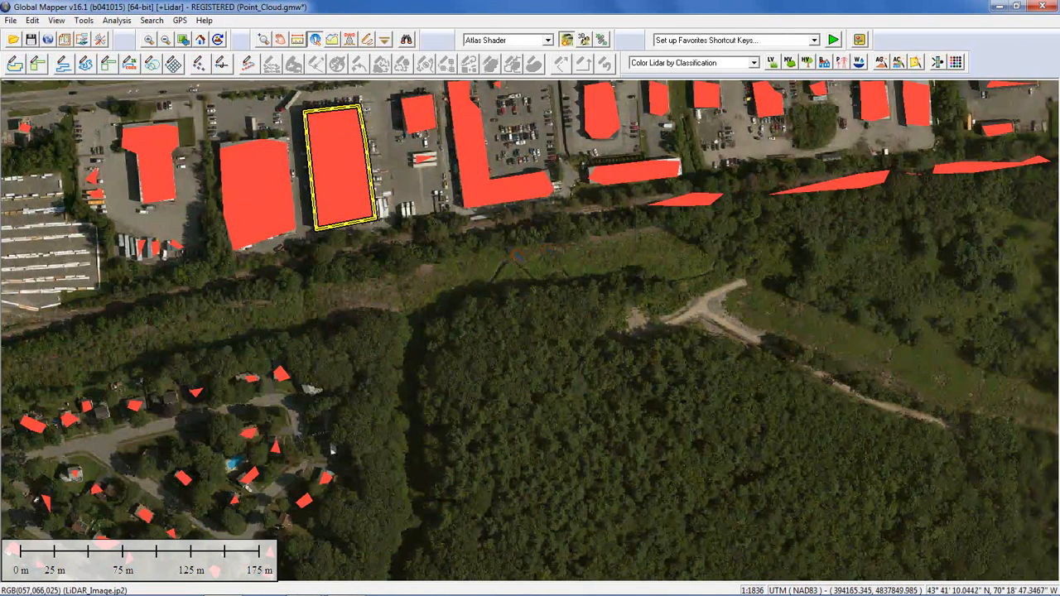
left_click(437, 250)
left_click(375, 85)
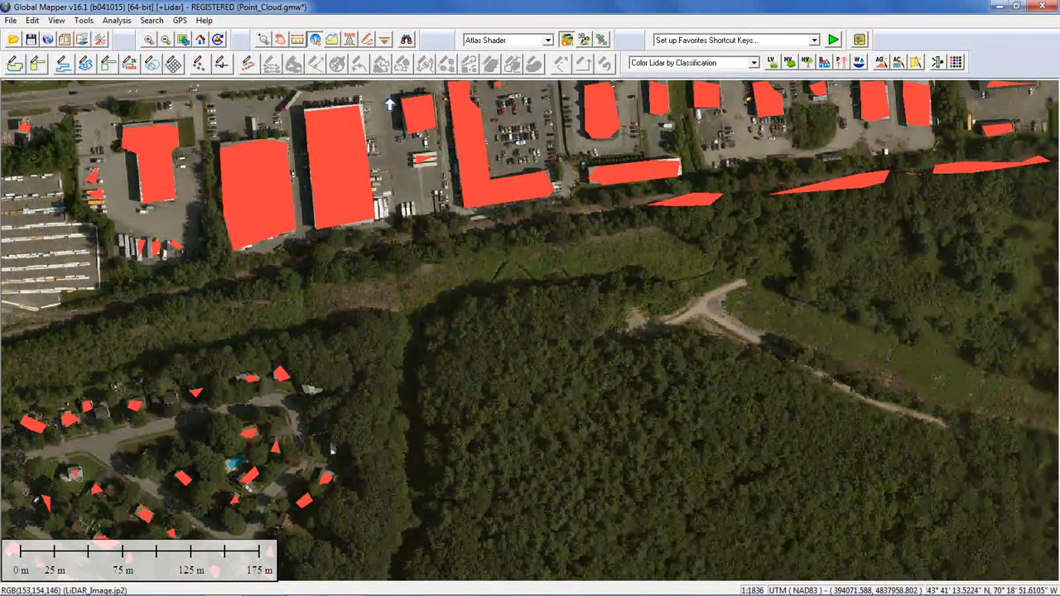
- Examine the extracted buildings in the 3D view with vertical exaggeration reduced to 0.75, zoomed in and rotated, and close the view
left_click(583, 42)
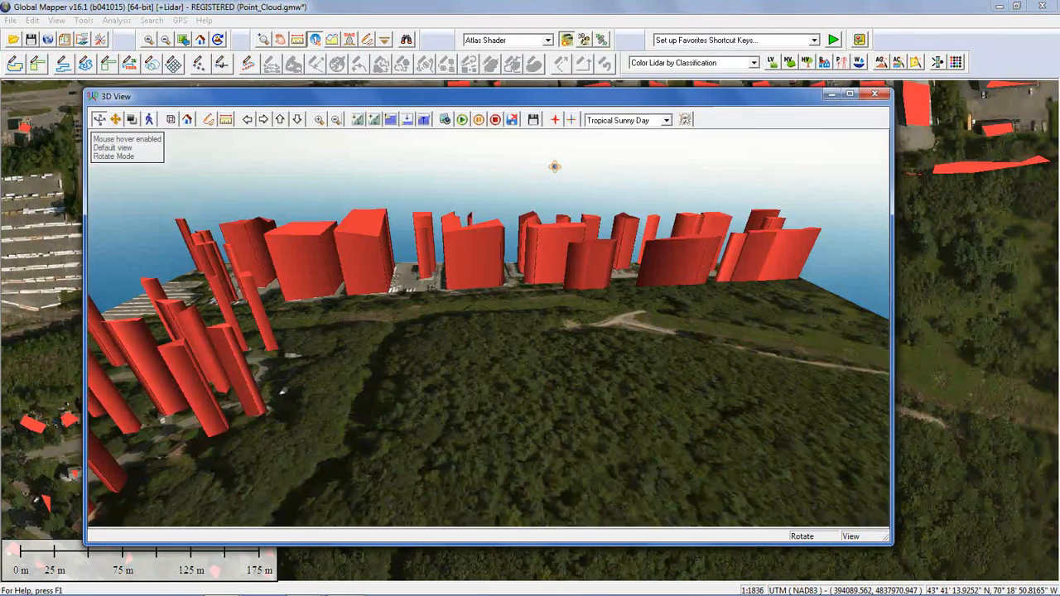
left_click(358, 120)
left_click(360, 122)
left_click(361, 122)
left_click(360, 122)
scroll(283, 391, "up", 6)
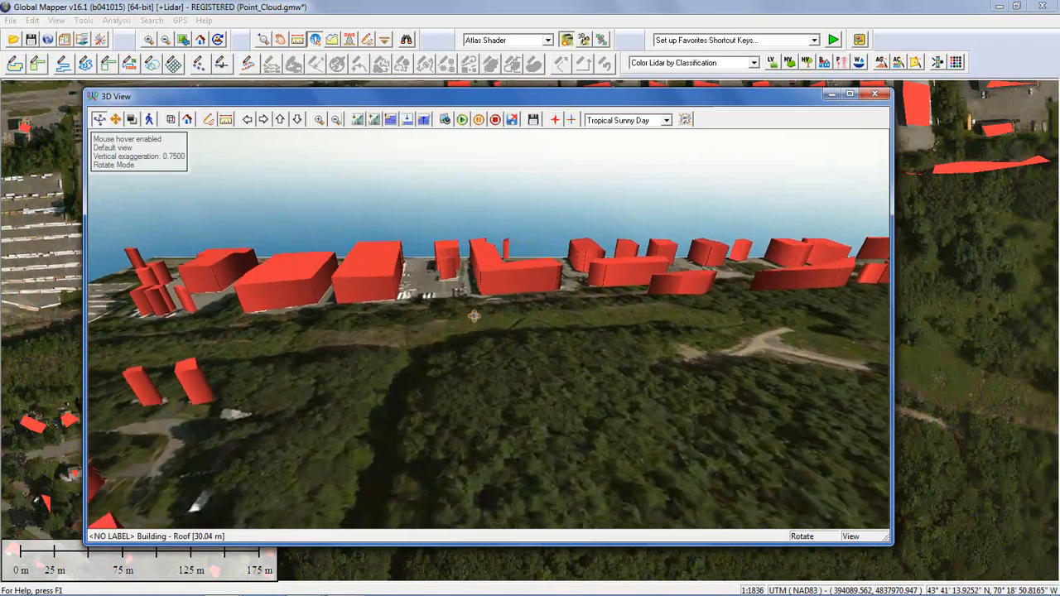
left_click_drag(399, 284, 449, 291)
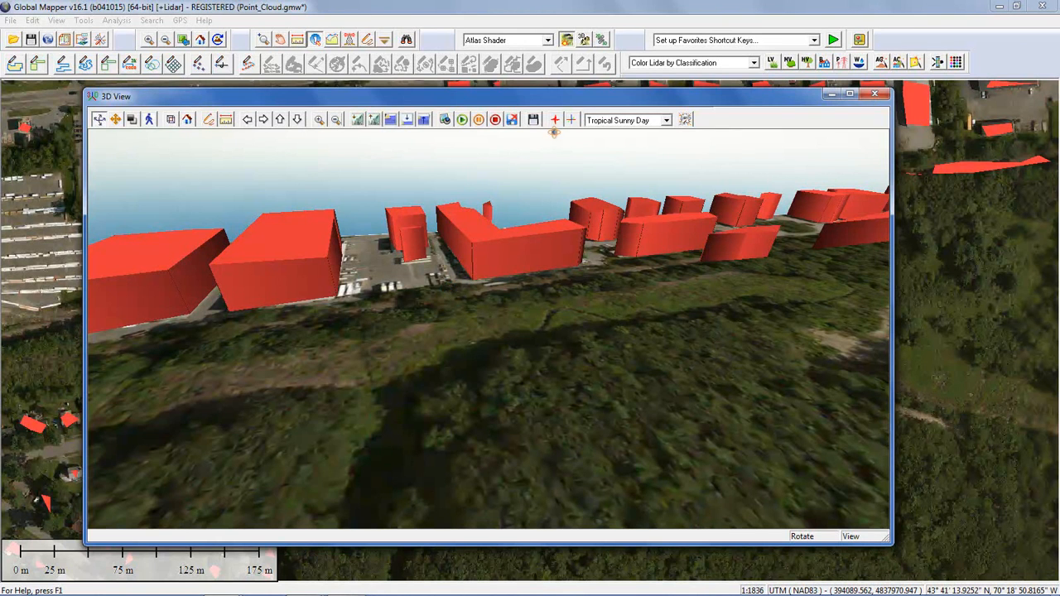
left_click(874, 94)
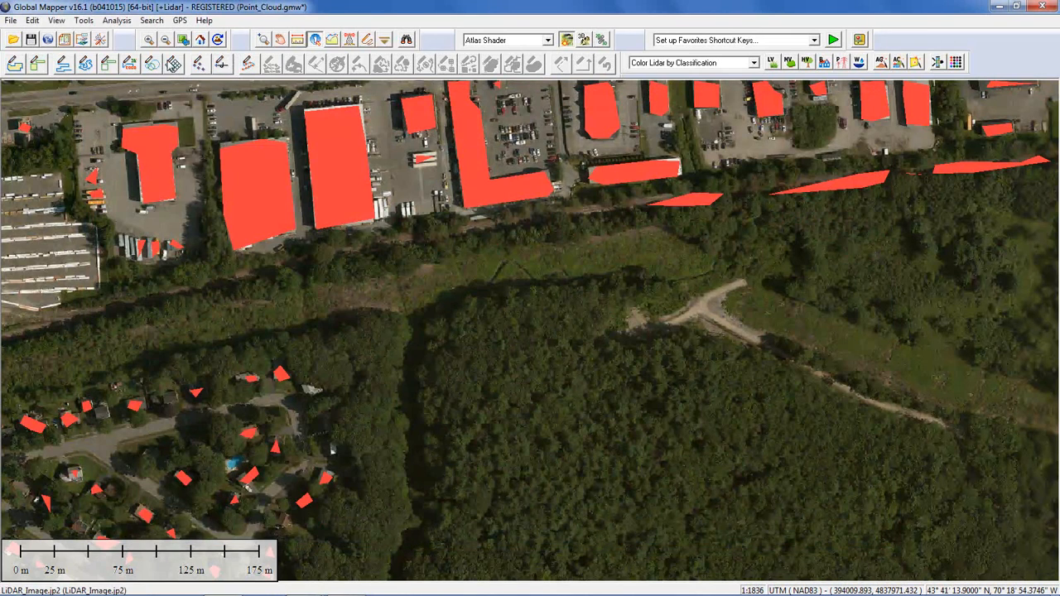
- Hide the Building Outlines layer and display the Point_Cloud.laz layer again
left_click(83, 39)
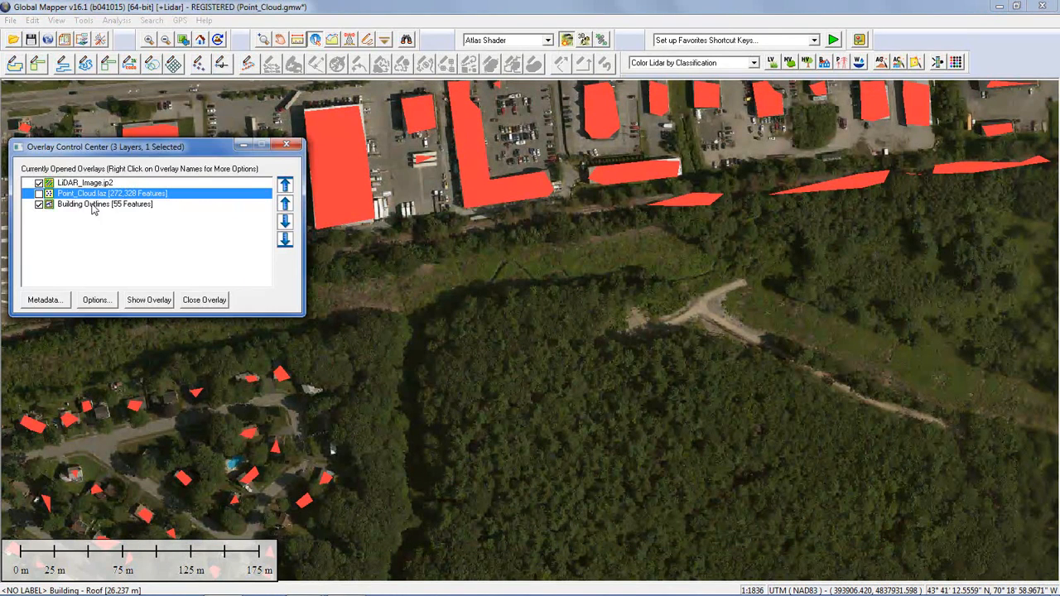
left_click(38, 205)
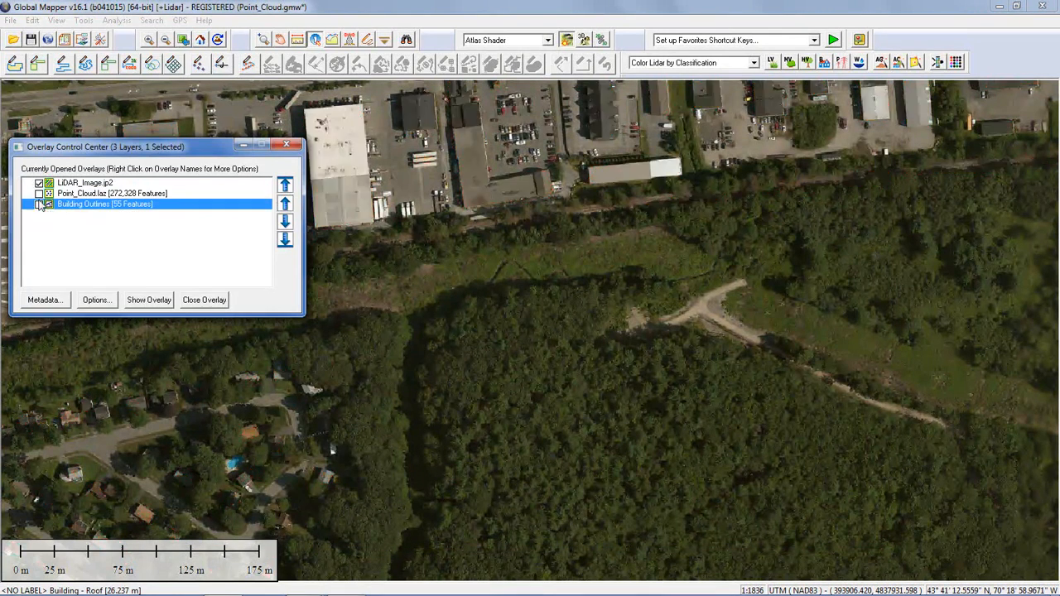
left_click(39, 193)
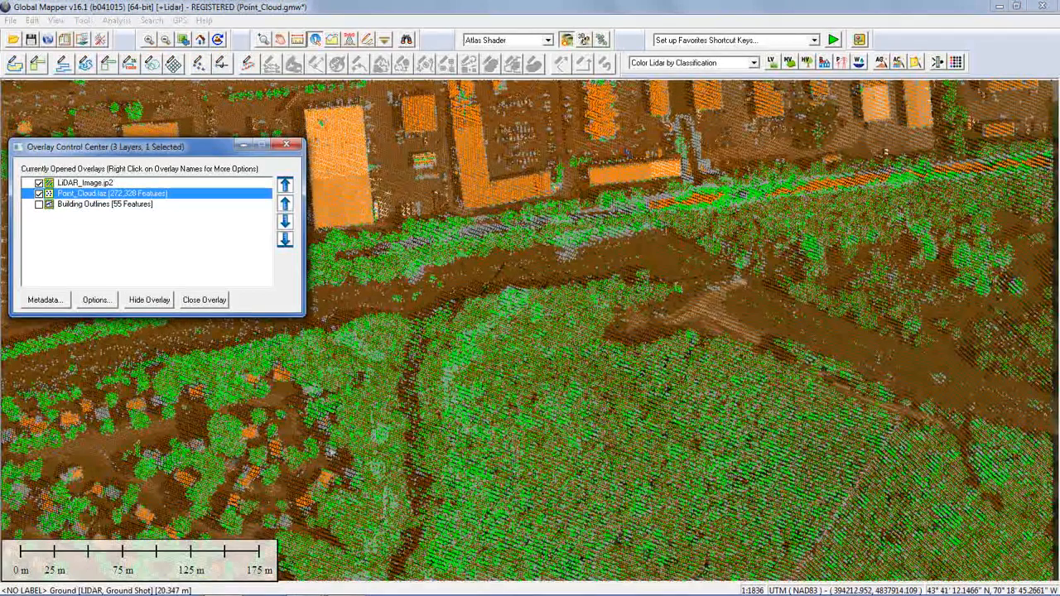
- Extract tree points with approximate coverage polygons from Point_Cloud.laz, without building outlines, and hide the point cloud layer
left_click(916, 63)
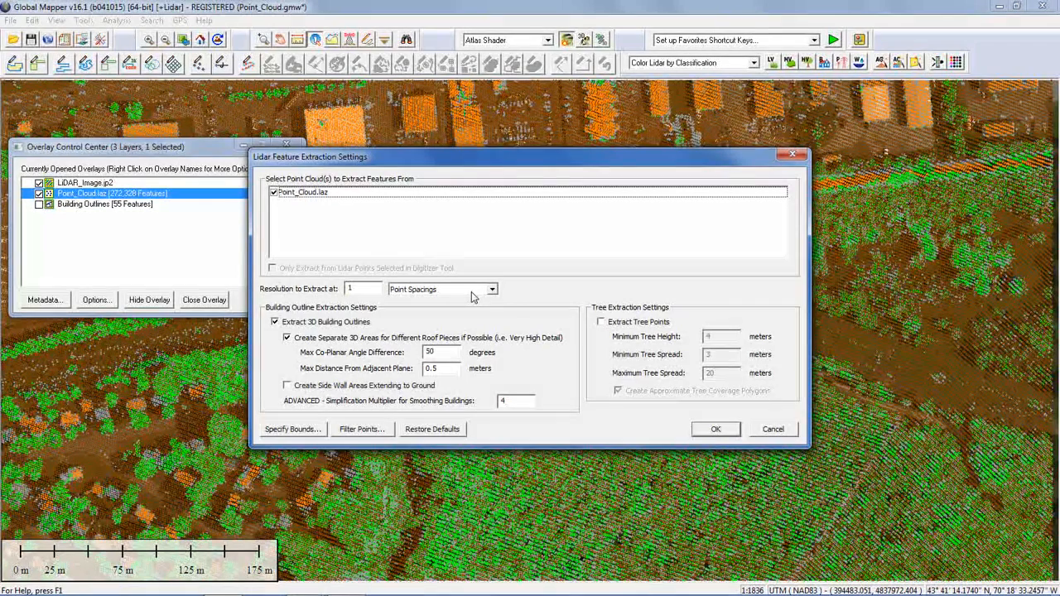
left_click(274, 321)
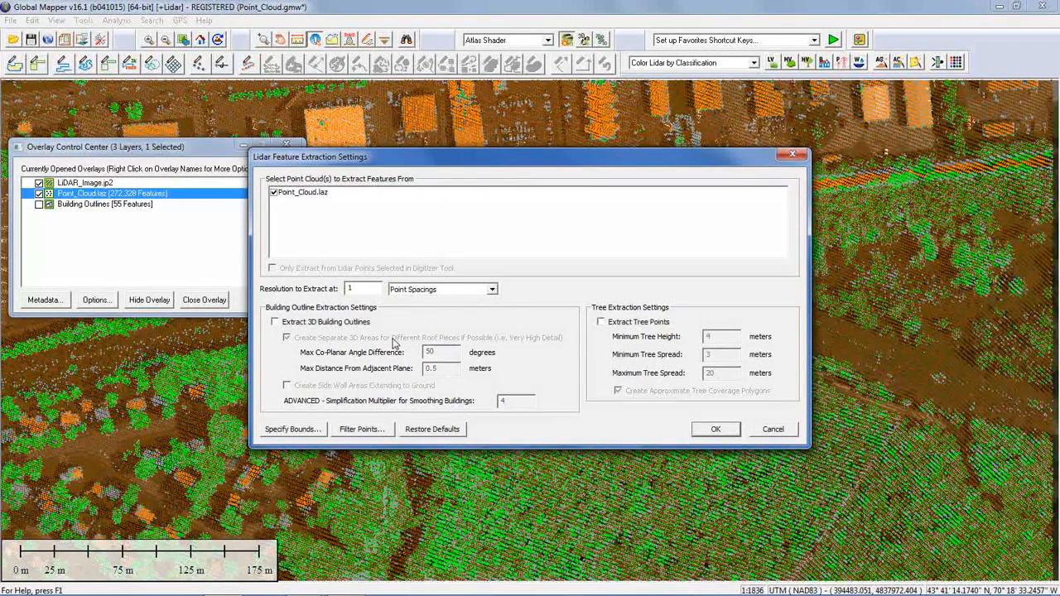
left_click(601, 322)
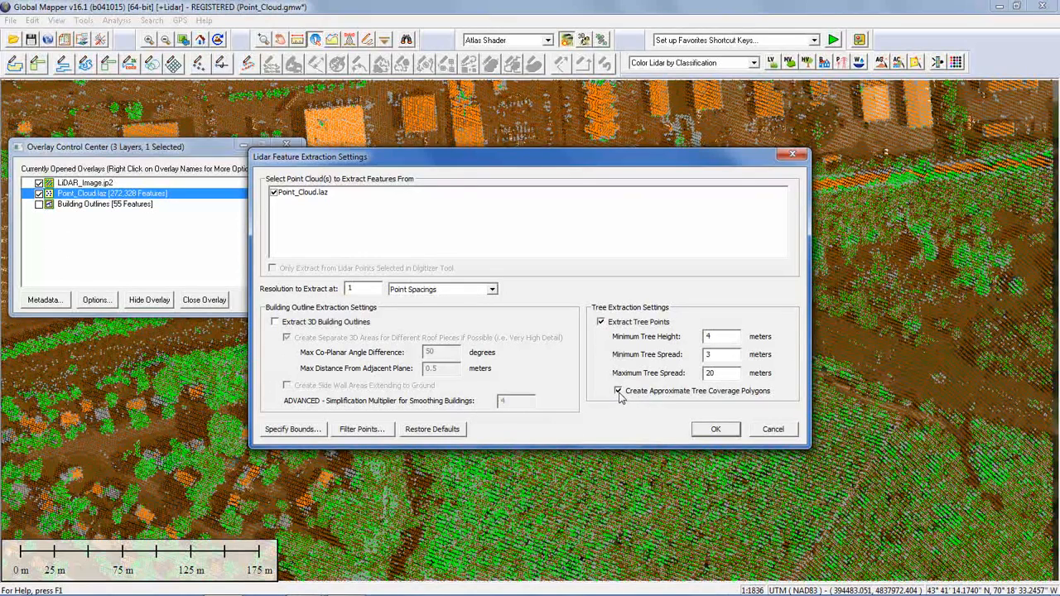
left_click(715, 429)
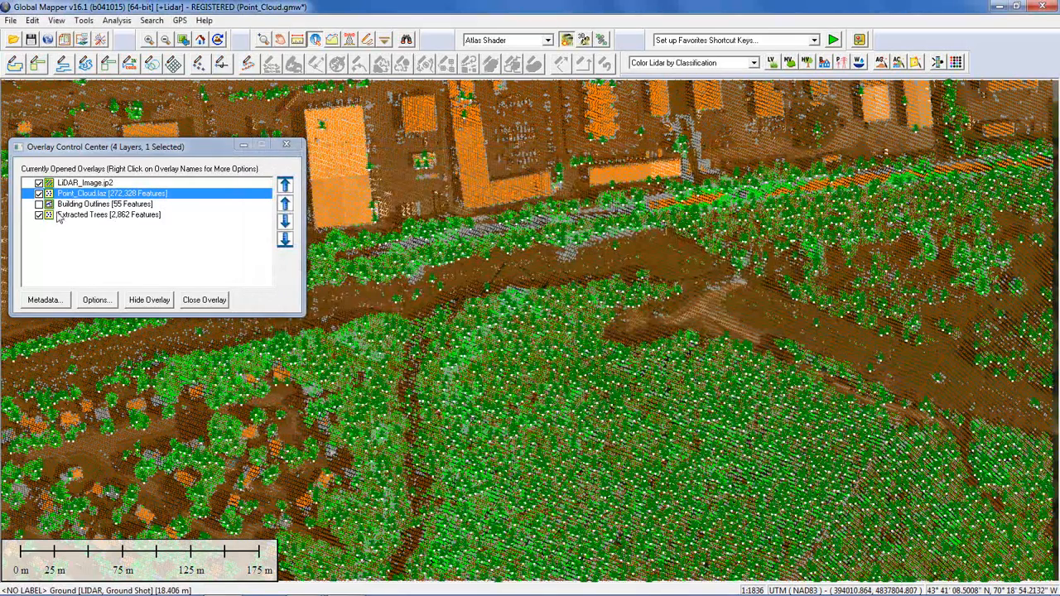
left_click(38, 204)
left_click(39, 193)
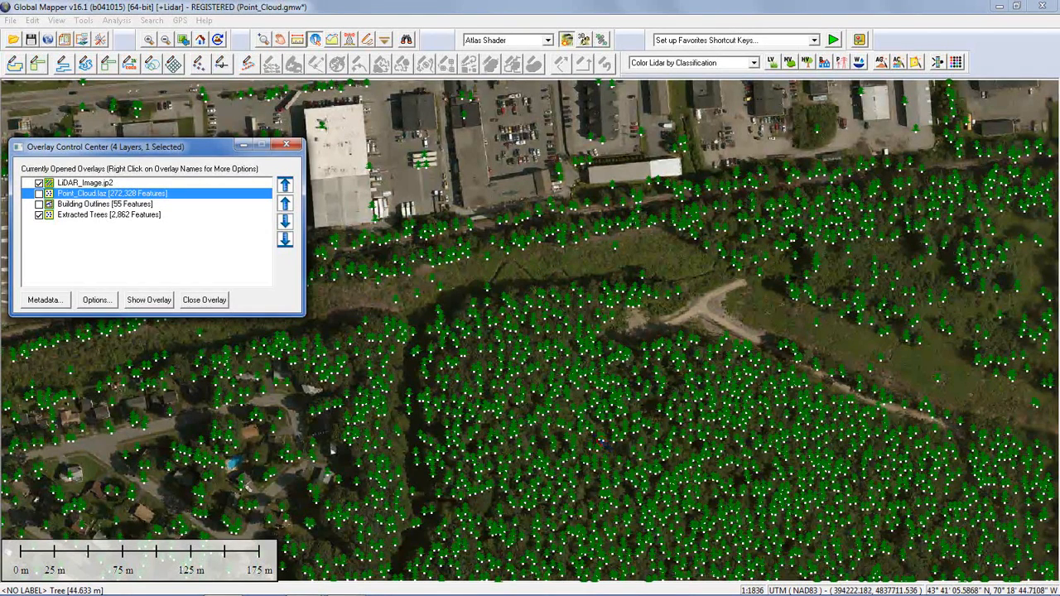
- Inspect the elevation and height attributes of an extracted tree in the dense forest, and close its information
left_click(597, 438)
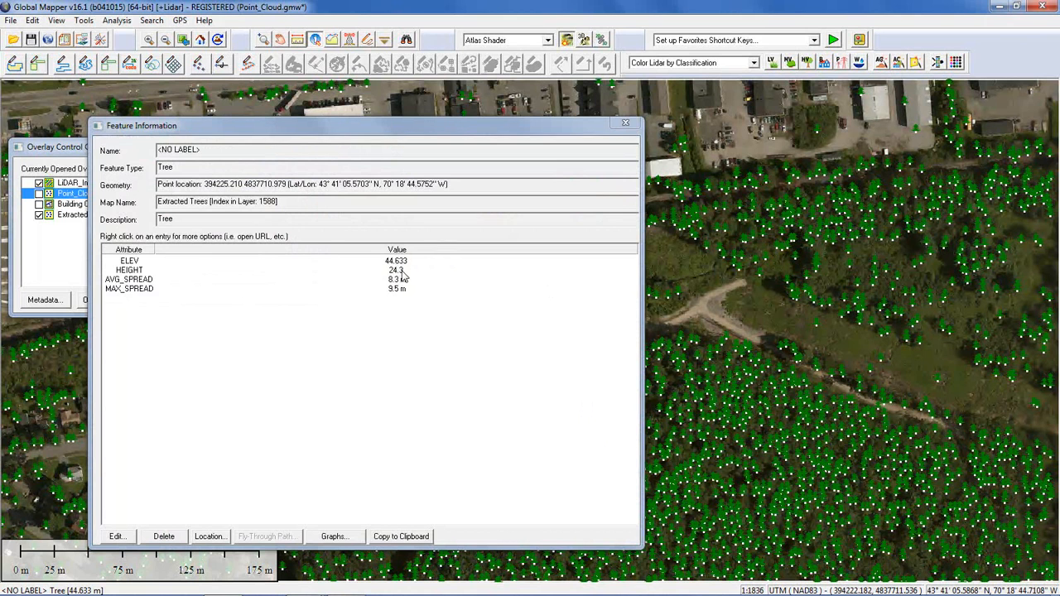
left_click(408, 263)
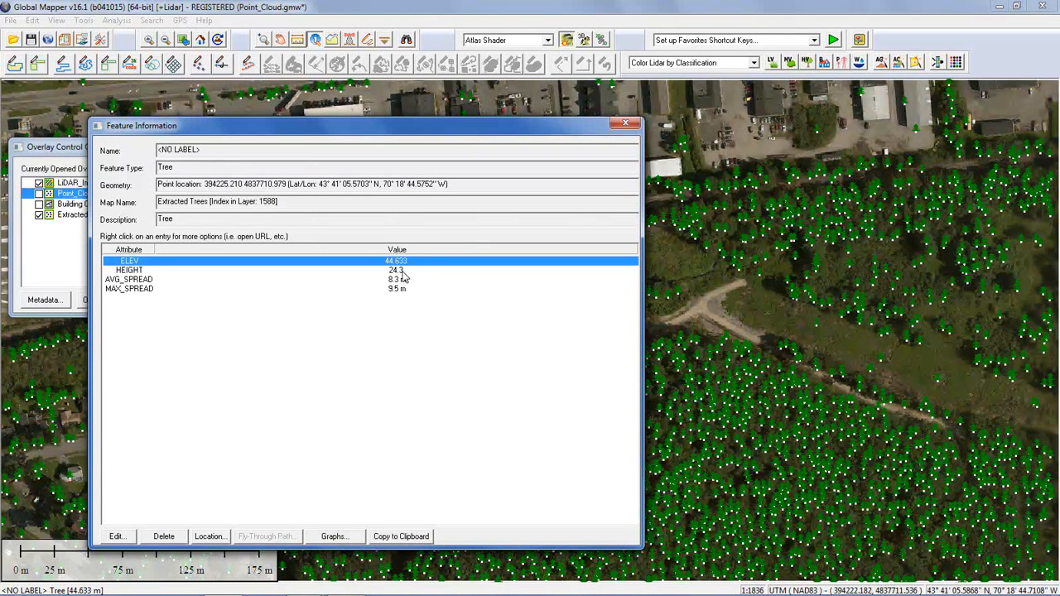
left_click(406, 270)
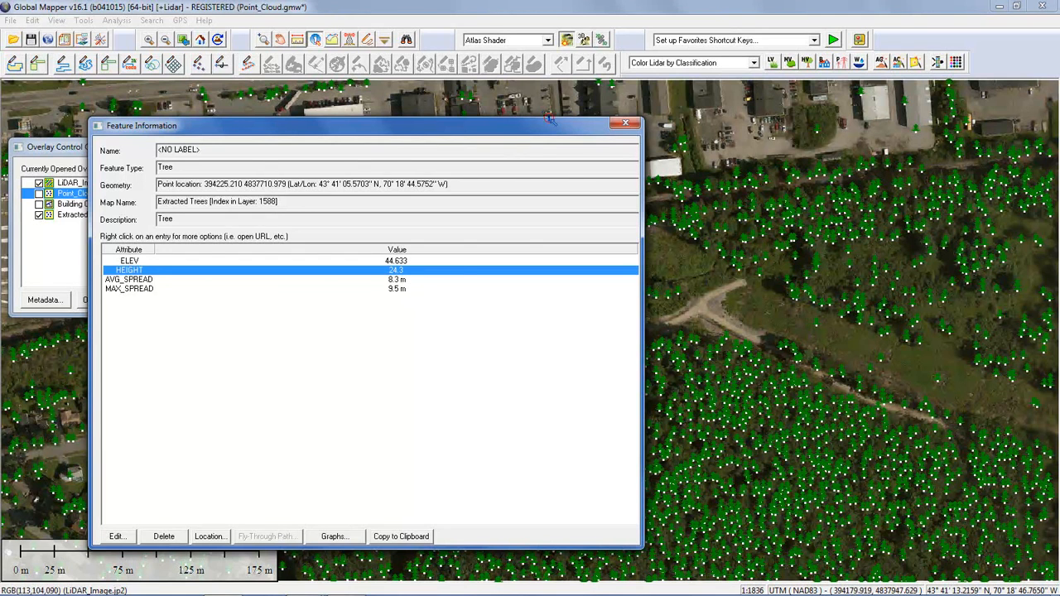
left_click(625, 123)
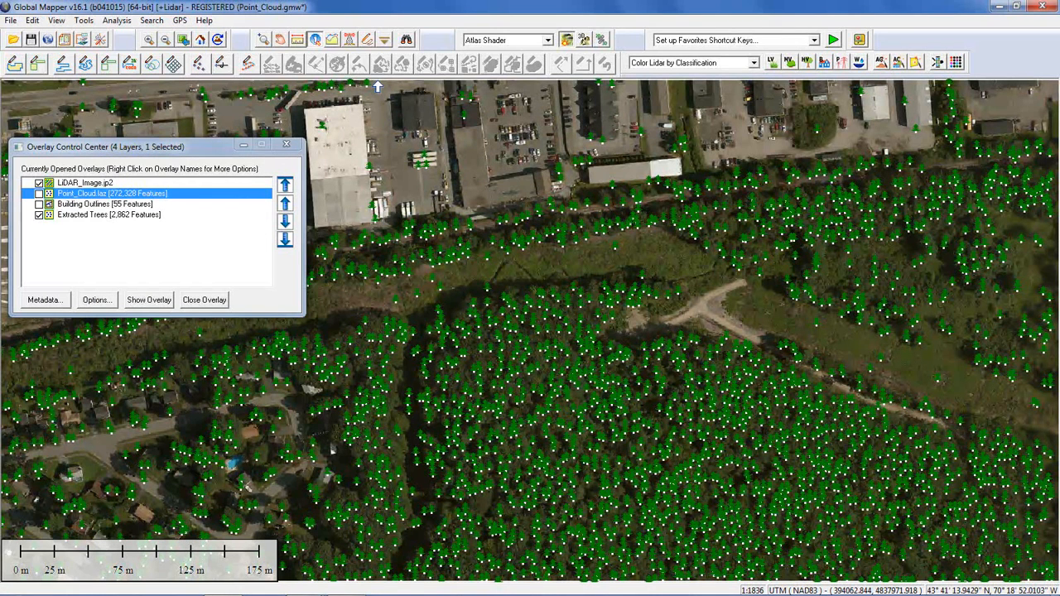
- Search the vector data, sort the extracted trees numerically by descending height, select those taller than 32 m, and close the search
left_click(405, 41)
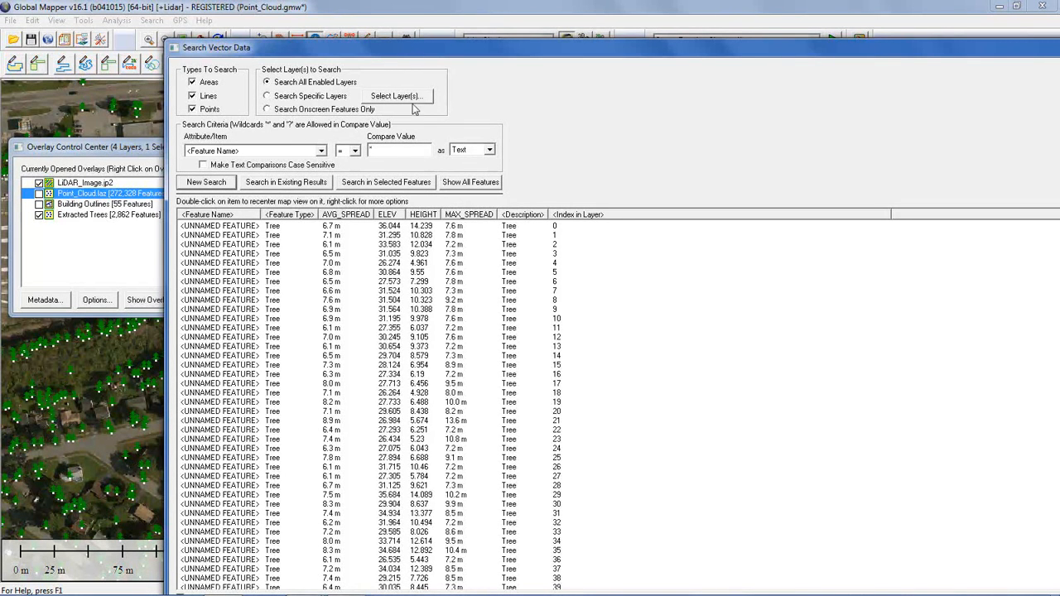
left_click(482, 150)
left_click(474, 170)
left_click(425, 216)
left_click(425, 216)
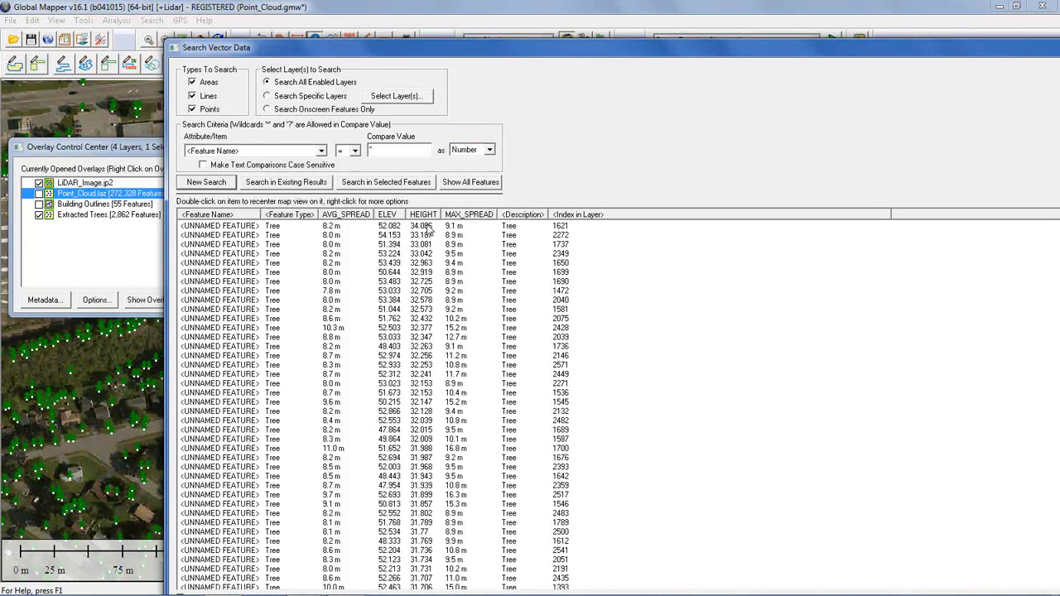
left_click(429, 226)
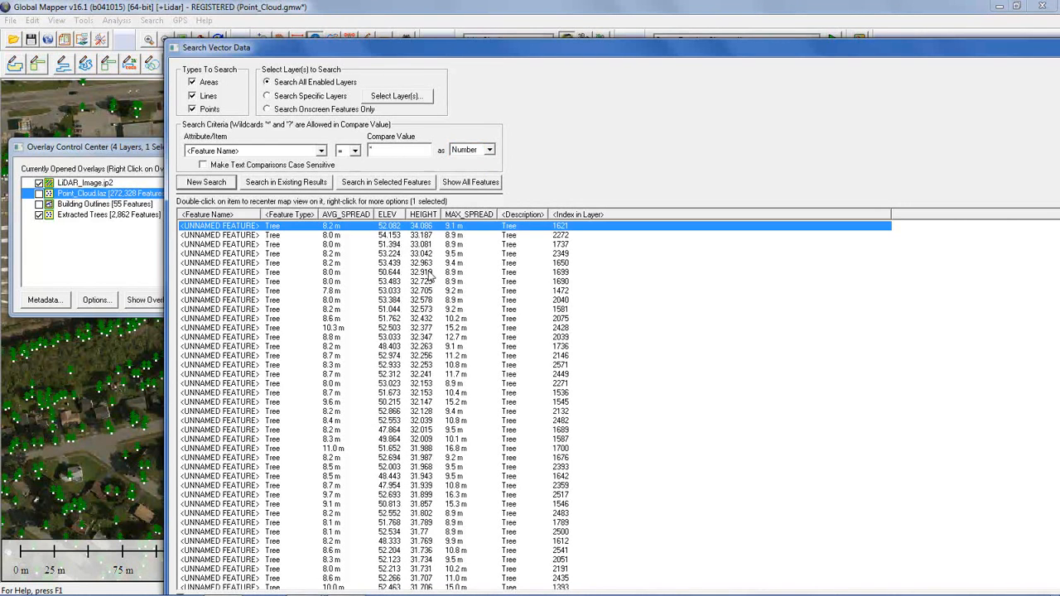
left_click(430, 441, "shift")
left_click_drag(534, 60, 343, 49)
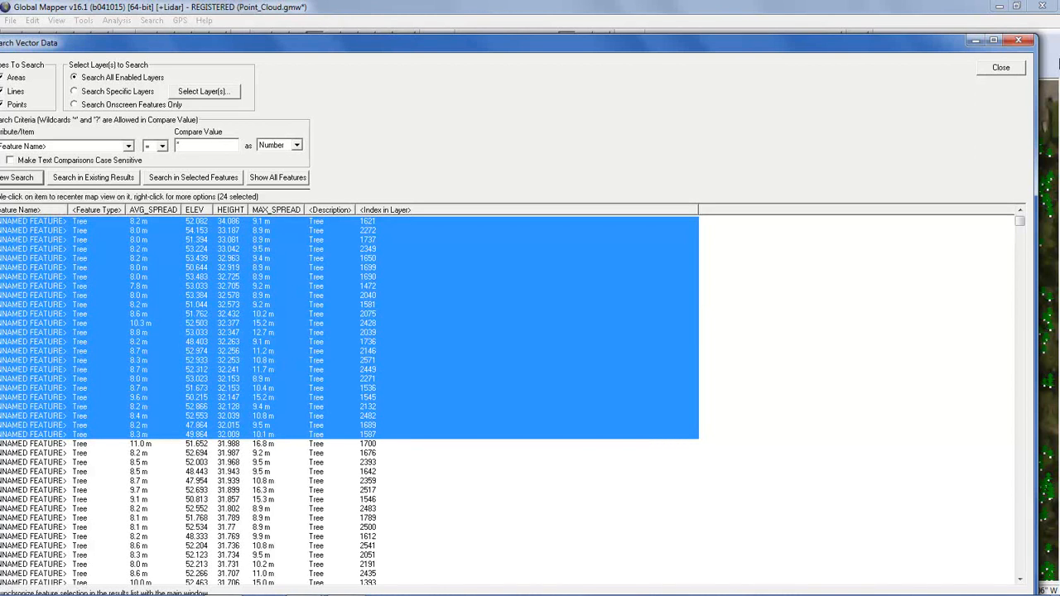
left_click(1000, 69)
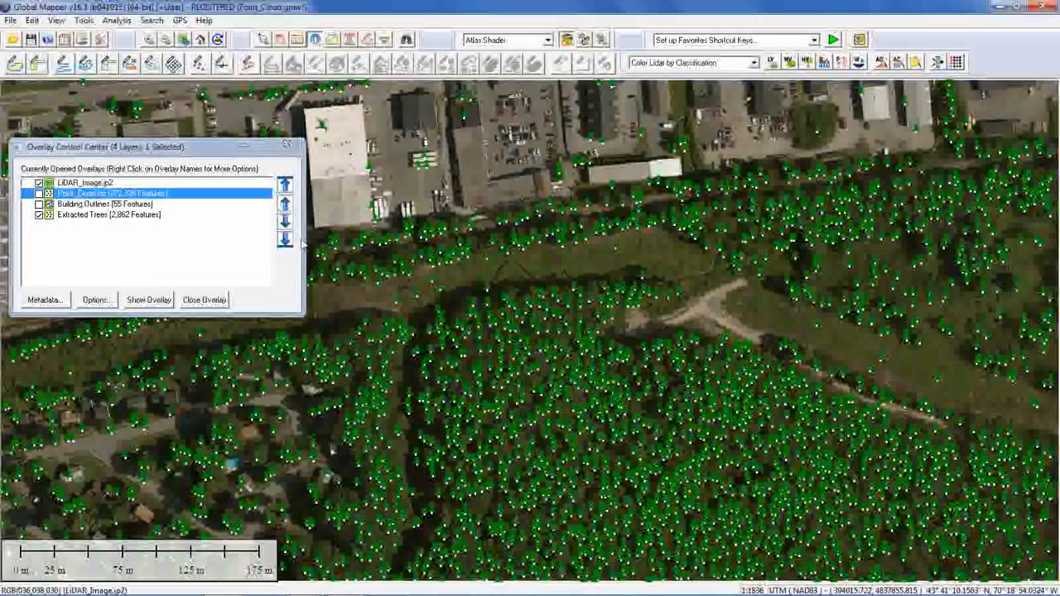
- Leave only the Point_Cloud.laz layer displayed and filter its lidar points to the Ground classification
left_click(39, 215)
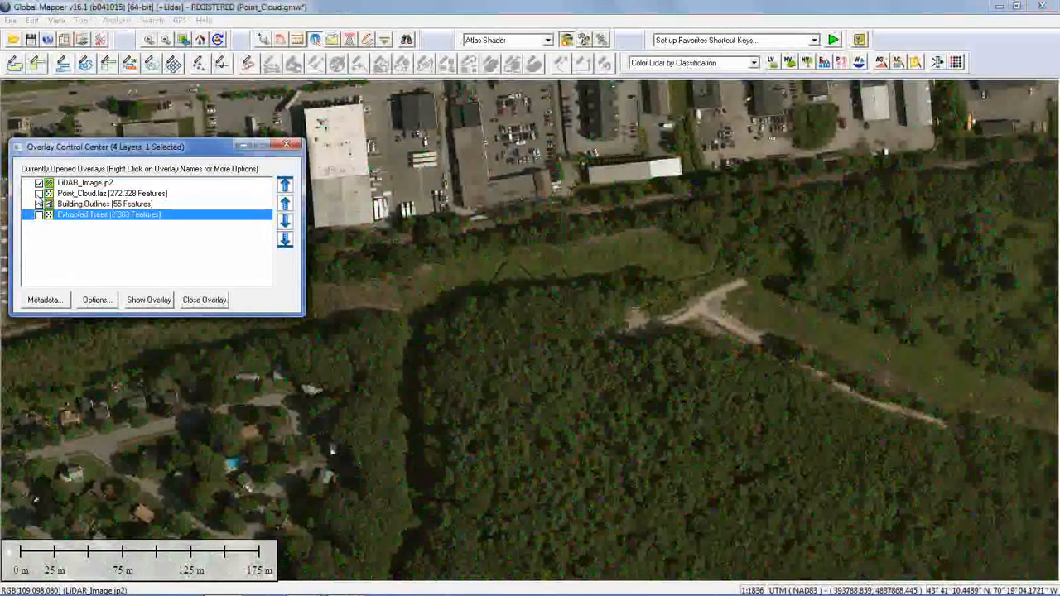
left_click(39, 183)
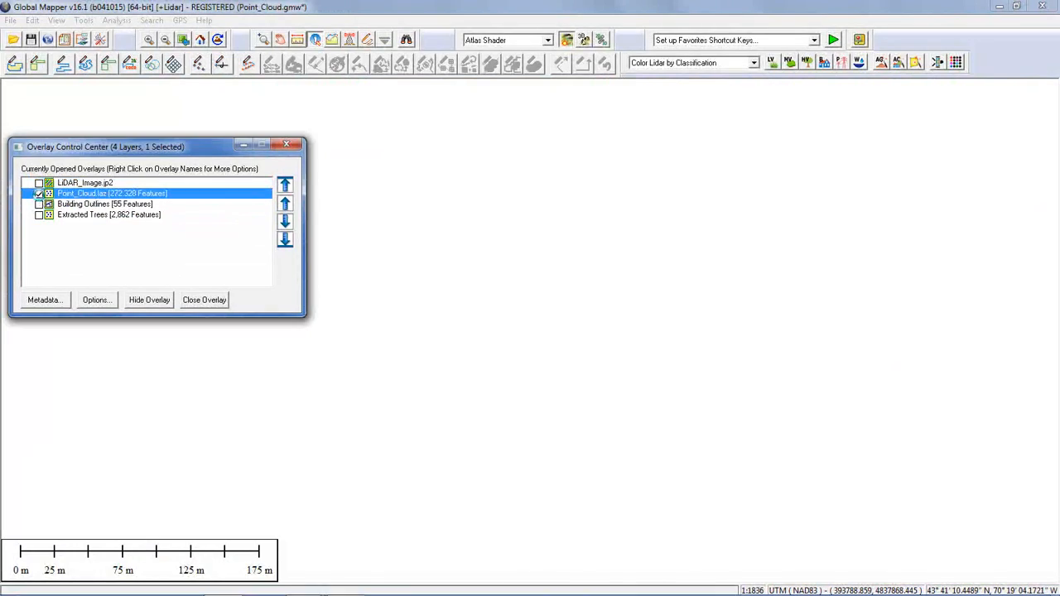
left_click(39, 193)
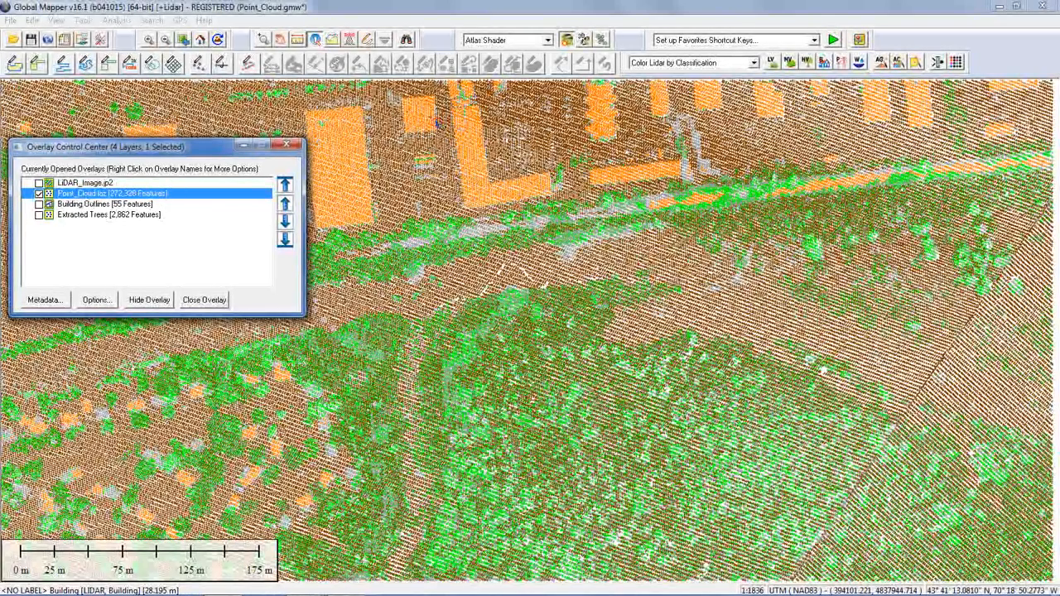
left_click(938, 64)
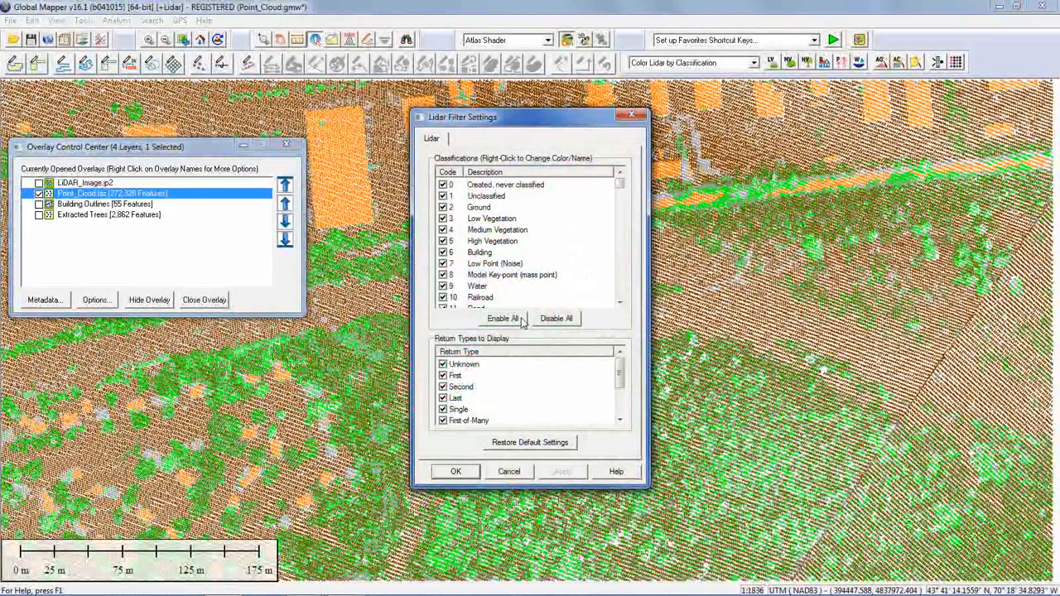
left_click(555, 319)
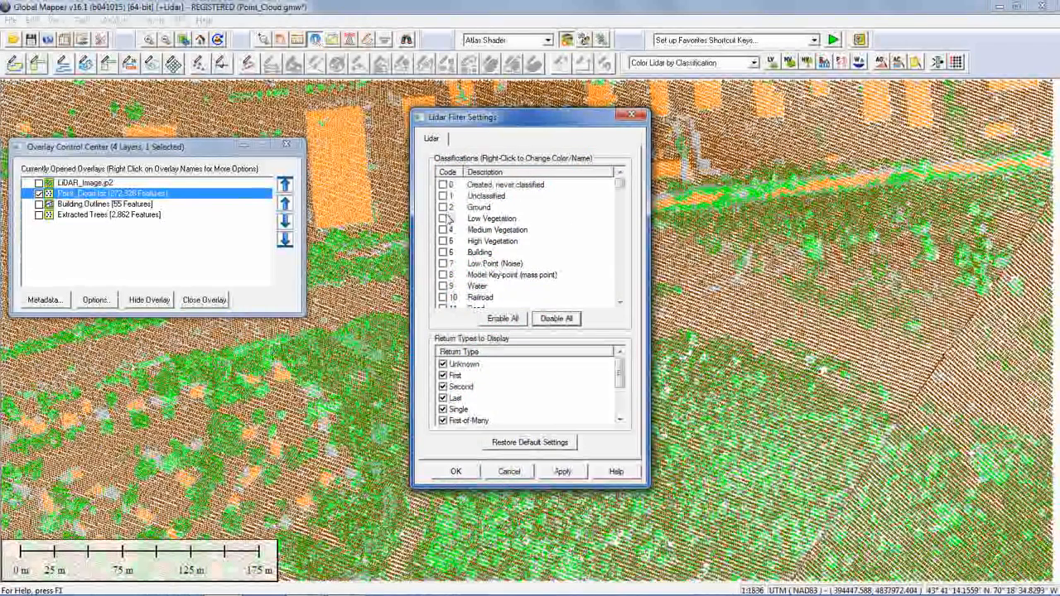
left_click(443, 208)
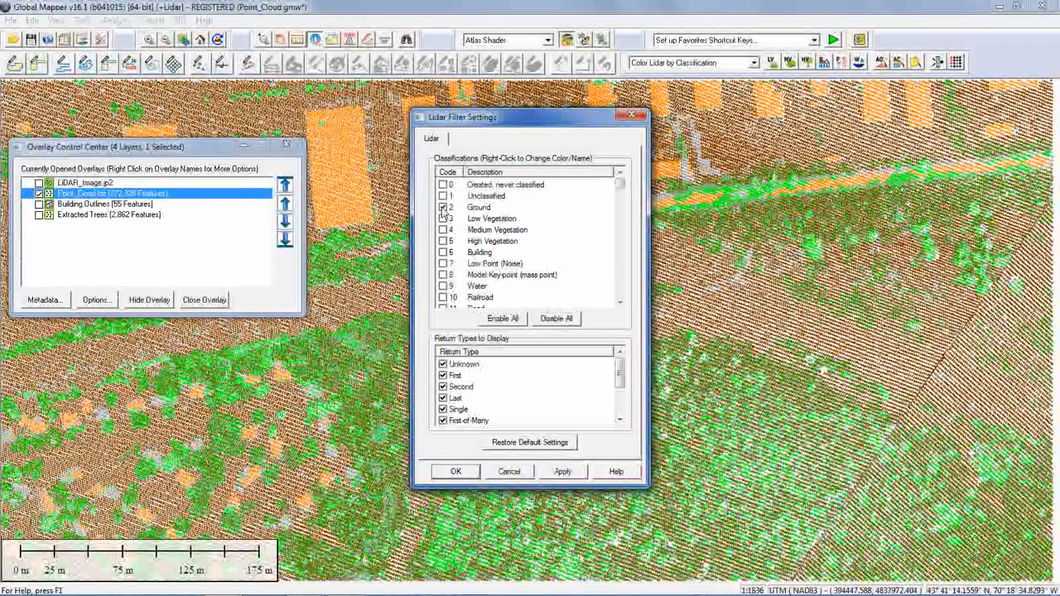
left_click(456, 472)
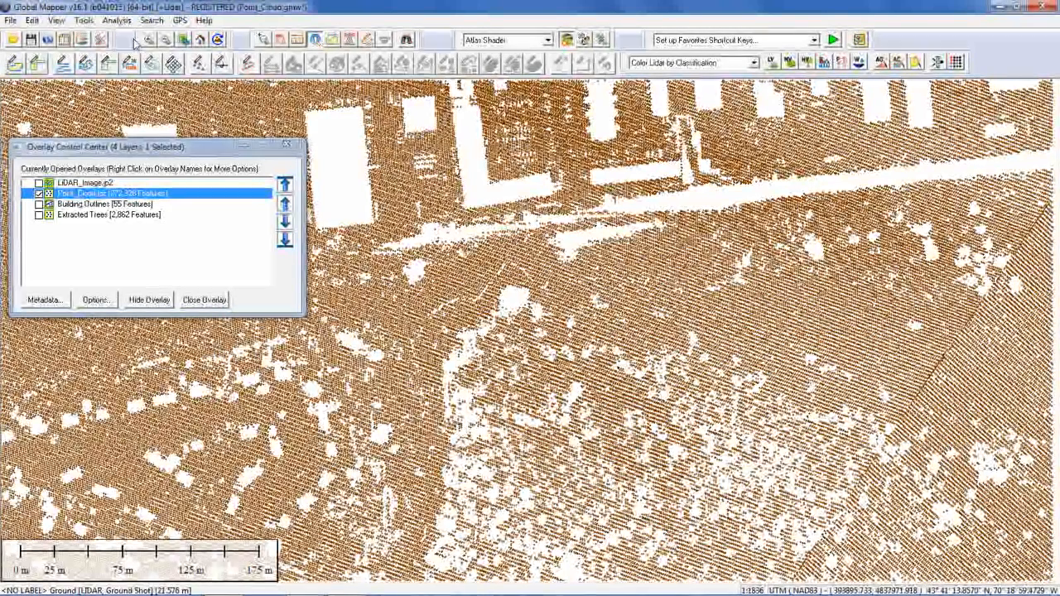
- Create a triangulated elevation grid in meters from Point_Cloud.laz with automatic grid spacing, and hide the point cloud layer
left_click(116, 22)
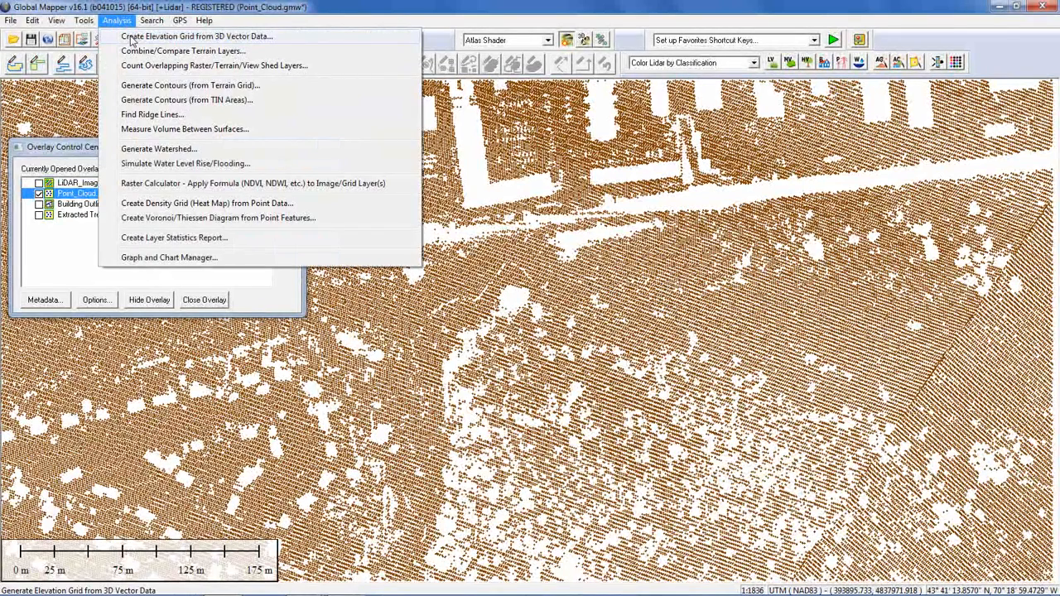
left_click(131, 38)
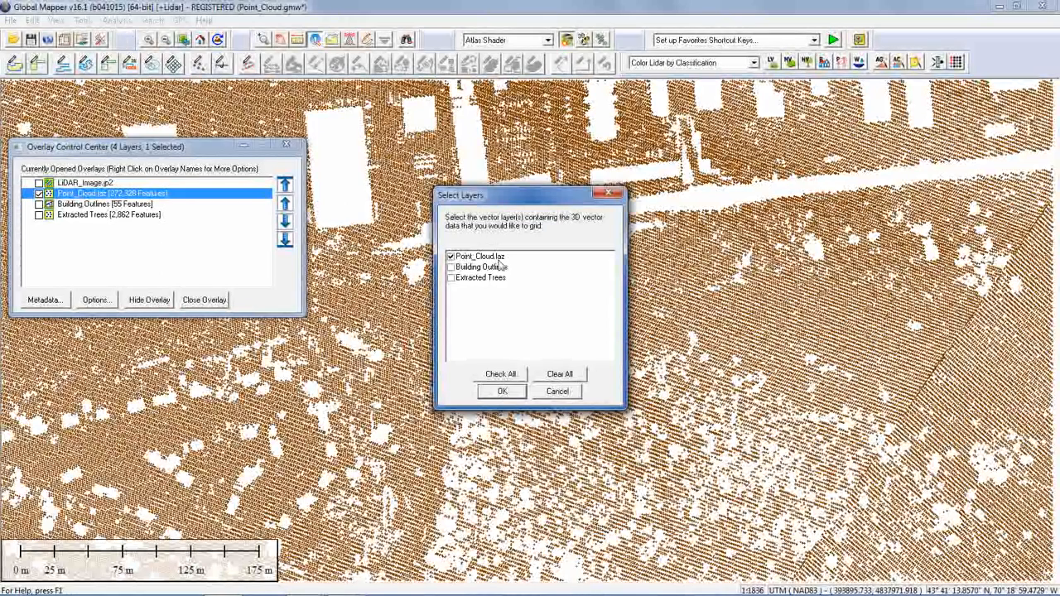
left_click(503, 393)
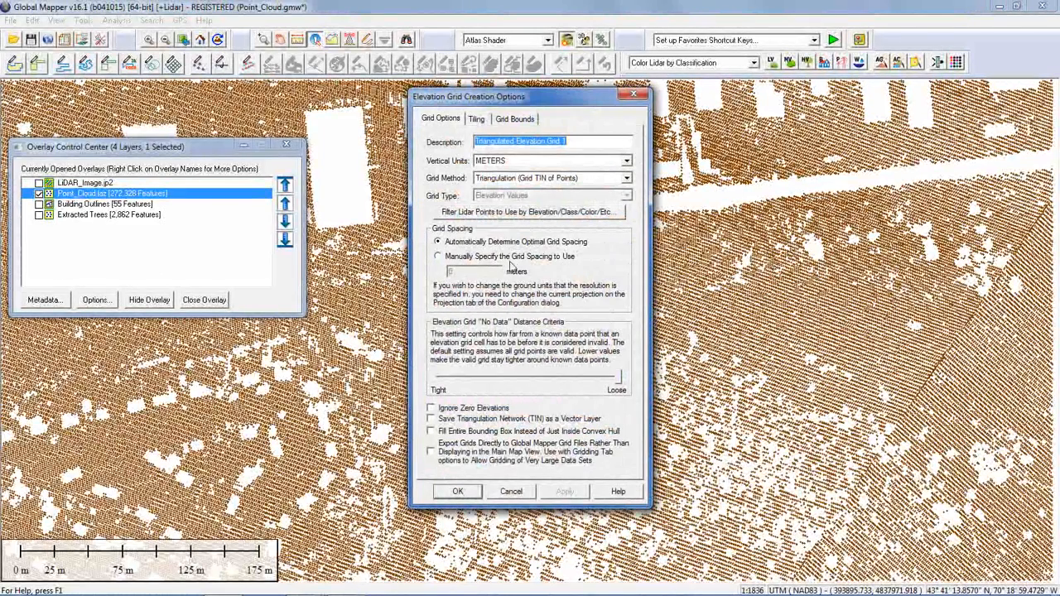
left_click(627, 180)
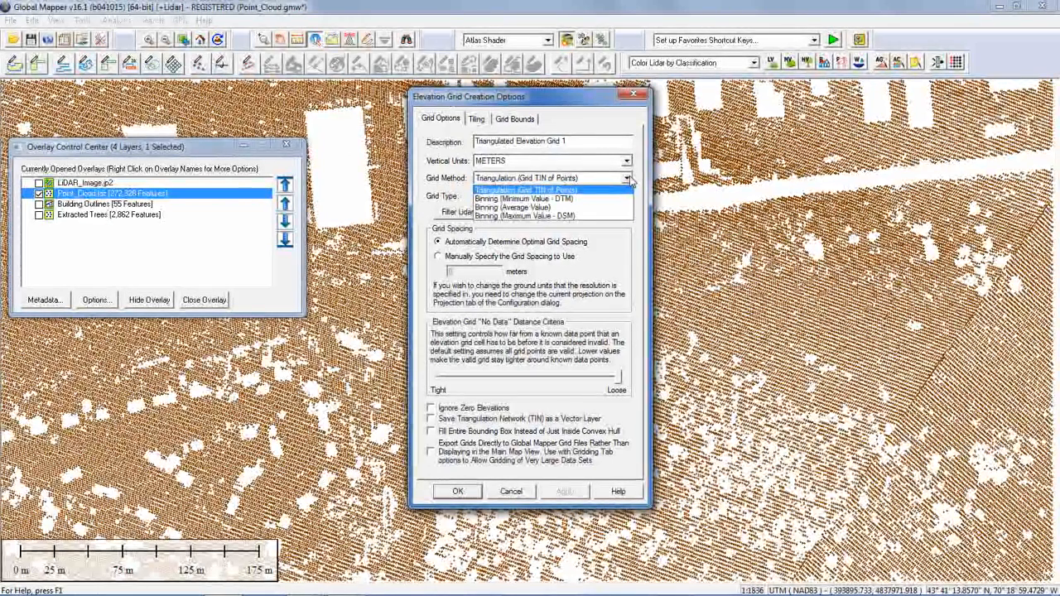
left_click(628, 178)
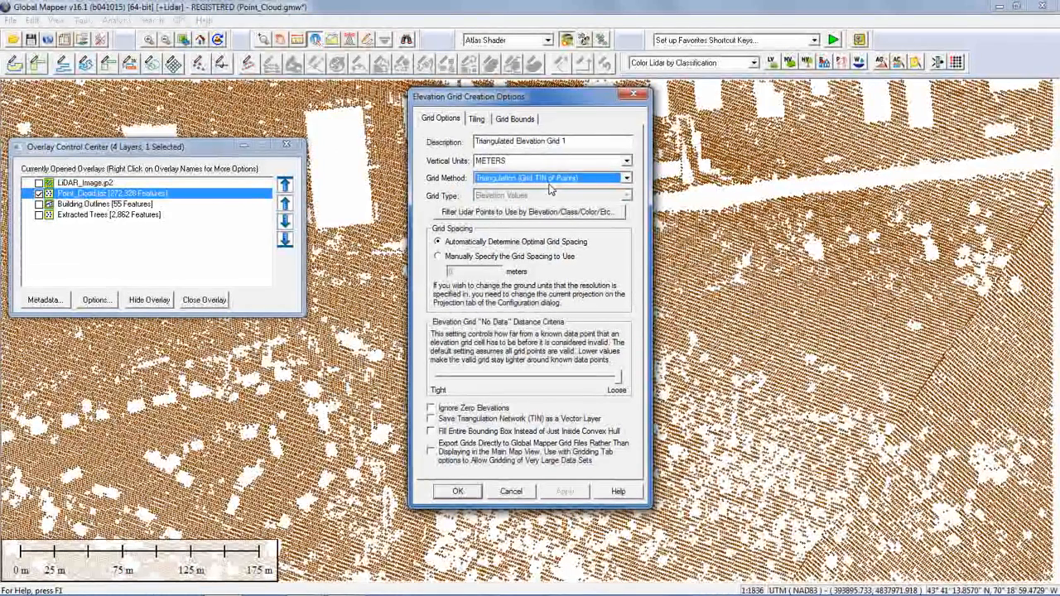
left_click(469, 490)
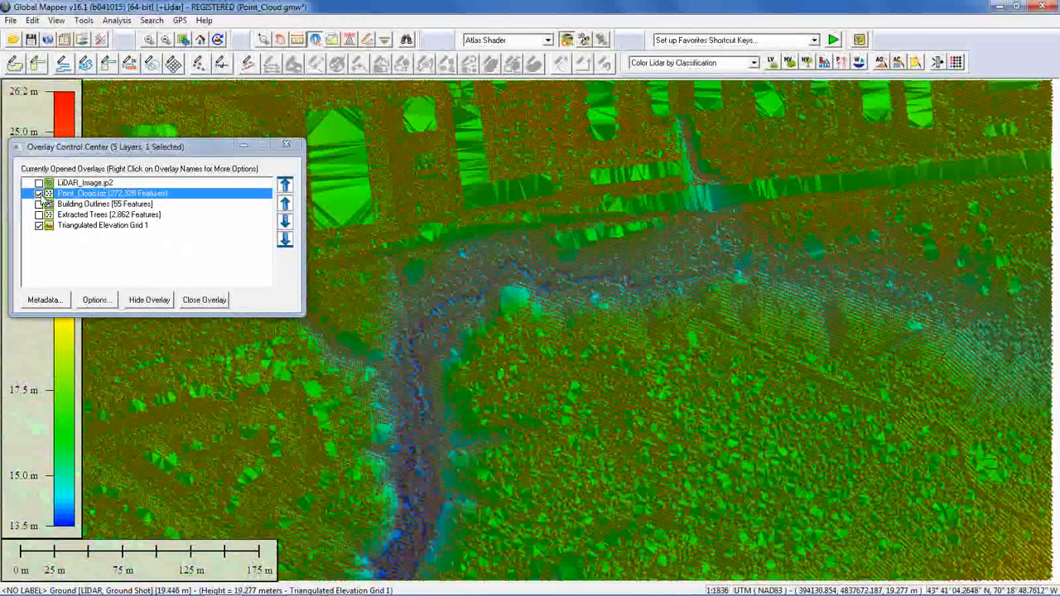
left_click(38, 193)
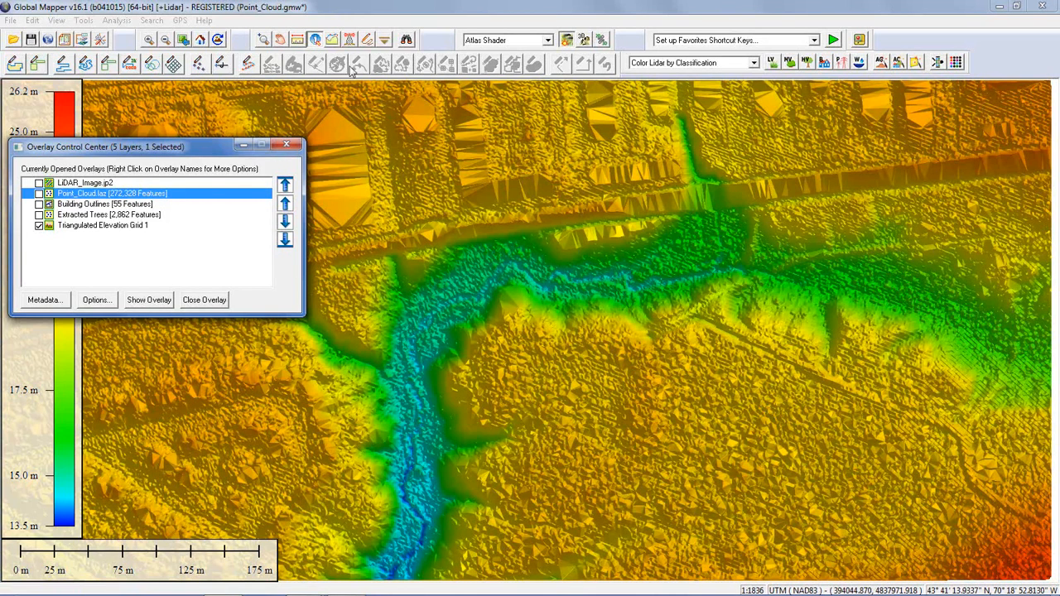
- Draw a path profile about 216 m long across the stream valley on the elevation grid, examine it and close it
left_click(333, 42)
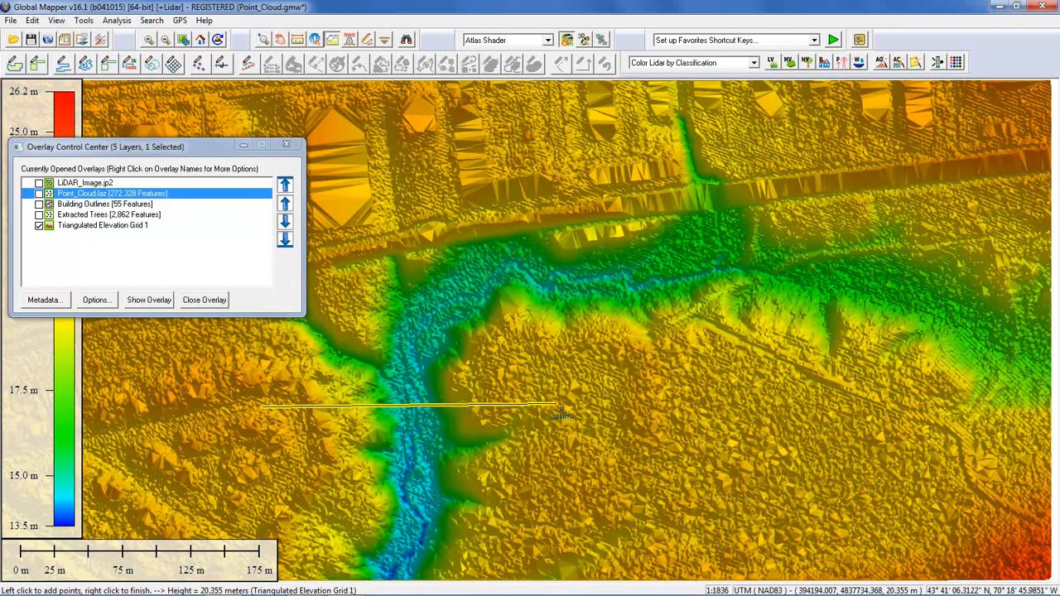
right_click(558, 407)
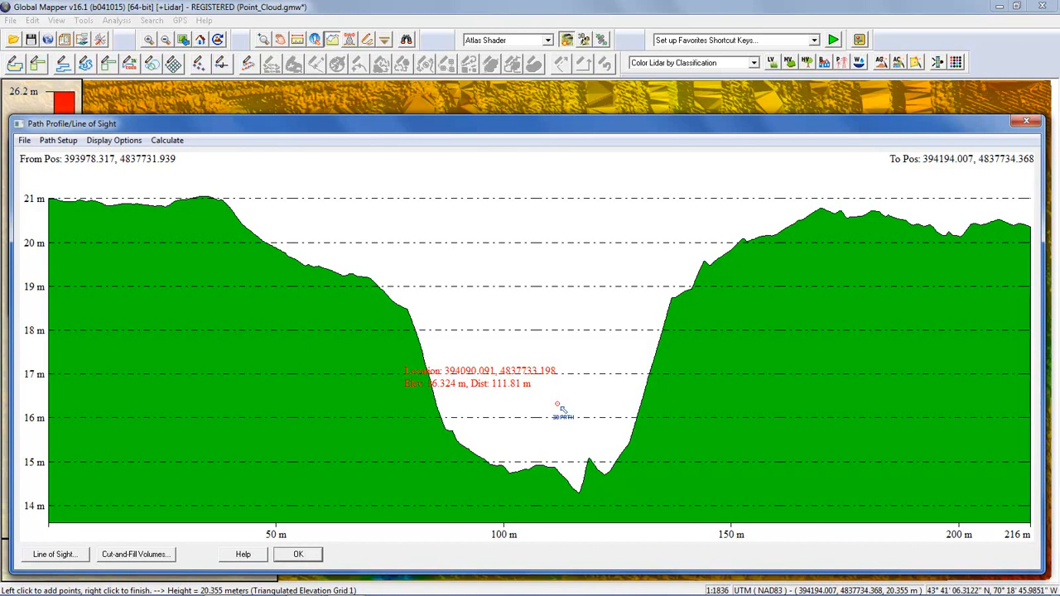
left_click(1027, 124)
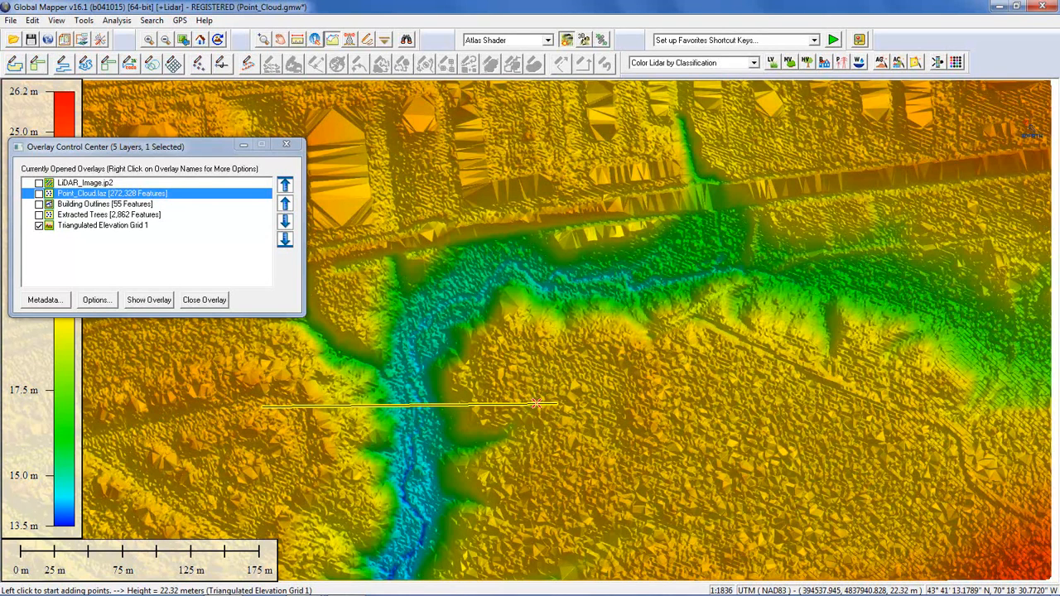
- Unload all data without saving the changes and load the Slopes.gmw workspace
key("ctrl+u")
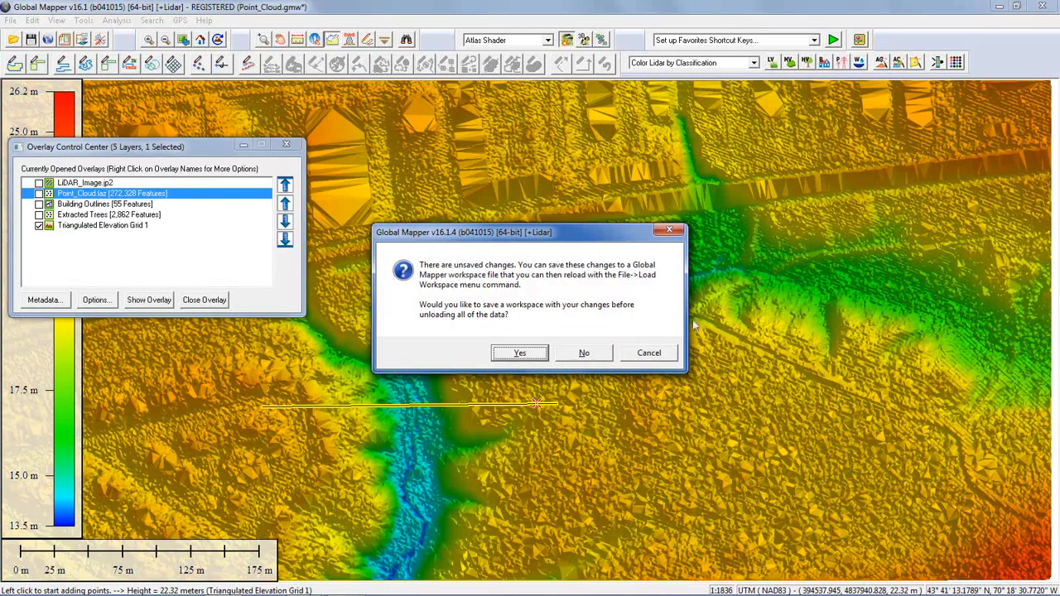
left_click(583, 353)
left_click(10, 20)
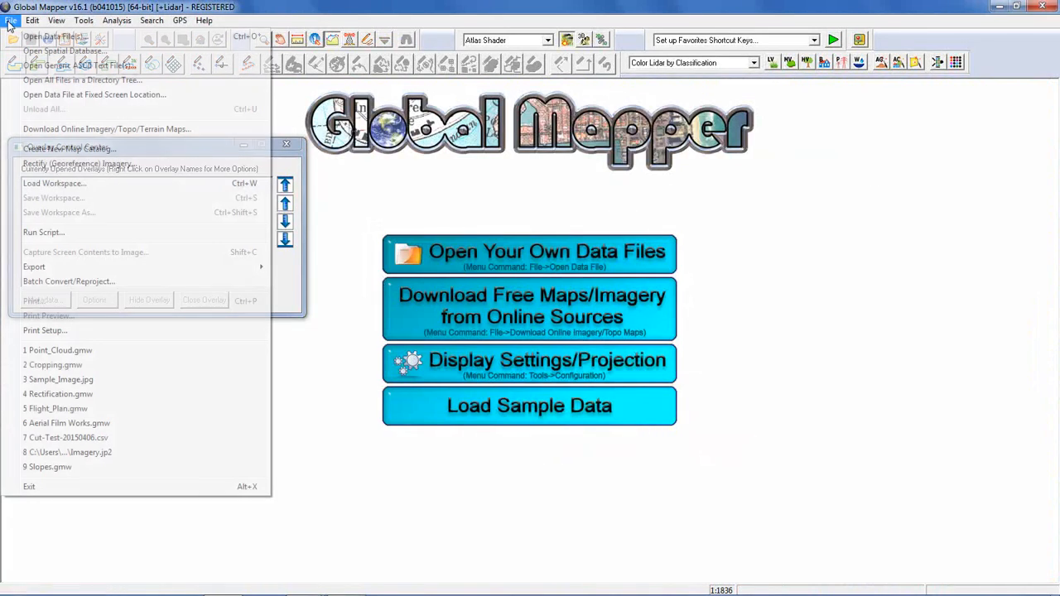
left_click(53, 183)
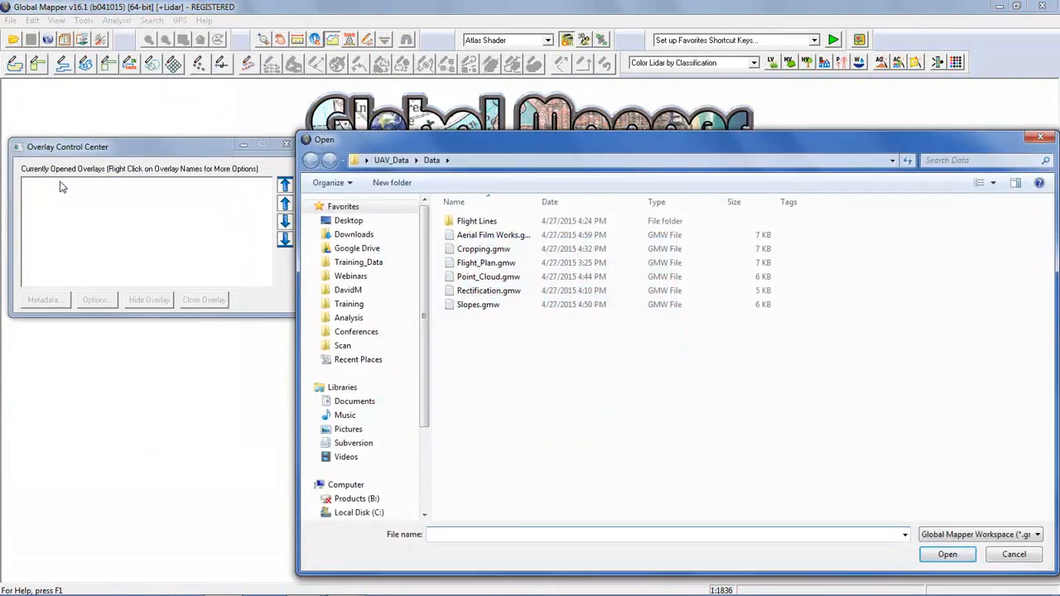
left_click(464, 306)
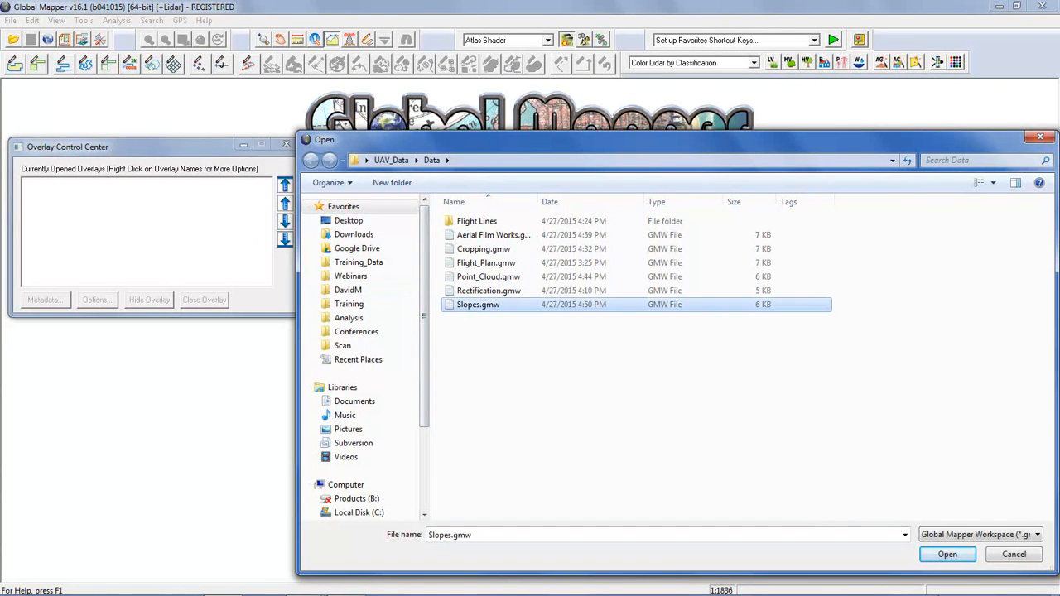
left_click(952, 557)
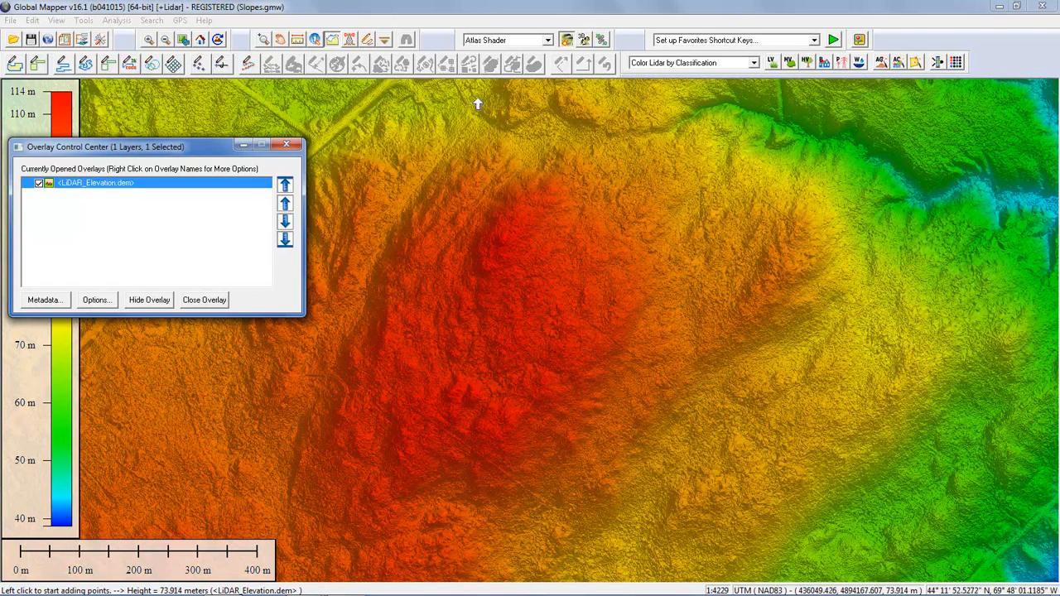
- Display the LiDAR_Elevation.dem terrain with the Slope Shader and move the layer list aside to examine the steep areas
left_click(500, 43)
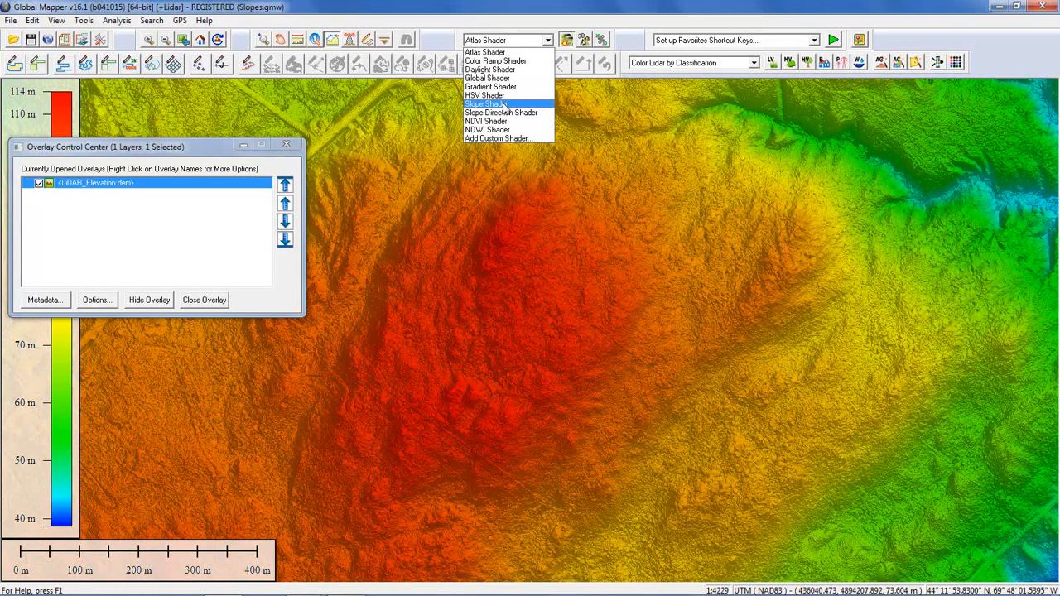
left_click(502, 105)
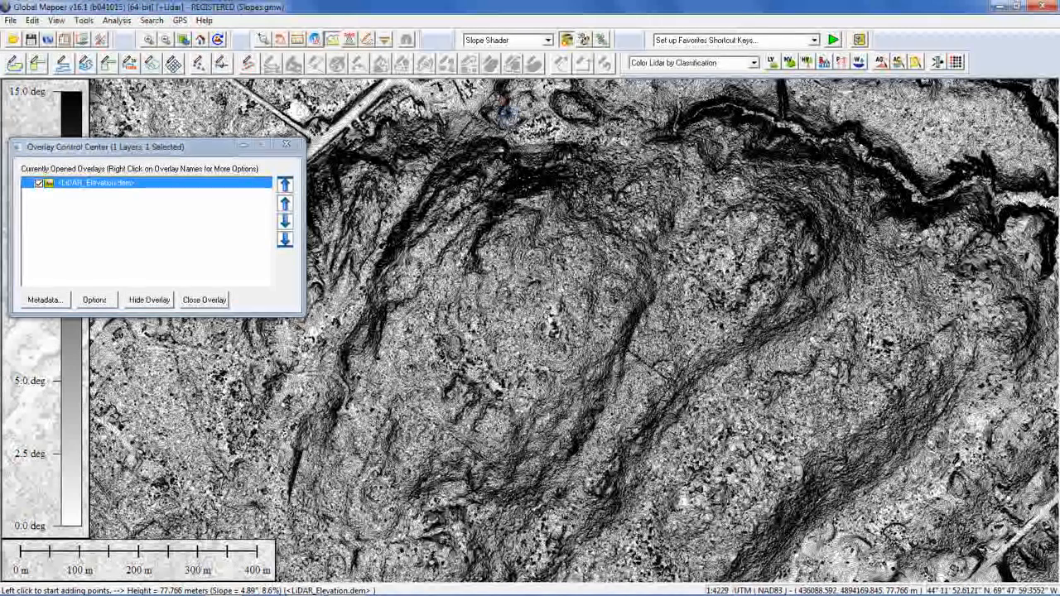
left_click_drag(197, 149, 282, 203)
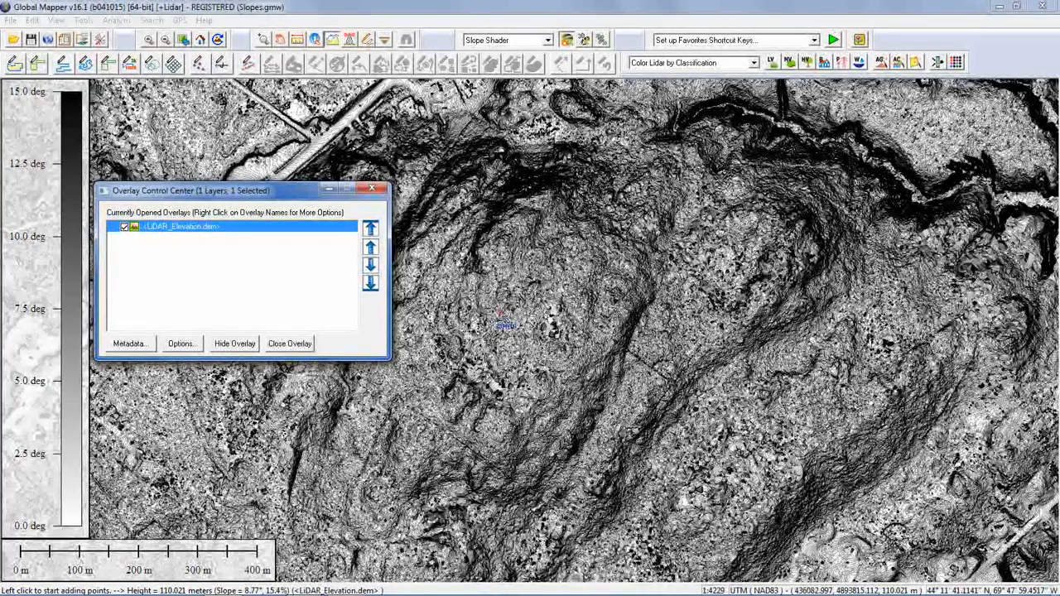
- Examine the terrain with the Slope Direction Shader and return to the Atlas Shader
left_click(500, 39)
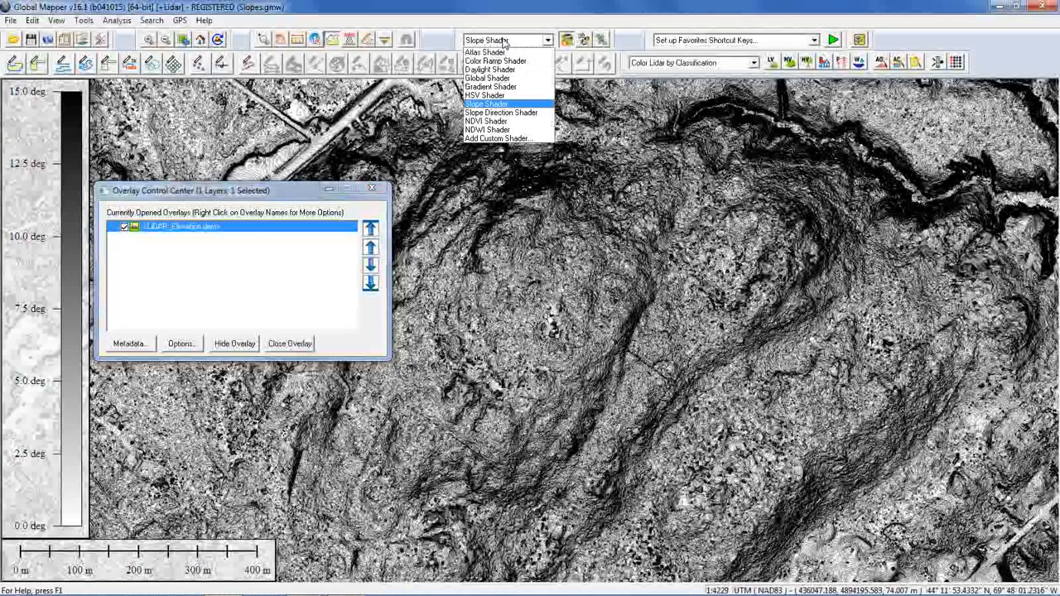
left_click(530, 114)
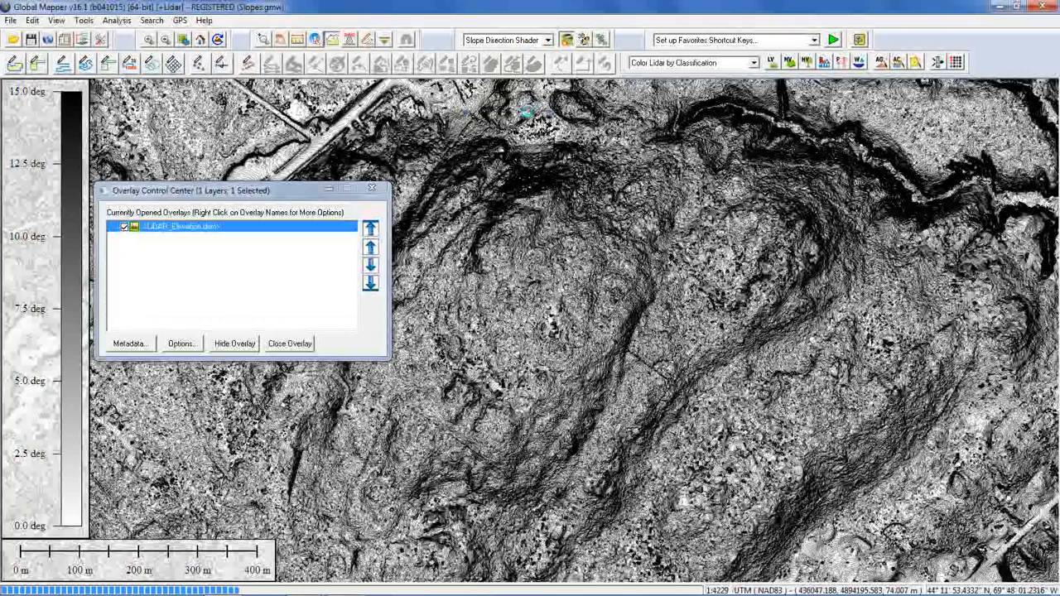
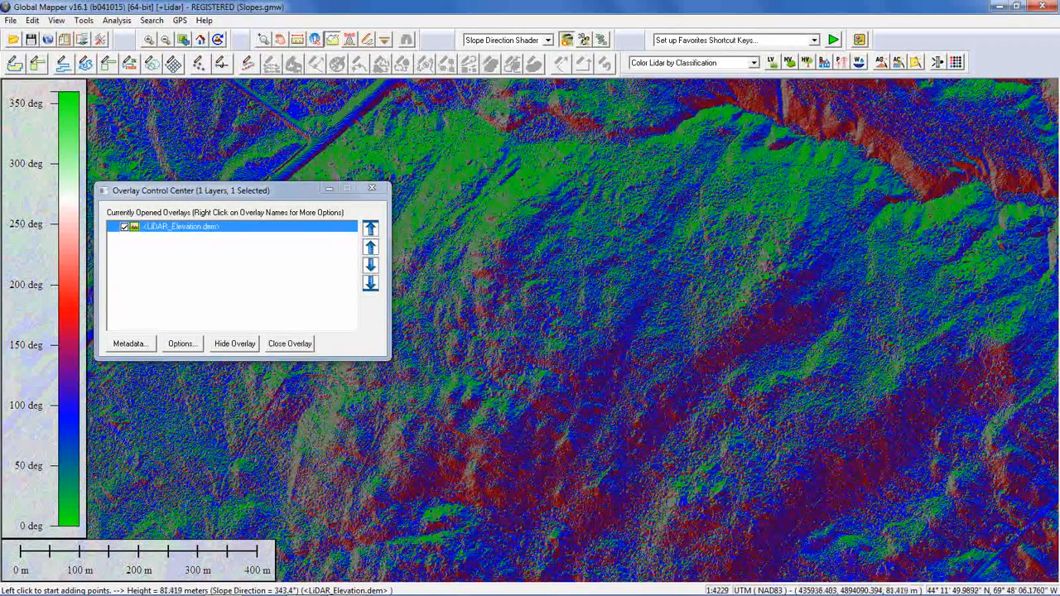
left_click(544, 40)
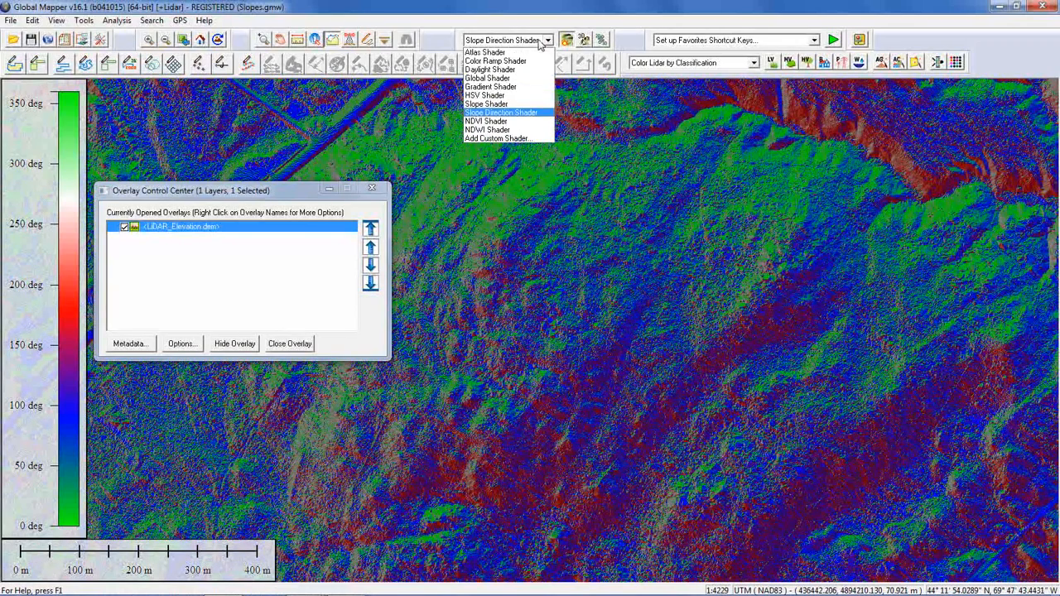
left_click(527, 53)
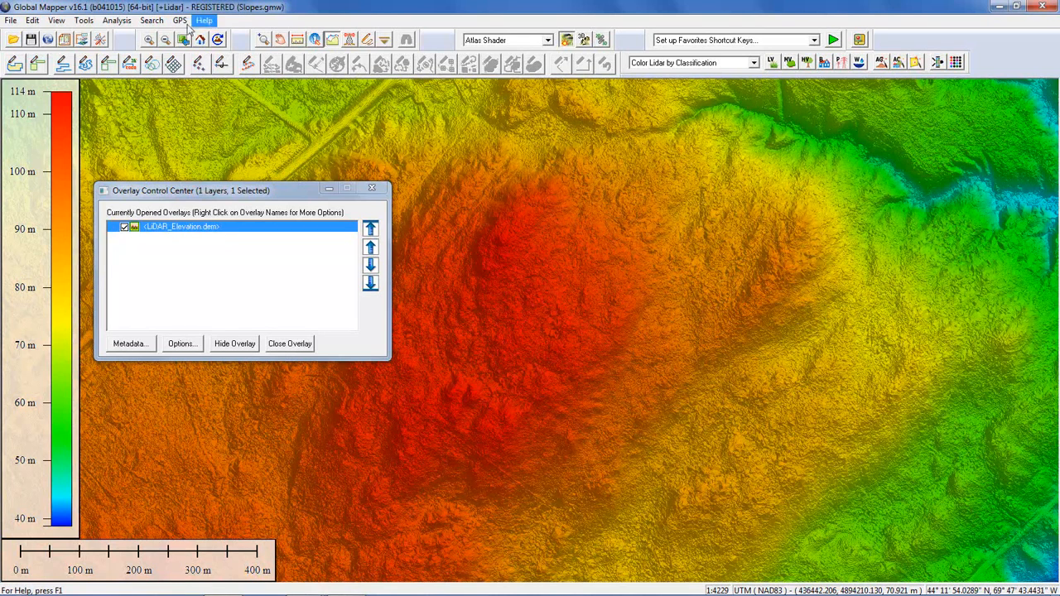
- Generate contours at a 5-meter interval from the terrain grid within a drawn box about 394 m by 228 m over the hilltop
left_click(124, 22)
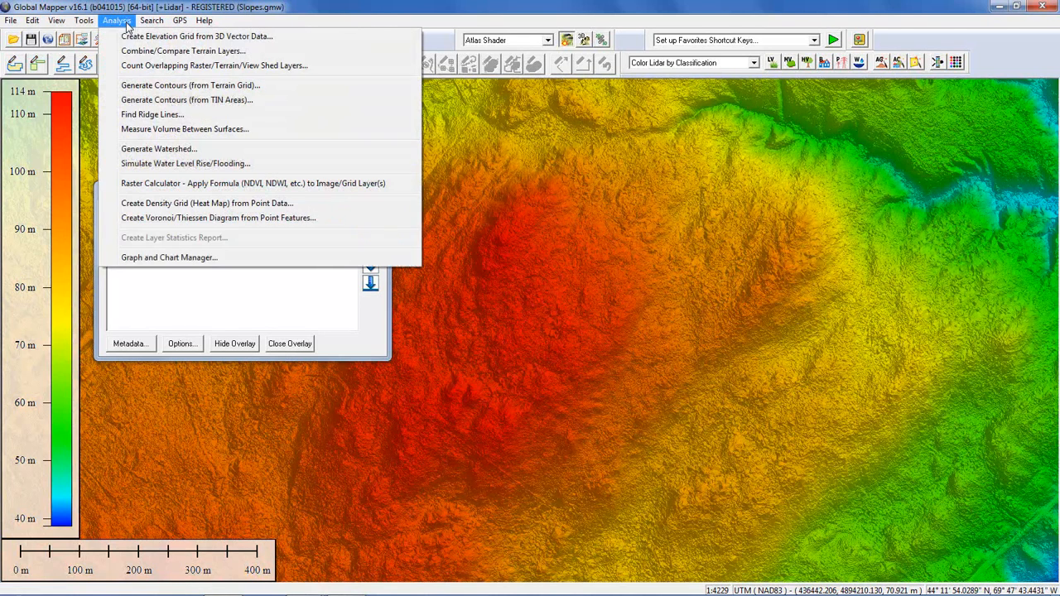
left_click(145, 93)
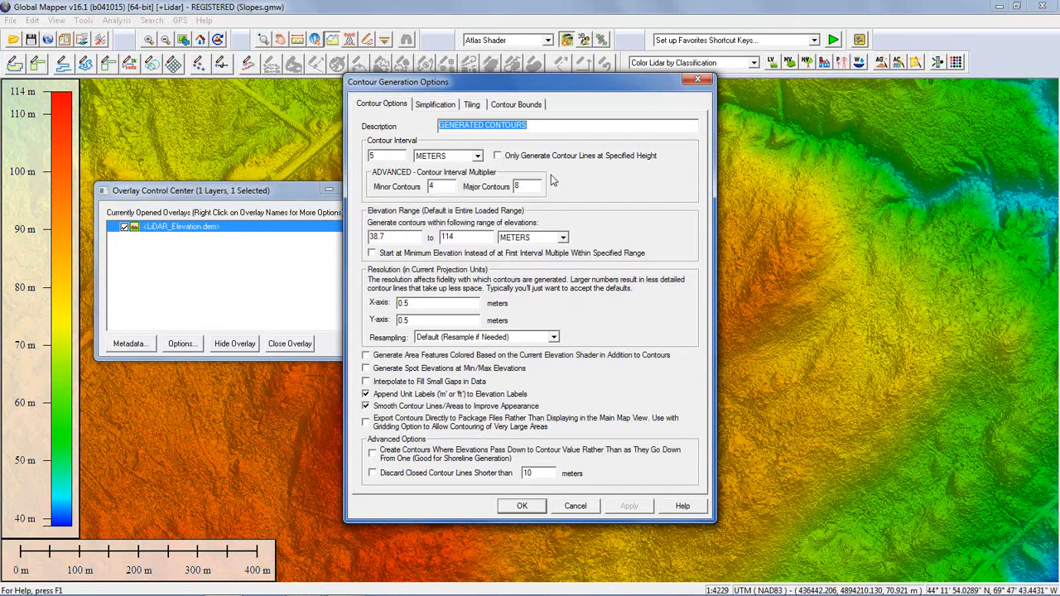
left_click(517, 106)
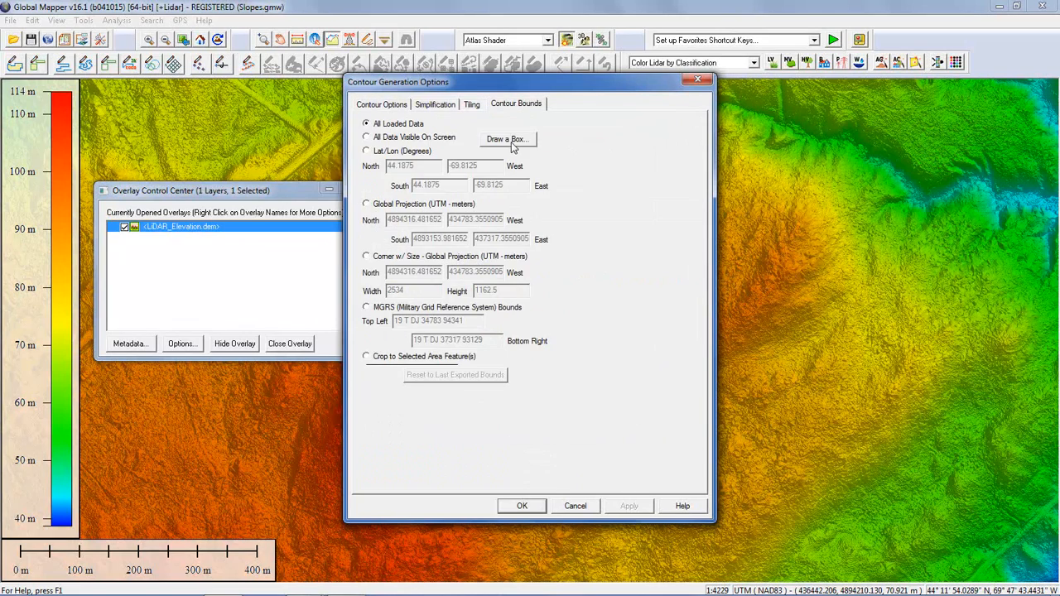
left_click(507, 139)
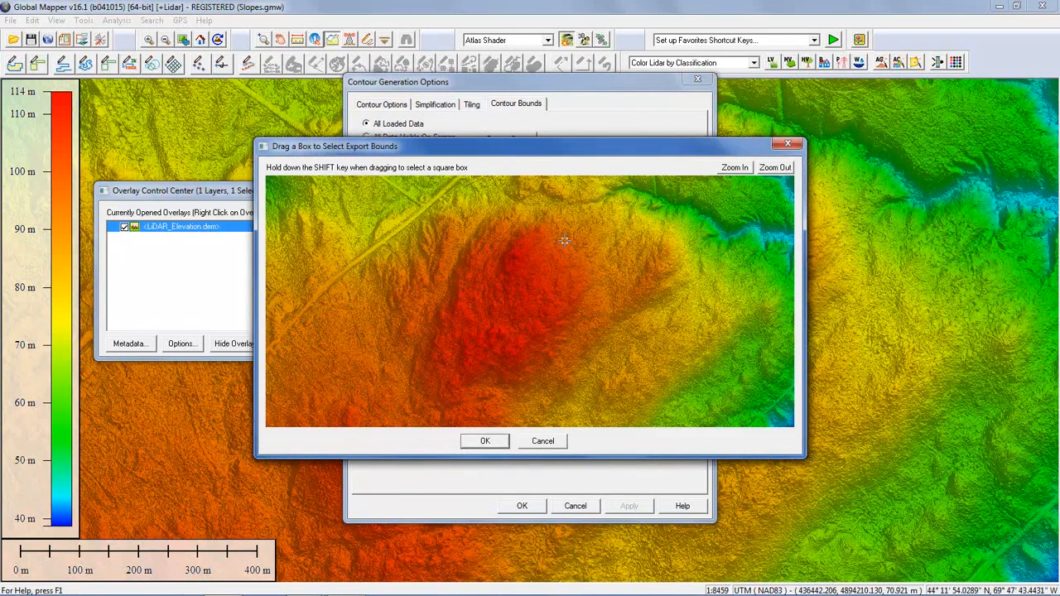
left_click_drag(465, 229, 582, 295)
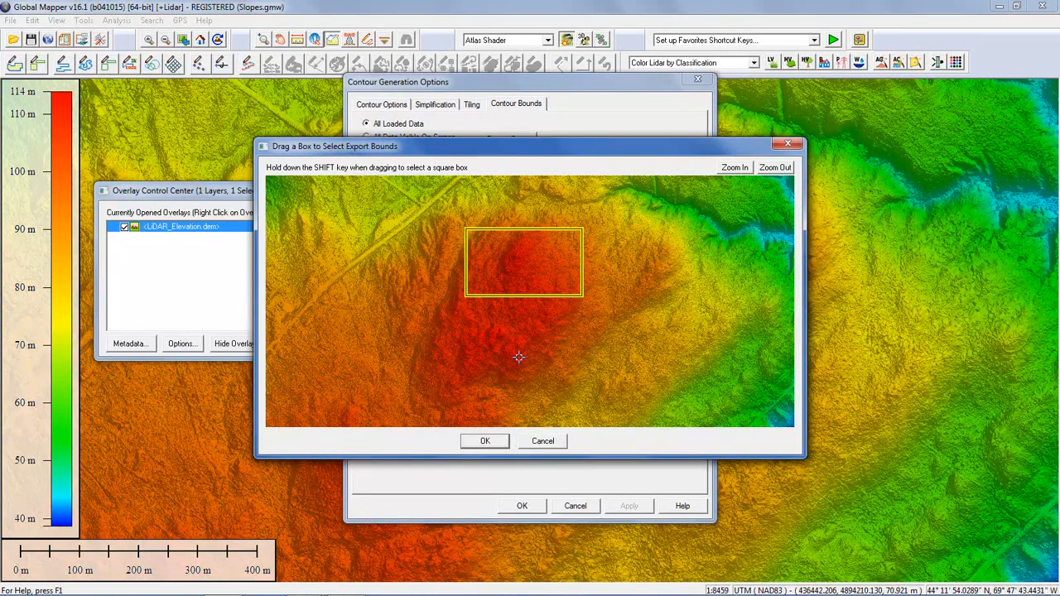
left_click(484, 440)
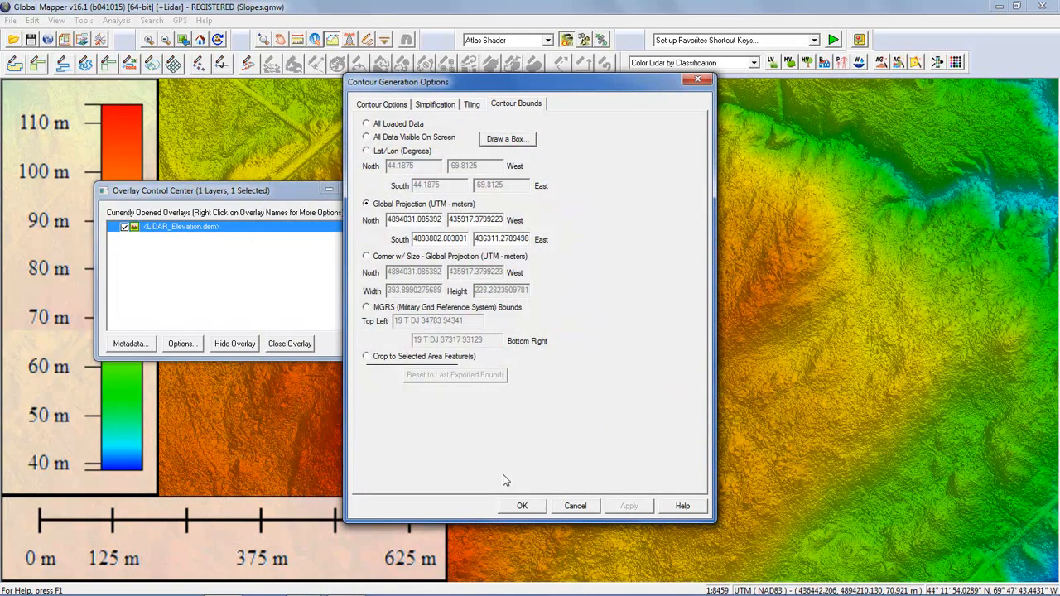
left_click(390, 105)
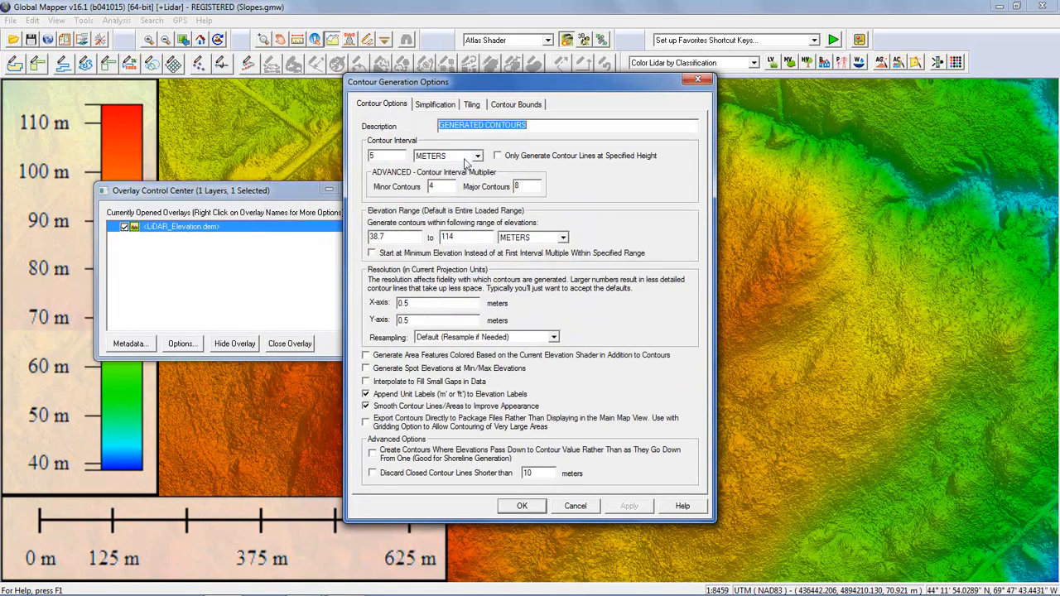
left_click(522, 507)
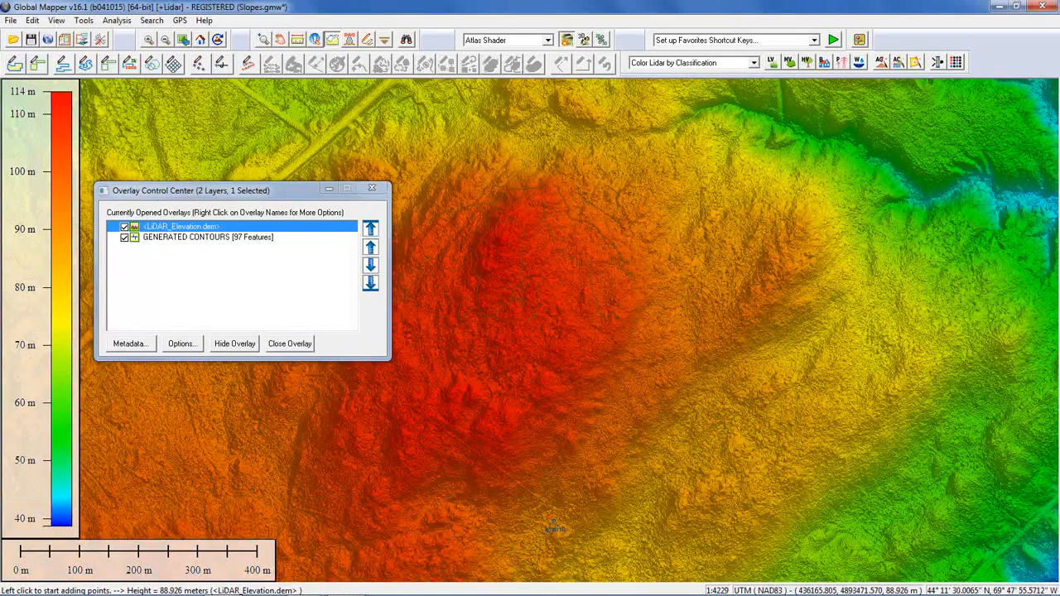
- Hide the elevation layer to view the contours alone, hide the contours and show the elevation layer again
left_click(123, 227)
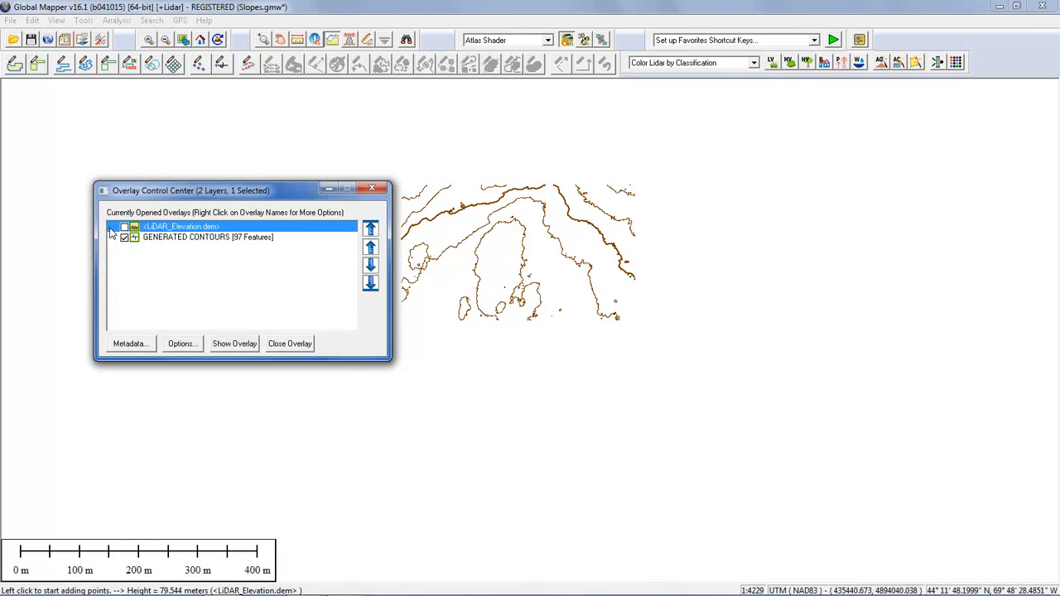
left_click(124, 237)
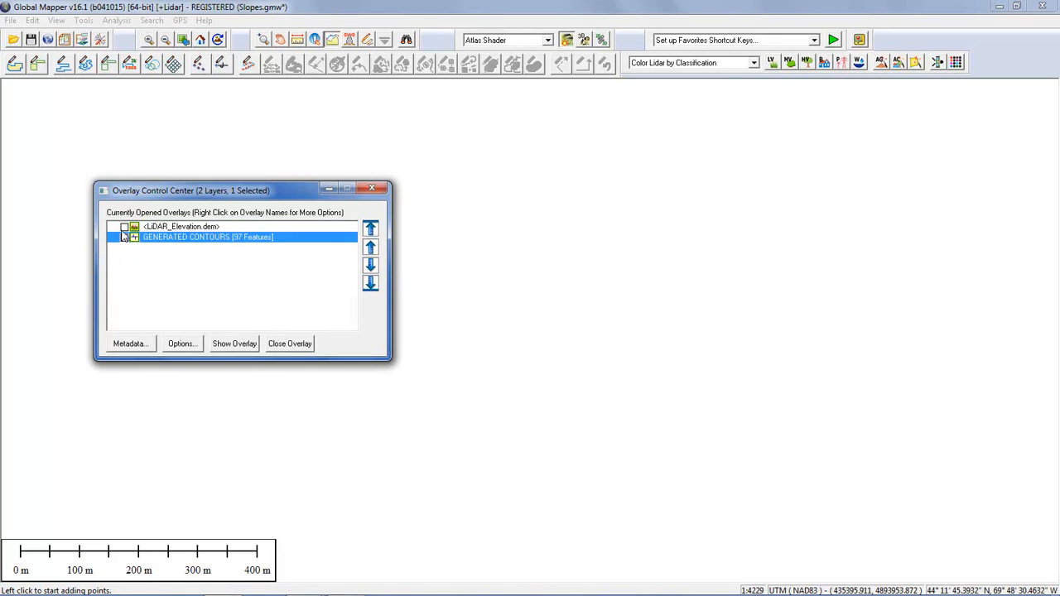
left_click(124, 227)
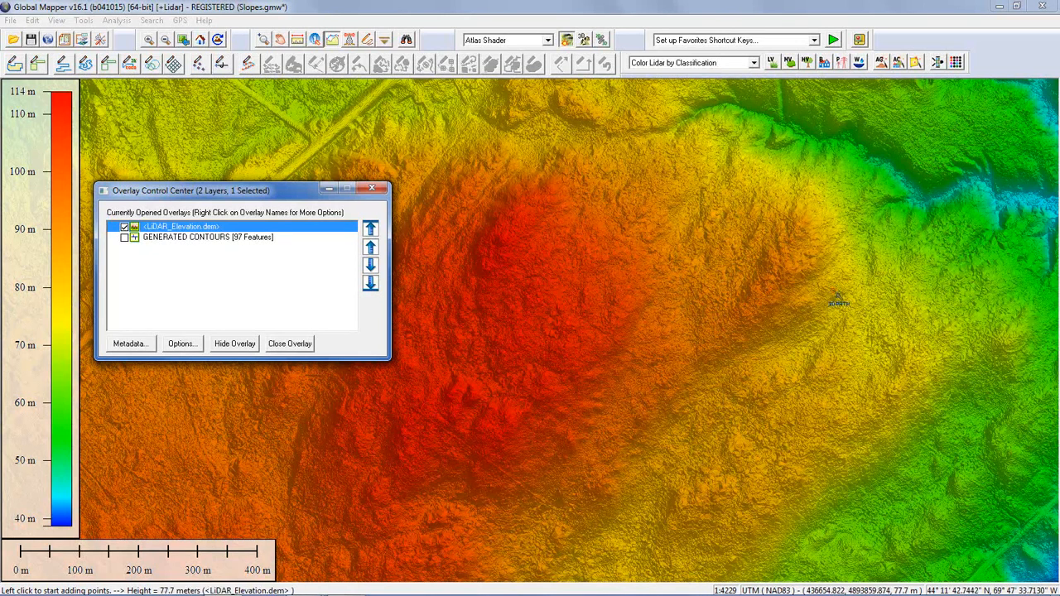
left_click(116, 20)
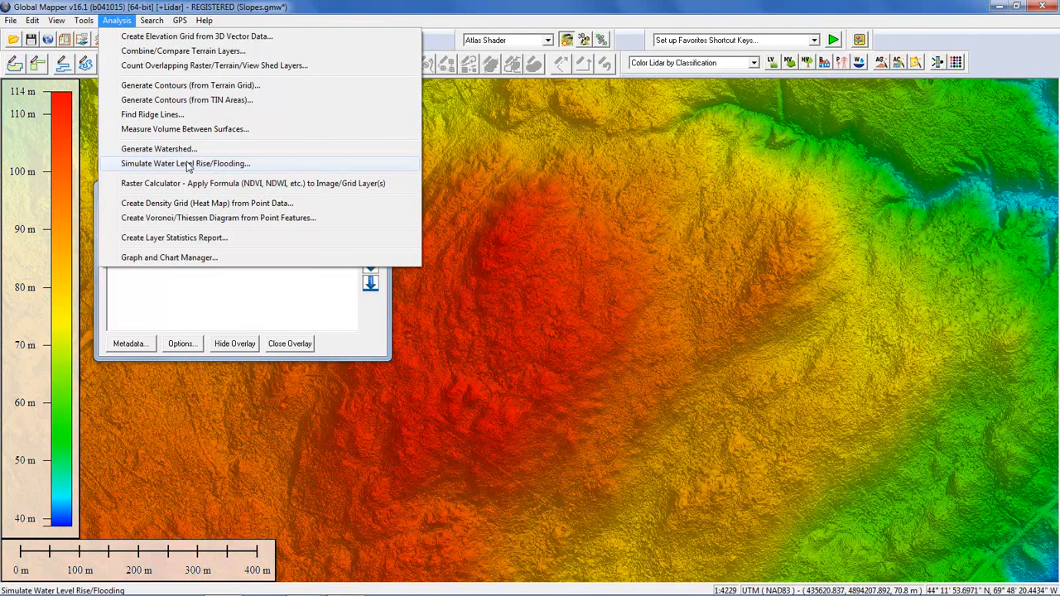
key("Escape")
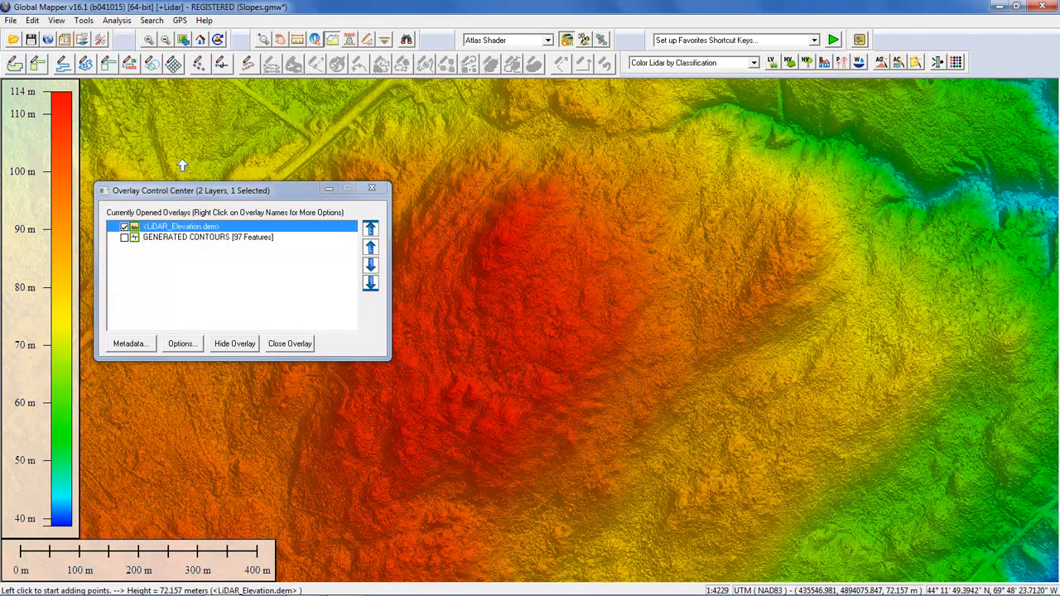
- Show the terrain in a 3D view and simulate flooding by raising the displayed water level to about 80.4 meters
left_click(584, 41)
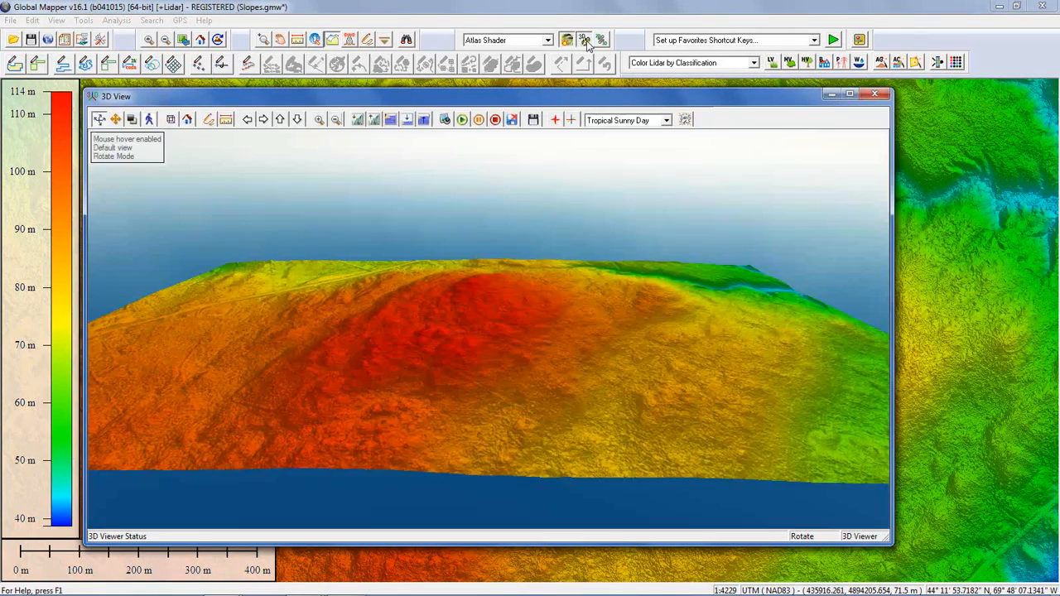
scroll(546, 308, "up", 2)
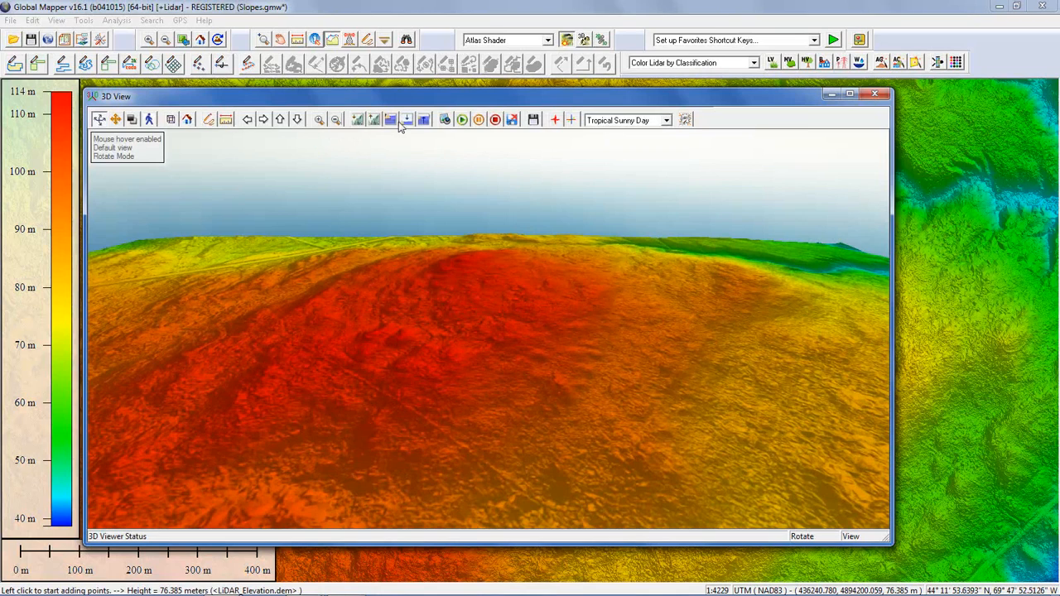
left_click(685, 120)
left_click_drag(315, 121, 923, 66)
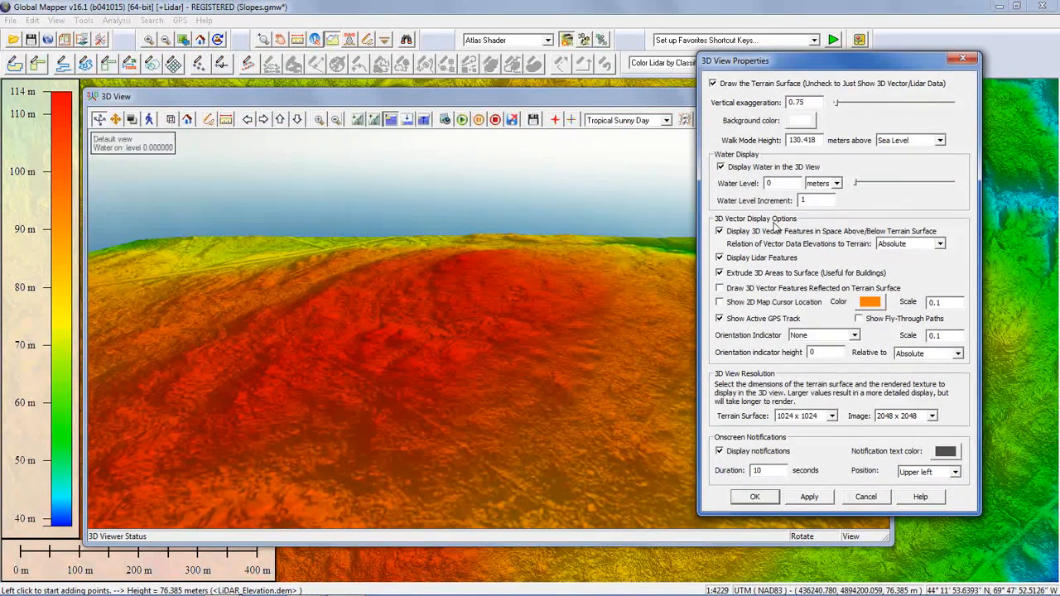
left_click_drag(856, 183, 908, 190)
left_click_drag(824, 68, 403, 72)
left_click(490, 187)
left_click_drag(506, 184, 479, 188)
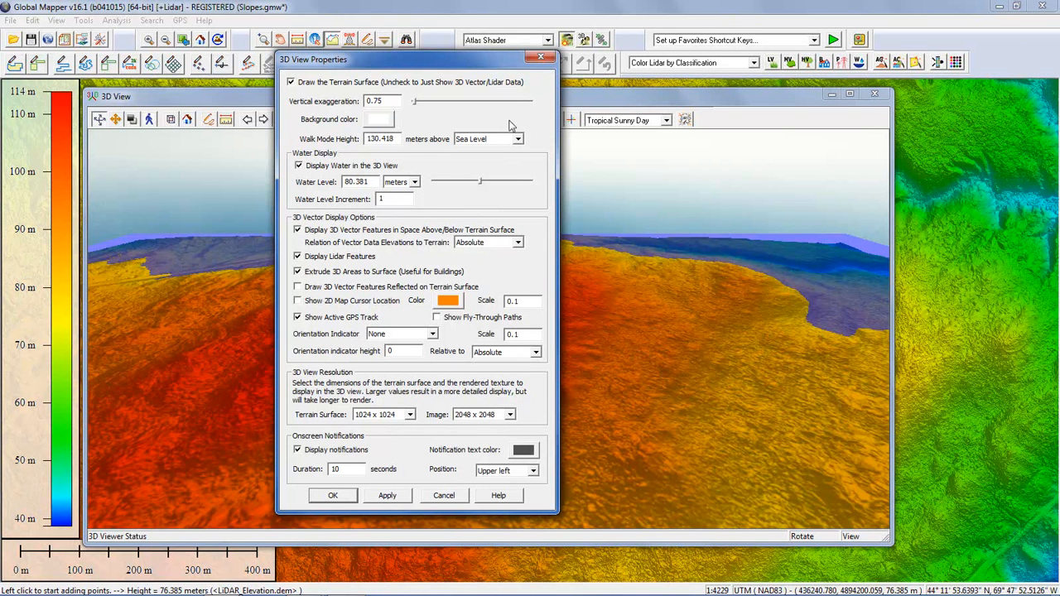
left_click(540, 57)
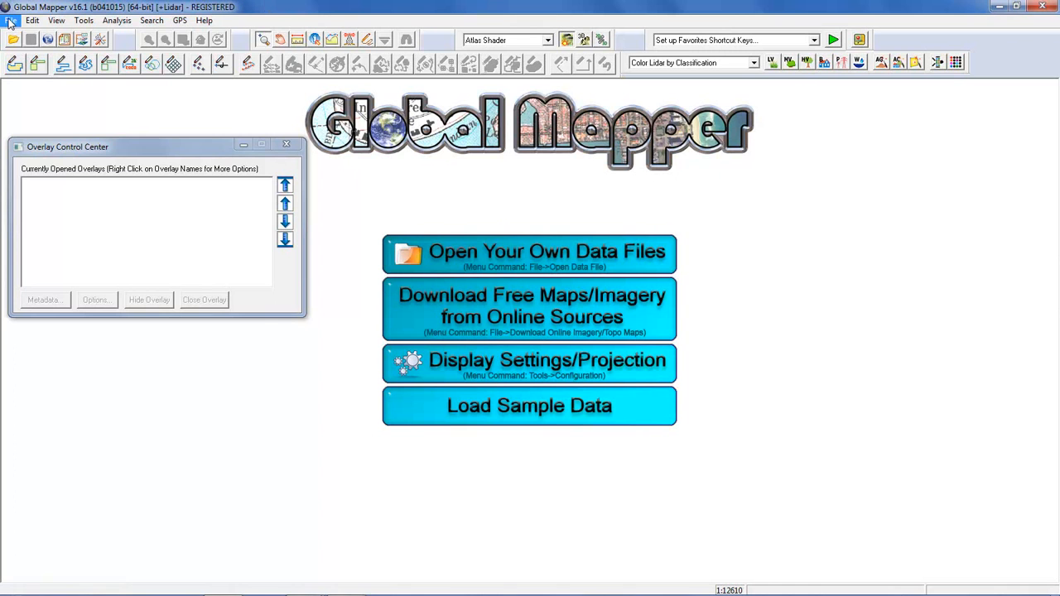
- Load the Slopes.gmw workspace and draw an arc-shaped line about 707 m long around the hilltop, keeping the default feature settings
left_click(10, 20)
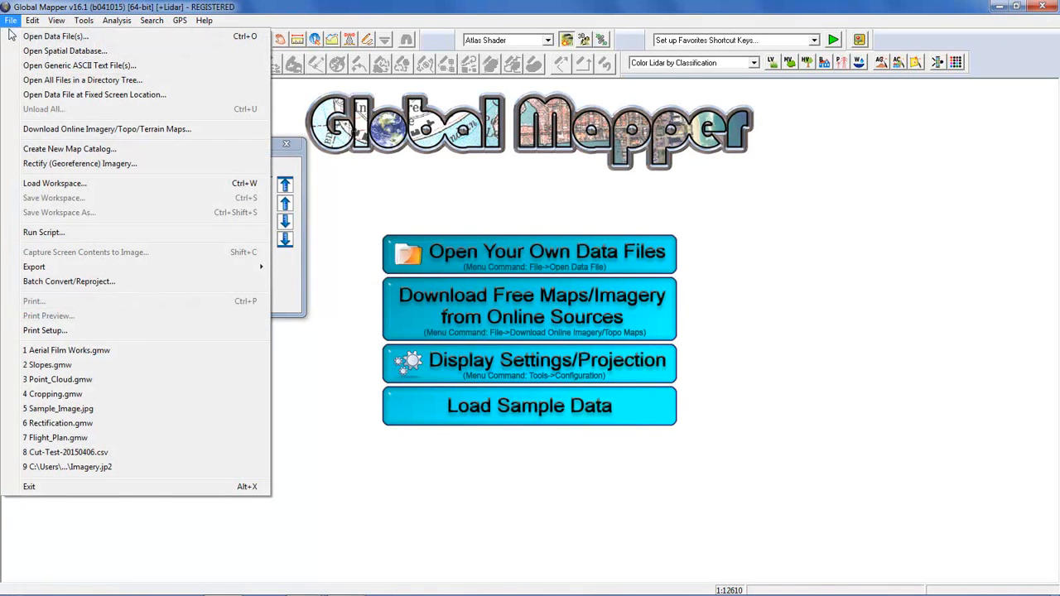
left_click(50, 365)
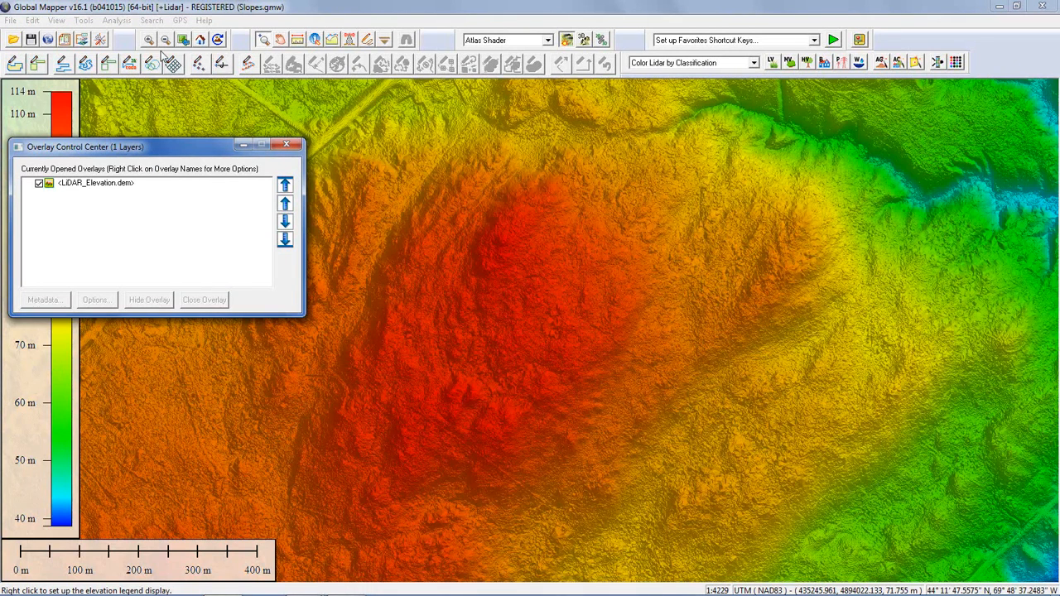
left_click(62, 64)
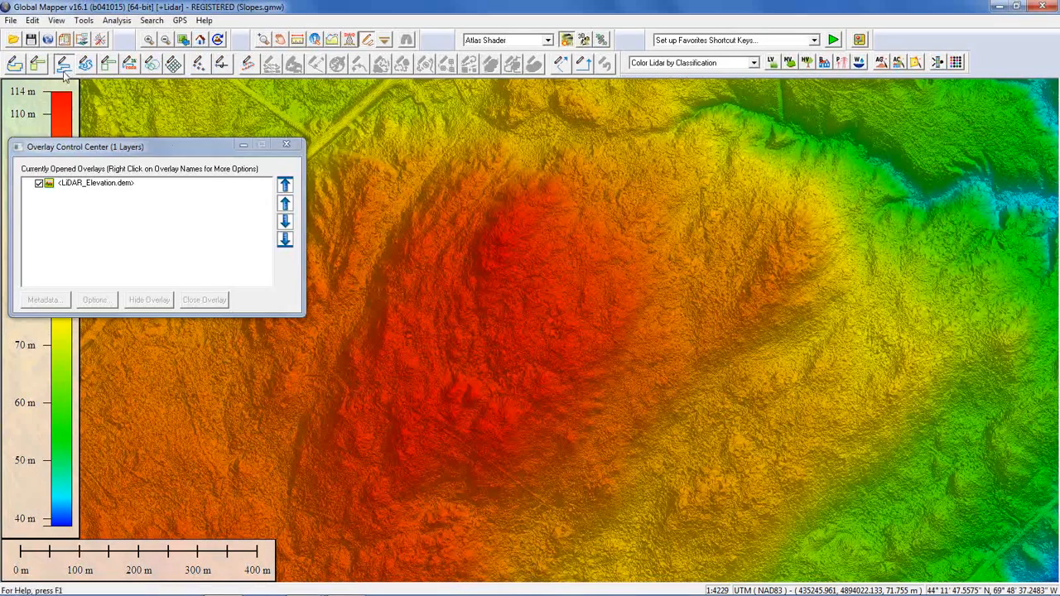
mouse_move(370, 379)
left_mouse_down()
mouse_move(410, 302)
mouse_move(500, 273)
mouse_move(554, 286)
mouse_move(601, 324)
mouse_move(601, 366)
mouse_move(566, 424)
left_mouse_up()
right_click(574, 432)
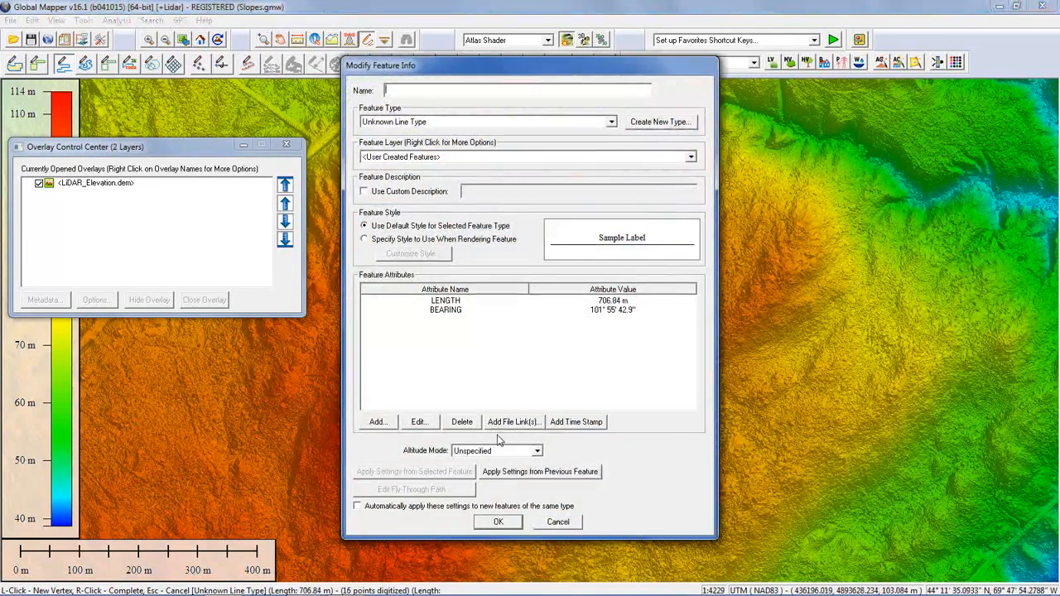
left_click(498, 503)
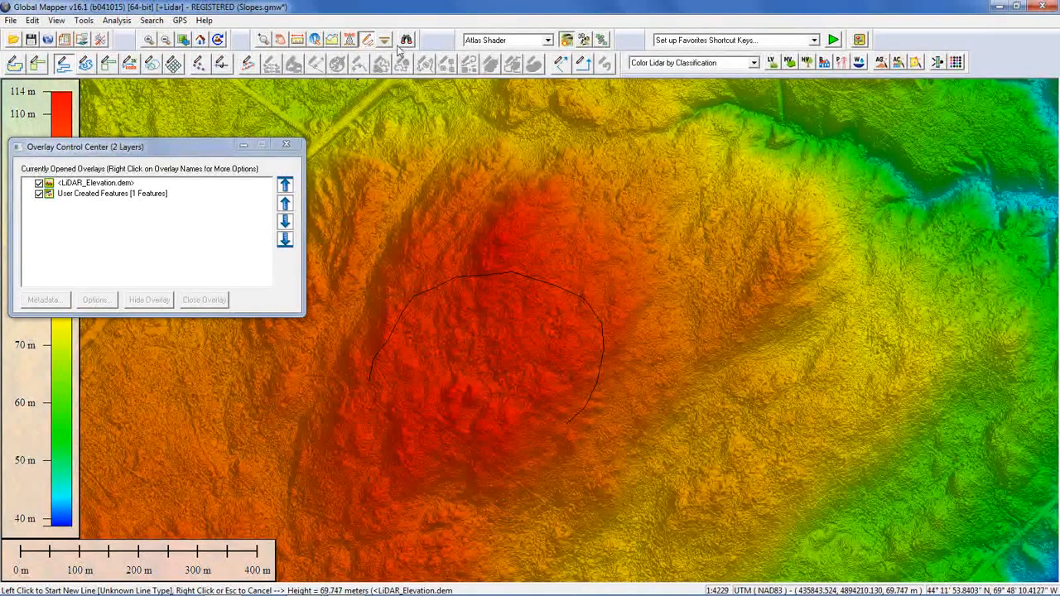
- Generate fly-through data for the drawn line with the camera straight ahead, 30 m relative to ground, and a duration of 25 seconds
left_click(488, 274)
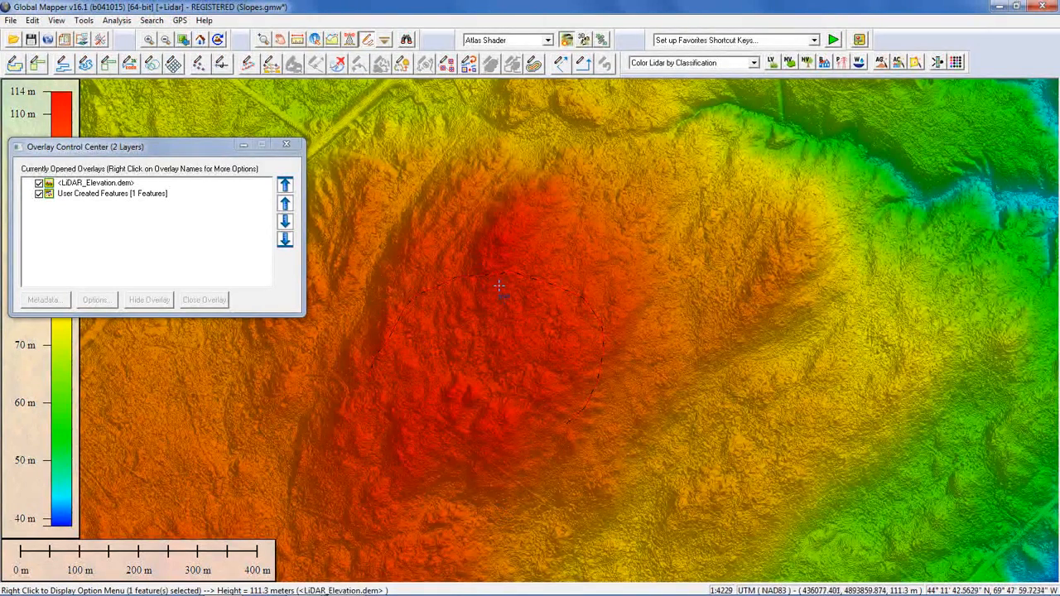
left_click(339, 63)
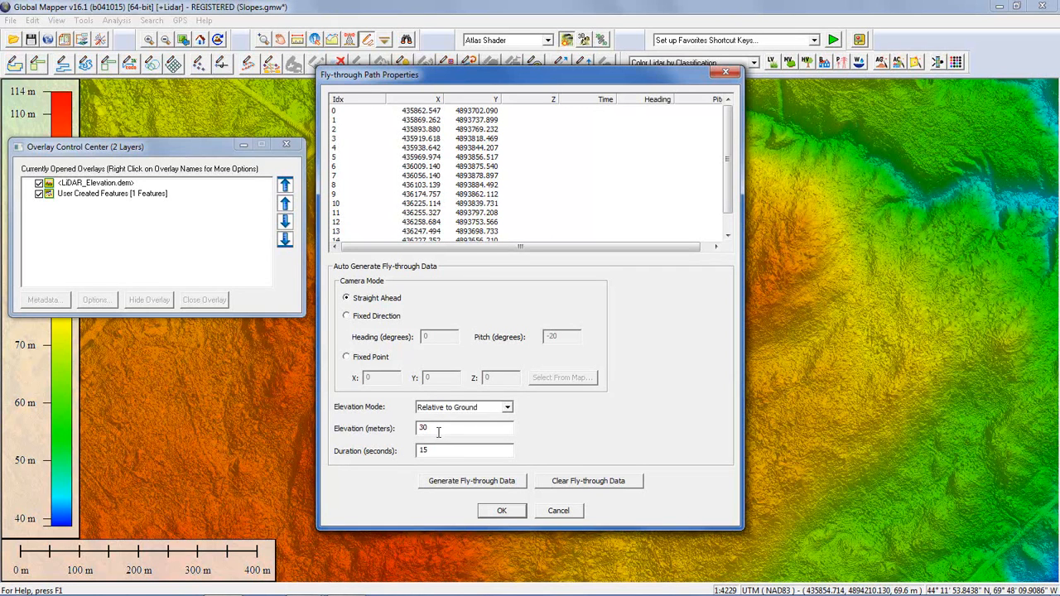
left_click_drag(430, 451, 408, 452)
type("25")
left_click(471, 485)
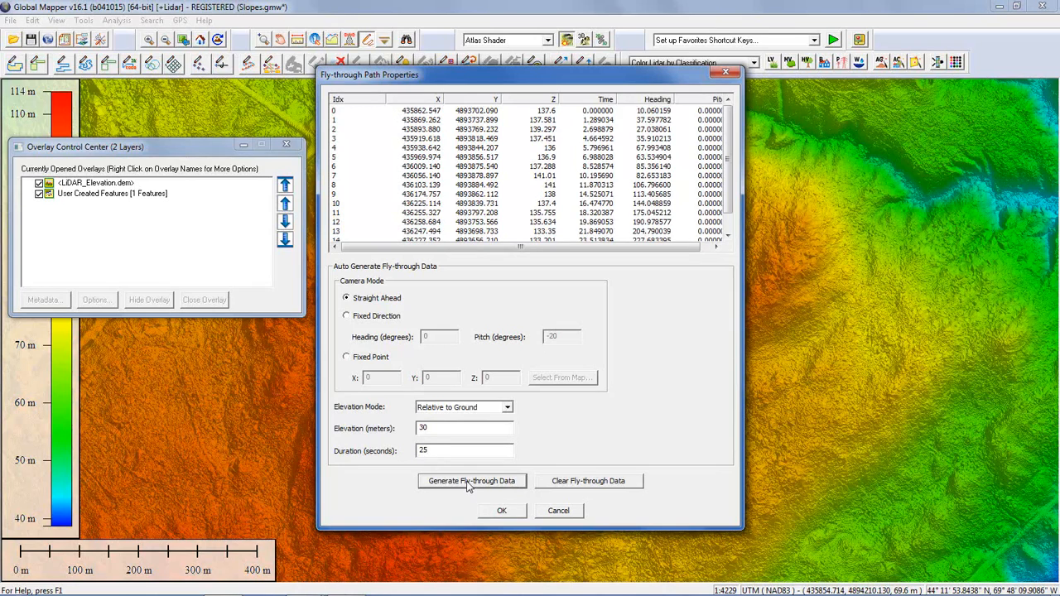
left_click(503, 511)
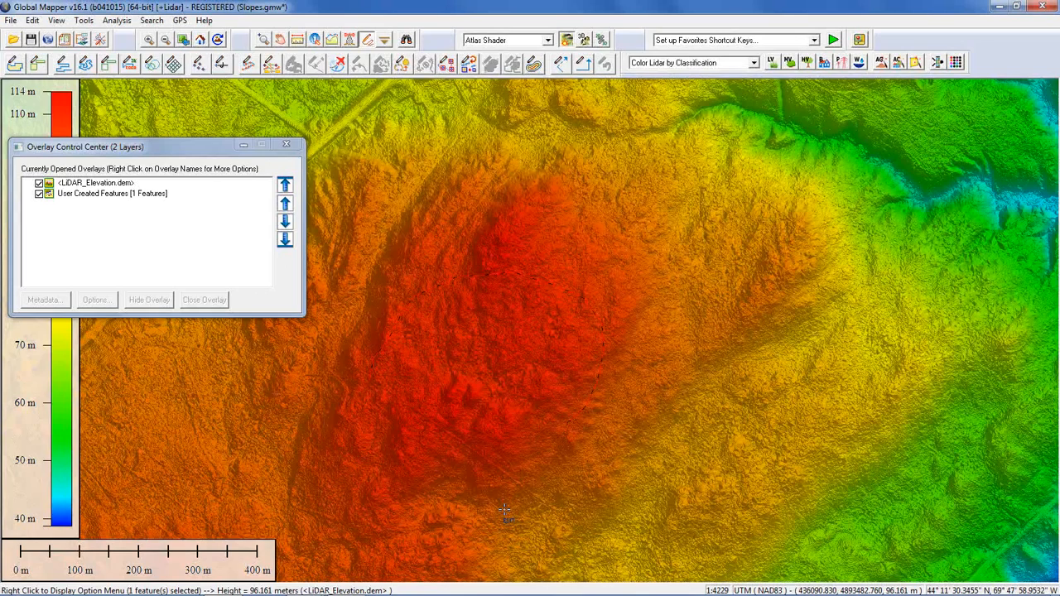
- Show the terrain in a 3D view, play the fly-through along the line and stop it
left_click(584, 40)
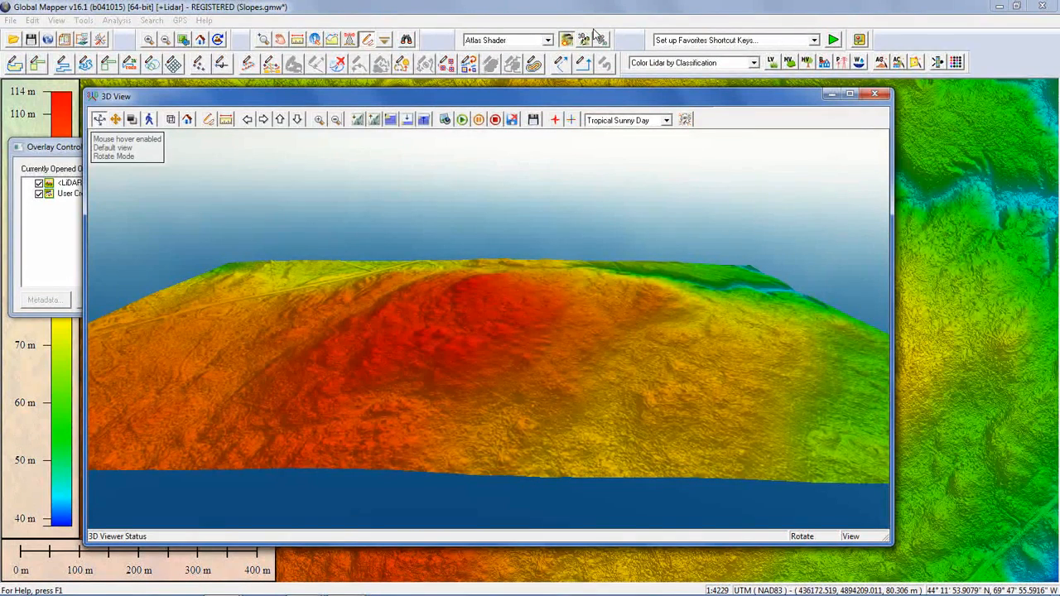
left_click(462, 120)
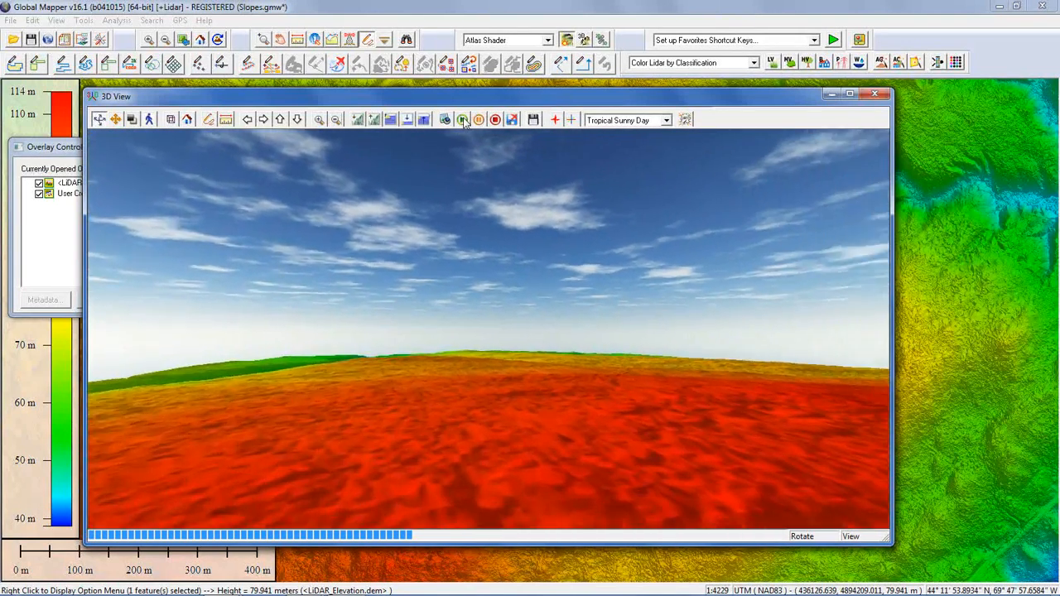
left_click(495, 120)
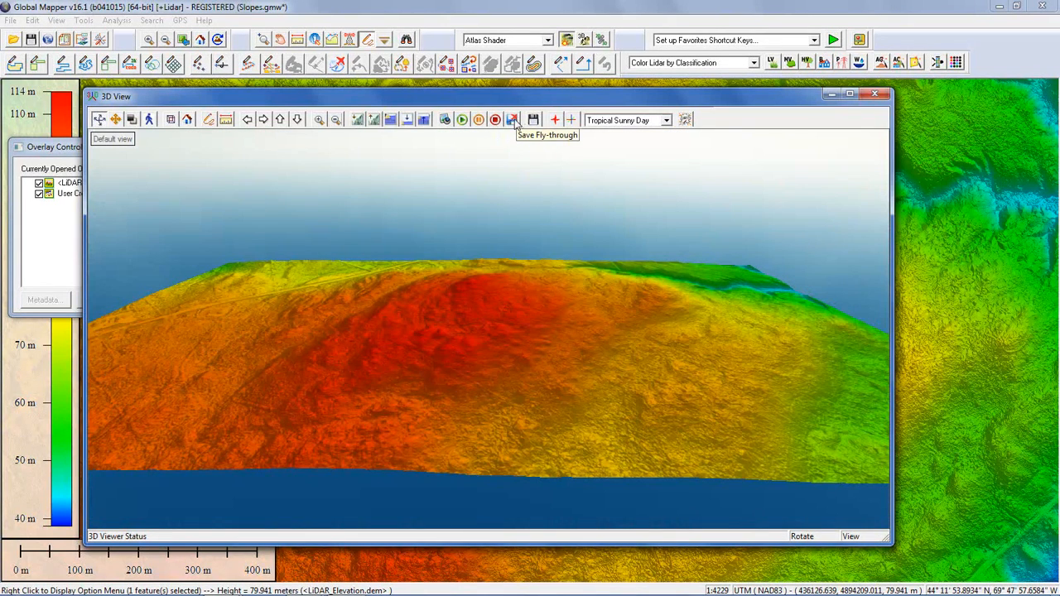
- Save the fly-through as an AVI video at 360p 24 FPS and close the 3D view
left_click(513, 120)
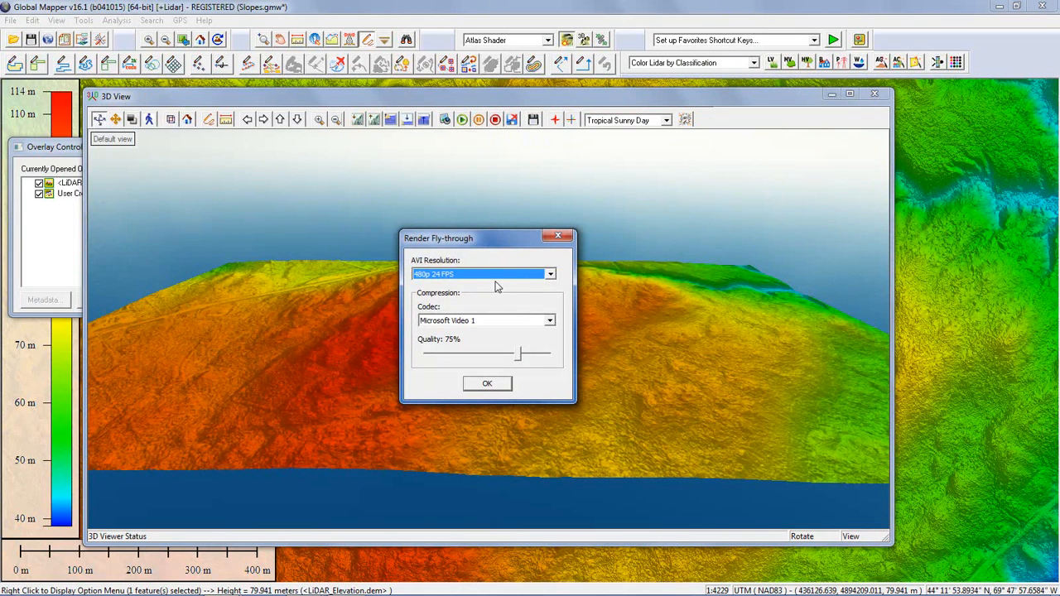
left_click(468, 278)
scroll(555, 306, "up", 2)
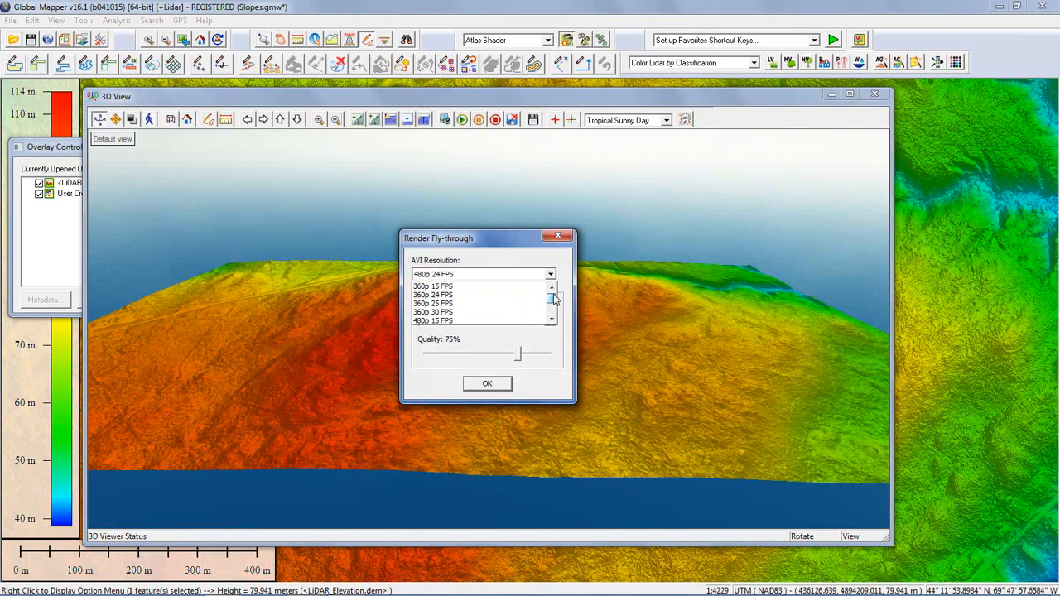
left_click(510, 296)
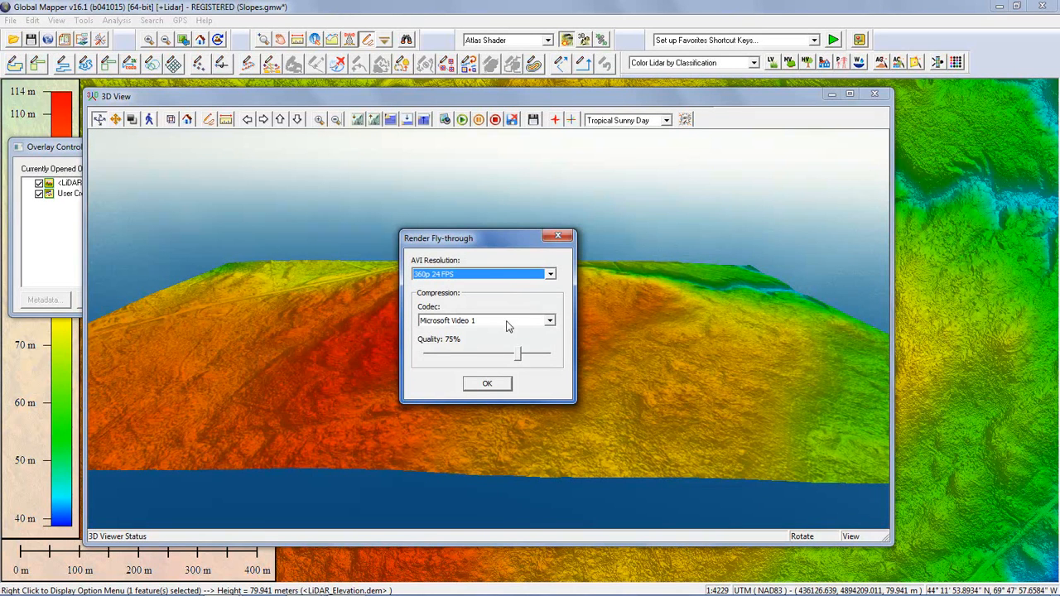
left_click(487, 383)
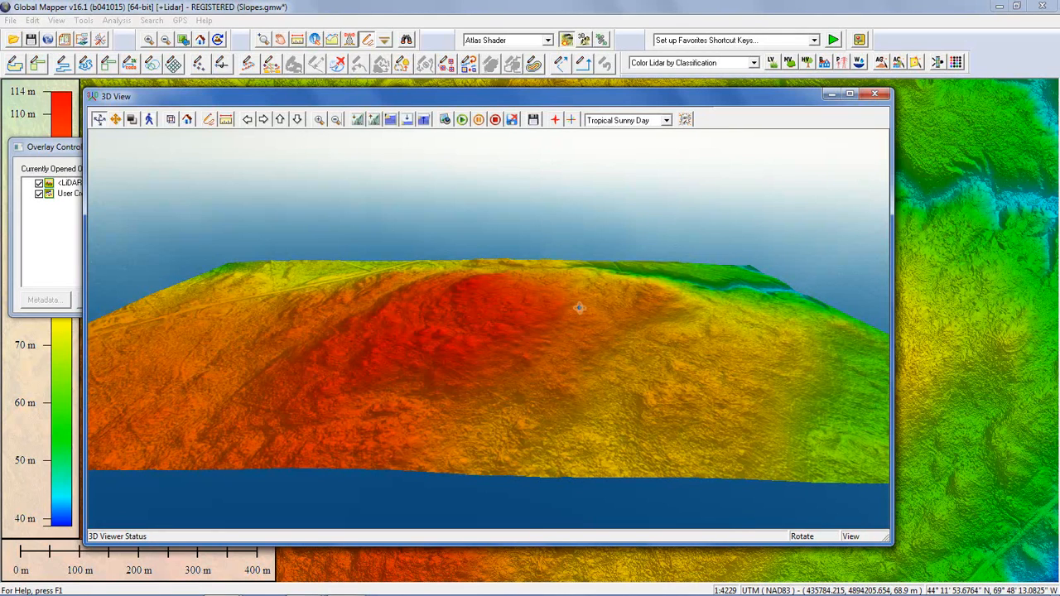
left_click(874, 94)
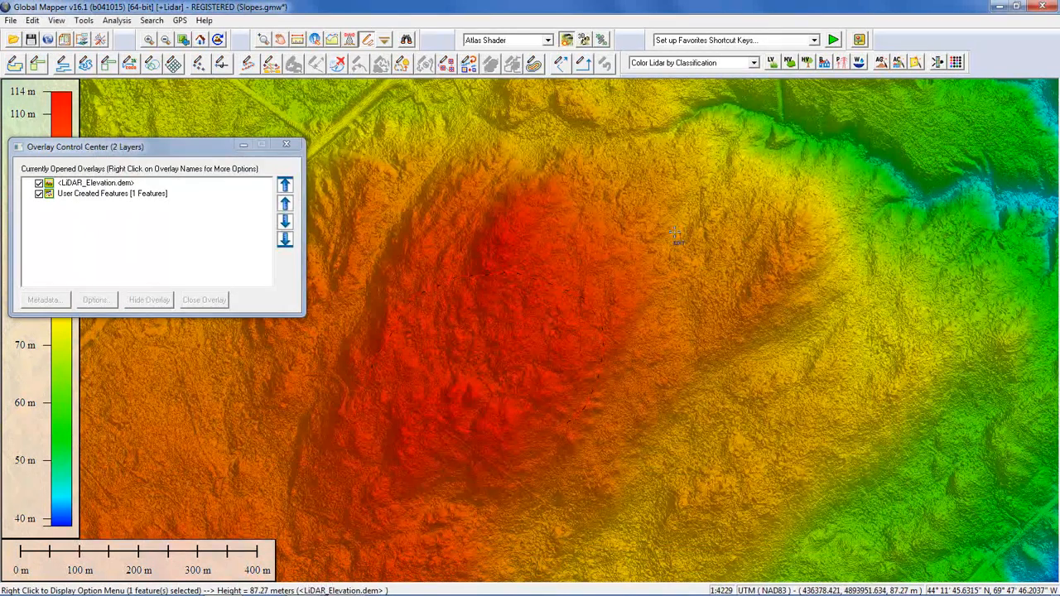
- Open the feature information of the drawn line and assign Flight.avi as its layer video file
left_click(582, 231)
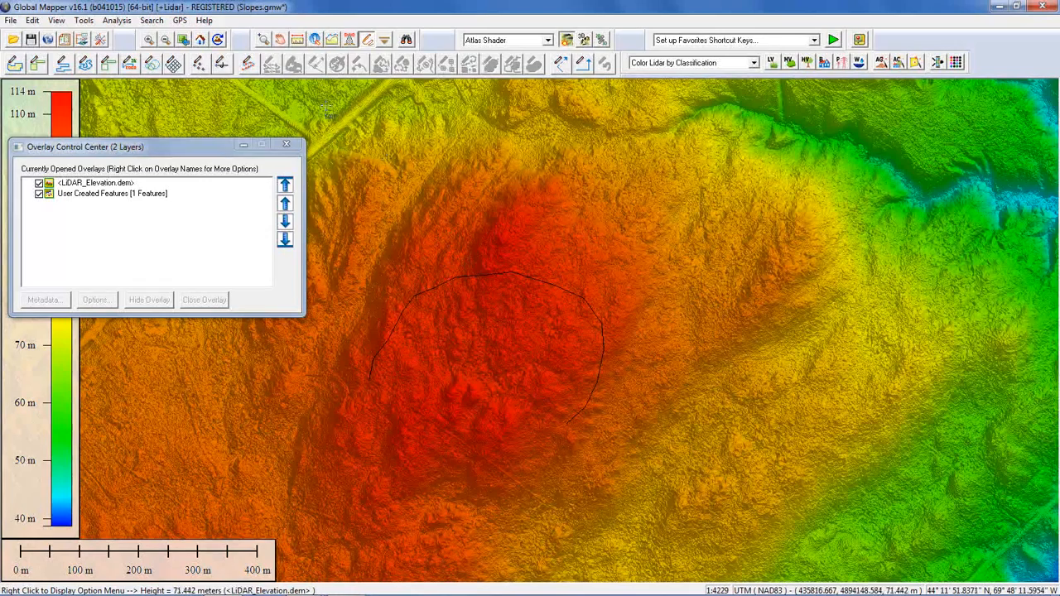
left_click(315, 39)
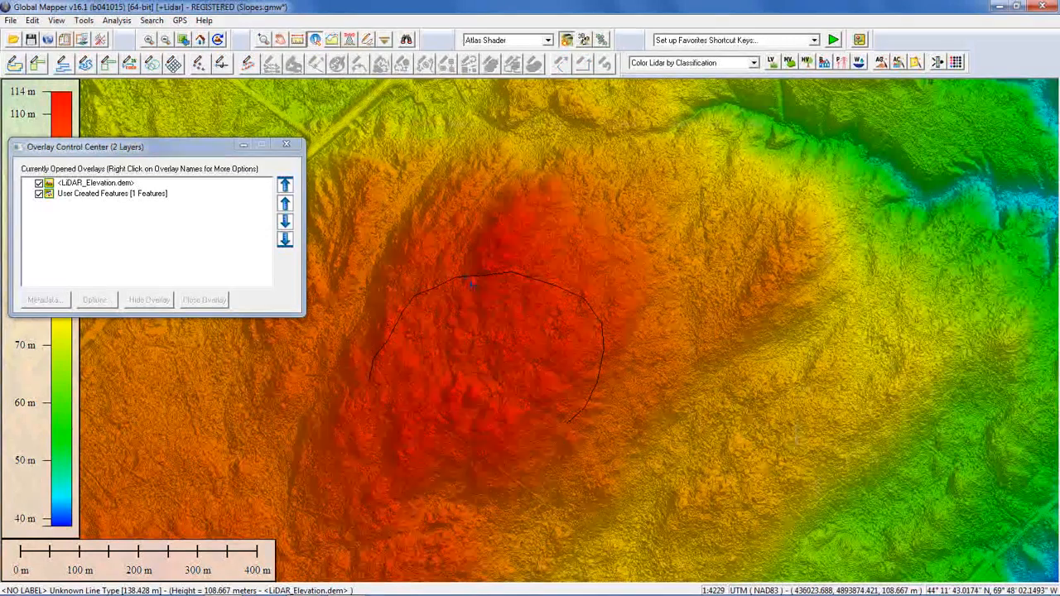
left_click(466, 284)
right_click(523, 354)
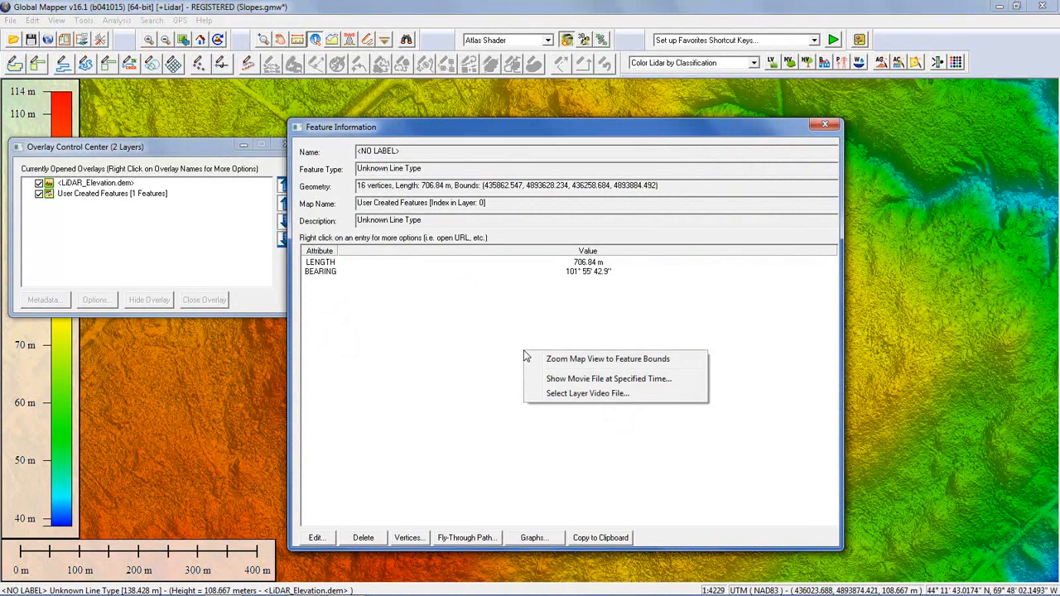
left_click(583, 395)
left_click(551, 256)
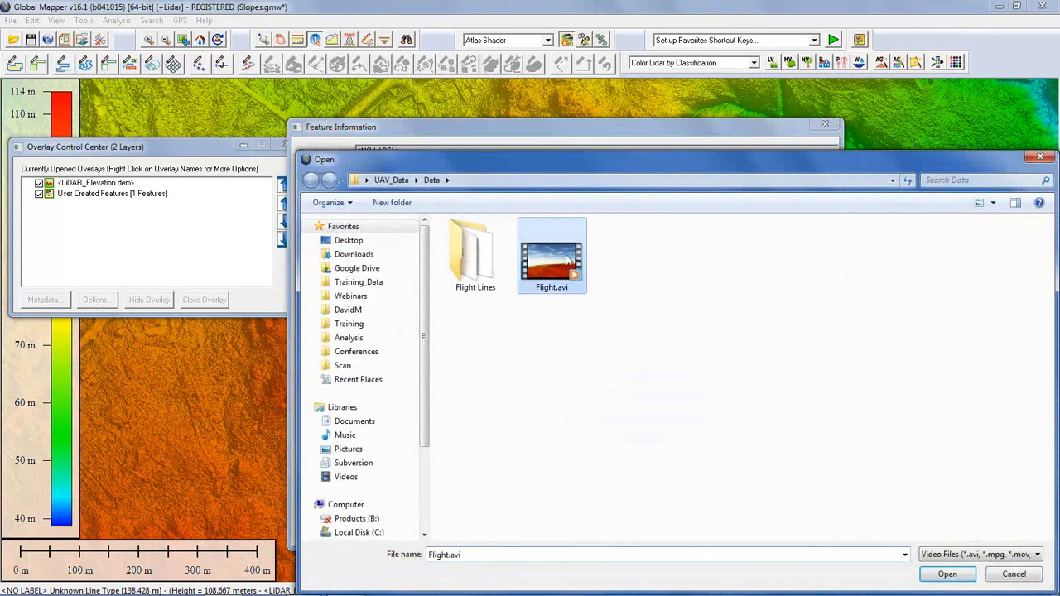
left_click(947, 574)
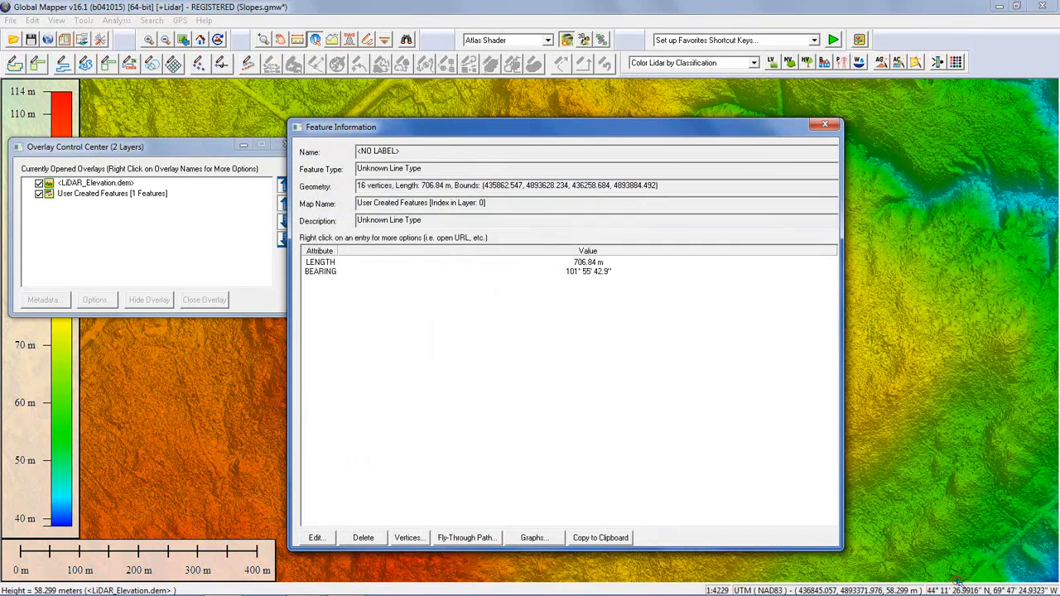
- Play the line's linked video with the feature information moved aside, and close the video playback
right_click(563, 360)
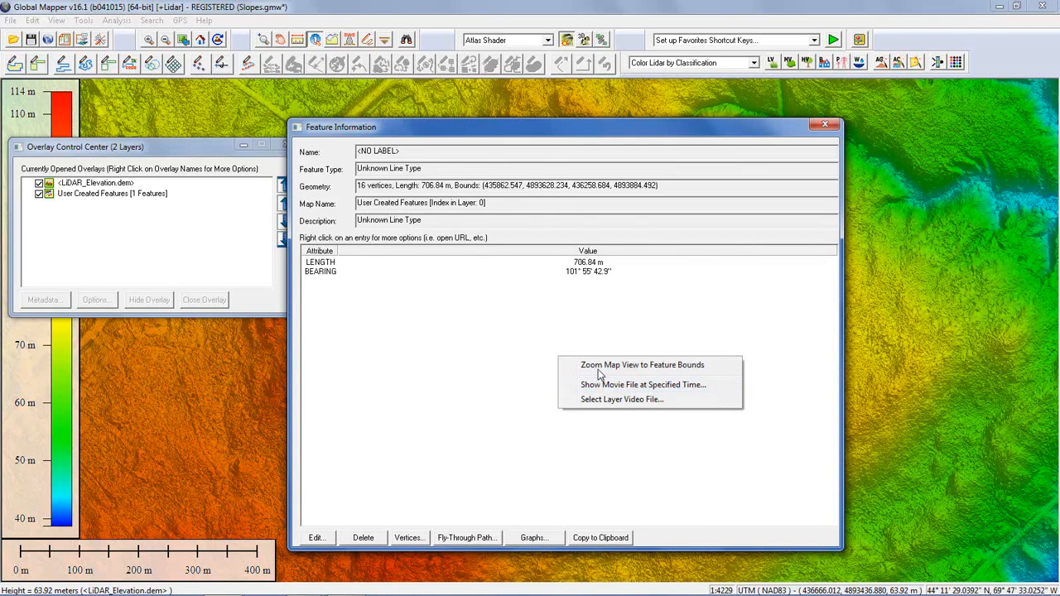
left_click_drag(561, 129, 648, 138)
left_click_drag(378, 382, 583, 393)
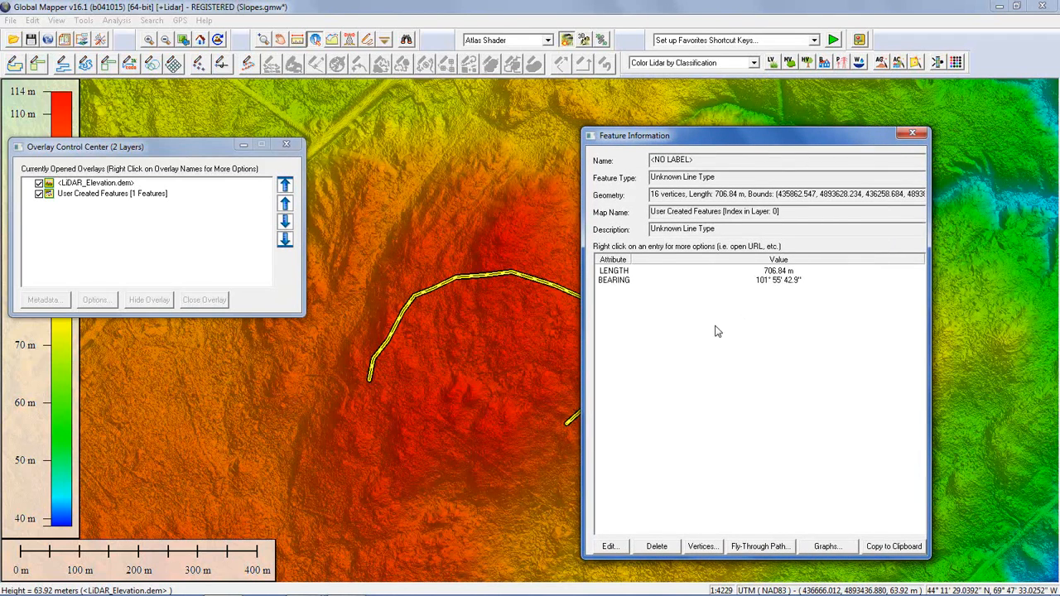
left_click_drag(755, 559, 755, 410)
right_click(762, 335)
left_click(822, 361)
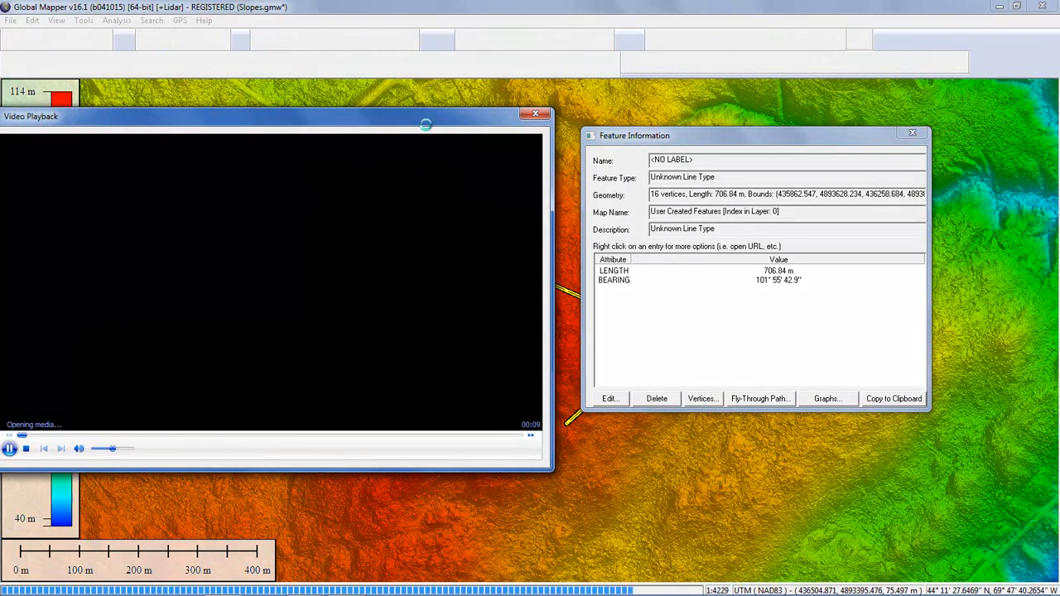
left_click_drag(684, 138, 770, 127)
left_click(10, 448)
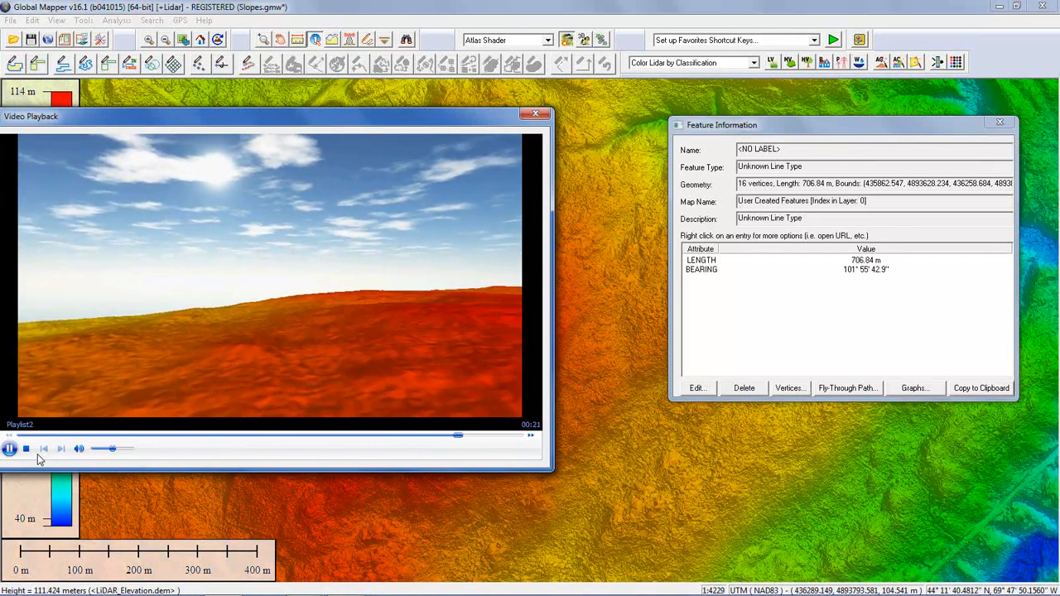
left_click_drag(322, 120, 658, 133)
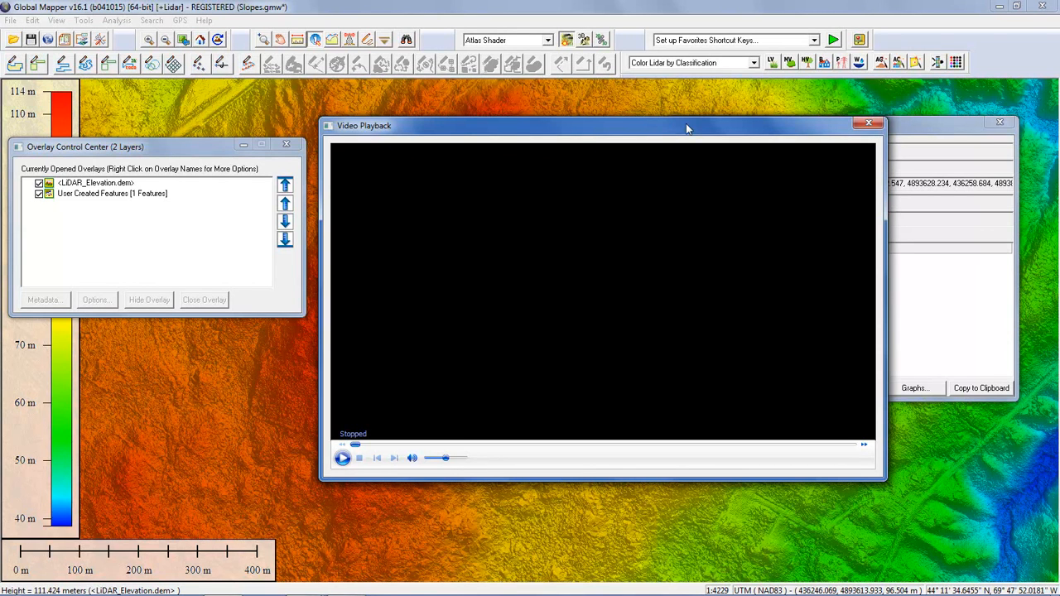
left_click(869, 123)
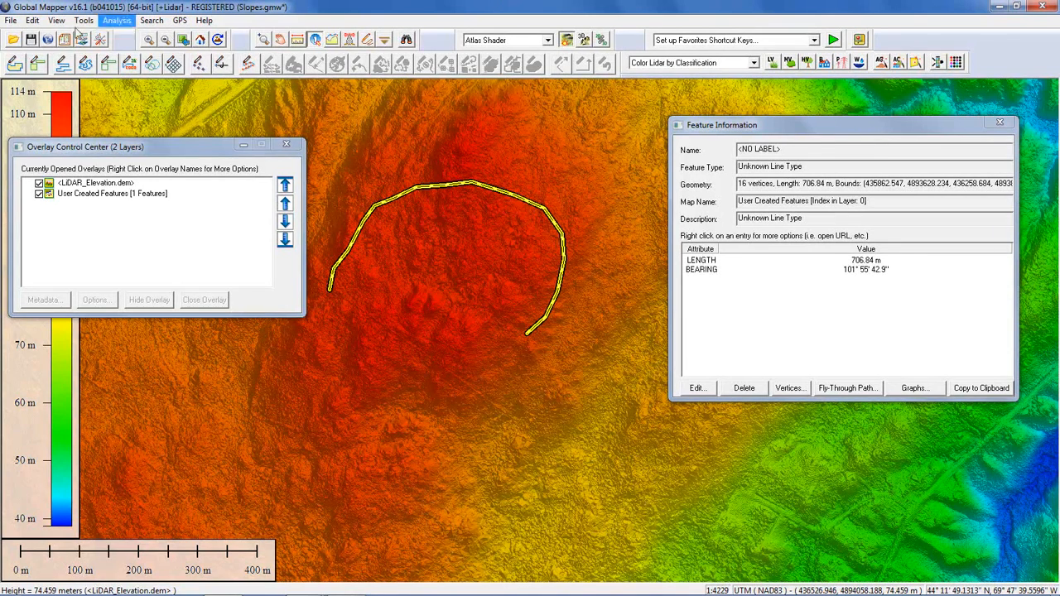
- Start an elevation grid export of the terrain in DEM format and bring up its export options
left_click(10, 23)
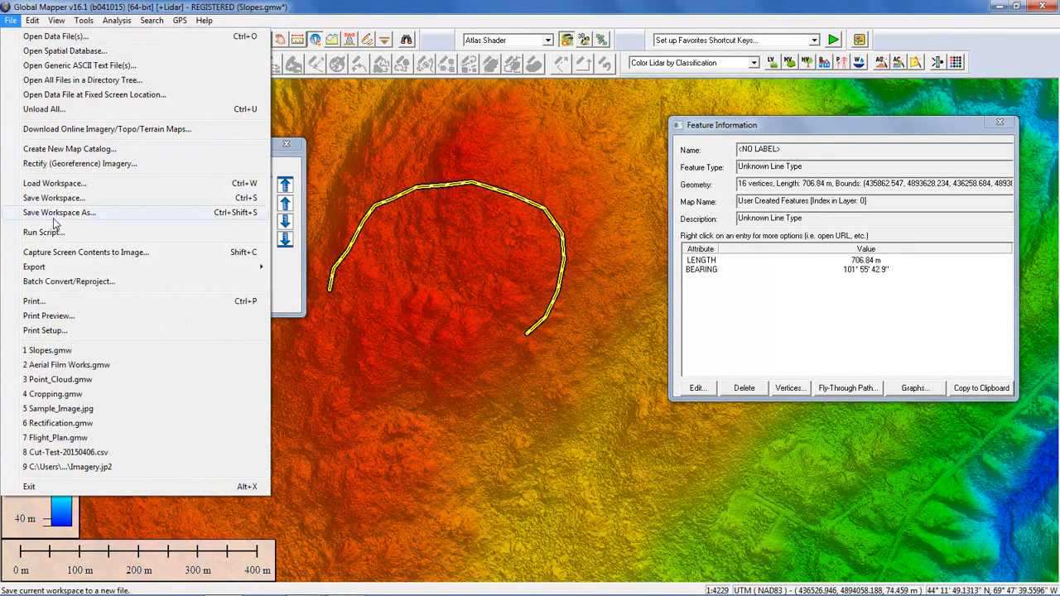
mouse_move(46, 268)
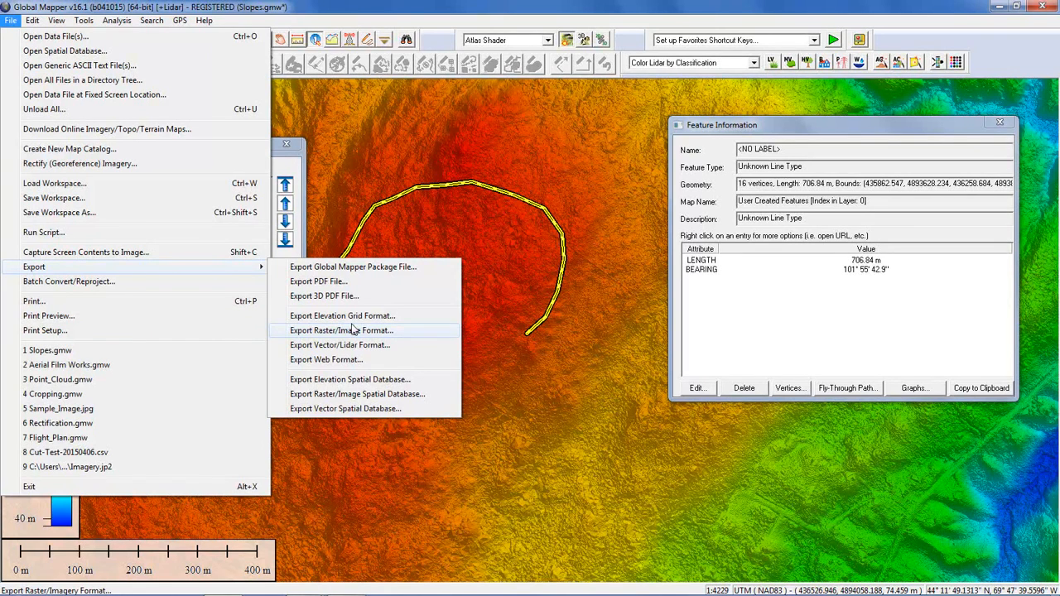
left_click(357, 315)
left_click(486, 309)
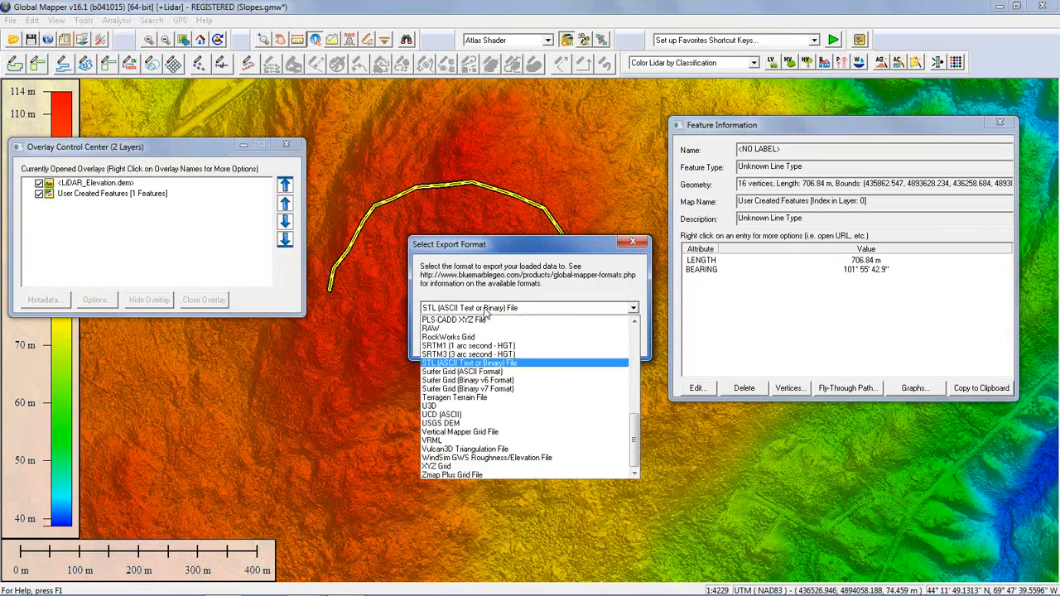
scroll(490, 395, "up", 6)
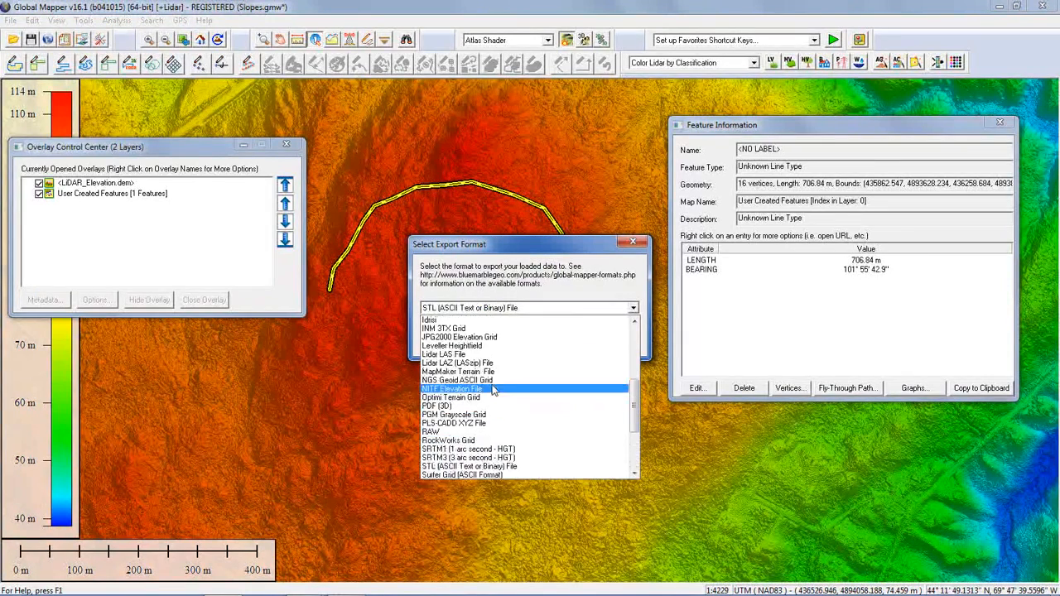
scroll(495, 388, "up", 4)
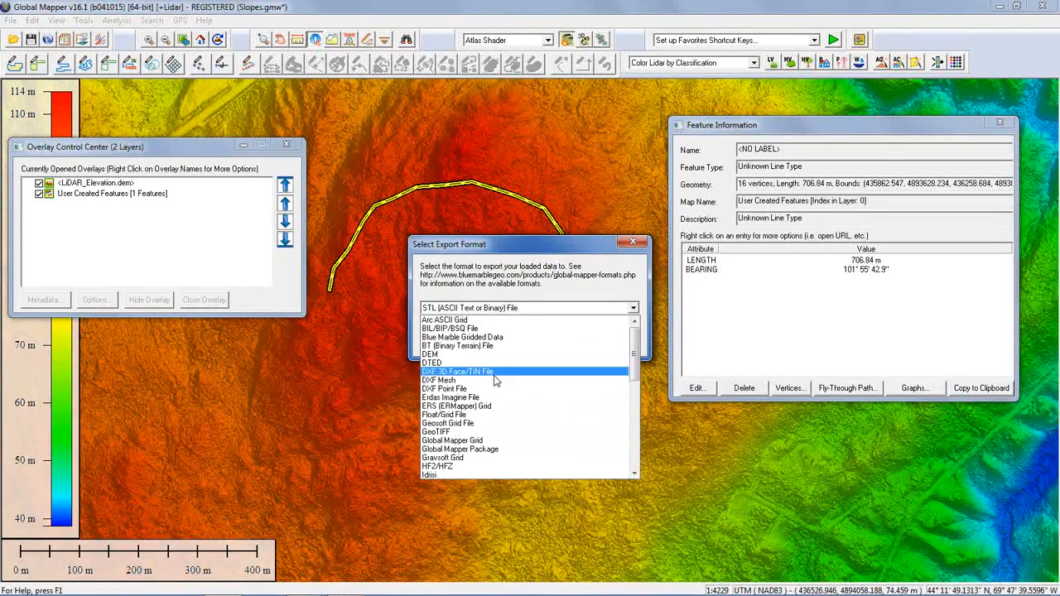
left_click(491, 355)
left_click(497, 345)
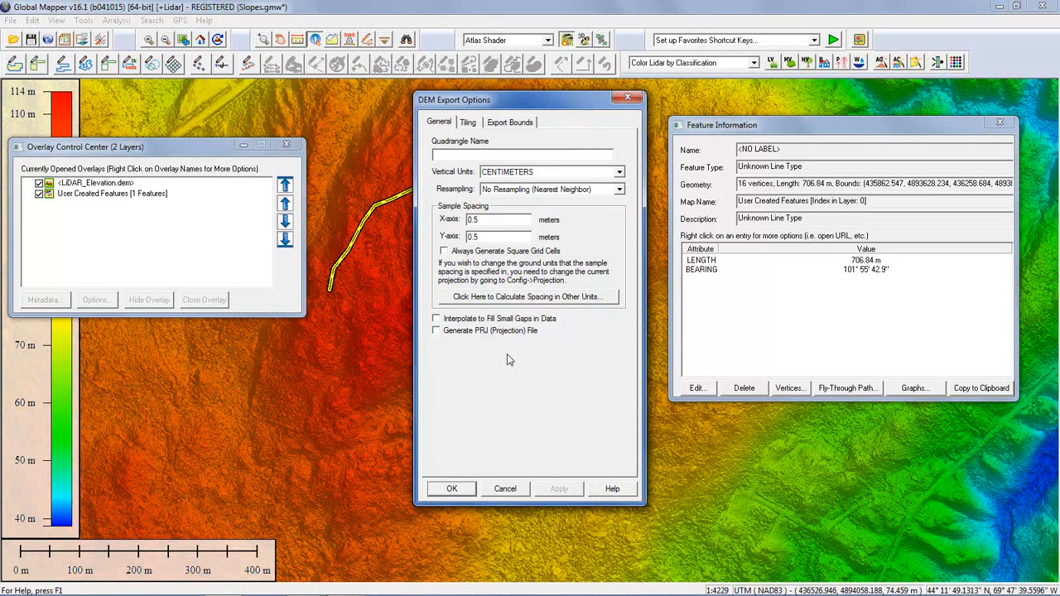
left_click_drag(530, 97, 481, 101)
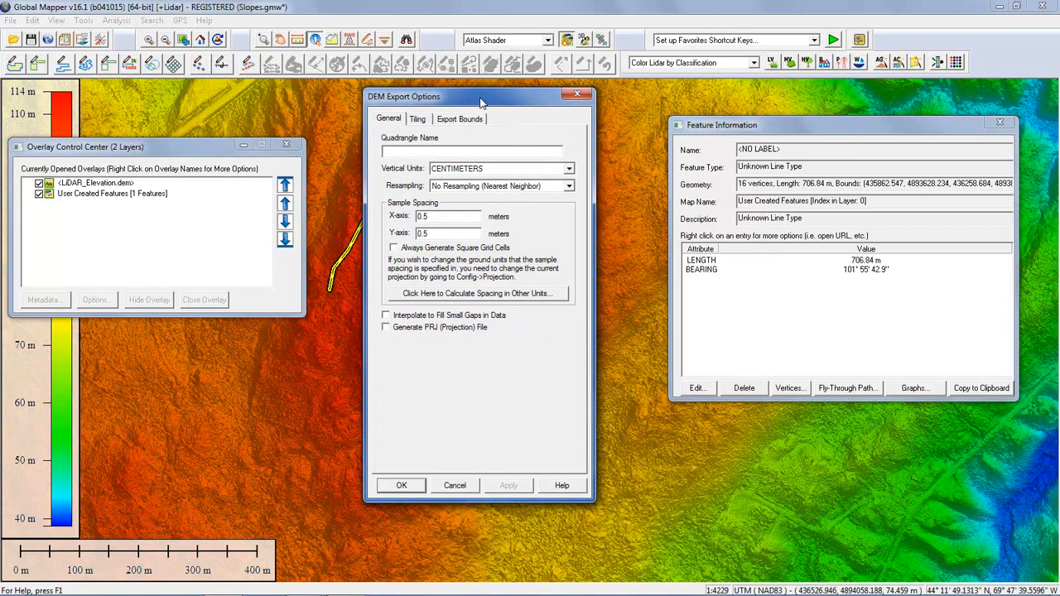